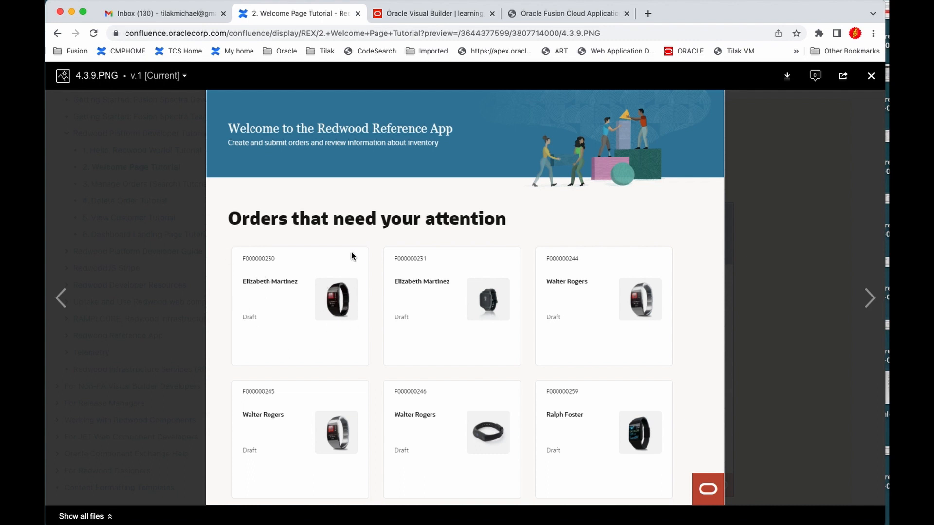
# Switch to the running Redwood app preview, try Edit Order on the first order card, and return to the home page.
pyautogui.click(427, 13)
pyautogui.click(545, 16)
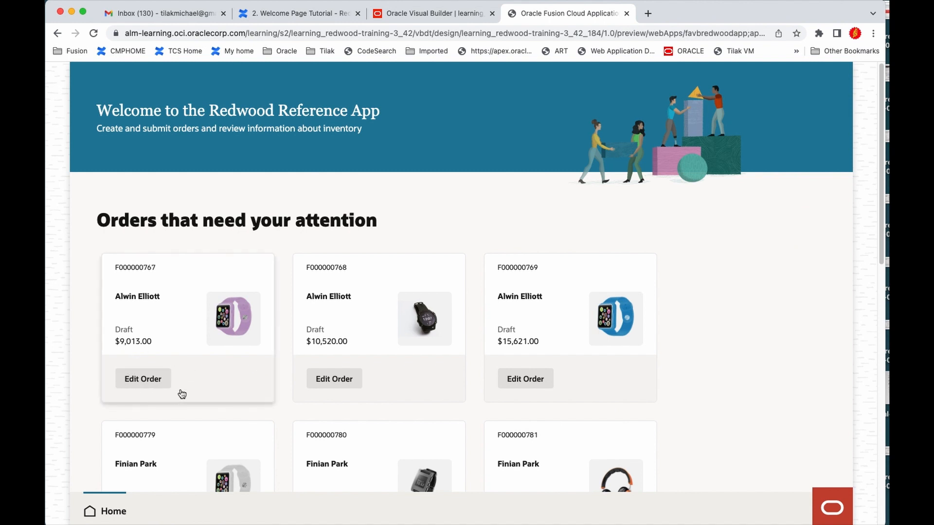
pyautogui.click(135, 378)
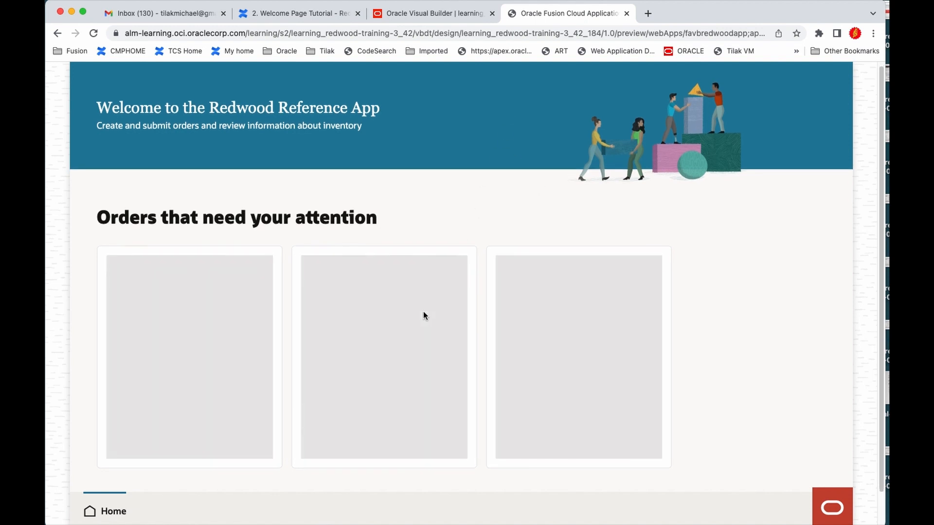
pyautogui.scroll(-2, 423, 312)
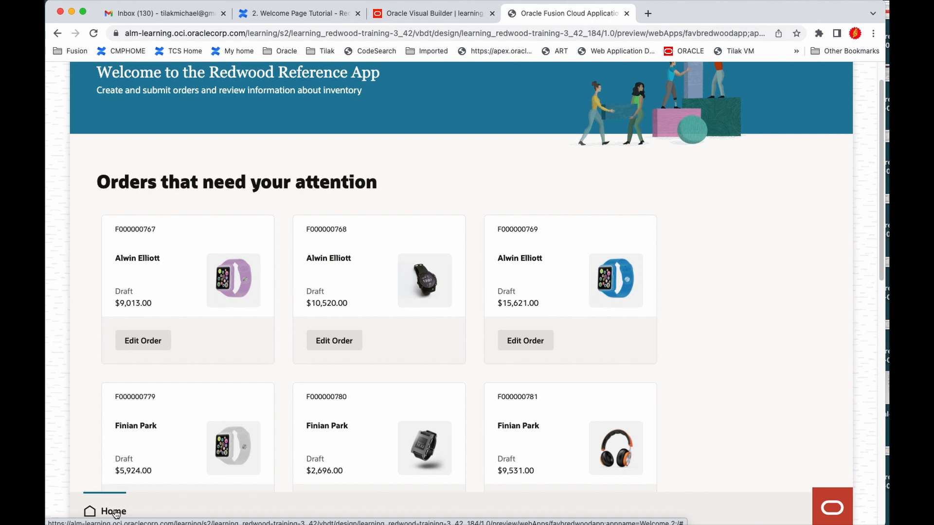
pyautogui.click(139, 346)
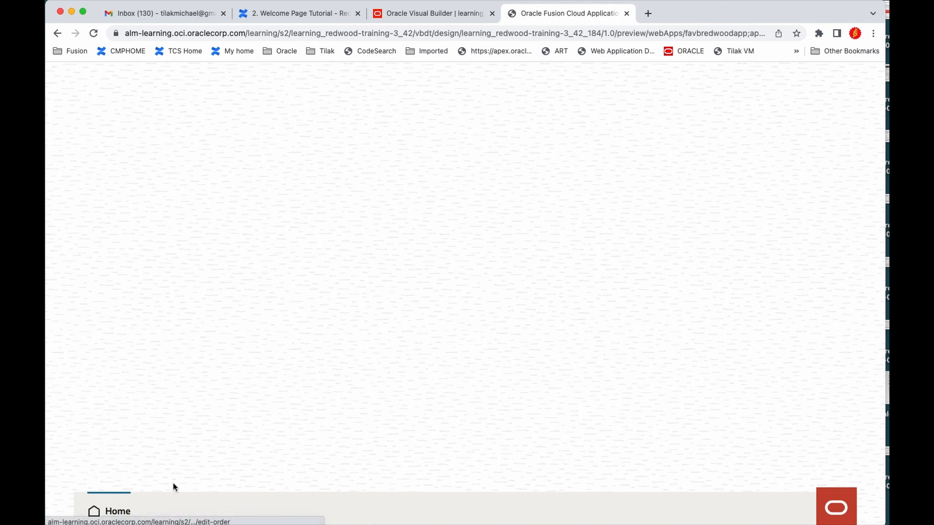
pyautogui.click(111, 511)
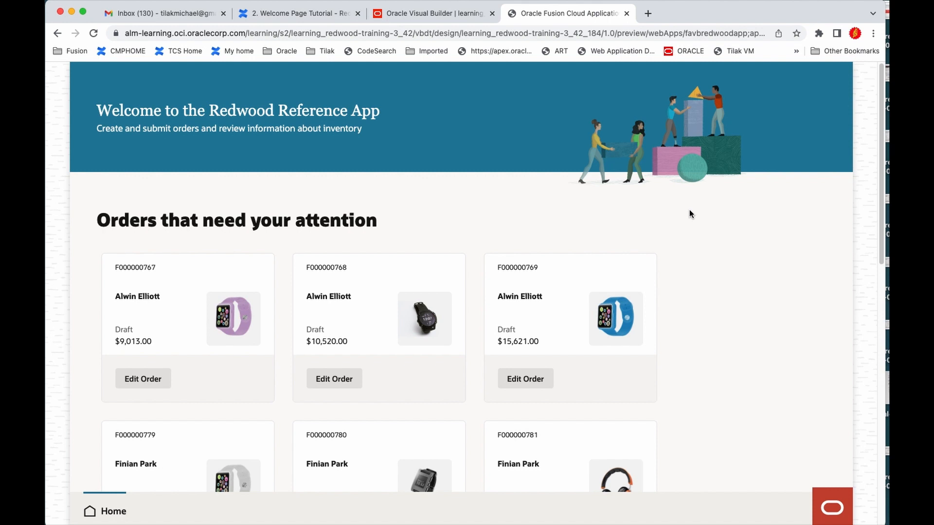
pyautogui.press('super+shift+5')
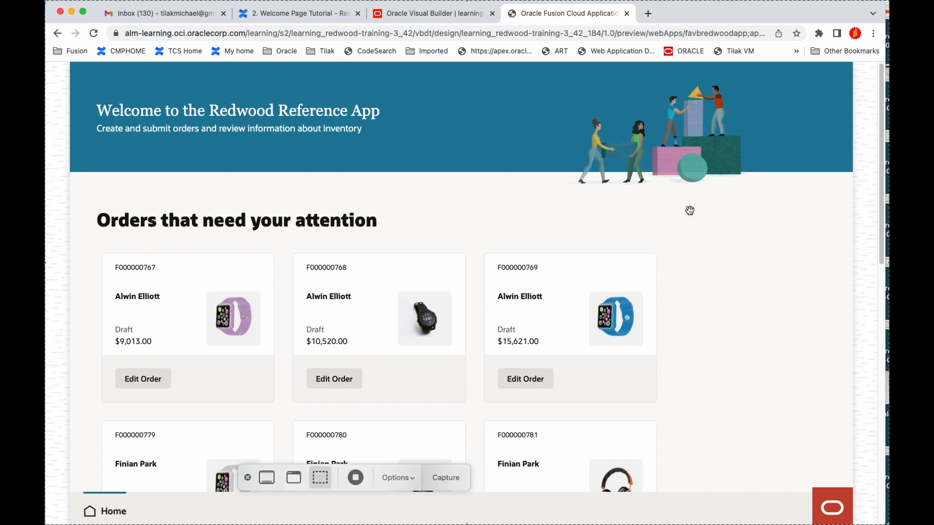
pyautogui.click(355, 478)
# Switch to the Welcome Page Tutorial in Confluence, close the image preview, and review substeps 4.3.9 and 4.3.10 on currency formatting and tertiary text.
pyautogui.click(413, 13)
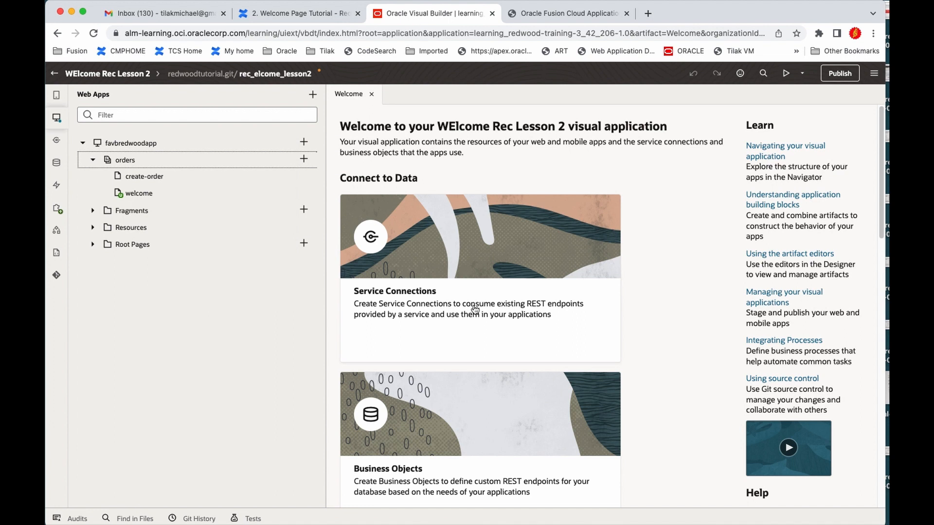
pyautogui.click(294, 13)
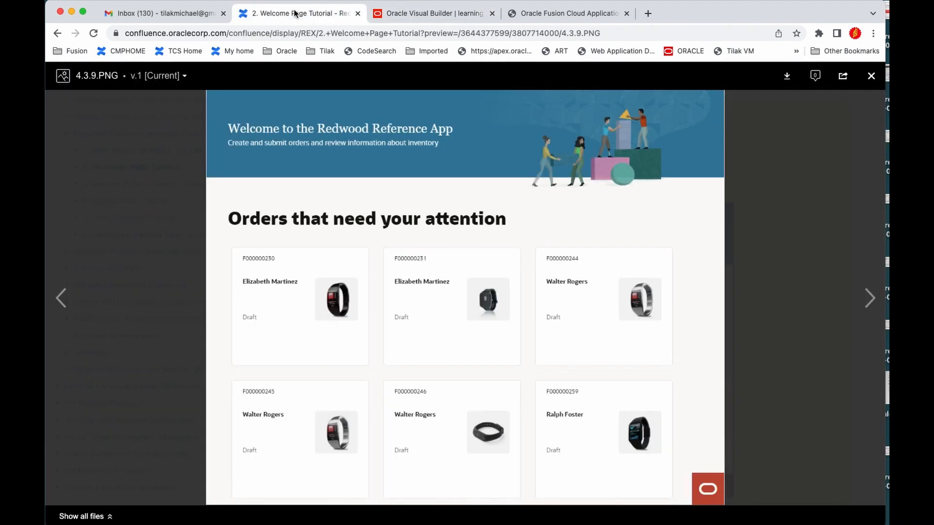
pyautogui.click(871, 76)
pyautogui.scroll(-10, 559, 324)
pyautogui.scroll(7, 559, 324)
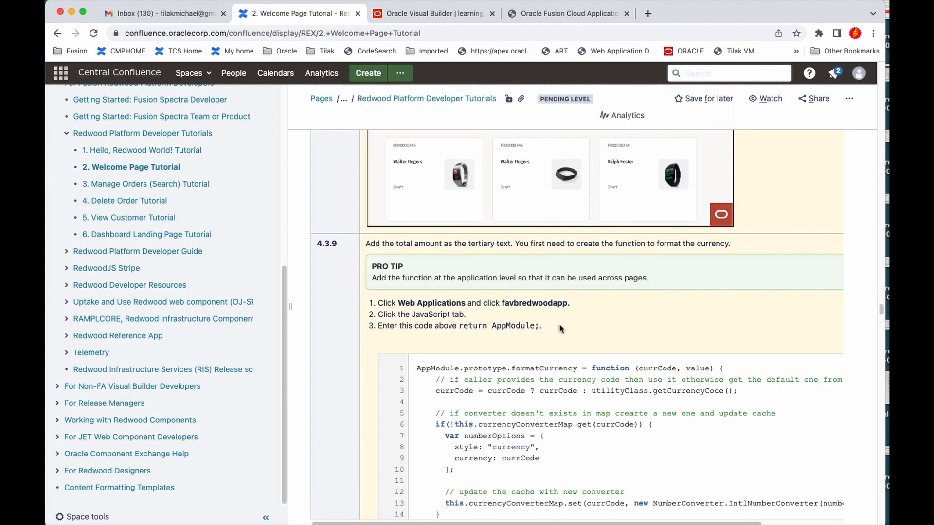
pyautogui.scroll(-2, 559, 324)
pyautogui.scroll(-12, 577, 320)
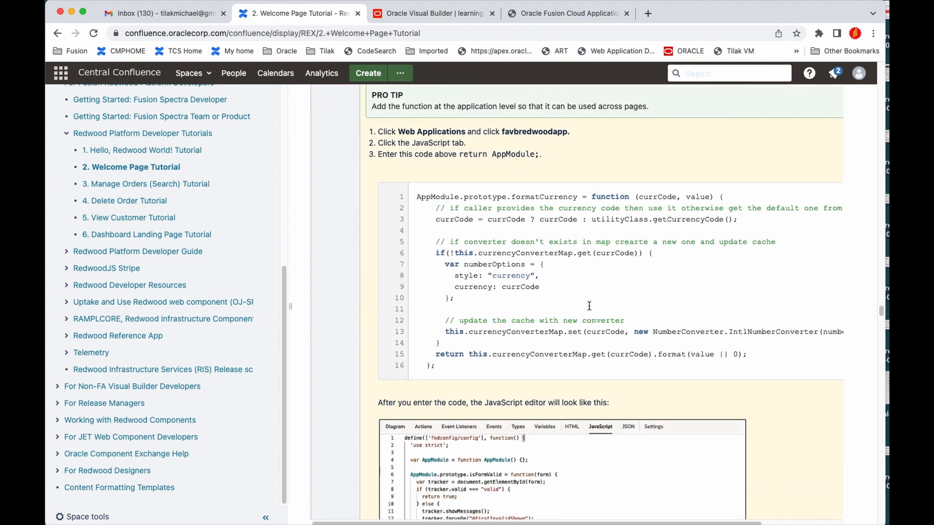
pyautogui.scroll(-14, 577, 320)
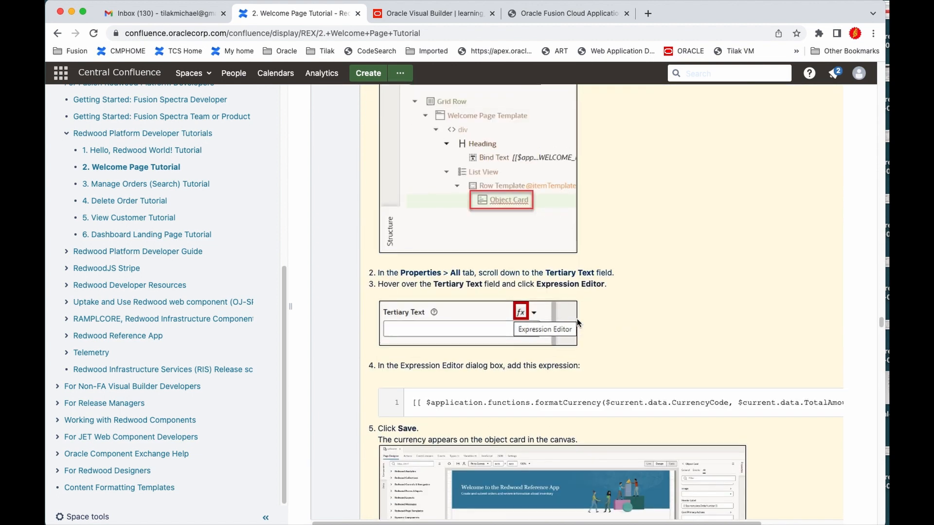
pyautogui.scroll(5, 577, 320)
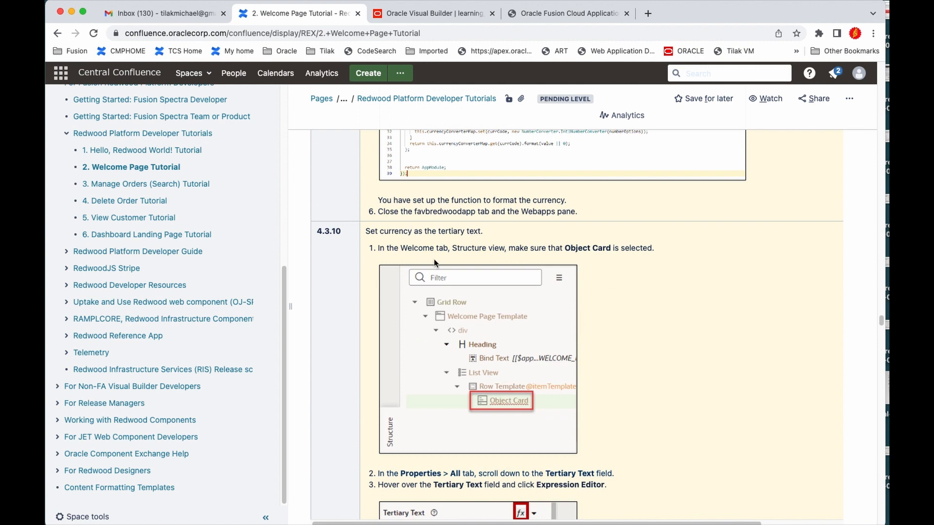
pyautogui.scroll(-3, 512, 262)
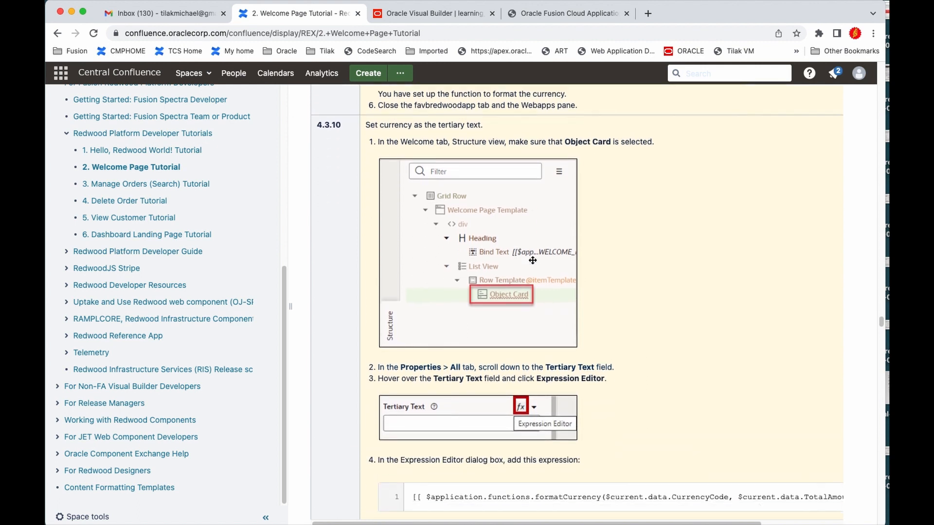
pyautogui.scroll(-3, 531, 262)
pyautogui.scroll(-10, 531, 262)
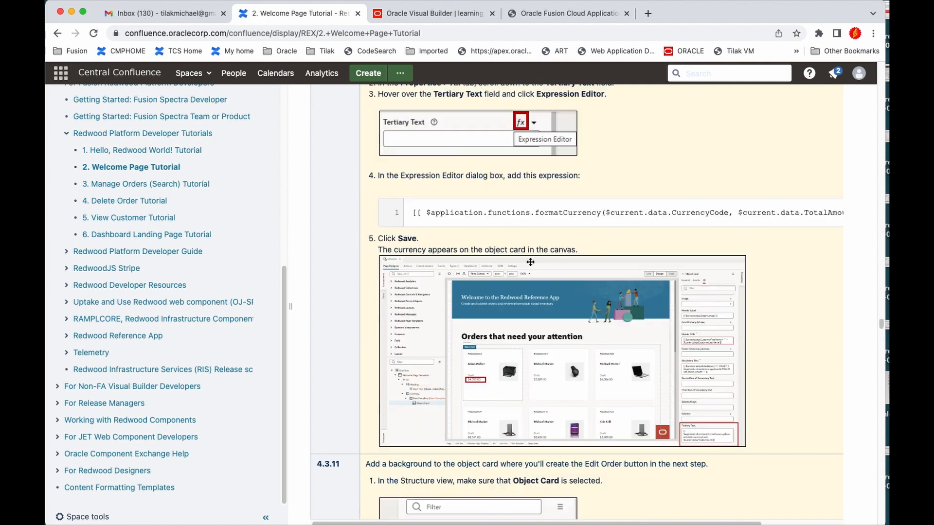
pyautogui.scroll(8, 530, 262)
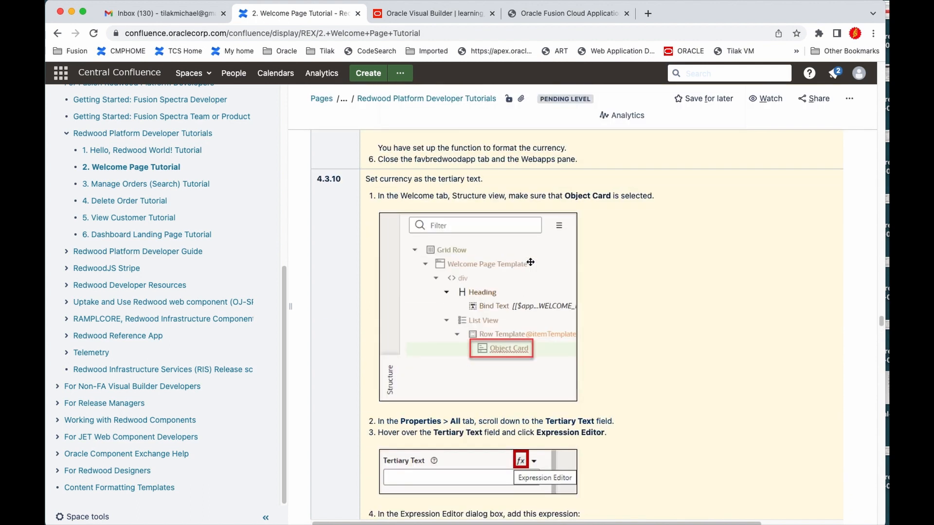
# Read tutorial substep 4.3.11 on adding a background to the object card with the Emphasized Footer property.
pyautogui.scroll(-12, 530, 262)
pyautogui.scroll(-5, 530, 262)
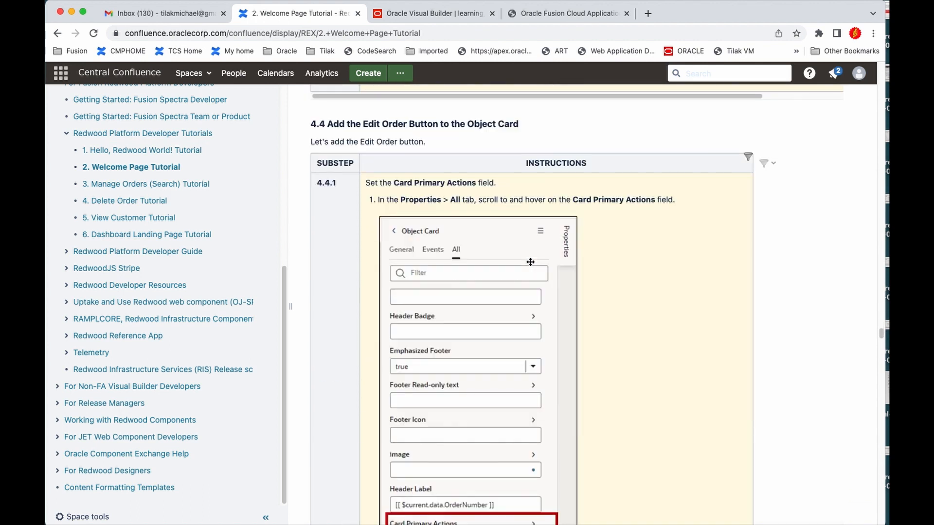
pyautogui.scroll(4, 531, 262)
pyautogui.scroll(8, 530, 262)
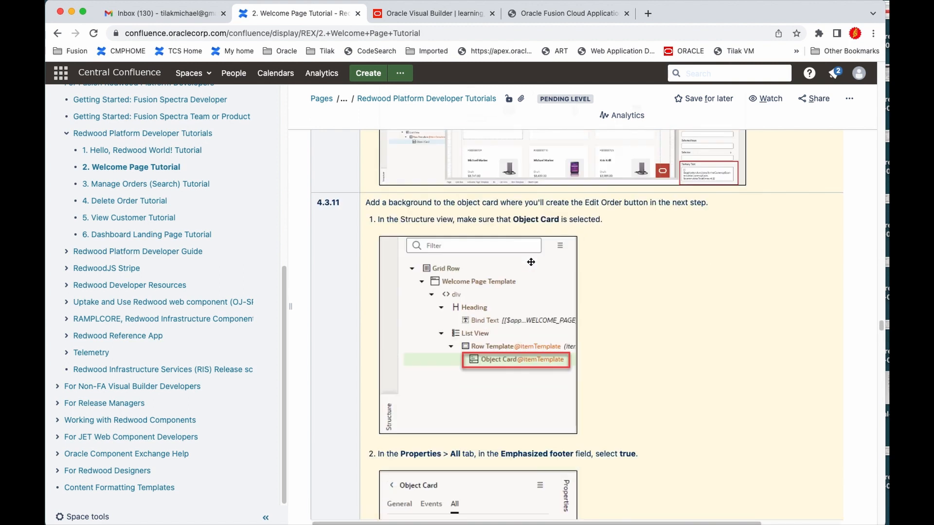
pyautogui.scroll(-10, 531, 262)
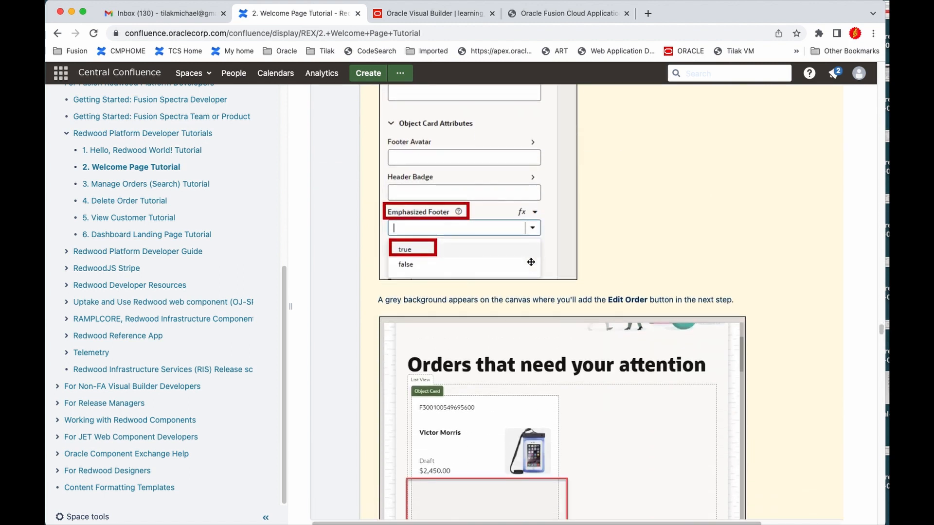
pyautogui.scroll(-2, 530, 261)
pyautogui.scroll(10, 531, 261)
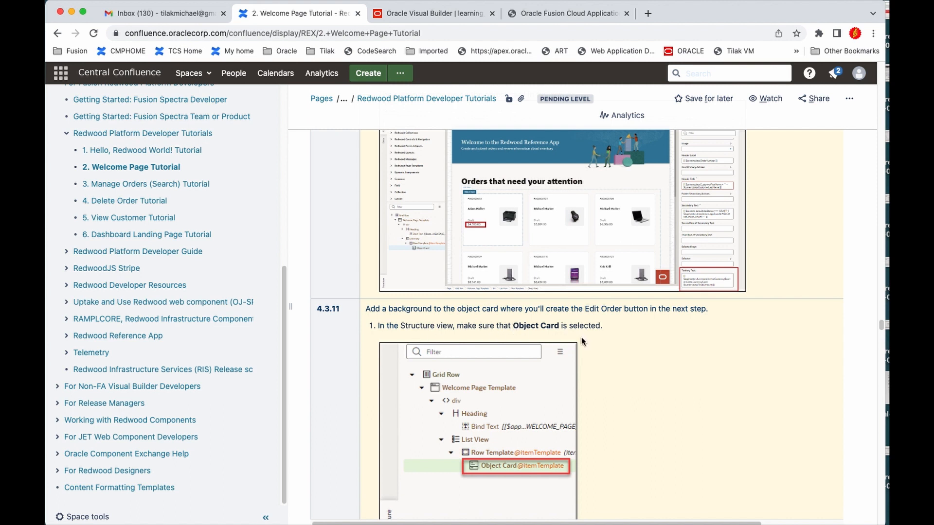
pyautogui.scroll(-7, 494, 344)
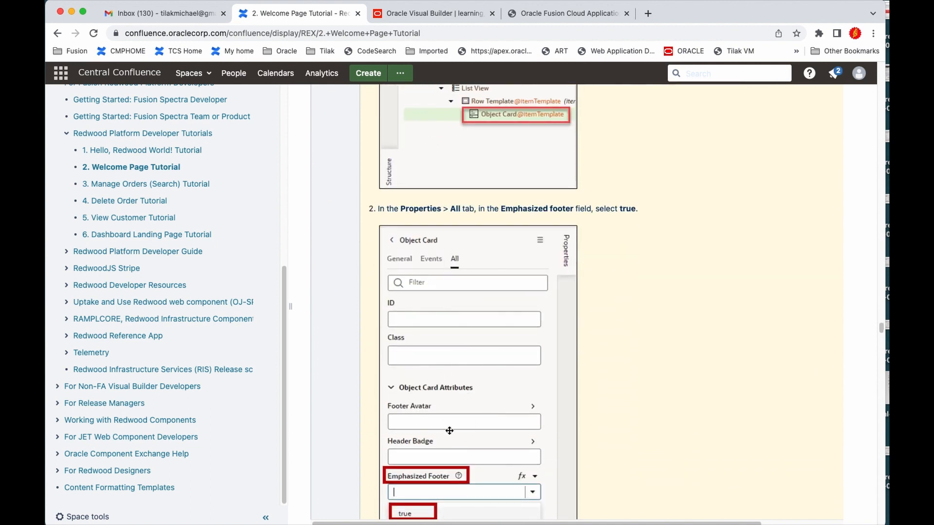
pyautogui.scroll(-9, 450, 430)
pyautogui.scroll(4, 449, 431)
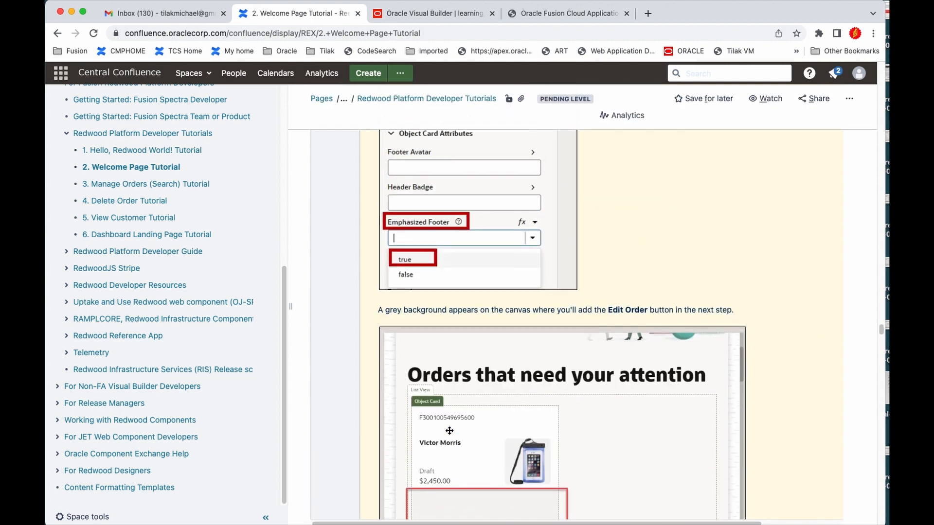
pyautogui.scroll(7, 450, 430)
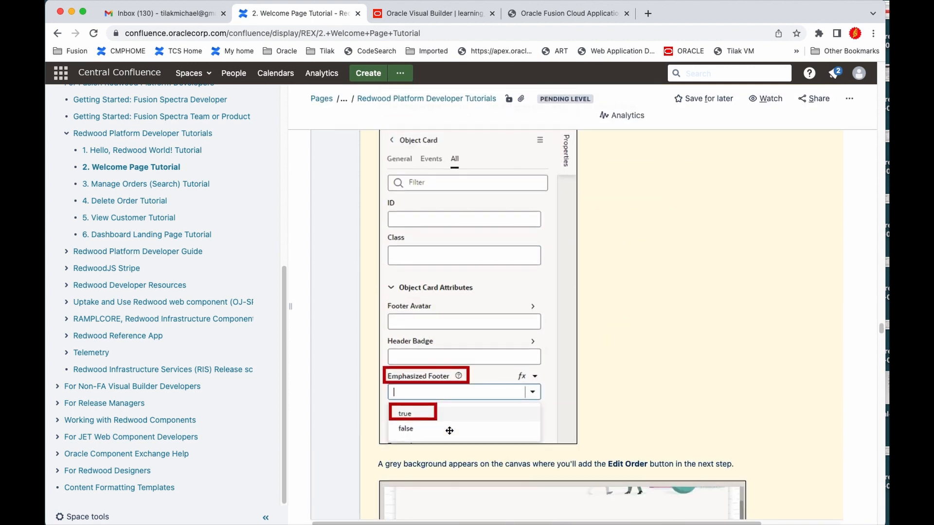
pyautogui.scroll(-8, 450, 431)
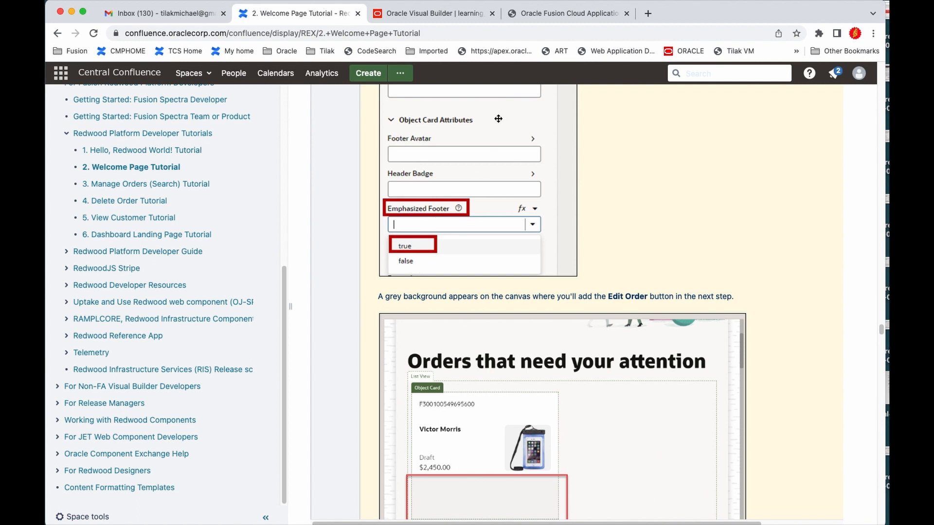
# Switch to Visual Builder, open the welcome page of the orders flow in the Page Designer, and collapse the Web Apps pane.
pyautogui.click(459, 11)
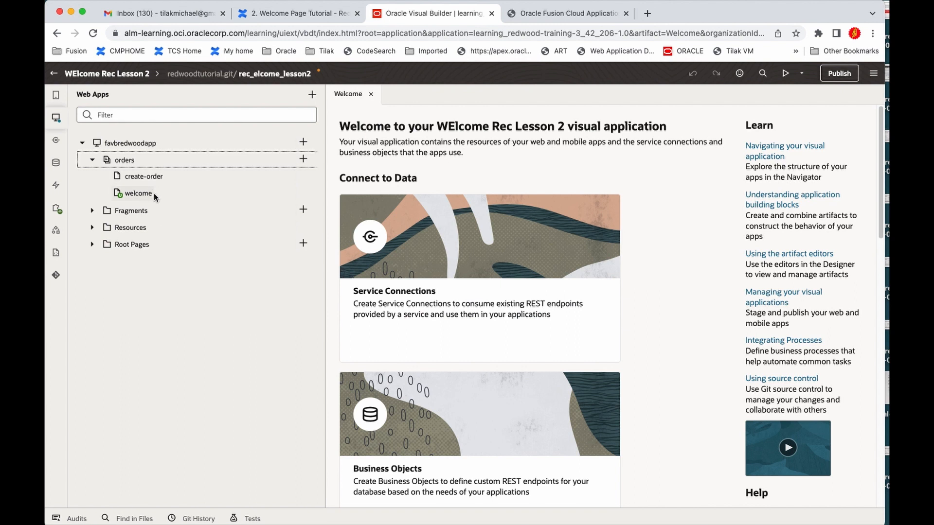
pyautogui.click(139, 193)
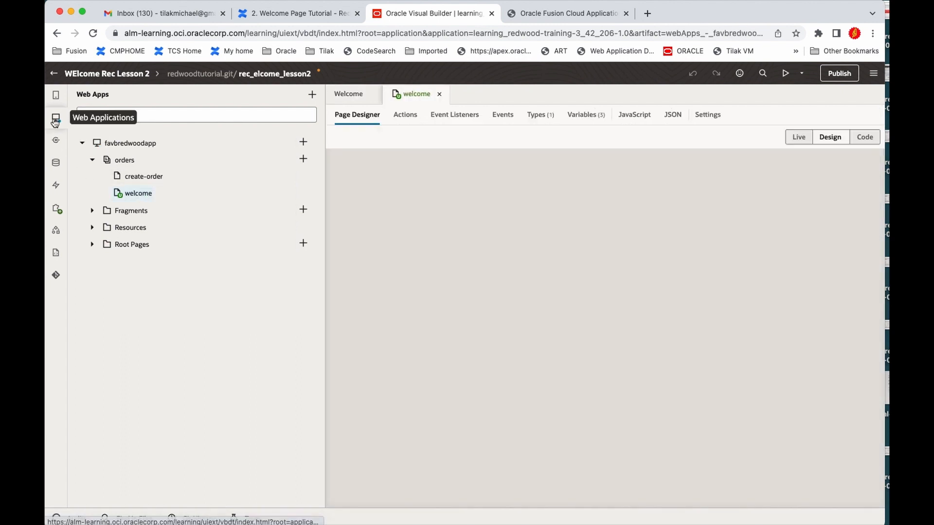
pyautogui.click(56, 122)
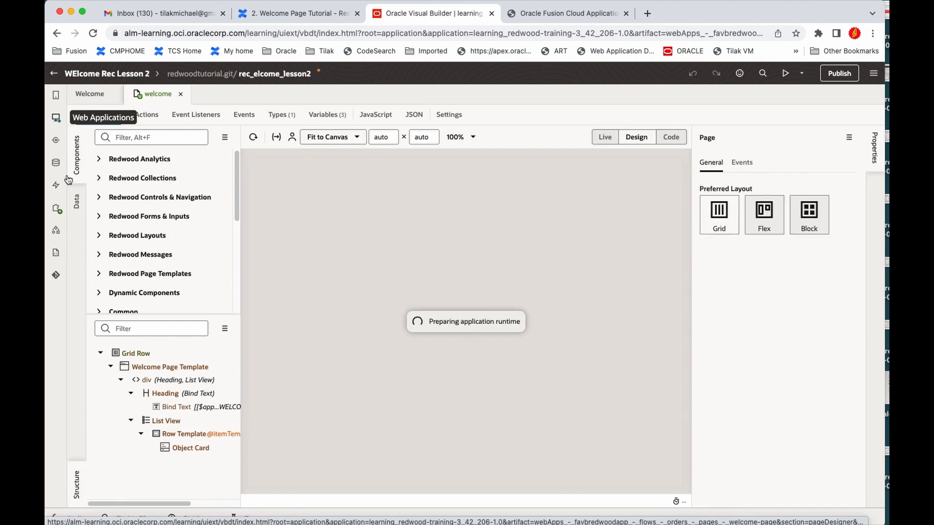
# Select the Welcome Page Template in the page structure and look through all its properties for the footer setting.
pyautogui.click(152, 368)
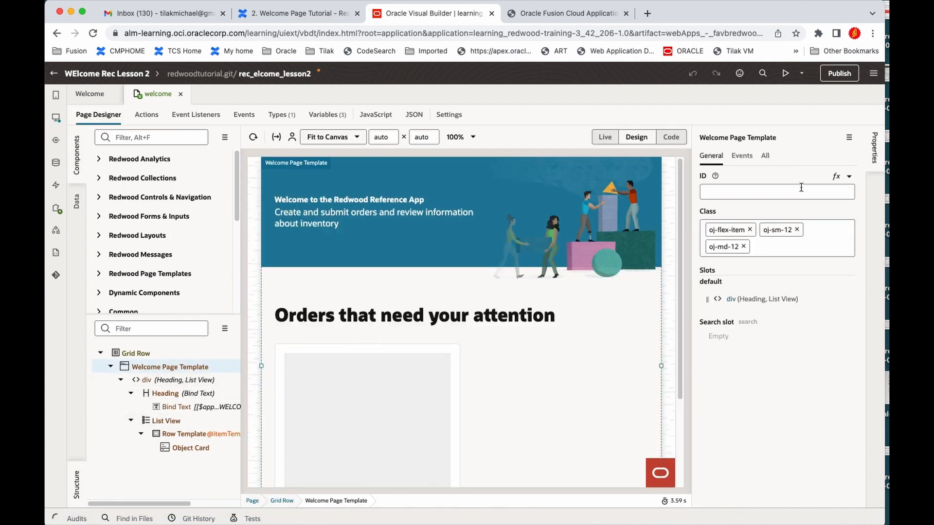
pyautogui.click(766, 158)
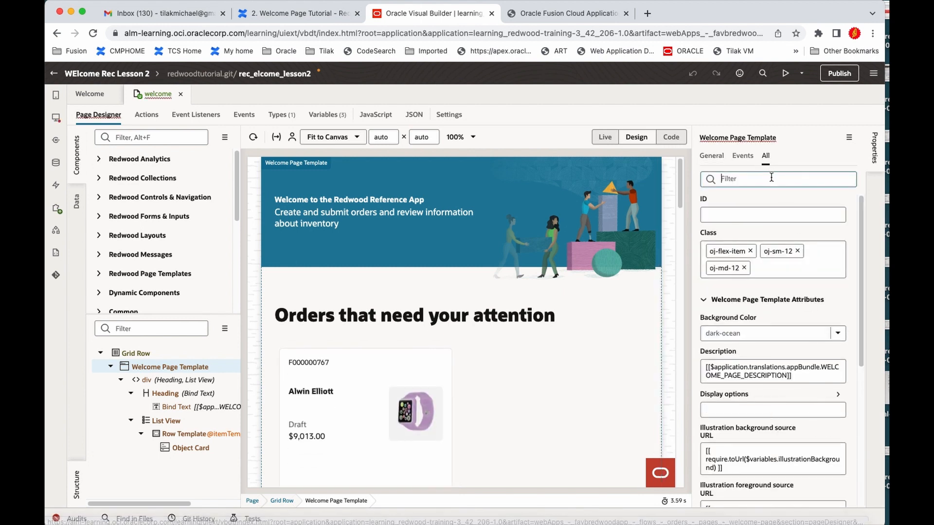
pyautogui.write('Foot')
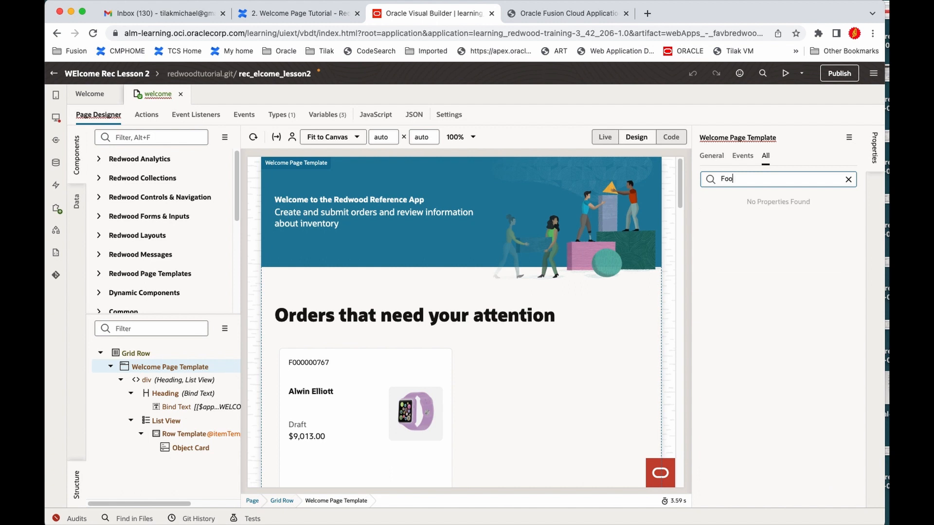
pyautogui.press('BackSpace')
pyautogui.press('BackSpace')
pyautogui.press('BackSpace')
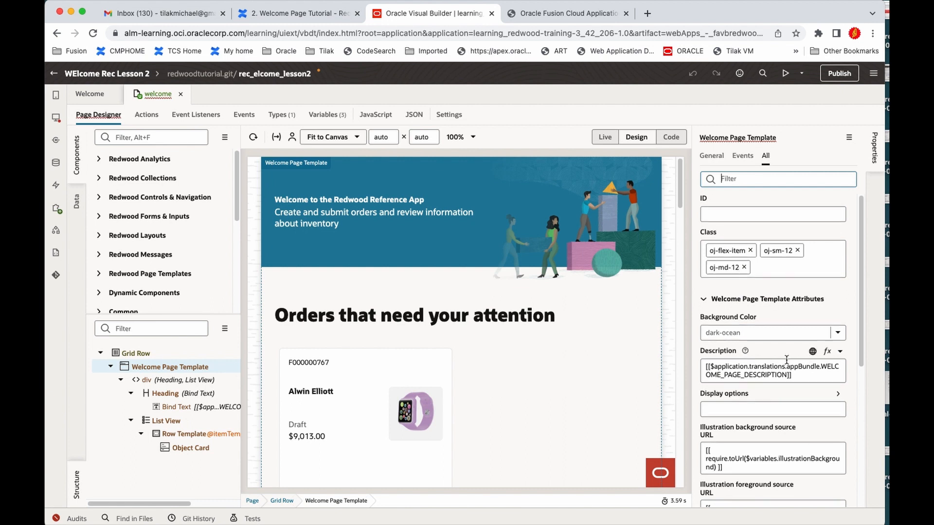
pyautogui.scroll(-3, 786, 360)
pyautogui.scroll(-3, 787, 360)
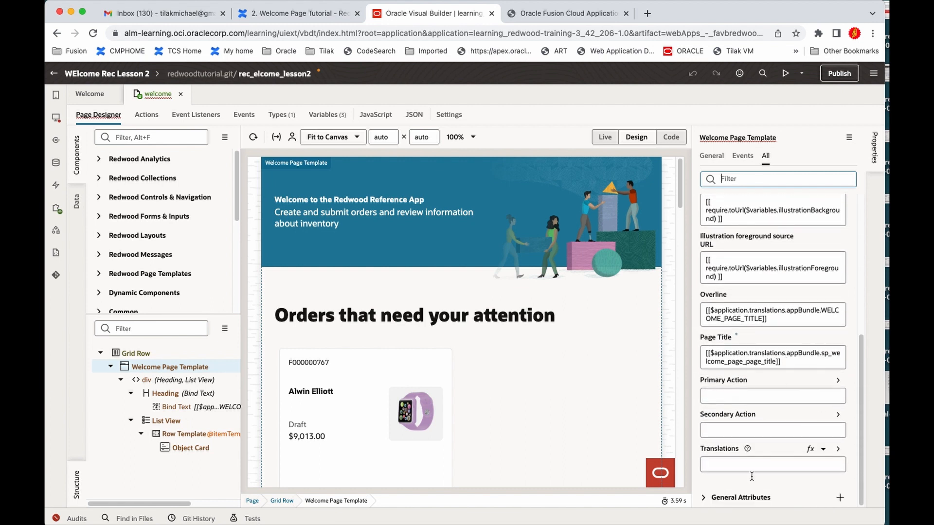
pyautogui.scroll(5, 758, 474)
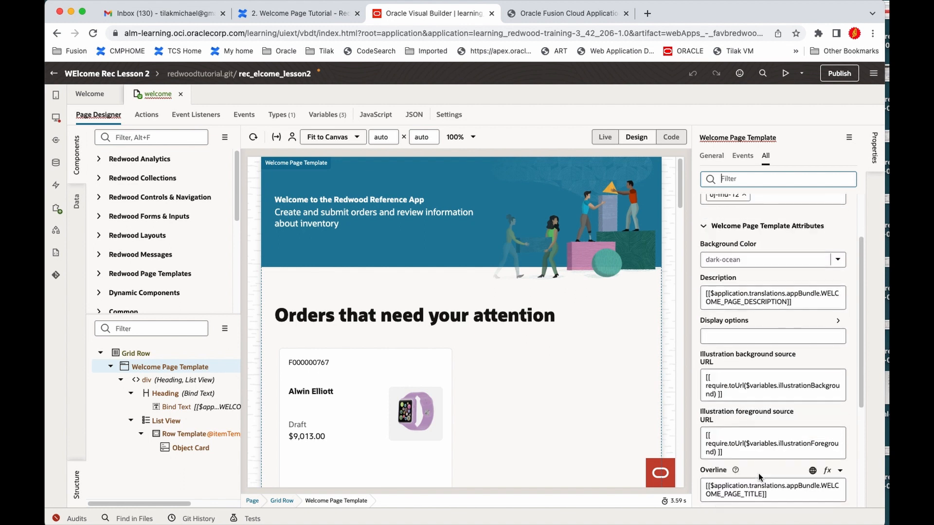
pyautogui.scroll(2, 757, 474)
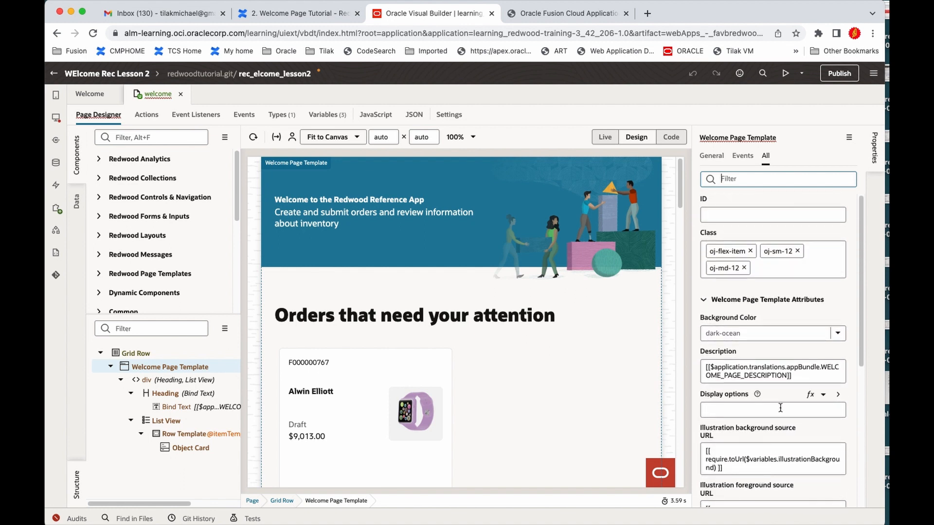
pyautogui.scroll(-3, 778, 408)
pyautogui.scroll(-5, 750, 430)
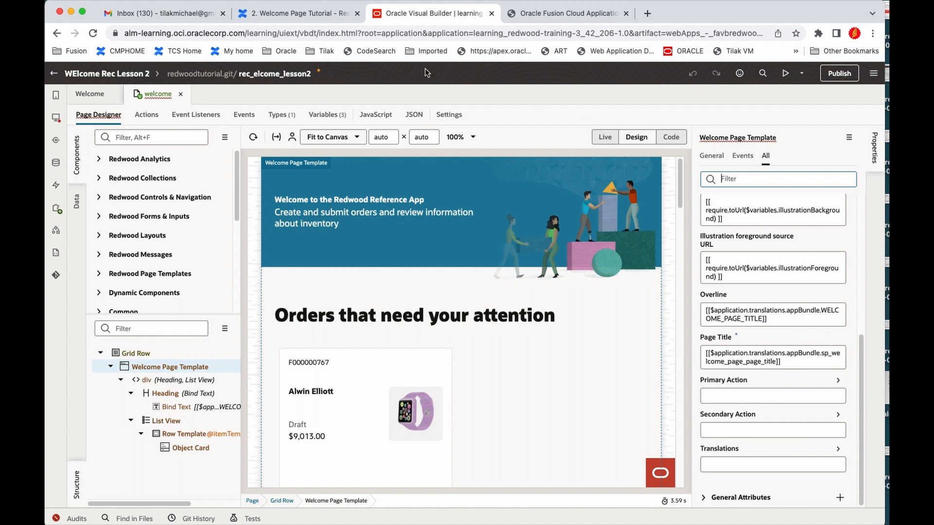
# Compare the grey footer background shown in the Confluence tutorial with the order cards in the Fusion application preview.
pyautogui.click(299, 14)
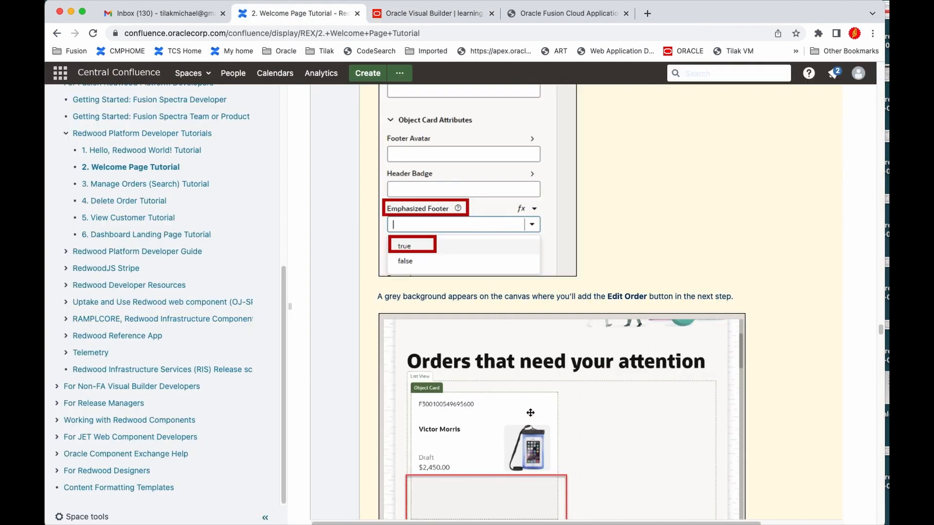
pyautogui.scroll(-3, 530, 412)
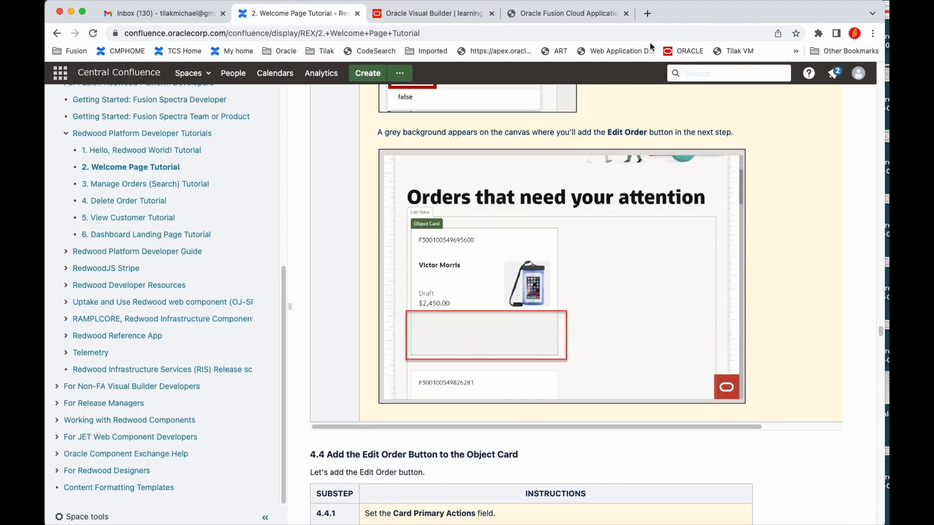
pyautogui.click(567, 14)
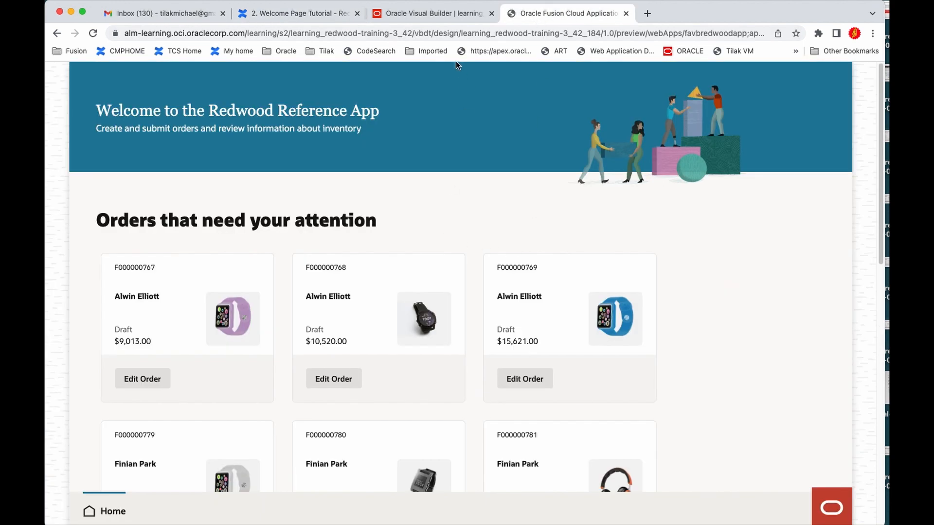
# Switch back to Visual Builder, select the Object Card in the page structure, and filter its properties by Emp.
pyautogui.click(434, 13)
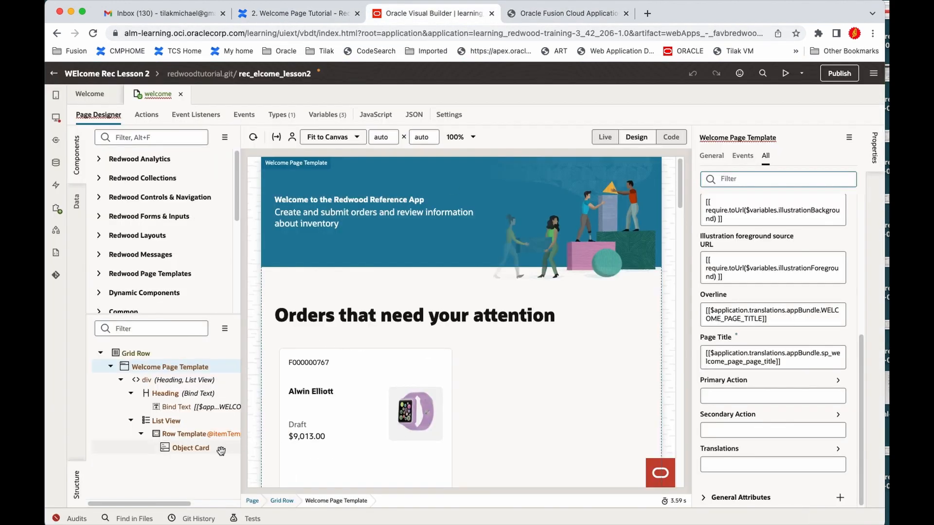
pyautogui.click(179, 446)
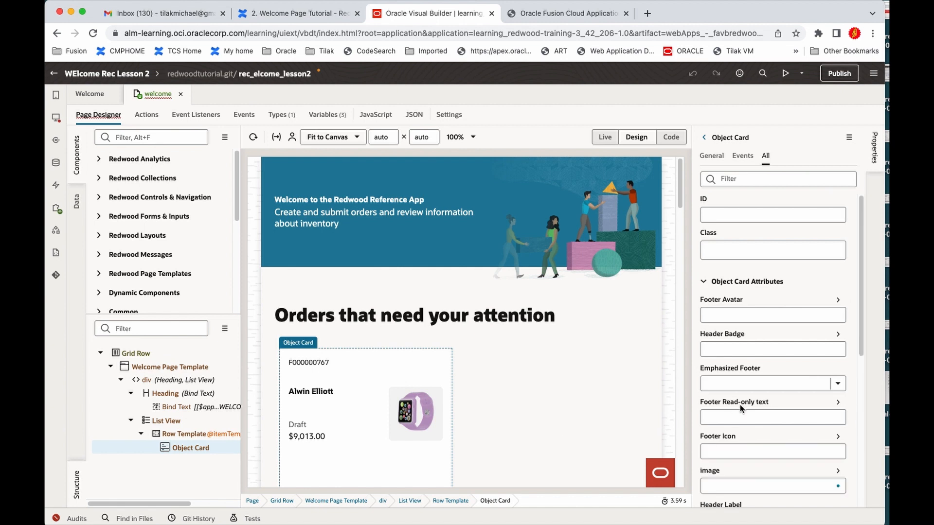
pyautogui.click(744, 180)
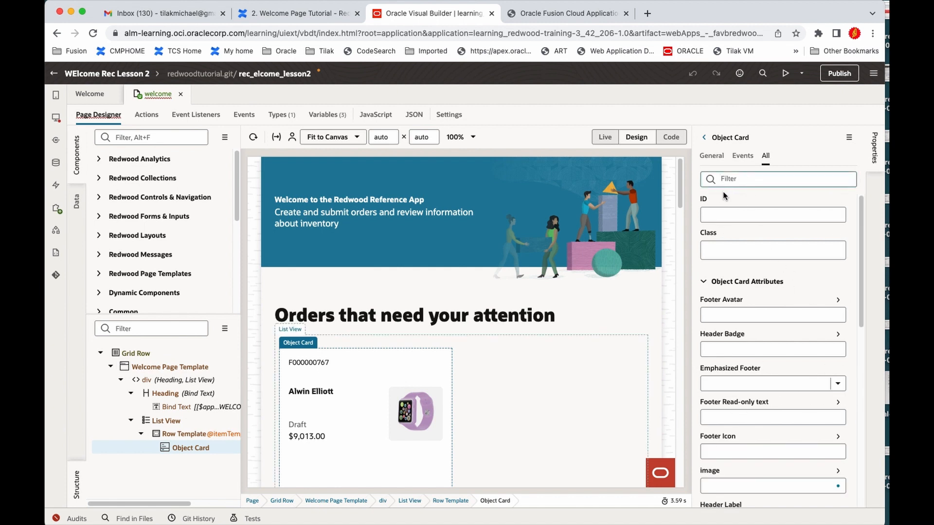
pyautogui.write('Fo')
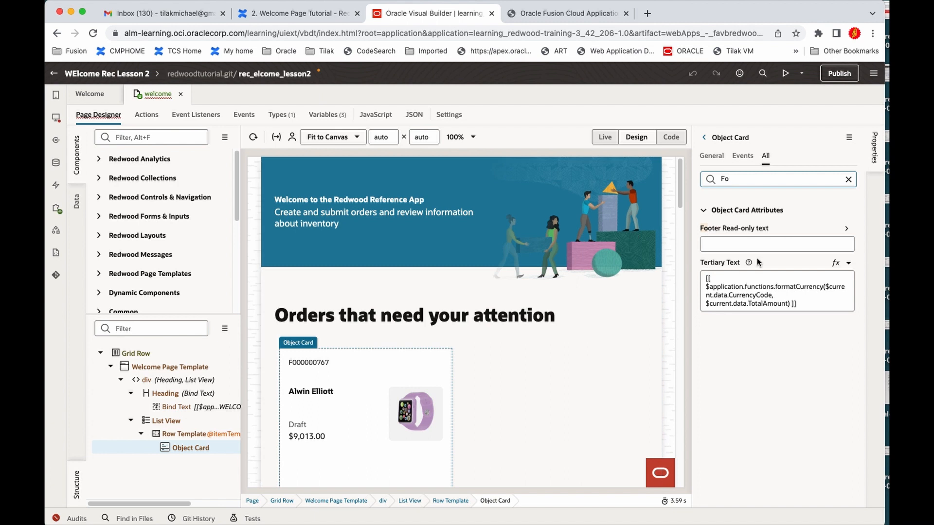
pyautogui.press('BackSpace')
pyautogui.press('BackSpace')
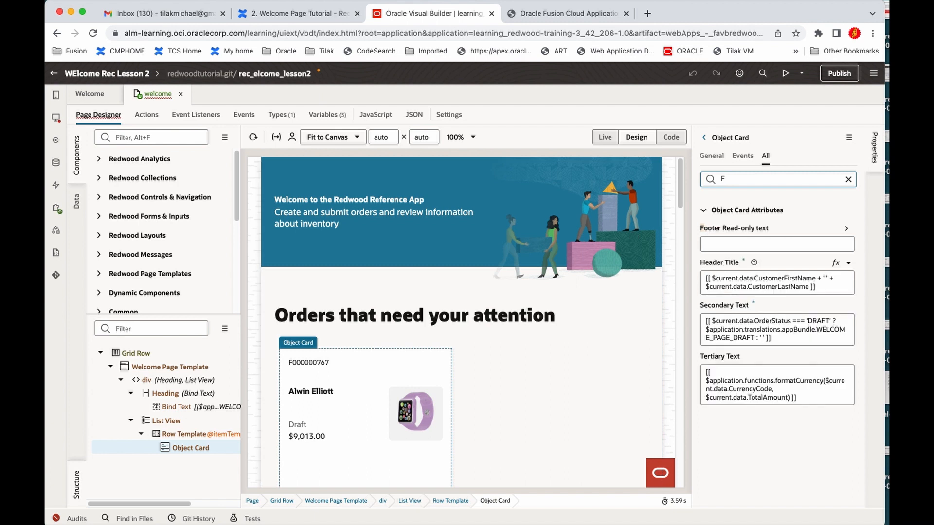
pyautogui.write('Emp')
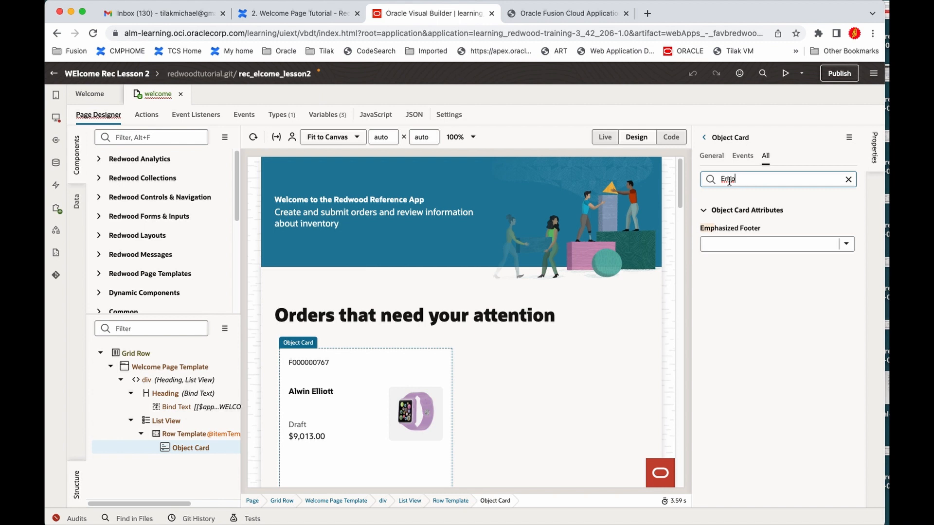
# Try filtering the Object Card properties by Foo instead, and clear the filter text.
pyautogui.press('BackSpace')
pyautogui.press('BackSpace')
pyautogui.press('BackSpace')
pyautogui.write('F')
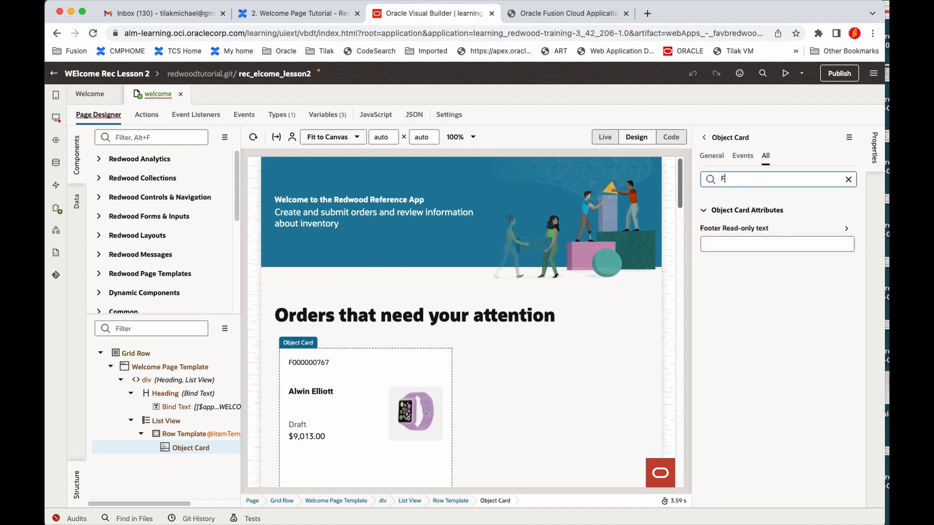
pyautogui.write('oo')
pyautogui.press('BackSpace')
pyautogui.press('BackSpace')
pyautogui.press('BackSpace')
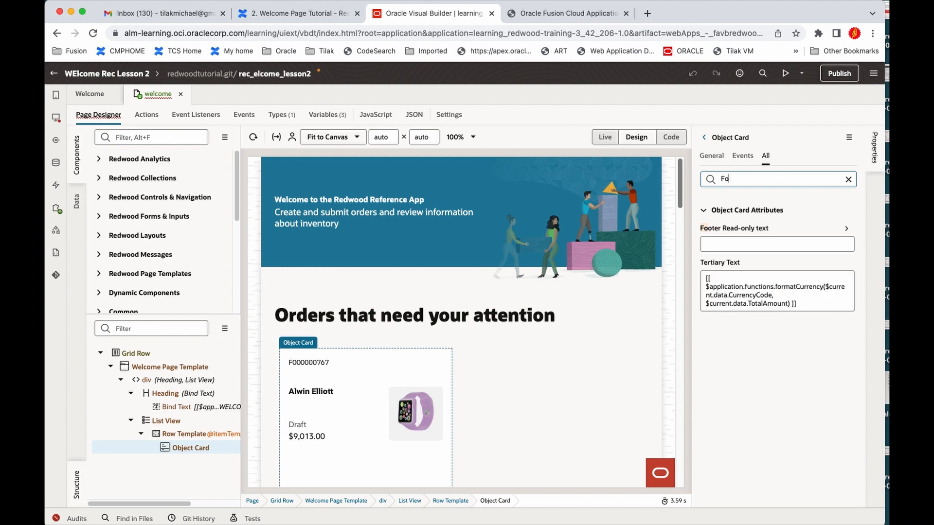
# Filter the properties by Emp, set the Object Card's Emphasized Footer to true, and dismiss the tip about changes.
pyautogui.write('Em')
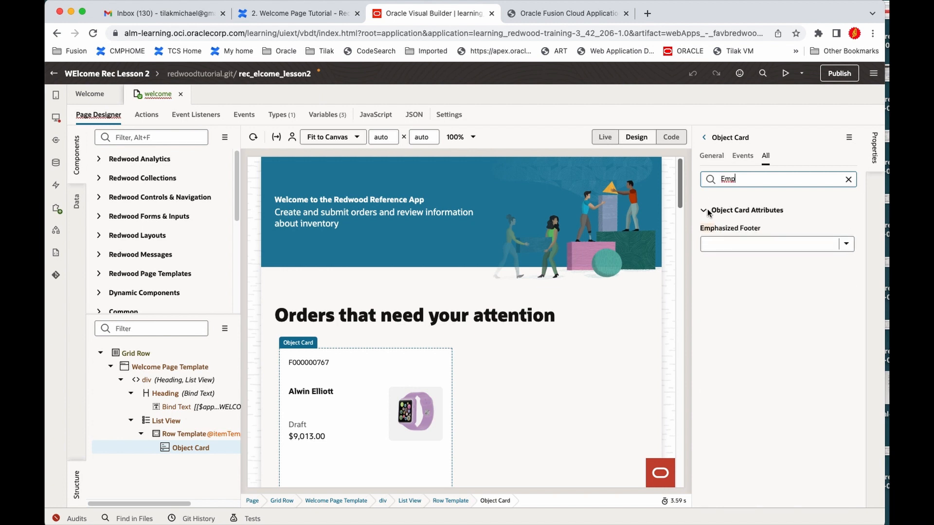
pyautogui.write('p')
pyautogui.click(846, 244)
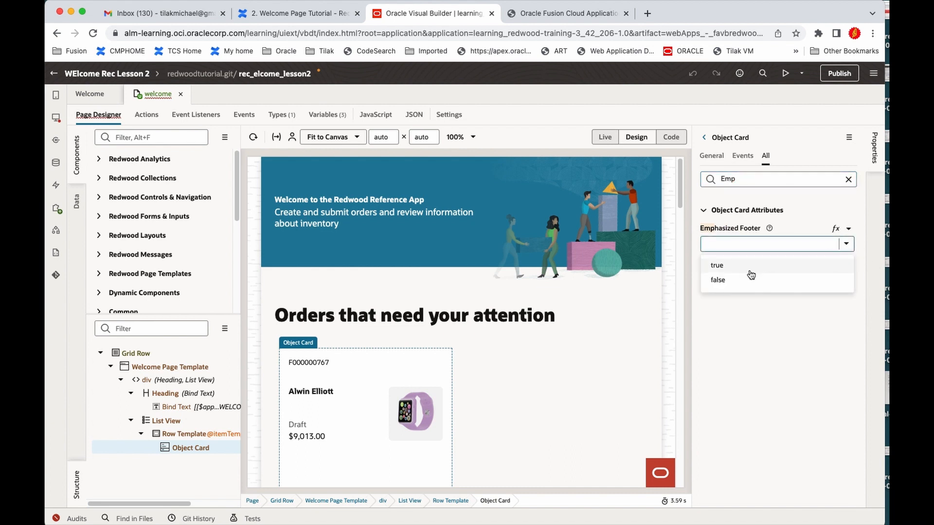
pyautogui.click(751, 266)
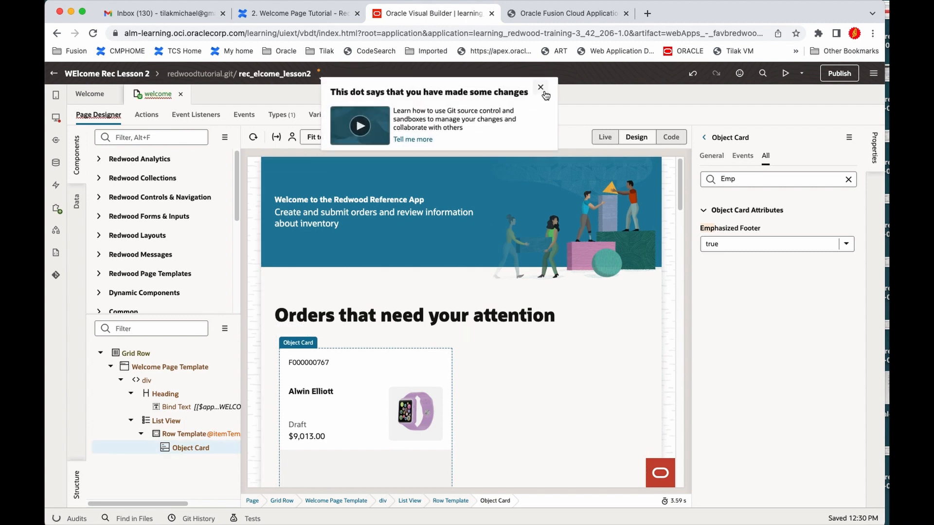
pyautogui.click(540, 87)
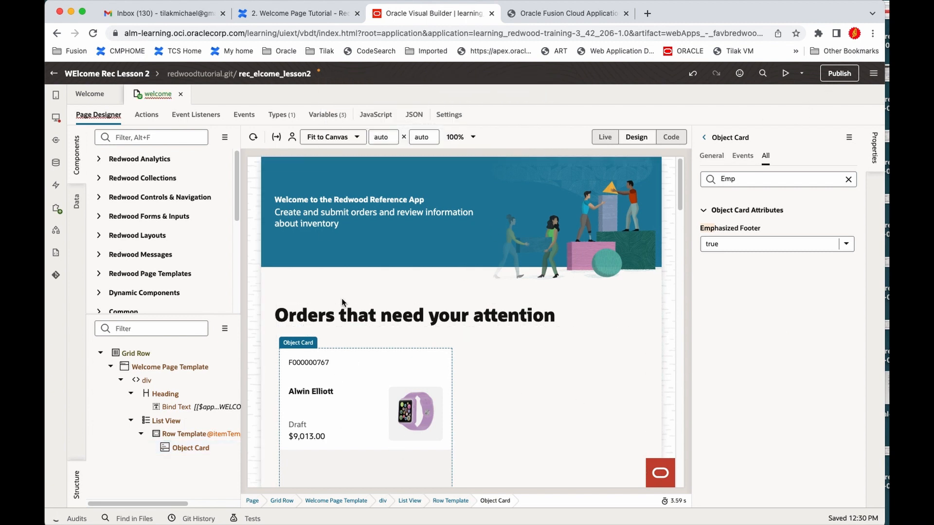
# Switch to the Confluence tutorial and read substep 4.4.1 on setting Card Primary Actions and mapping the Action ID to OrderId.
pyautogui.click(297, 13)
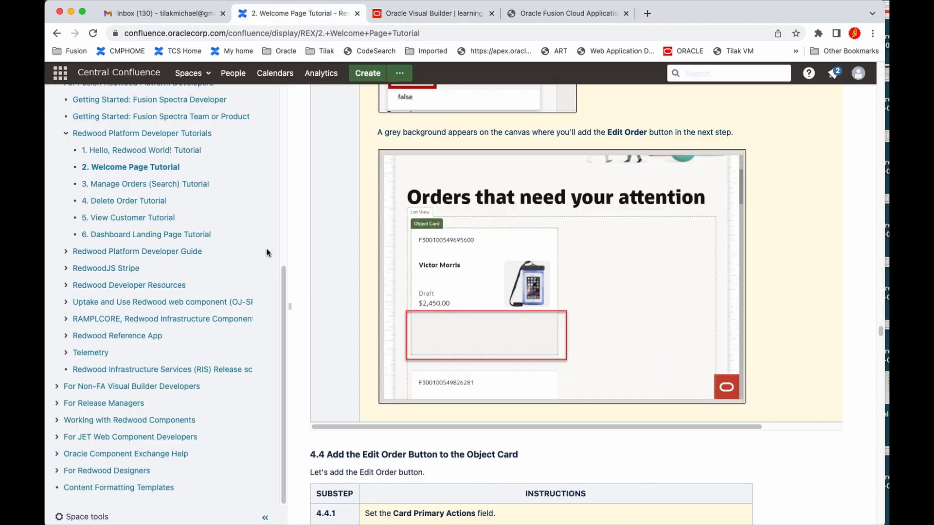
pyautogui.scroll(-6, 368, 358)
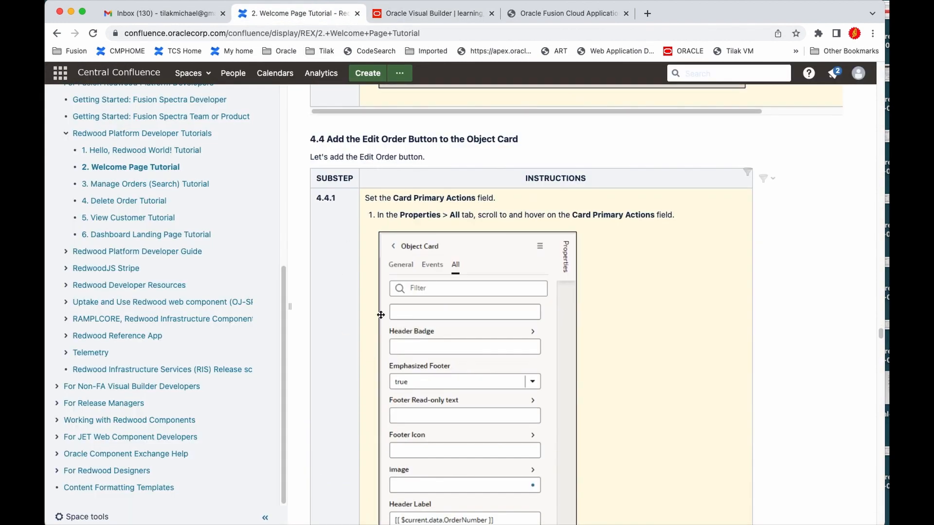
pyautogui.scroll(-1, 412, 353)
pyautogui.scroll(-4, 453, 379)
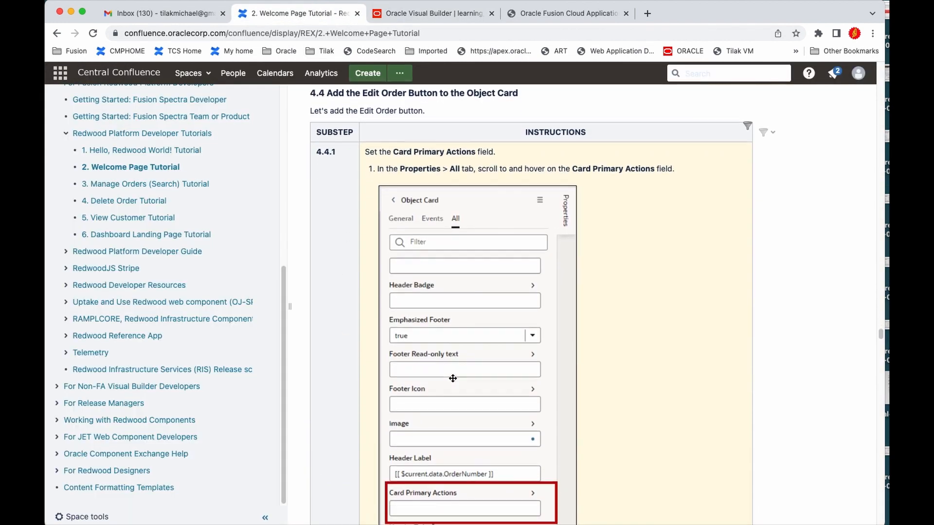
pyautogui.scroll(4, 448, 431)
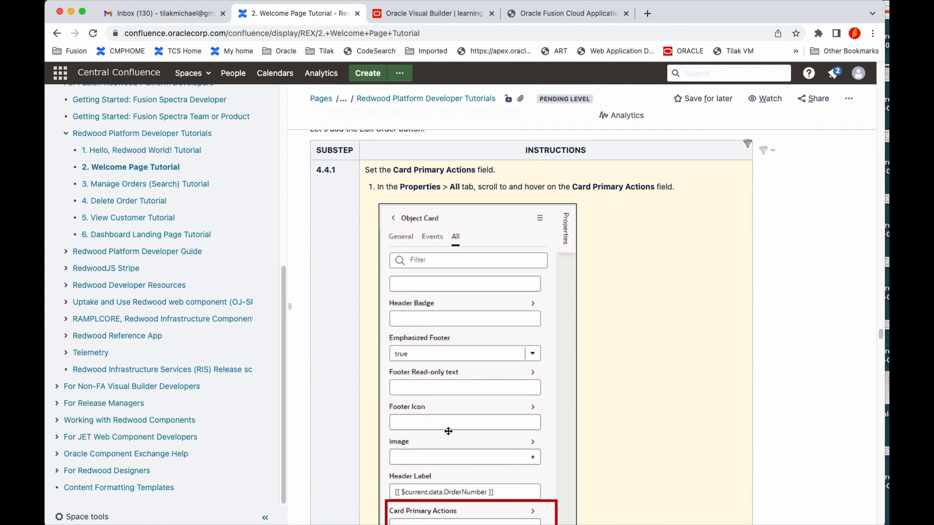
pyautogui.scroll(-12, 448, 431)
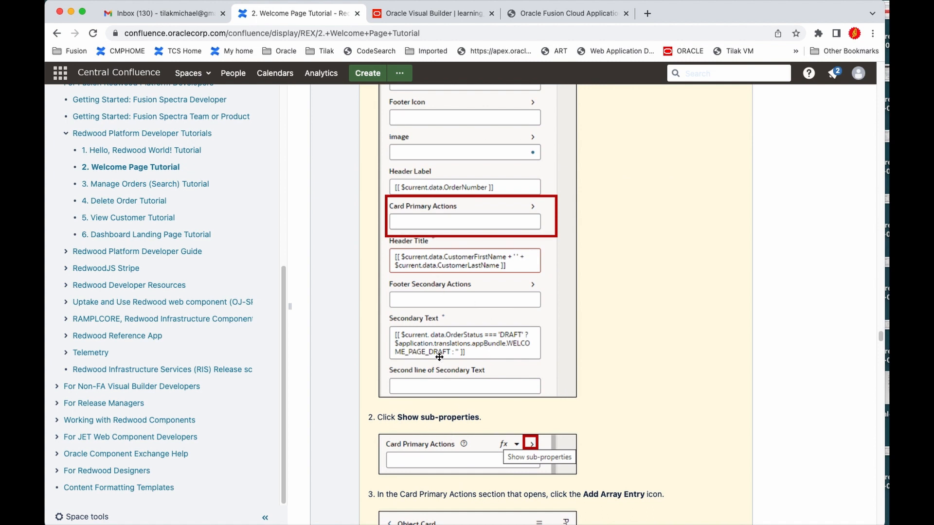
pyautogui.scroll(-11, 439, 357)
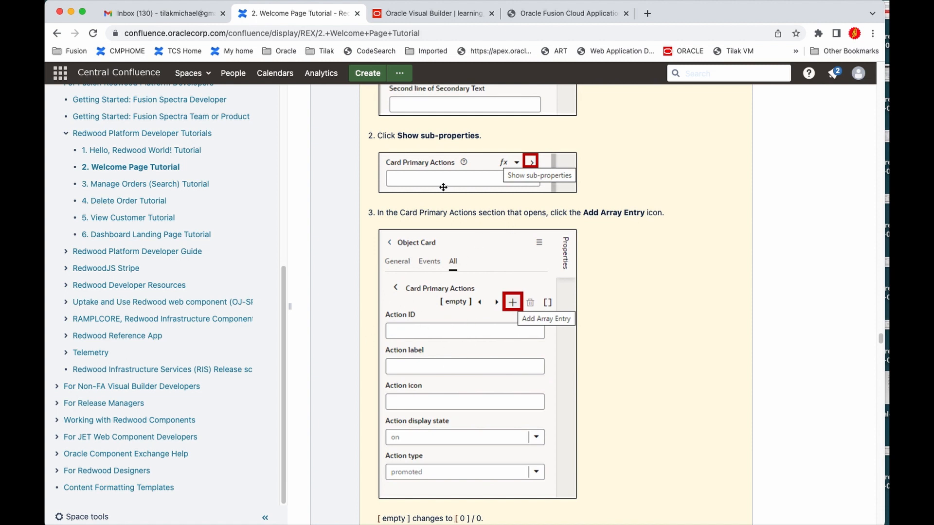
pyautogui.scroll(-7, 475, 299)
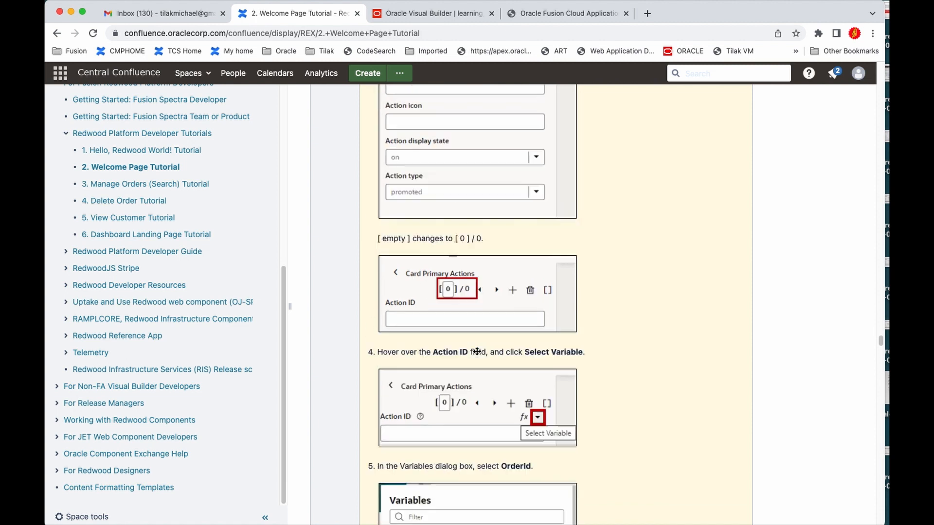
pyautogui.scroll(-1, 477, 351)
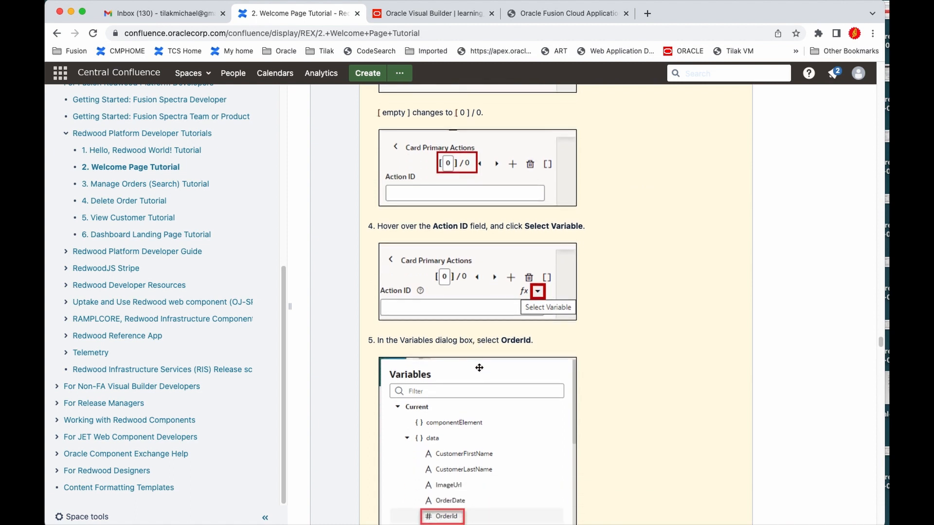
pyautogui.scroll(-1, 474, 349)
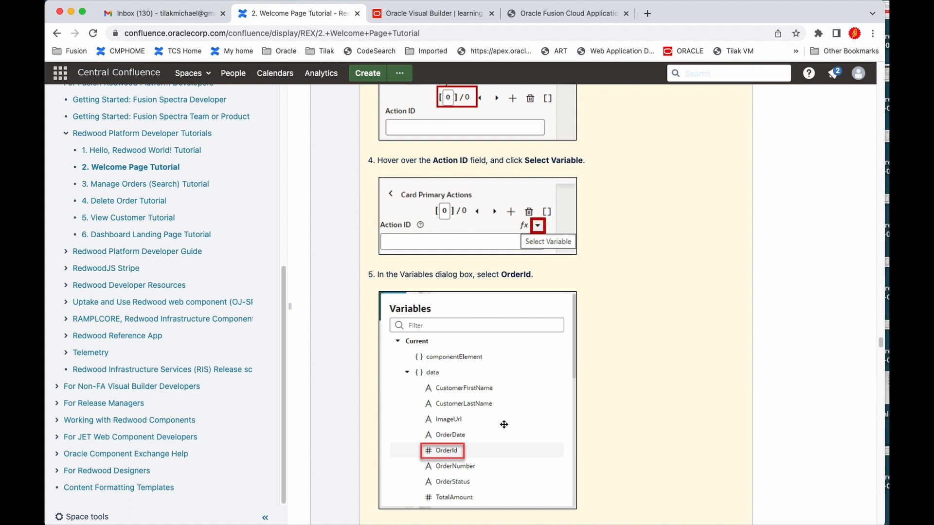
pyautogui.scroll(-4, 504, 424)
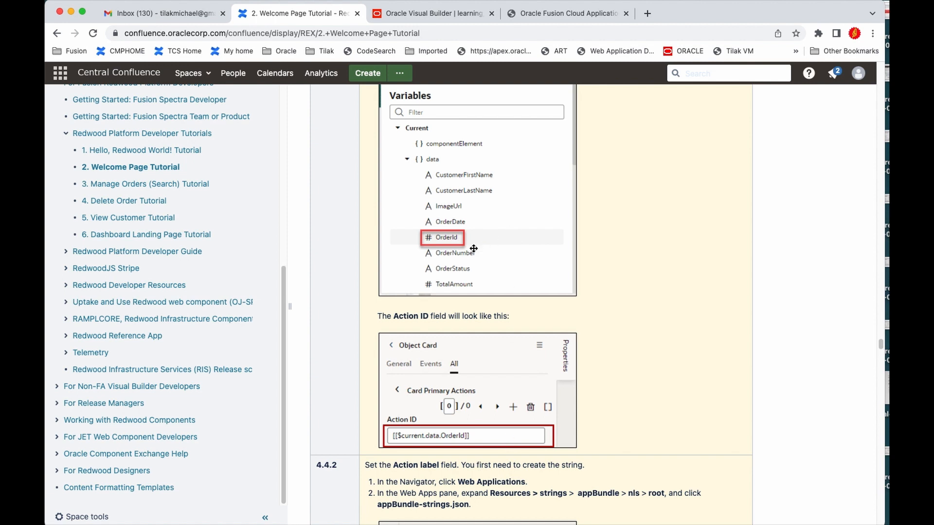
# Read substeps 4.4.2 to 4.4.4 of the tutorial on setting the Action label, Action display state and Action icon fields.
pyautogui.scroll(-7, 482, 344)
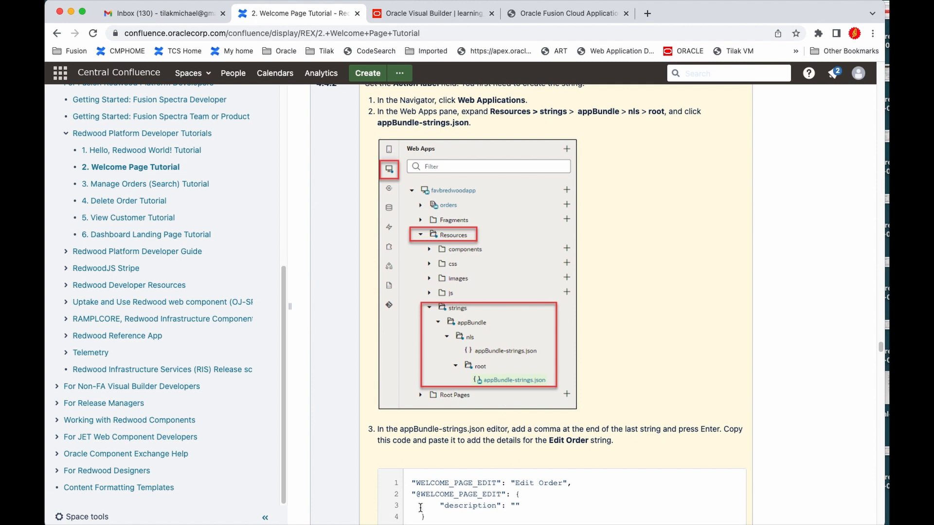
pyautogui.scroll(-4, 513, 510)
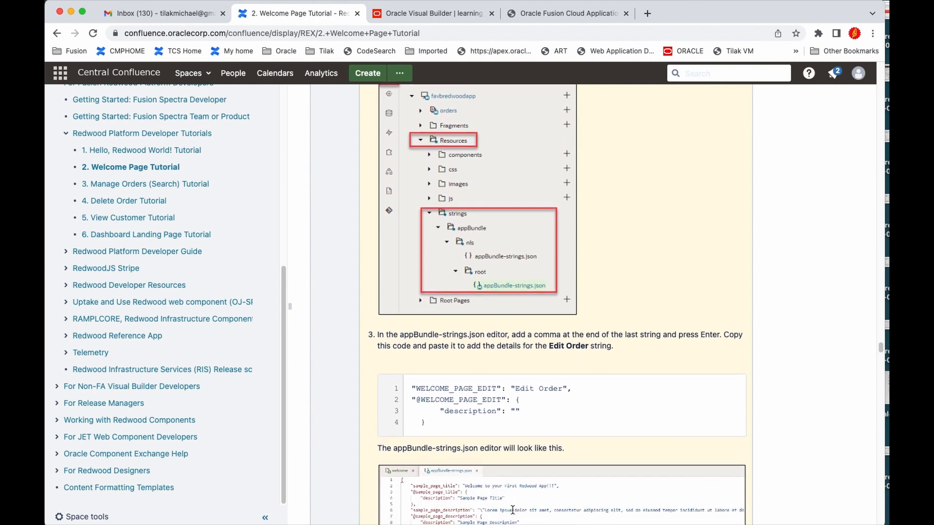
pyautogui.scroll(-5, 433, 430)
pyautogui.scroll(-1, 491, 435)
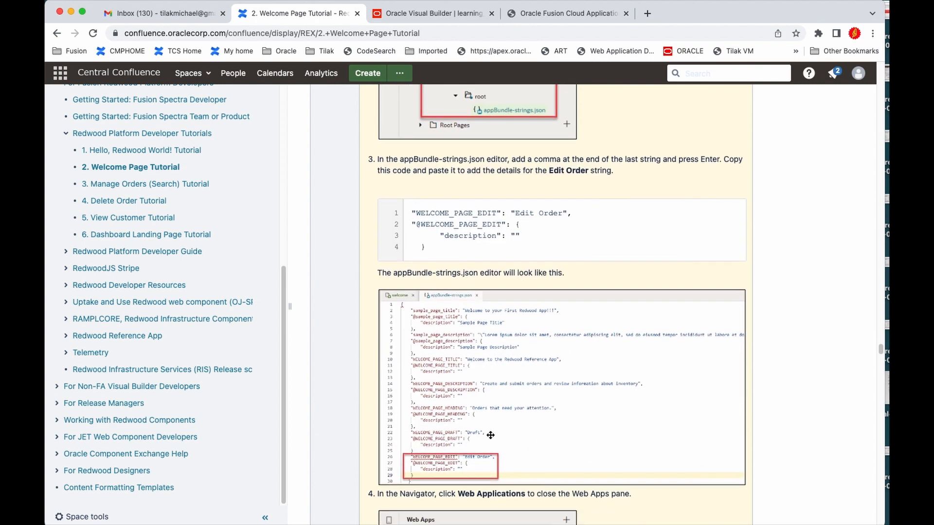
pyautogui.scroll(-4, 491, 435)
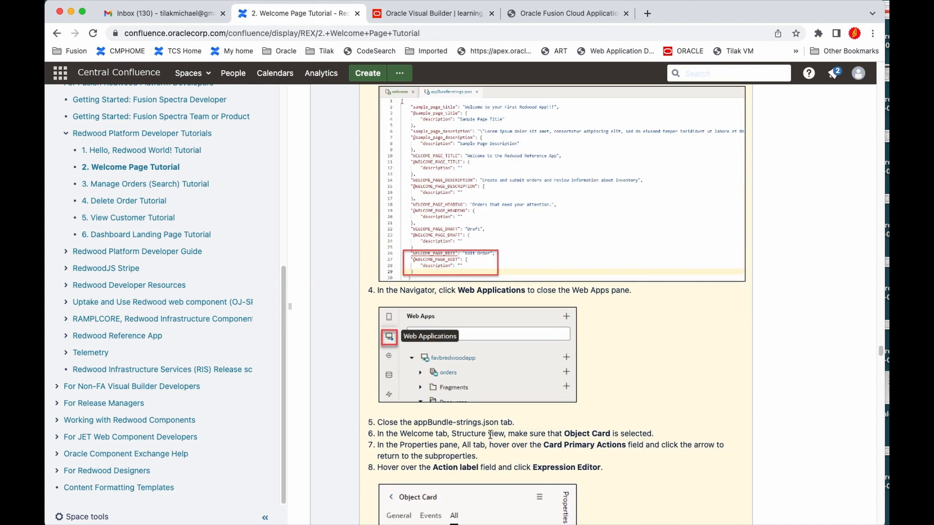
pyautogui.scroll(-3, 490, 435)
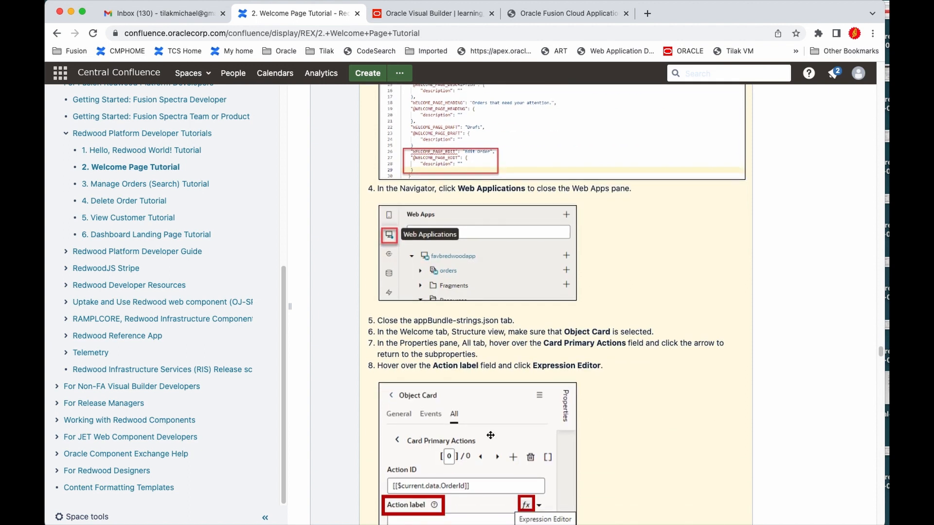
pyautogui.scroll(-5, 491, 434)
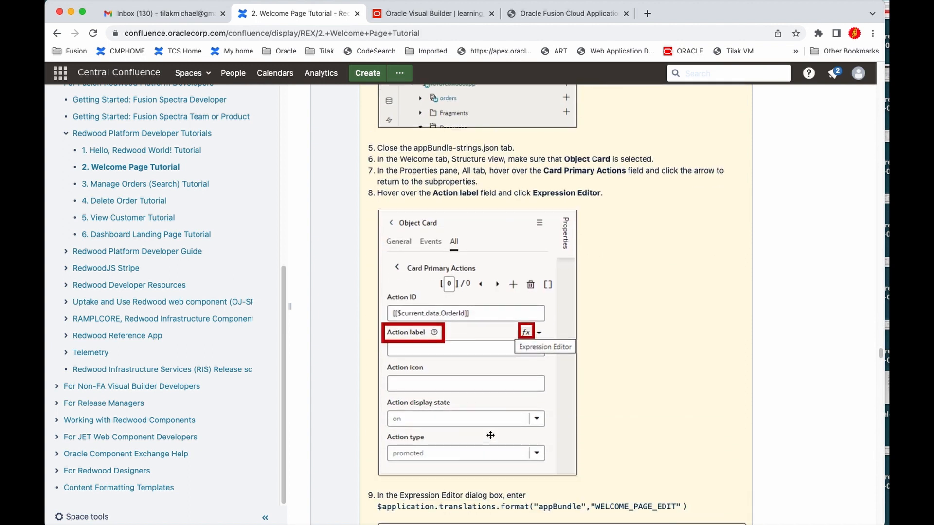
pyautogui.scroll(-9, 491, 436)
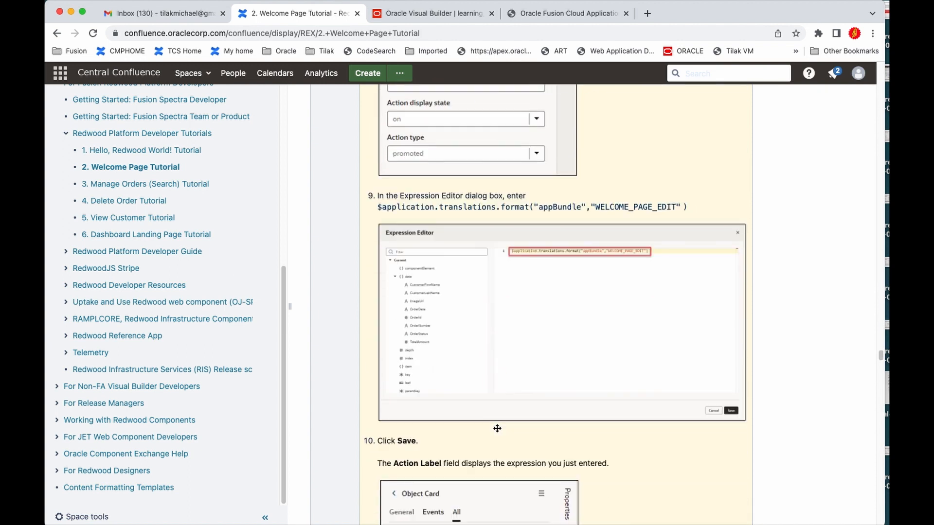
pyautogui.scroll(-12, 475, 362)
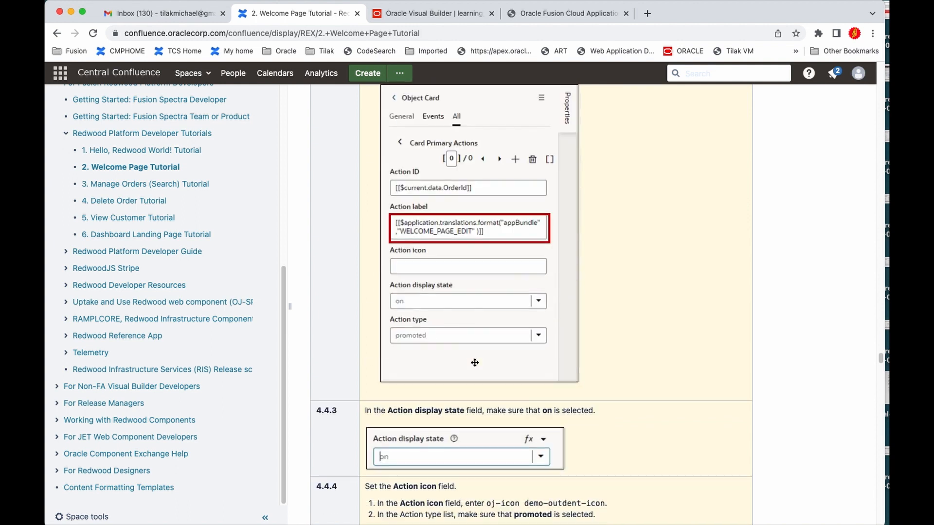
pyautogui.scroll(-1, 475, 362)
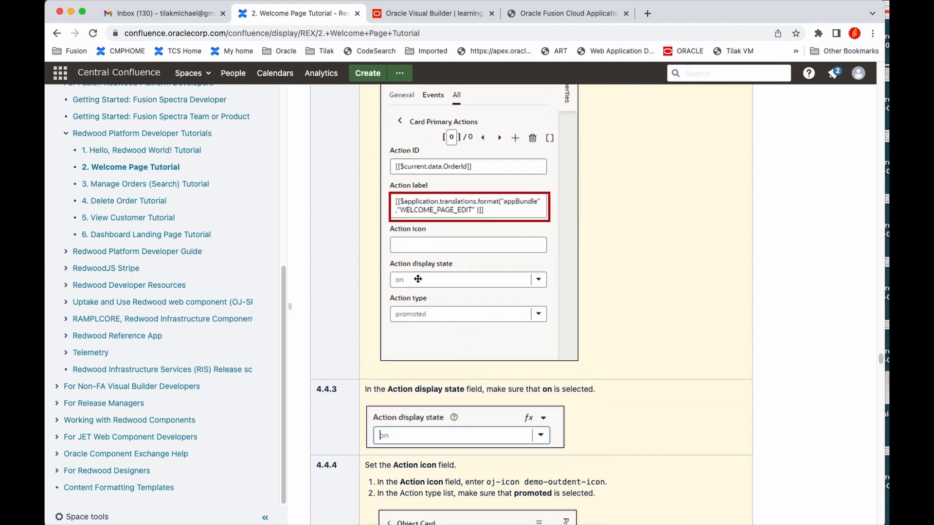
pyautogui.scroll(-3, 438, 358)
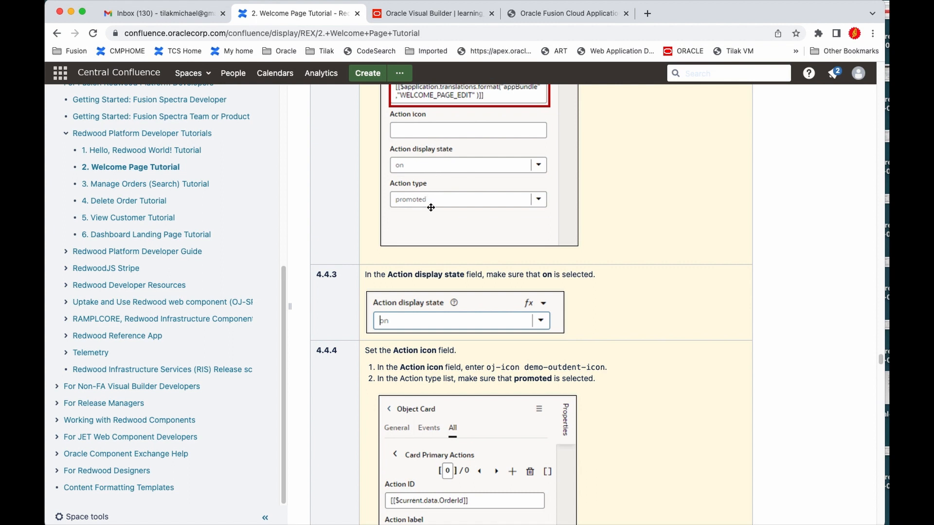
pyautogui.scroll(-9, 434, 204)
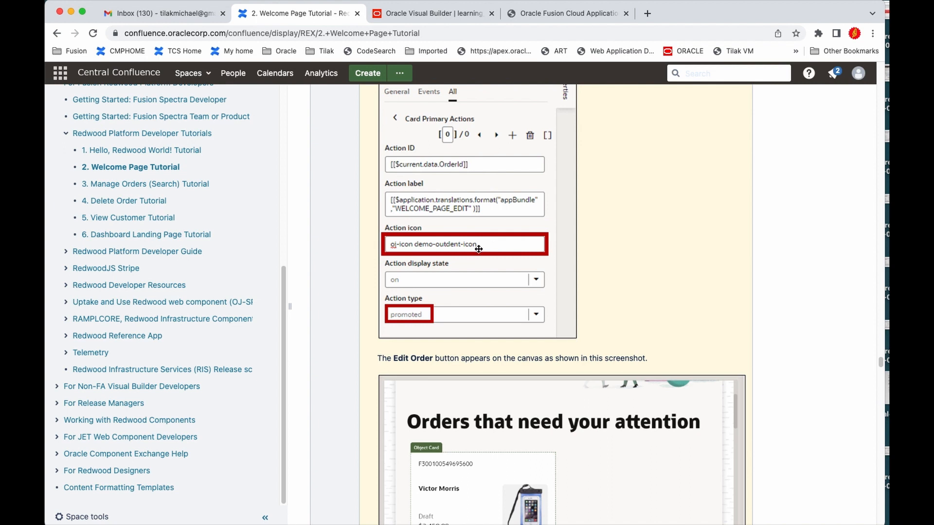
# Return to substep 4.4.2 and copy the four-line WELCOME_PAGE_EDIT code block for the Edit Order string.
pyautogui.scroll(5, 561, 246)
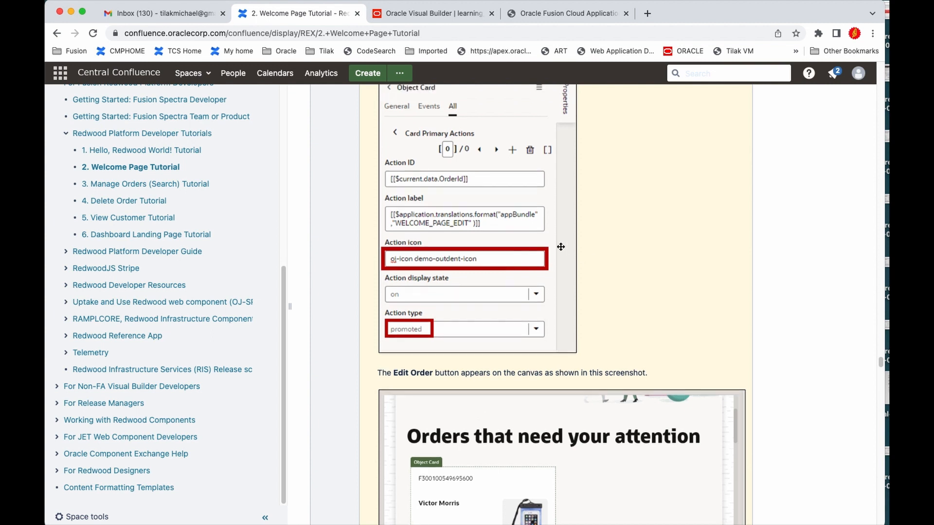
pyautogui.scroll(10, 527, 246)
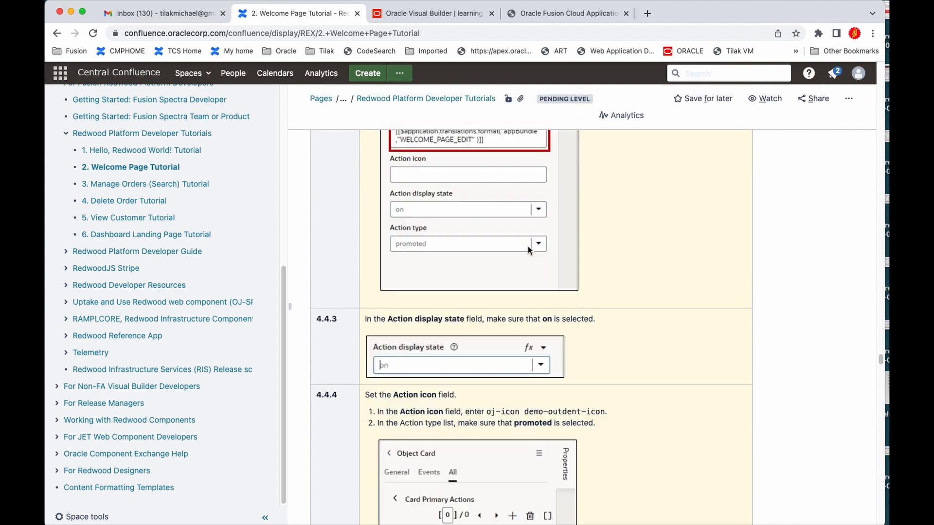
pyautogui.scroll(-4, 528, 247)
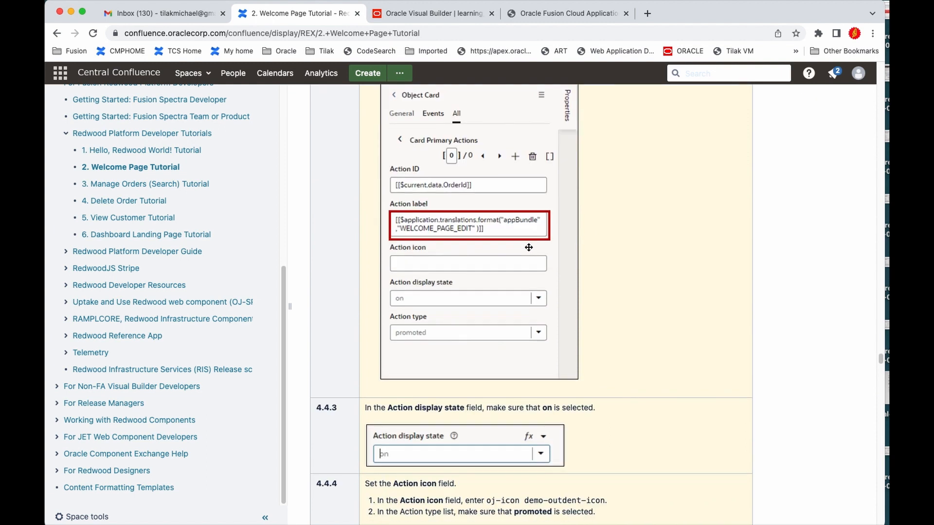
pyautogui.scroll(6, 529, 247)
pyautogui.scroll(9, 528, 247)
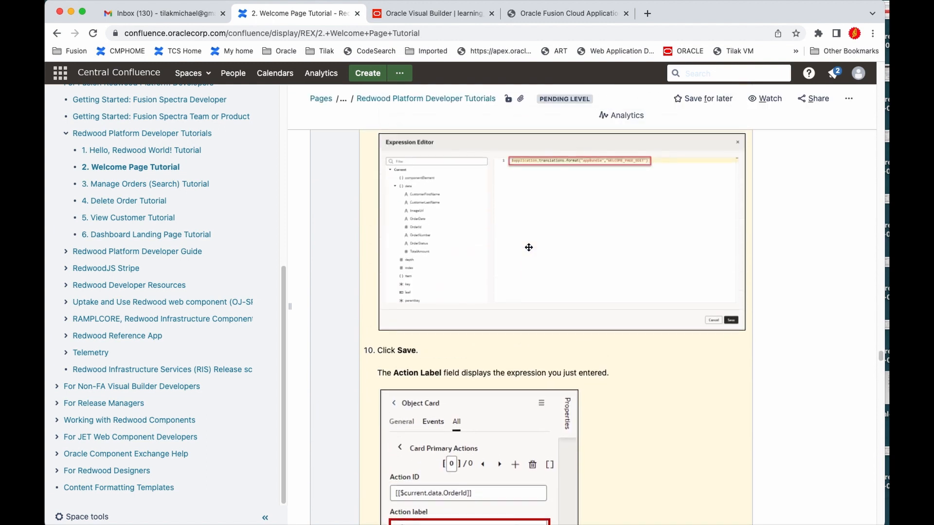
pyautogui.scroll(-5, 528, 247)
pyautogui.scroll(-1, 529, 247)
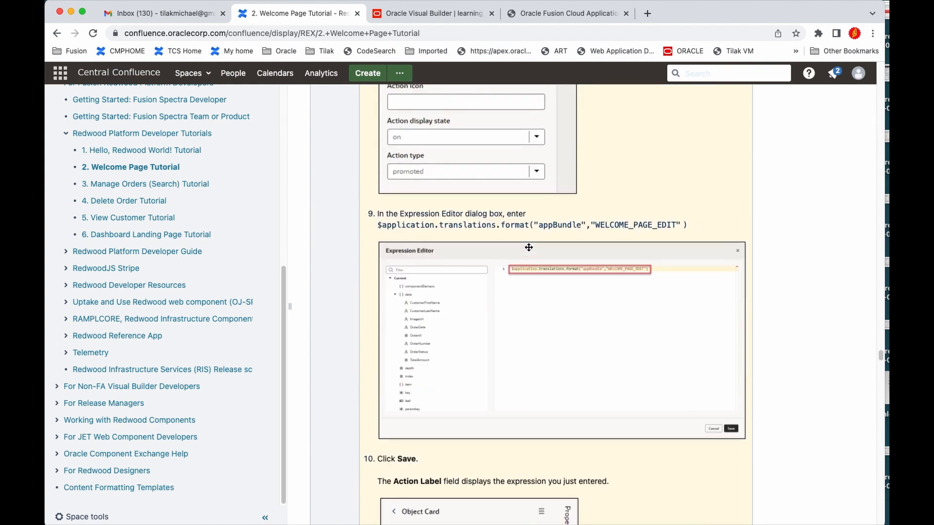
pyautogui.scroll(8, 529, 247)
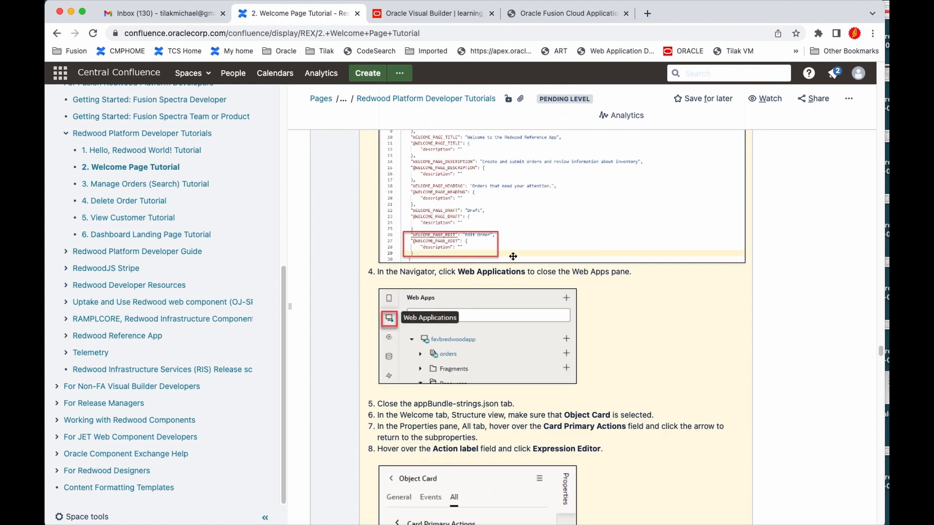
pyautogui.scroll(4, 512, 255)
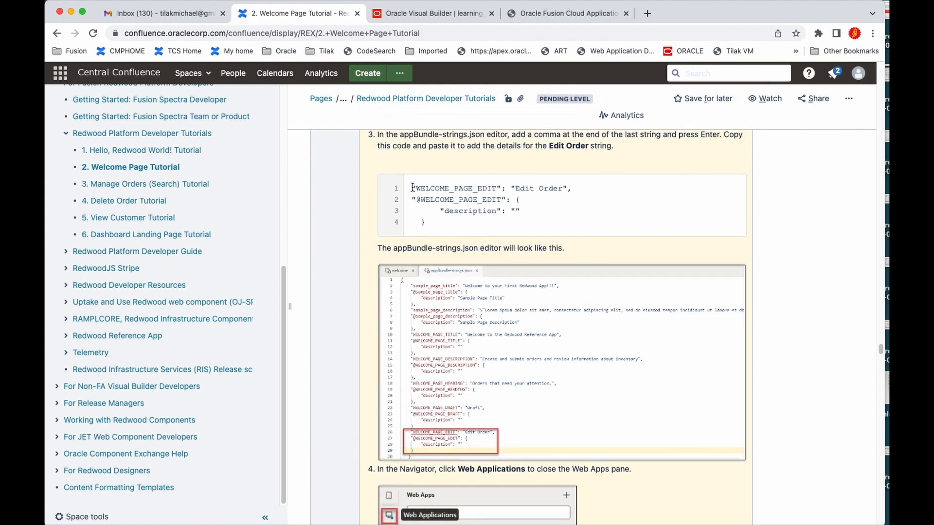
pyautogui.moveTo(412, 188); pyautogui.dragTo(439, 226)
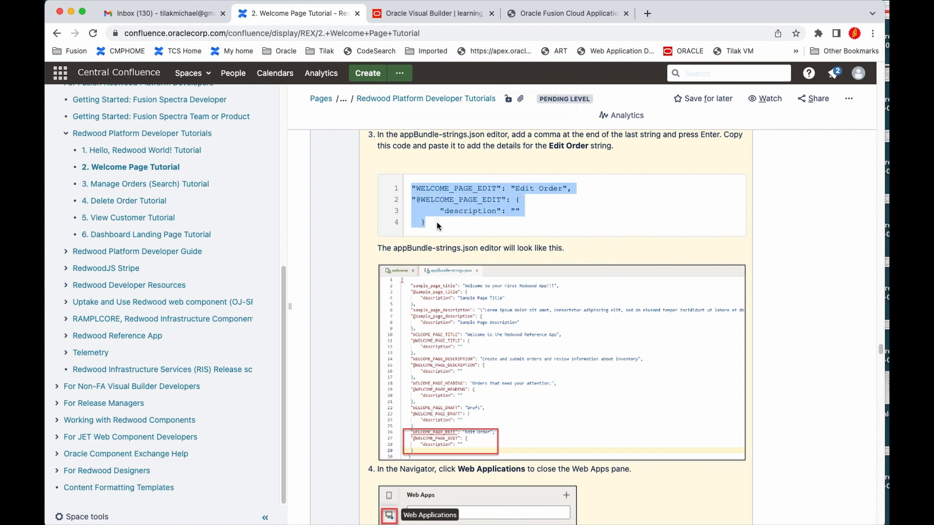
pyautogui.rightClick(459, 199)
pyautogui.click(488, 220)
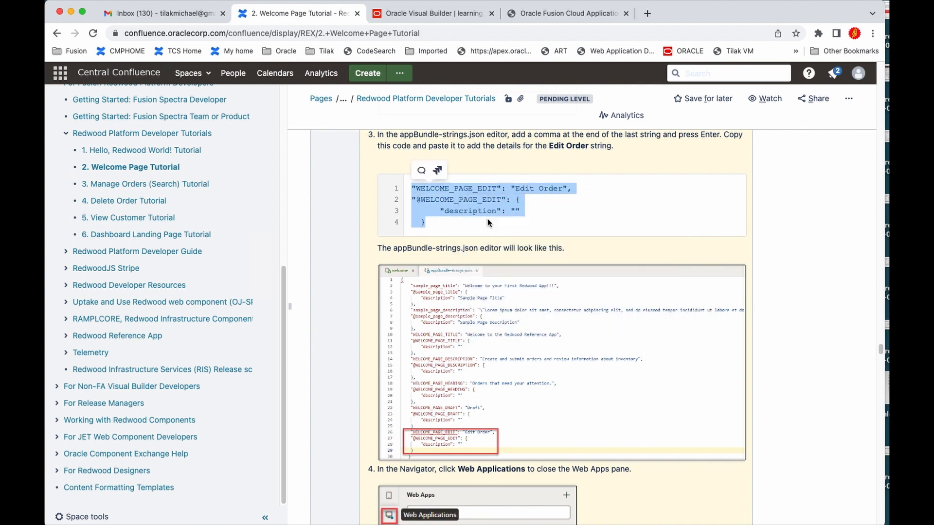
# Switch to Visual Builder and open the web app's appBundle-strings.json from Resources > strings > appBundle > nls > root.
pyautogui.click(427, 17)
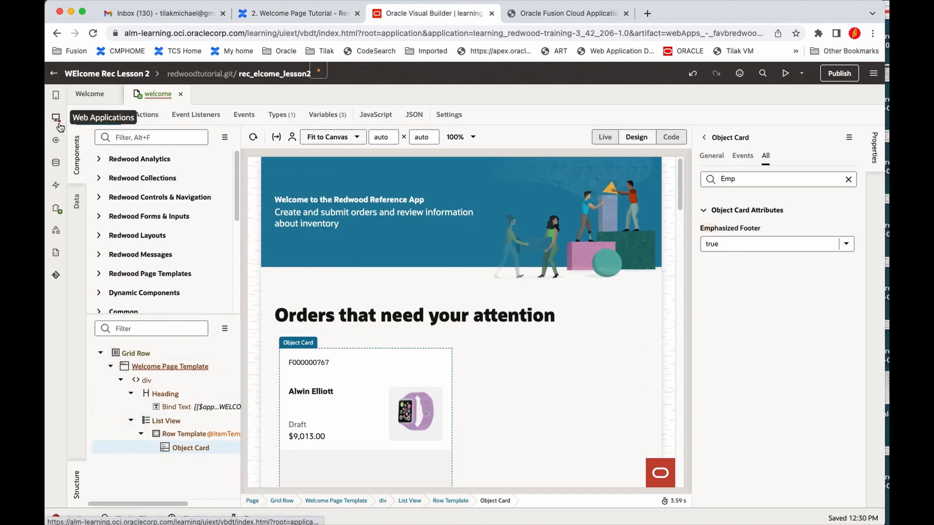
pyautogui.click(58, 126)
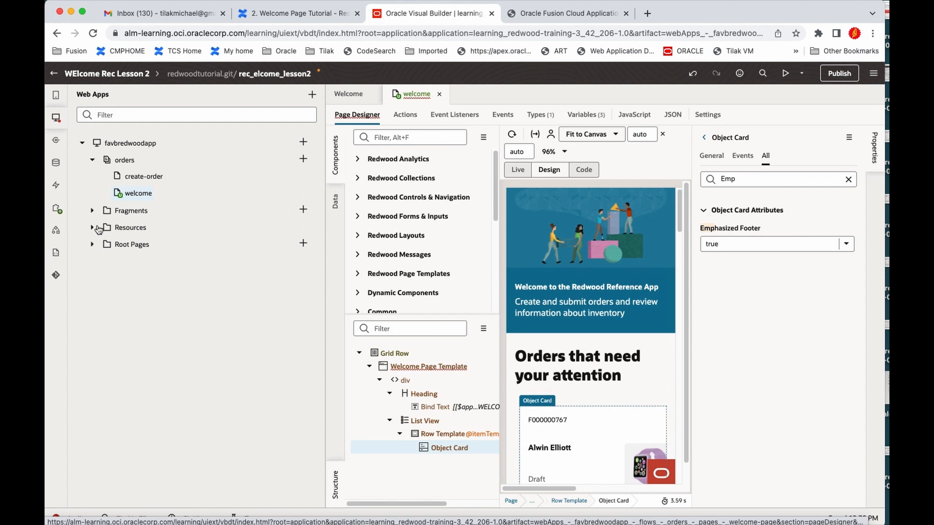
pyautogui.click(92, 227)
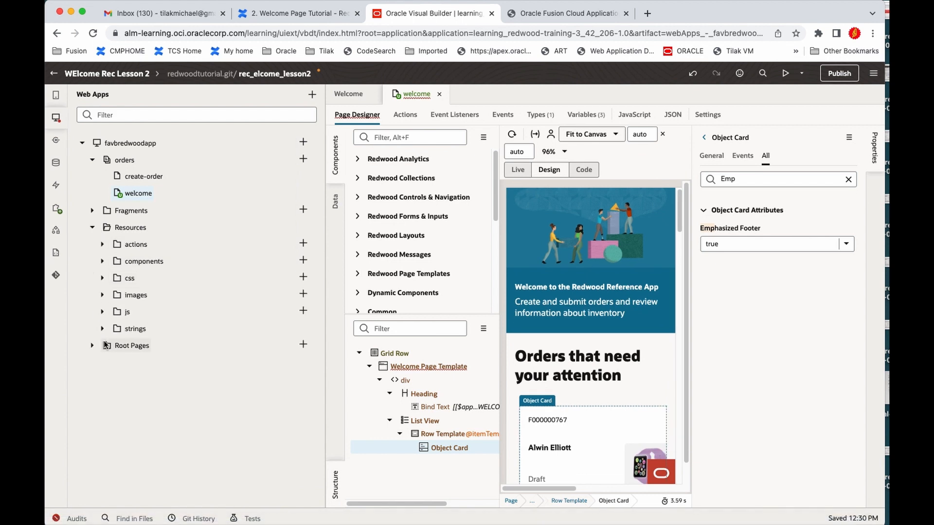
pyautogui.click(102, 328)
pyautogui.click(115, 346)
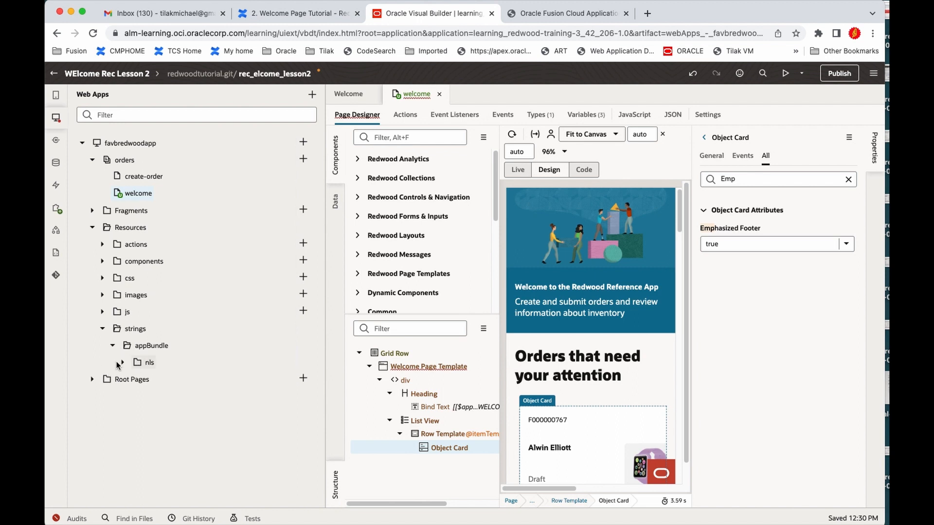
pyautogui.click(122, 363)
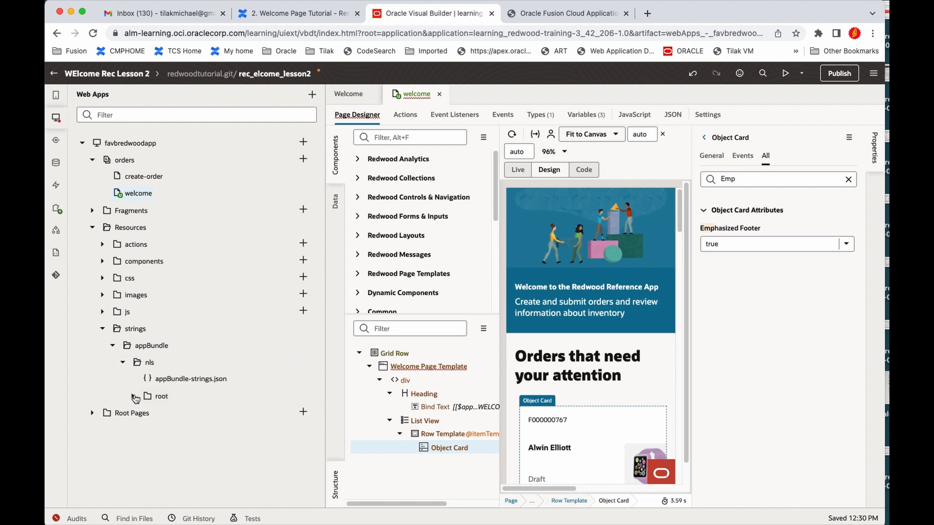
pyautogui.click(134, 397)
pyautogui.click(212, 413)
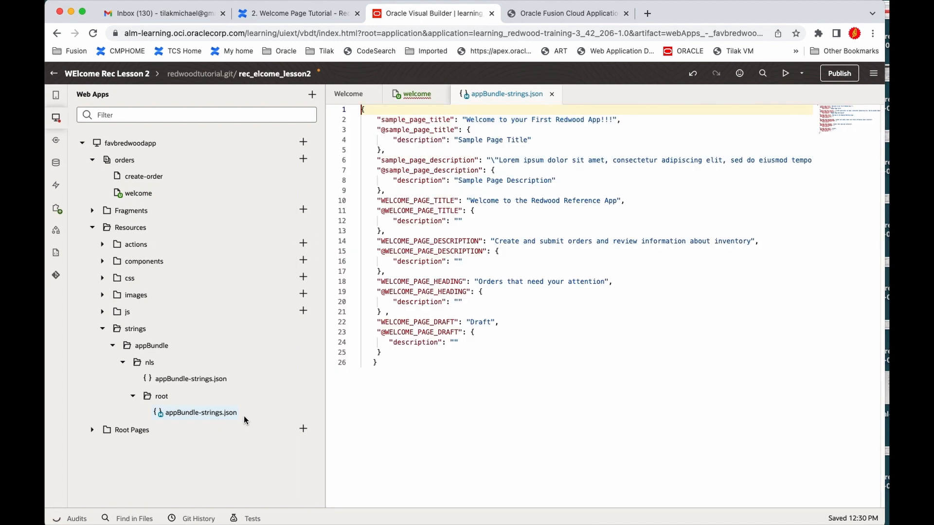
pyautogui.click(411, 352)
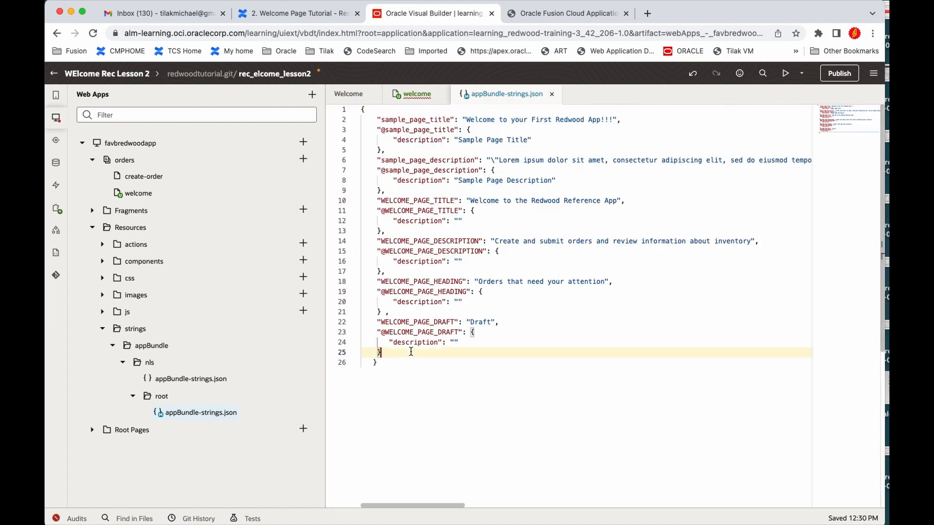
pyautogui.write(',')
pyautogui.press('Return')
pyautogui.press('BackSpace')
pyautogui.press('BackSpace')
pyautogui.press('BackSpace')
pyautogui.press('BackSpace')
pyautogui.press('BackSpace')
pyautogui.press('BackSpace')
pyautogui.press('BackSpace')
pyautogui.press('BackSpace')
pyautogui.press('BackSpace')
pyautogui.press('Return')
pyautogui.press('super+v')
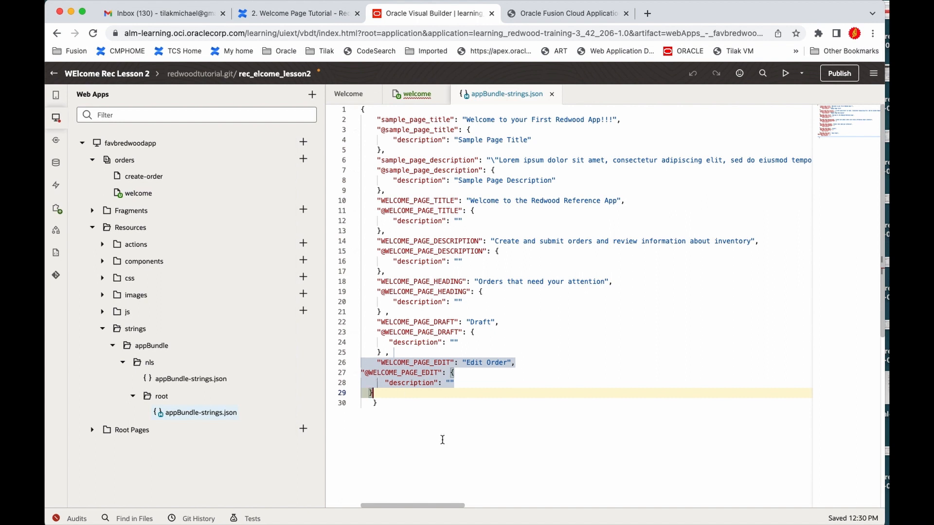
pyautogui.press('Up')
pyautogui.press('Up')
pyautogui.press('Home')
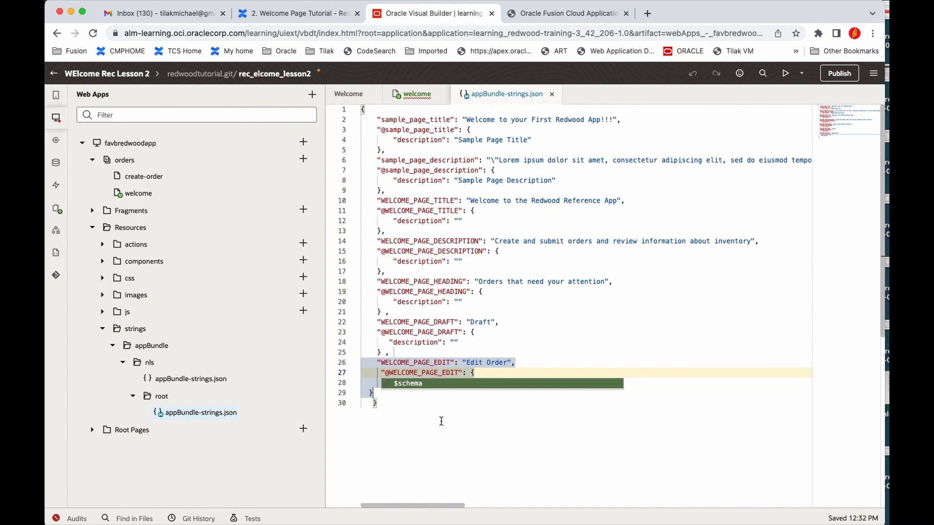
pyautogui.press('BackSpace')
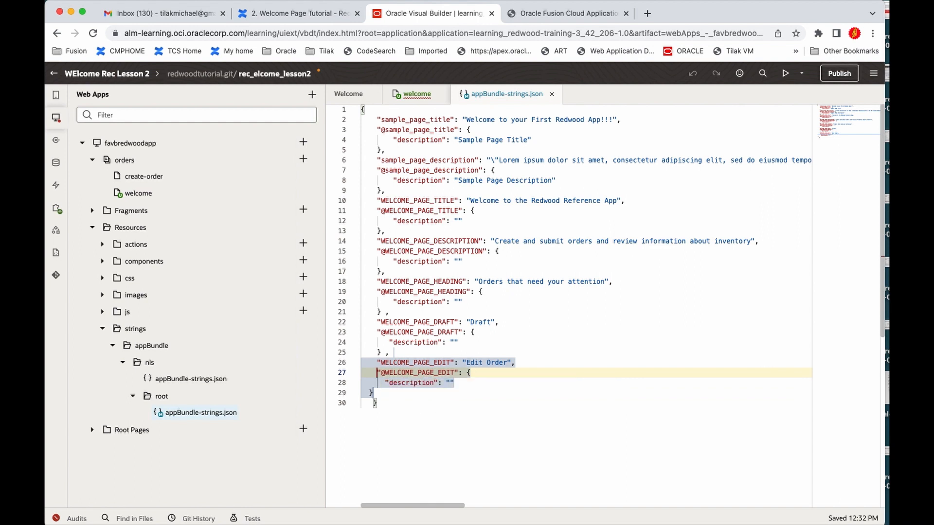
pyautogui.click(372, 393)
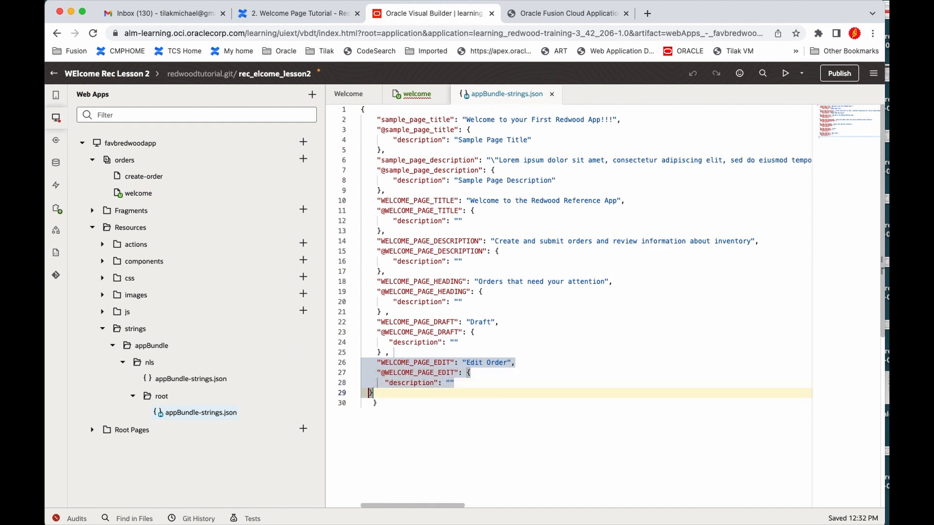
pyautogui.click(376, 402)
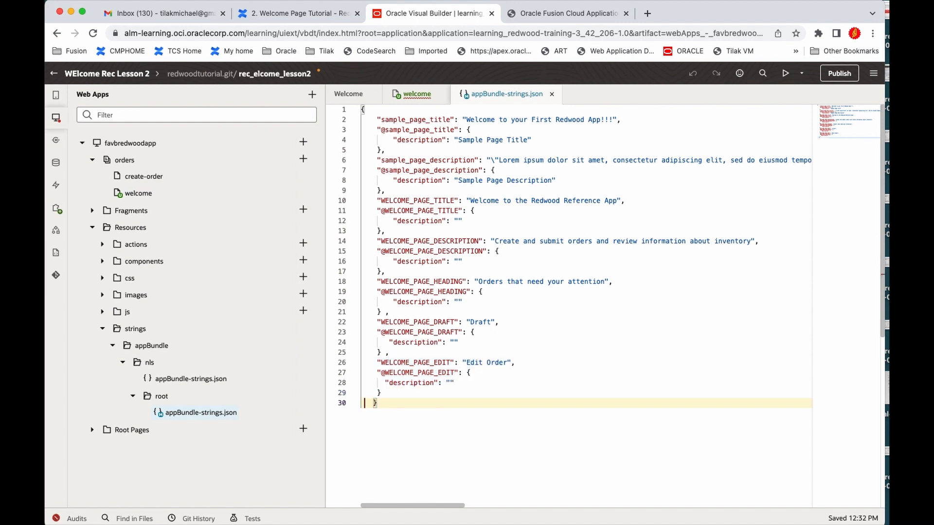
pyautogui.hotkey('shift', 'Tab')
# Return to the welcome page's Object Card, filter its properties by pri, and open the Card Primary Actions subproperties.
pyautogui.click(425, 101)
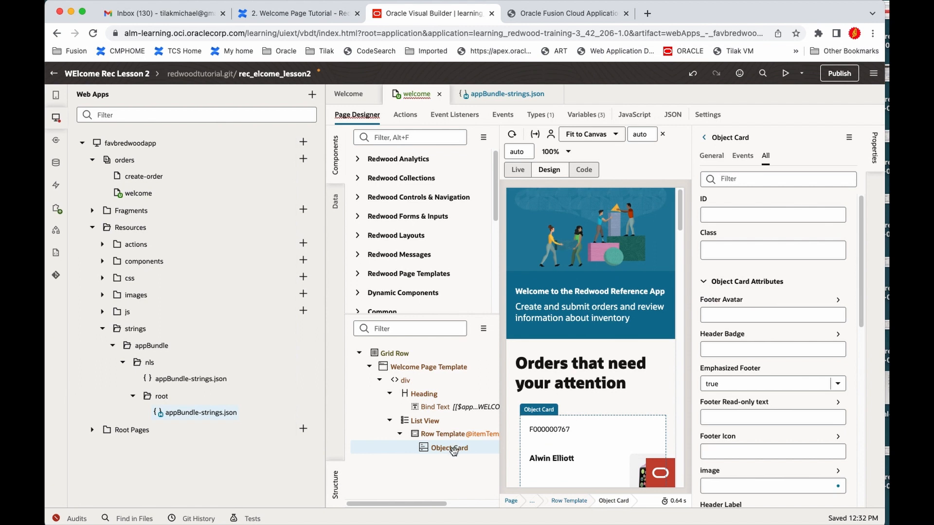
pyautogui.click(750, 180)
pyautogui.write('pri')
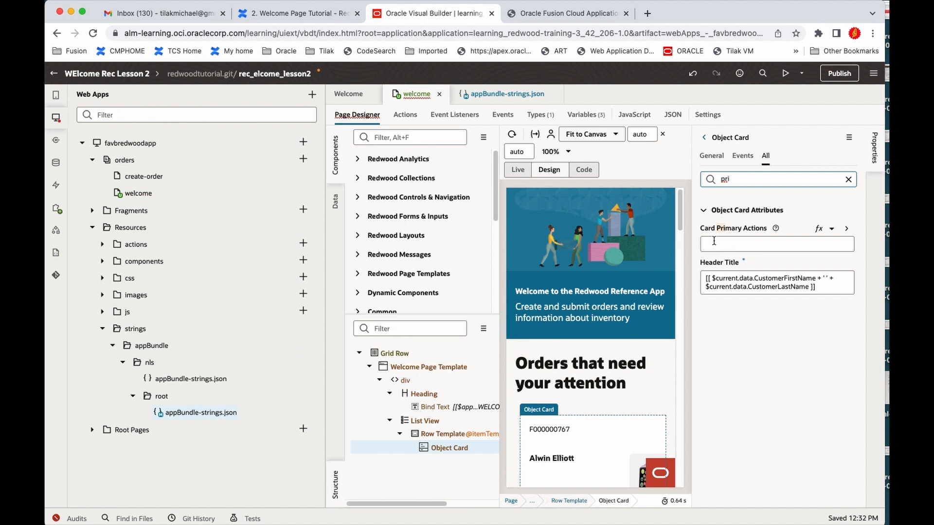
pyautogui.click(846, 229)
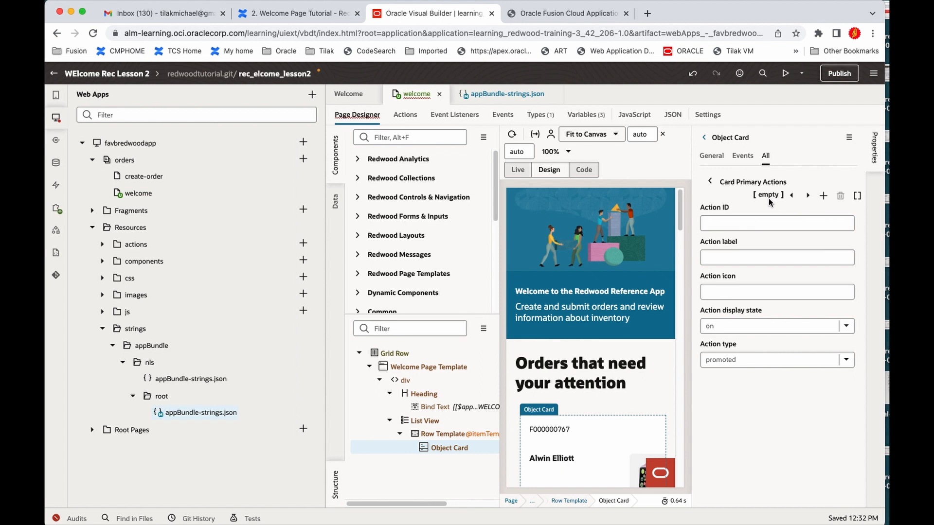
# Add a card primary action to the Object Card and bind its Action ID to the current data's OrderId variable.
pyautogui.click(822, 199)
pyautogui.click(764, 225)
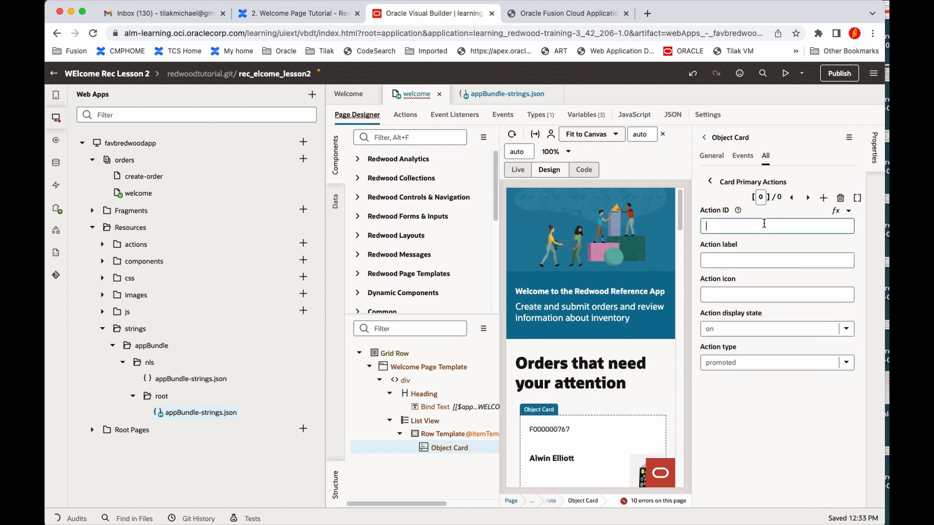
pyautogui.click(848, 212)
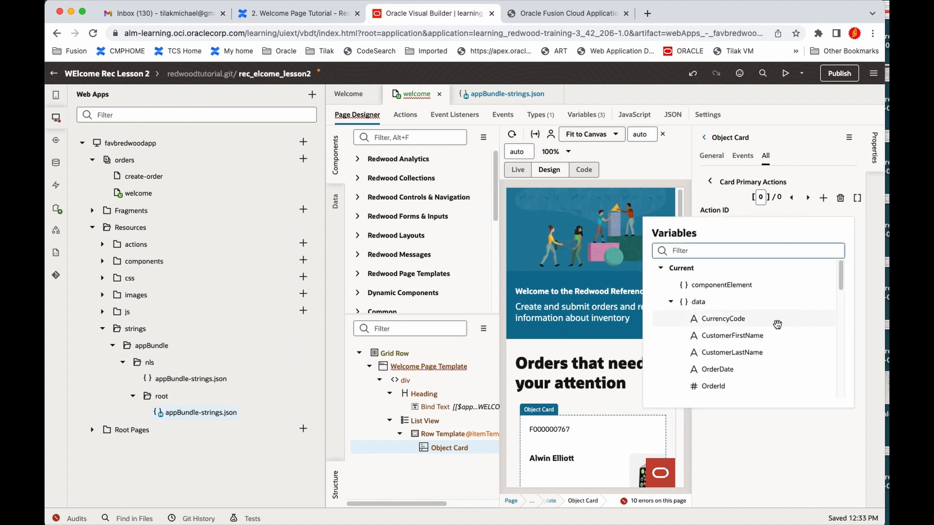
pyautogui.click(753, 387)
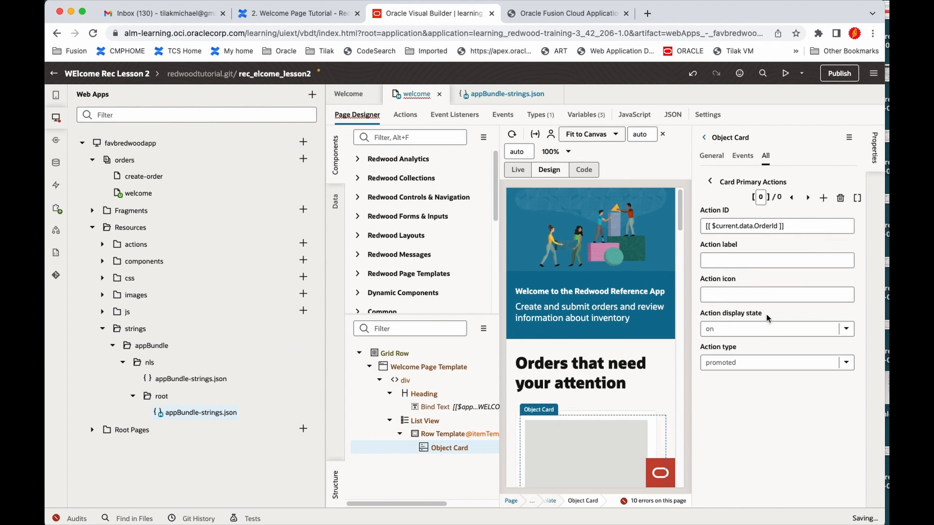
pyautogui.click(725, 260)
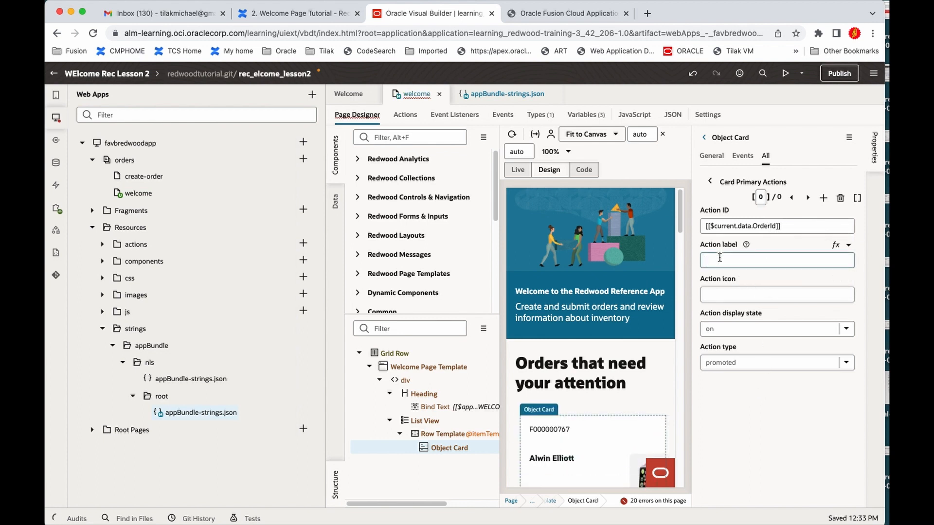
pyautogui.click(849, 246)
pyautogui.scroll(-5, 782, 389)
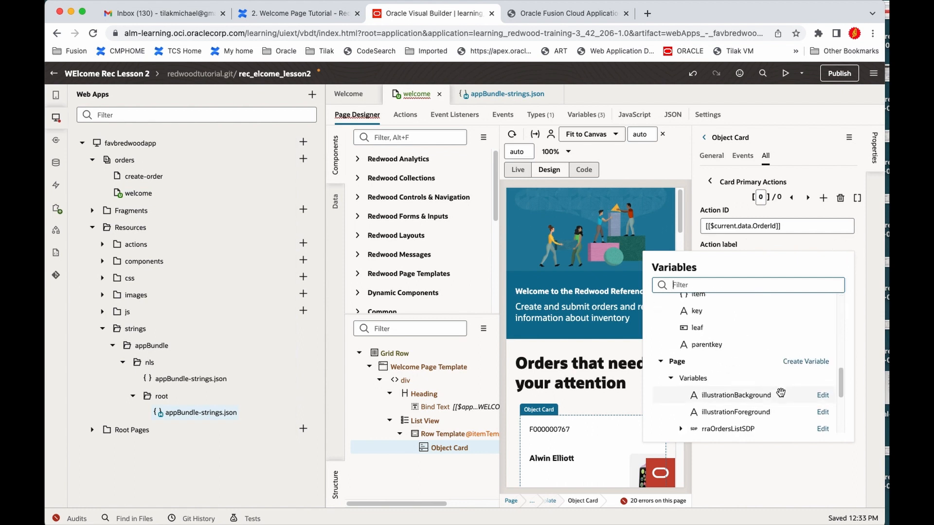
pyautogui.scroll(-1, 805, 375)
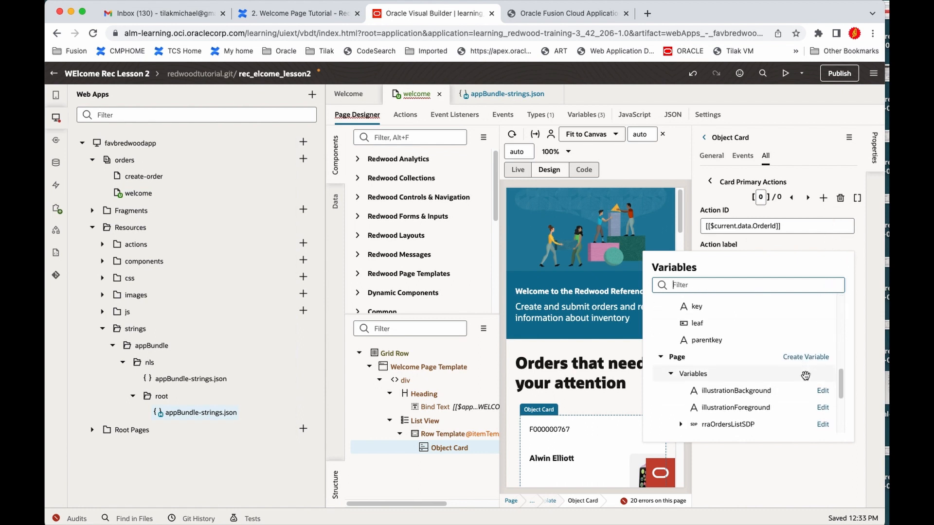
pyautogui.click(805, 375)
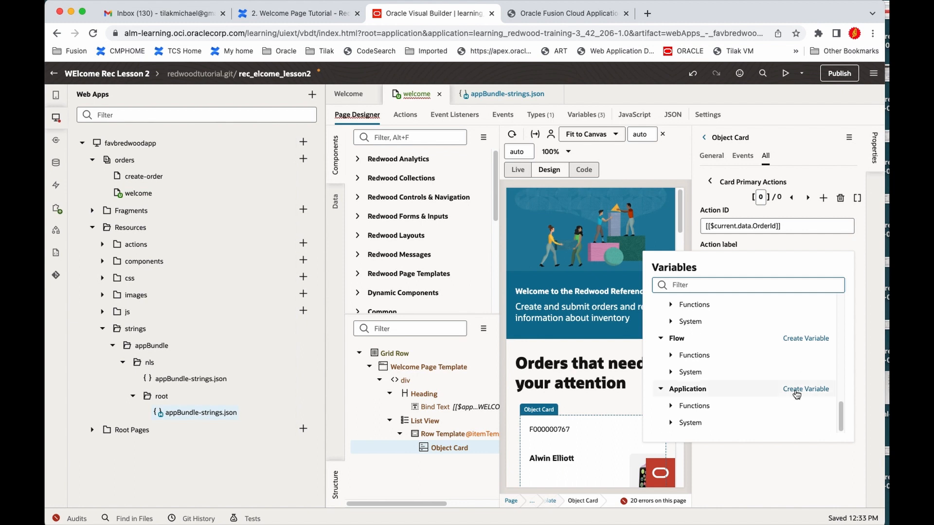
pyautogui.click(671, 325)
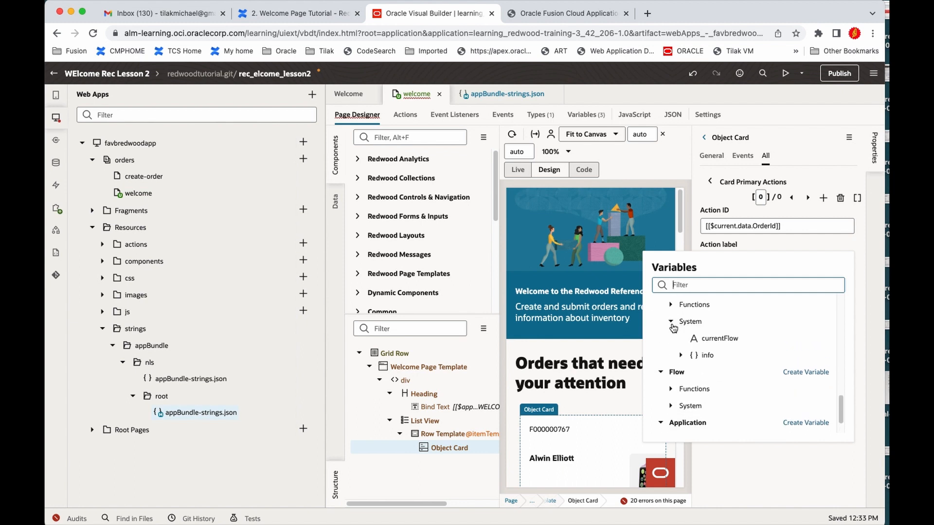
pyautogui.click(682, 355)
pyautogui.click(816, 247)
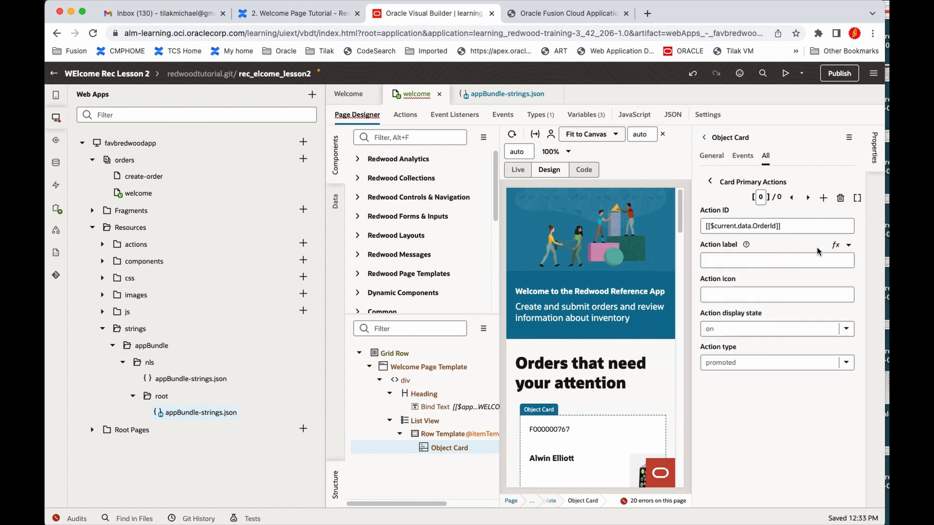
# Set the Action label expression to $application.translations.appBundle.WELCOME_PAGE_EDIT in the Expression Editor and save it.
pyautogui.click(835, 247)
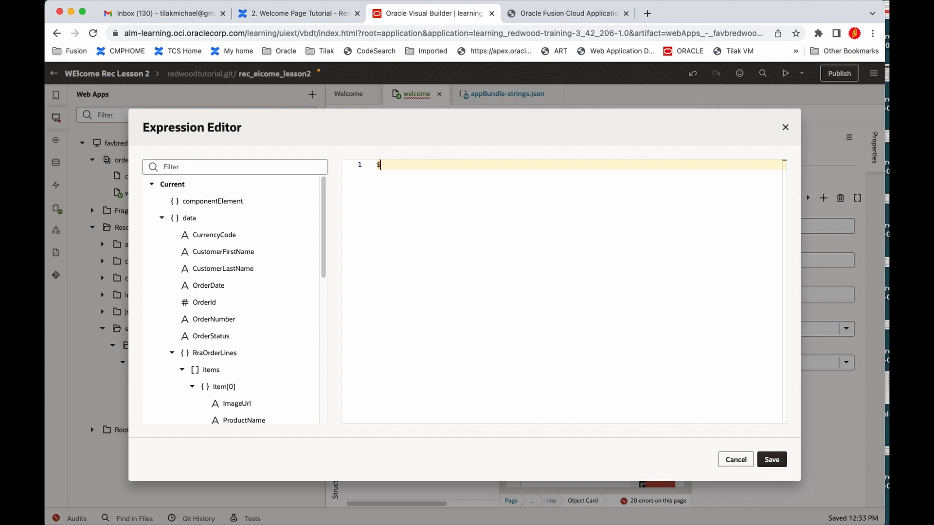
pyautogui.write('$applicatio')
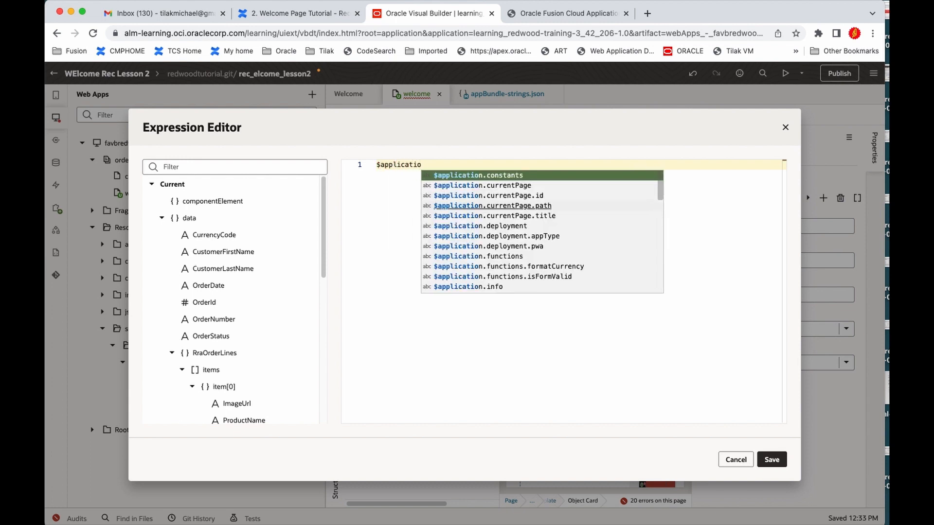
pyautogui.write('n.tr')
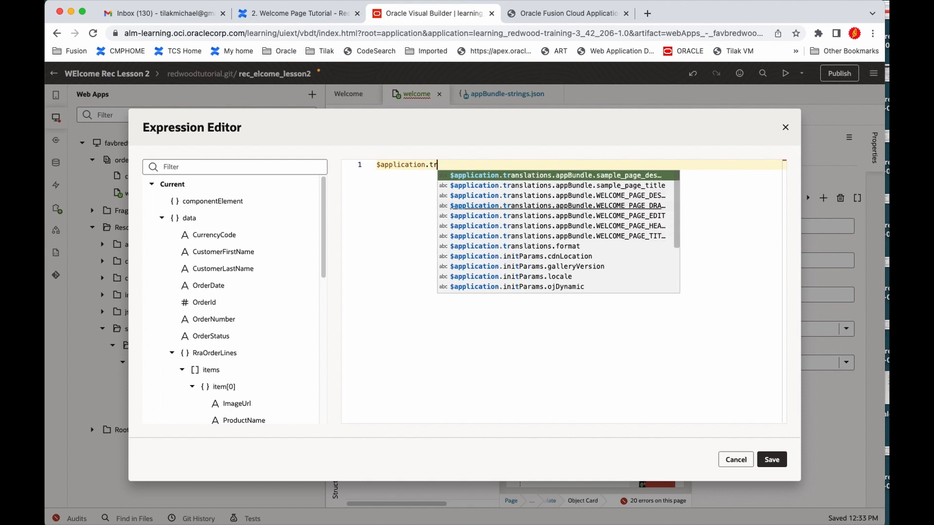
pyautogui.press('Down')
pyautogui.press('Down')
pyautogui.press('Down')
pyautogui.press('Down')
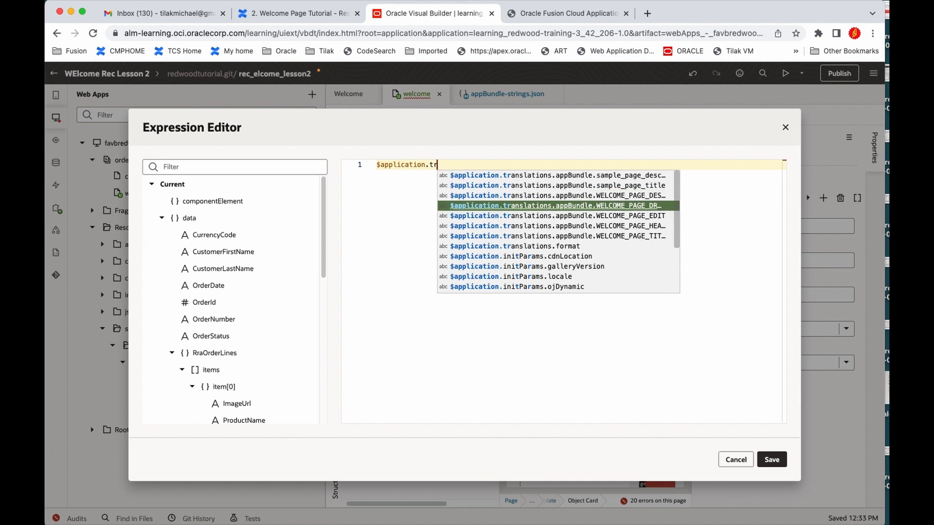
pyautogui.press('Return')
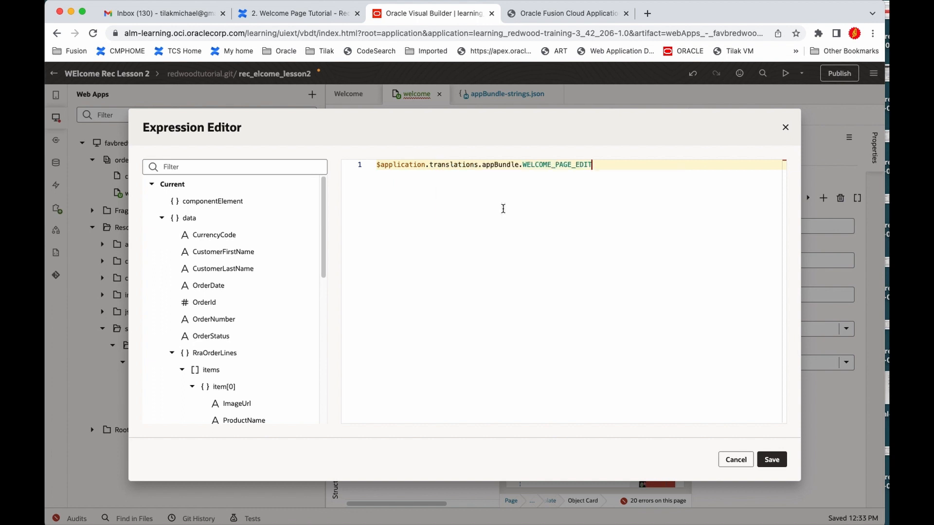
pyautogui.click(772, 462)
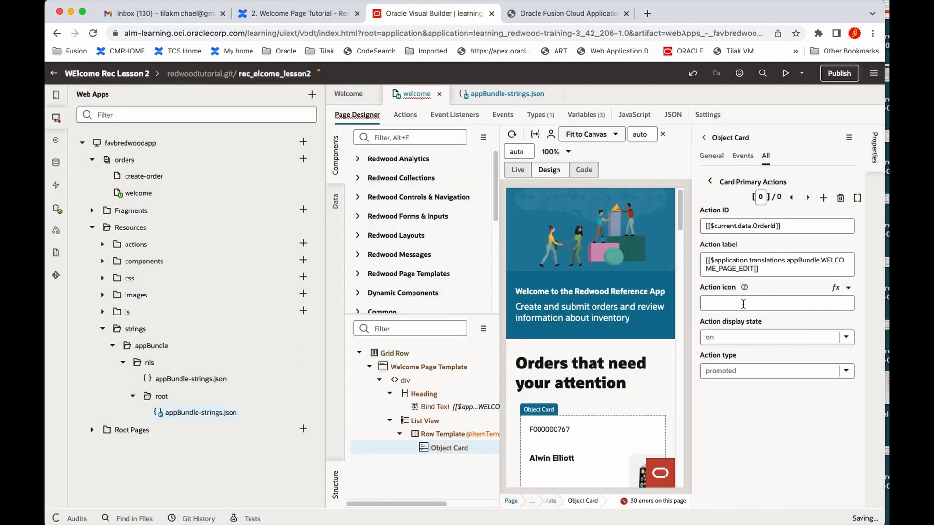
# Switch to the Welcome Page Tutorial in Confluence and copy the Action icon value oj-icon demo-outdent-icon from step 4.4.4.
pyautogui.click(743, 304)
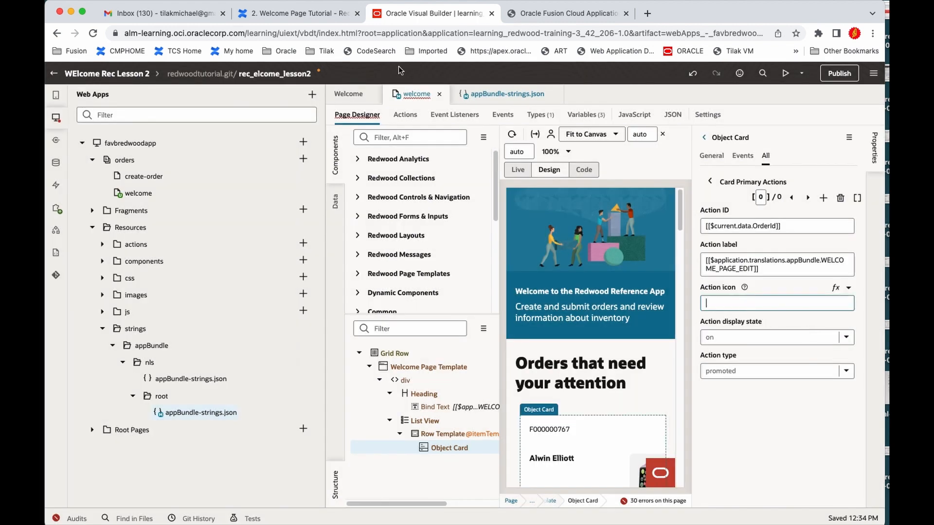
pyautogui.click(293, 16)
pyautogui.scroll(-15, 447, 360)
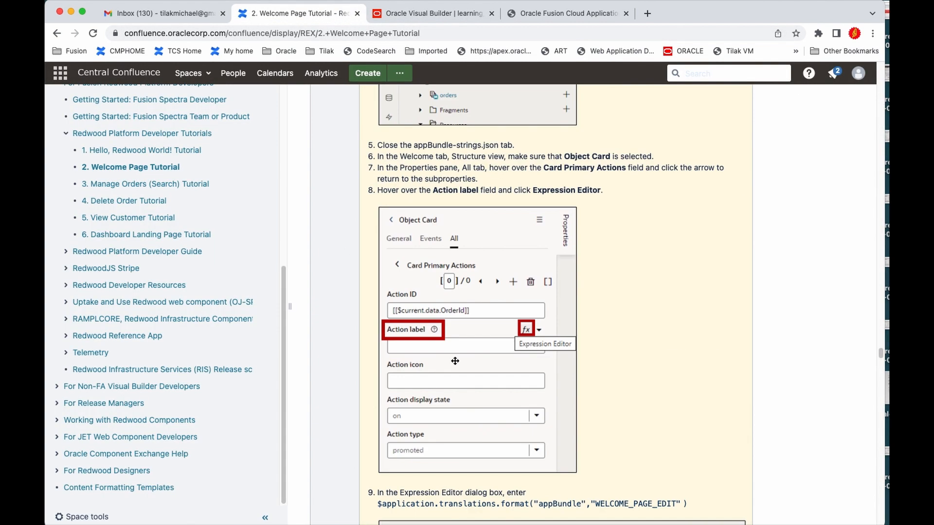
pyautogui.scroll(-10, 630, 420)
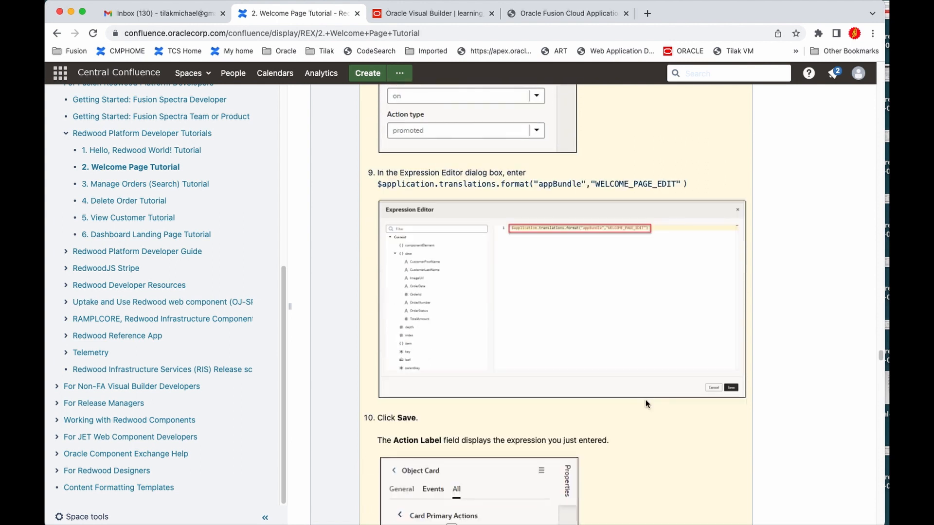
pyautogui.scroll(-4, 646, 400)
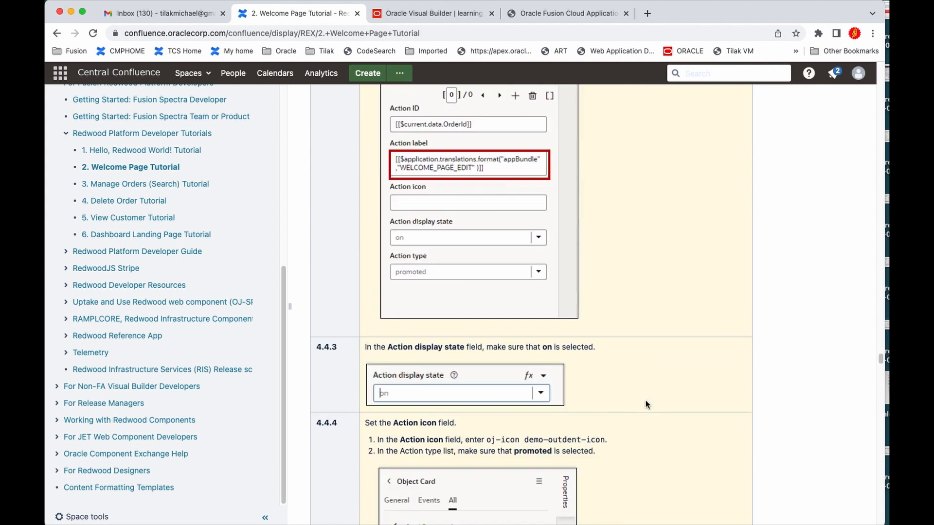
pyautogui.scroll(-4, 566, 384)
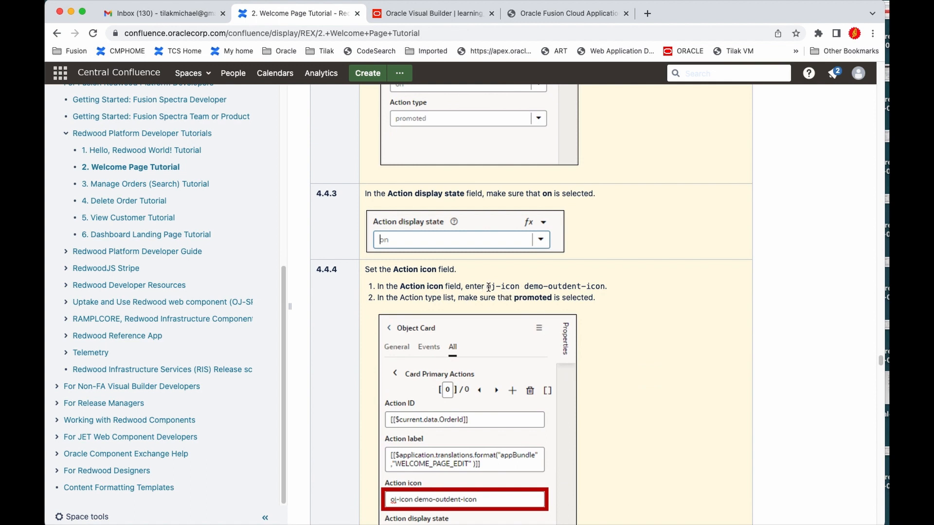
pyautogui.moveTo(489, 287); pyautogui.dragTo(594, 287)
pyautogui.click(537, 291)
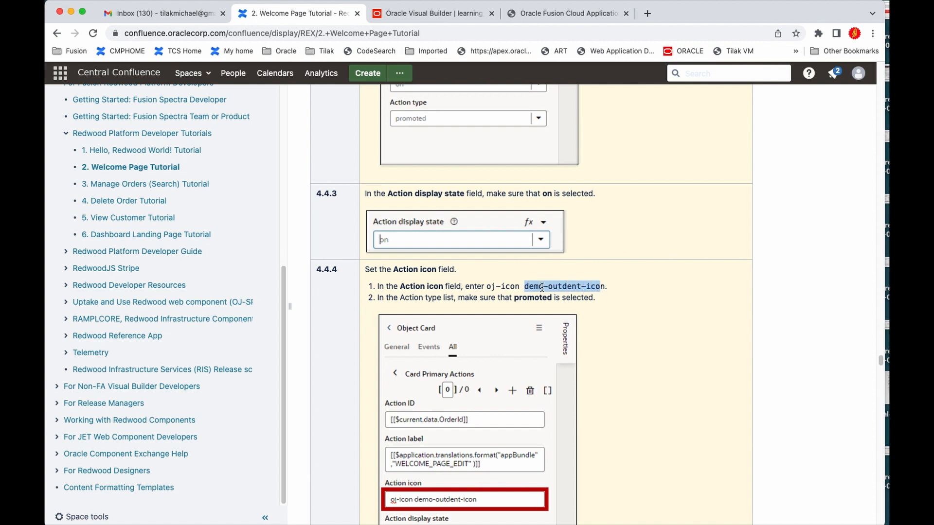
pyautogui.click(512, 287)
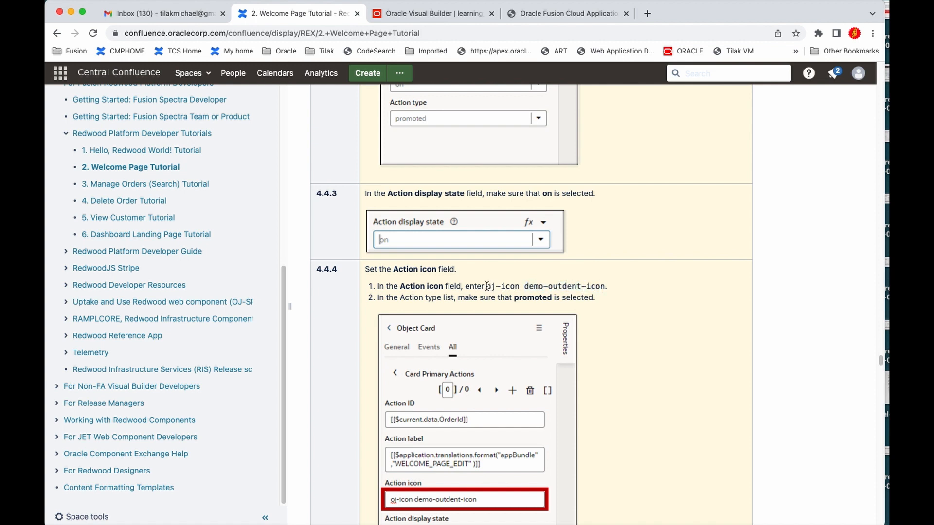
pyautogui.moveTo(487, 287); pyautogui.dragTo(605, 288)
pyautogui.press('super+c')
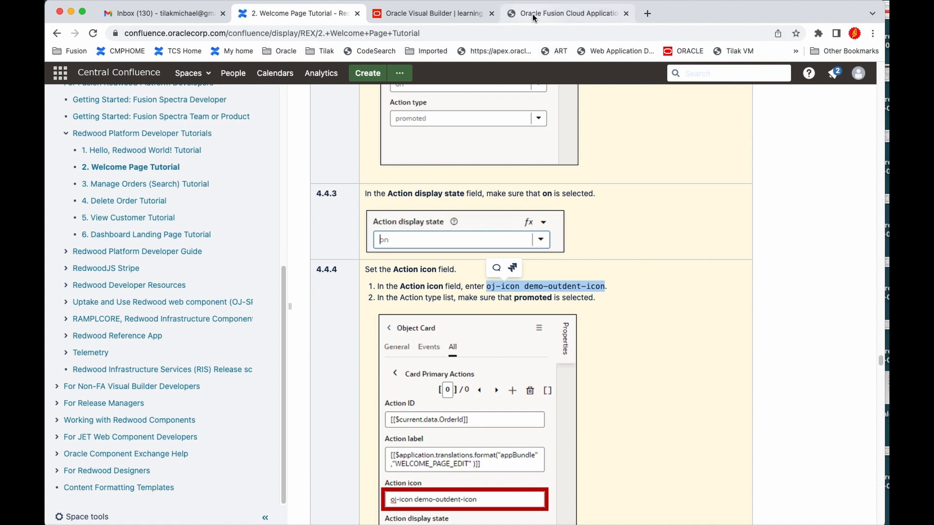
# Return to Visual Builder, set the Action icon to oj-icon demo-outdent-icon, and collapse the Web Apps pane to widen the page canvas.
pyautogui.click(459, 13)
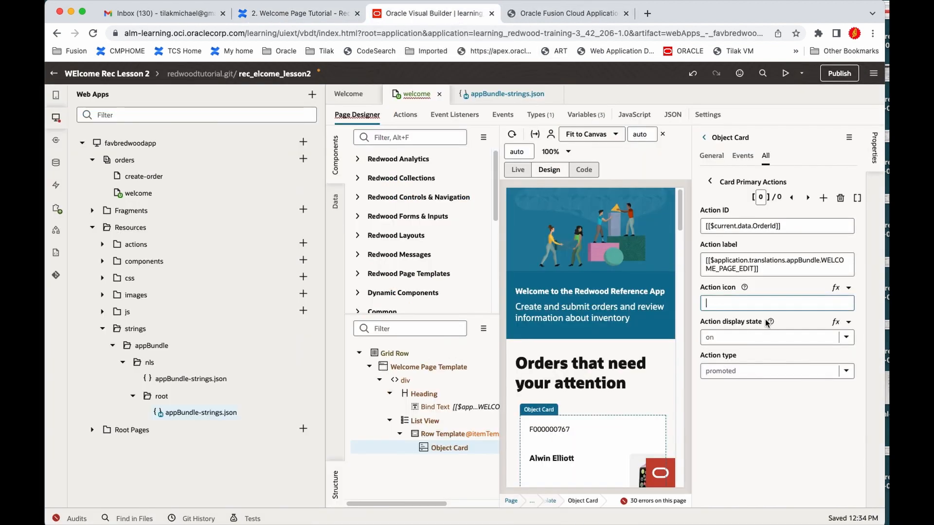
pyautogui.press('super+v')
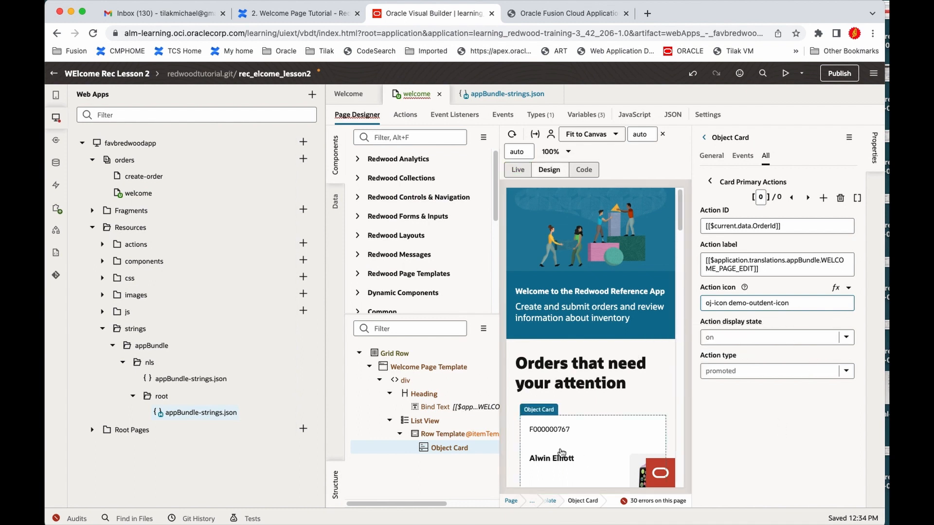
pyautogui.scroll(-2, 607, 447)
pyautogui.scroll(-1, 609, 449)
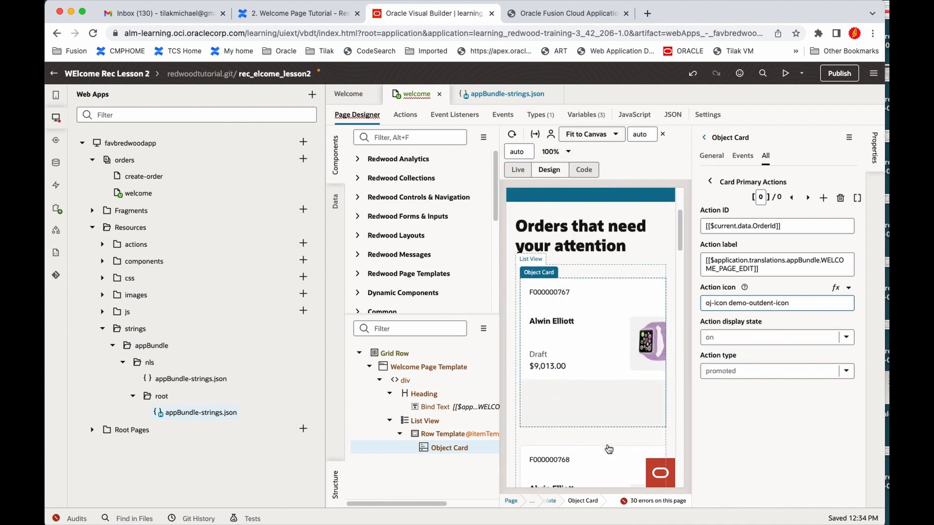
pyautogui.scroll(1, 609, 448)
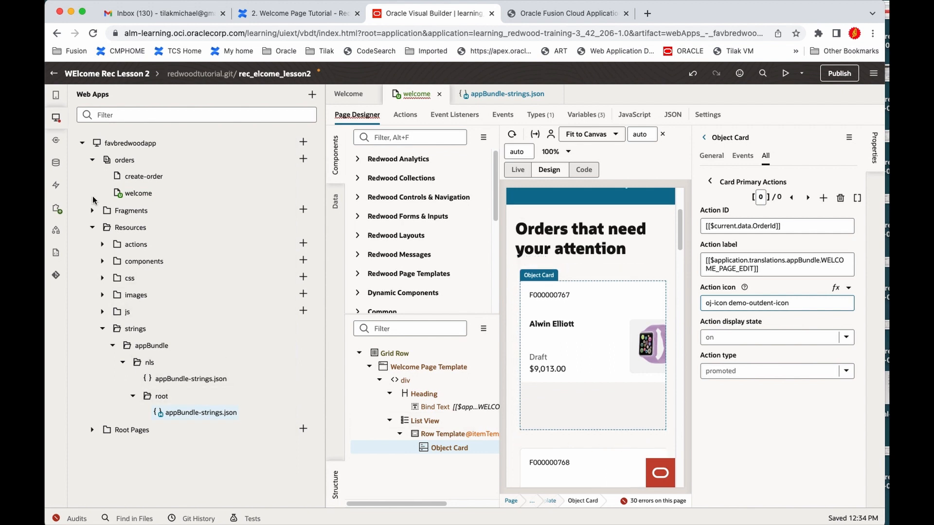
pyautogui.click(56, 117)
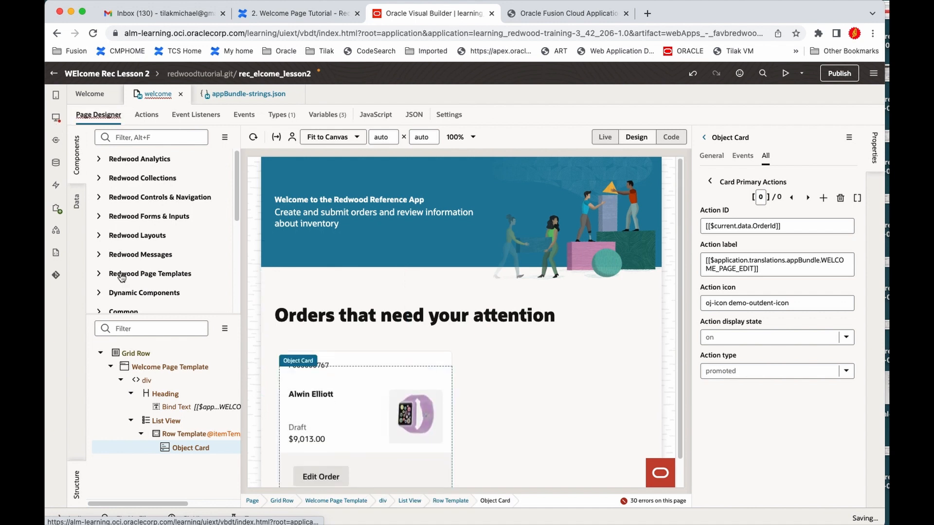
pyautogui.scroll(-5, 409, 433)
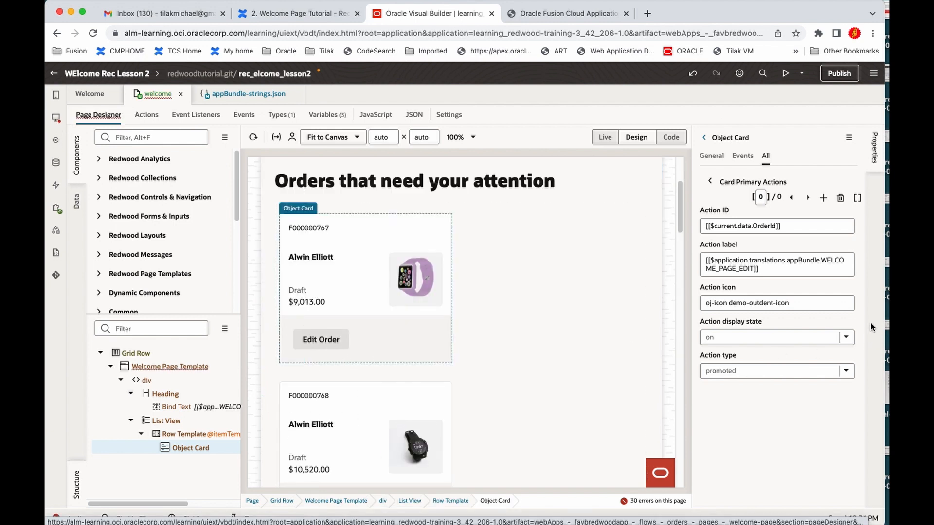
# Clear the Action icon value to test the order cards without it, and restore oj-icon demo-outdent-icon.
pyautogui.click(810, 301)
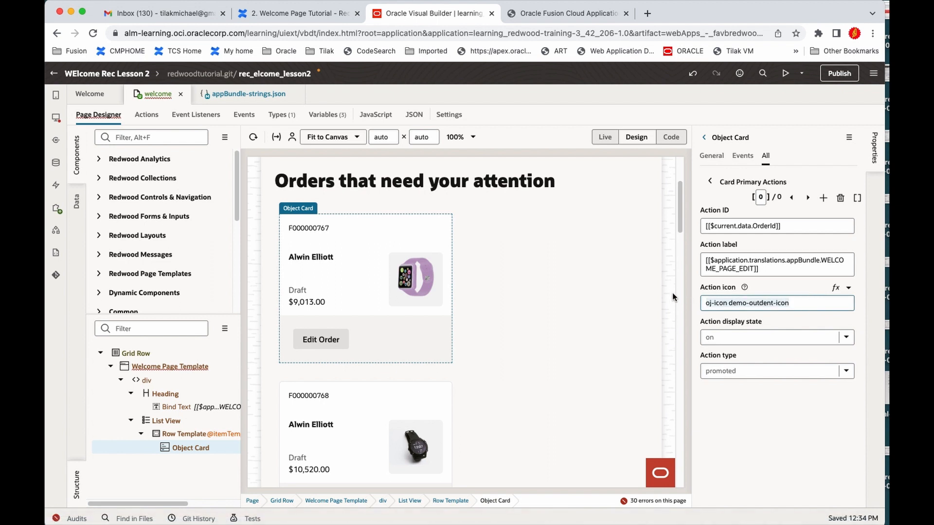
pyautogui.press('super+a')
pyautogui.press('super+c')
pyautogui.press('BackSpace')
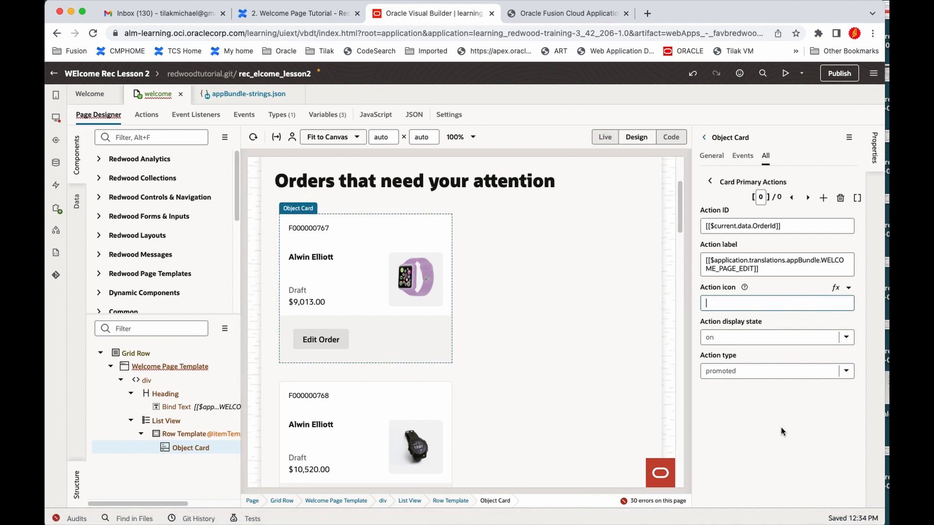
pyautogui.click(781, 432)
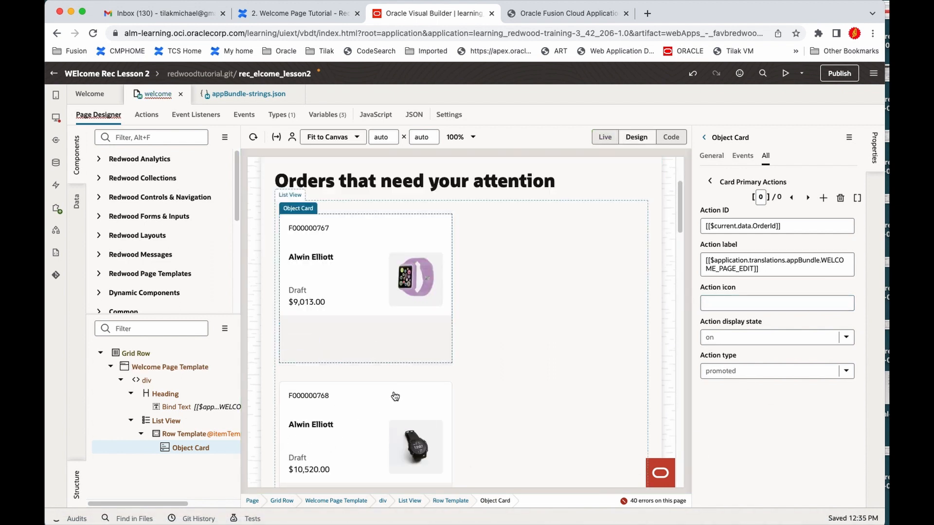
pyautogui.scroll(-3, 395, 396)
pyautogui.click(747, 304)
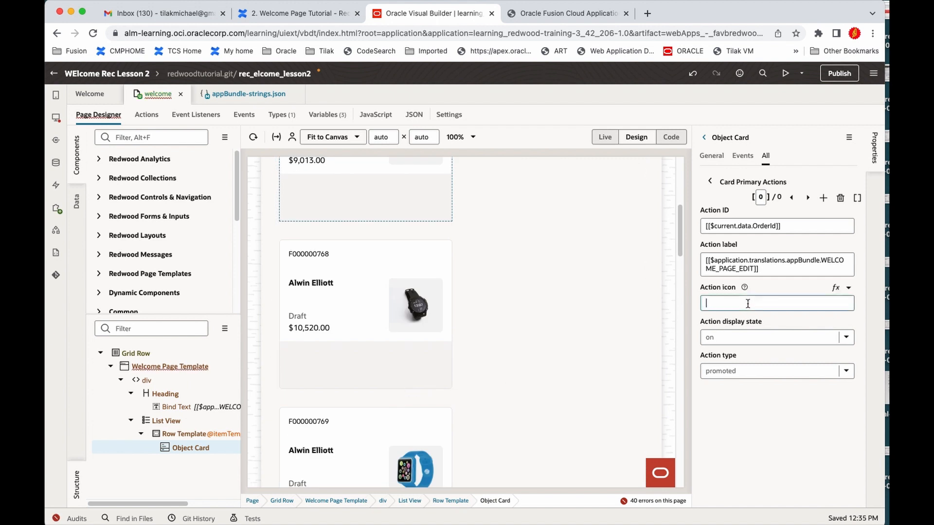
pyautogui.press('super+v')
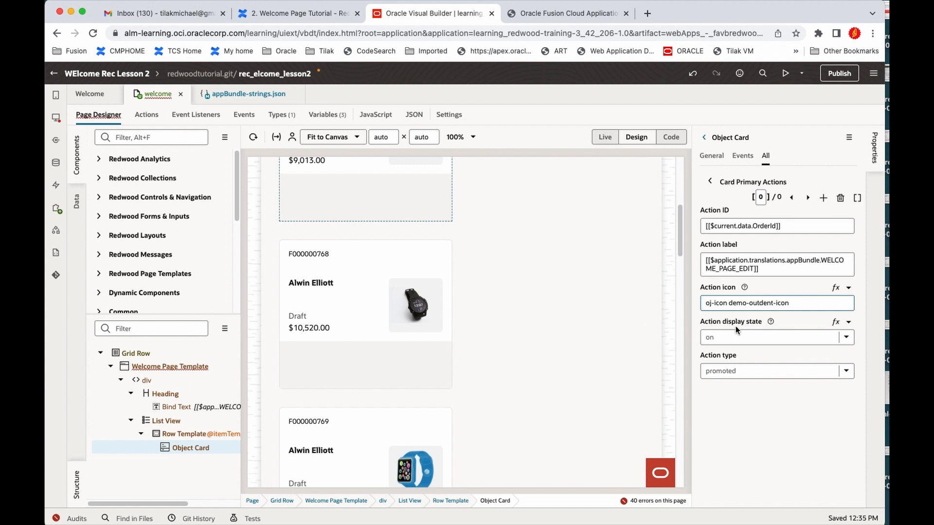
pyautogui.click(772, 266)
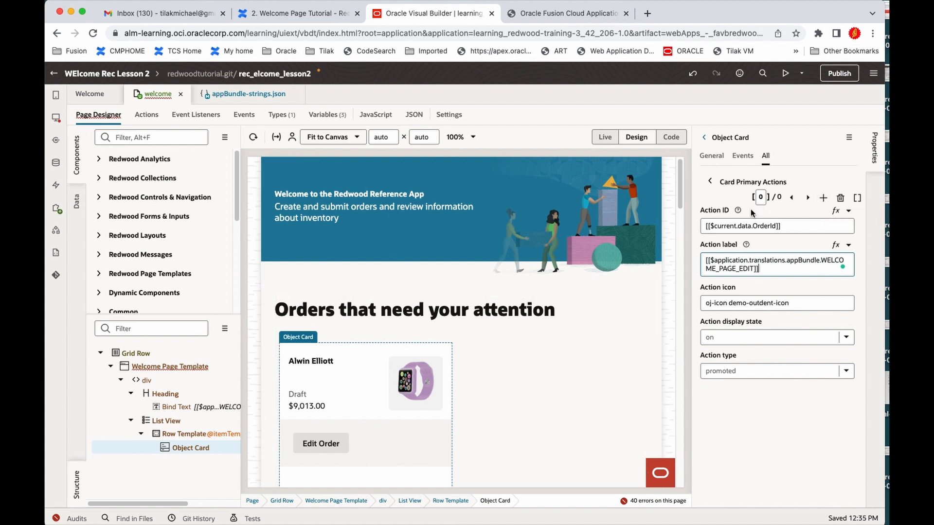
# Leave the Card Primary Actions details and read tutorial step 4.5.1 in Confluence, selecting the Page ID value edit-order.
pyautogui.click(711, 182)
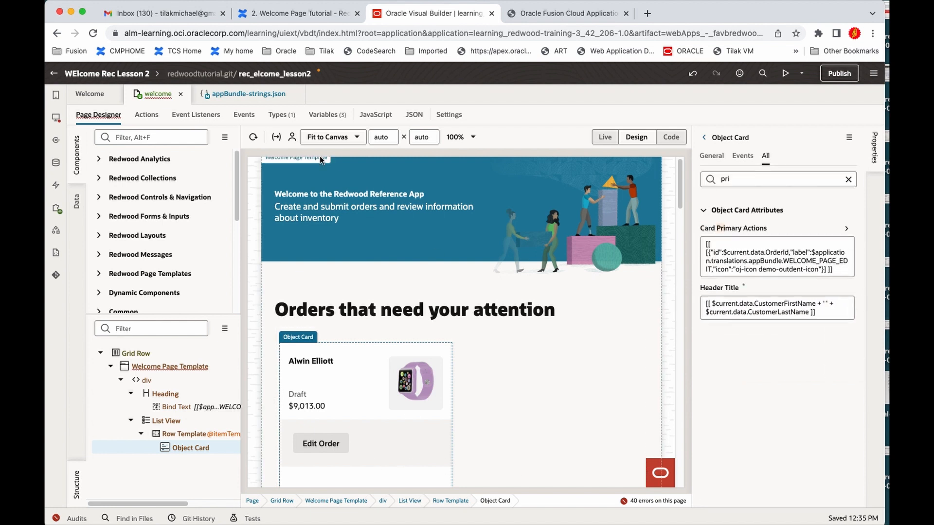
pyautogui.click(294, 16)
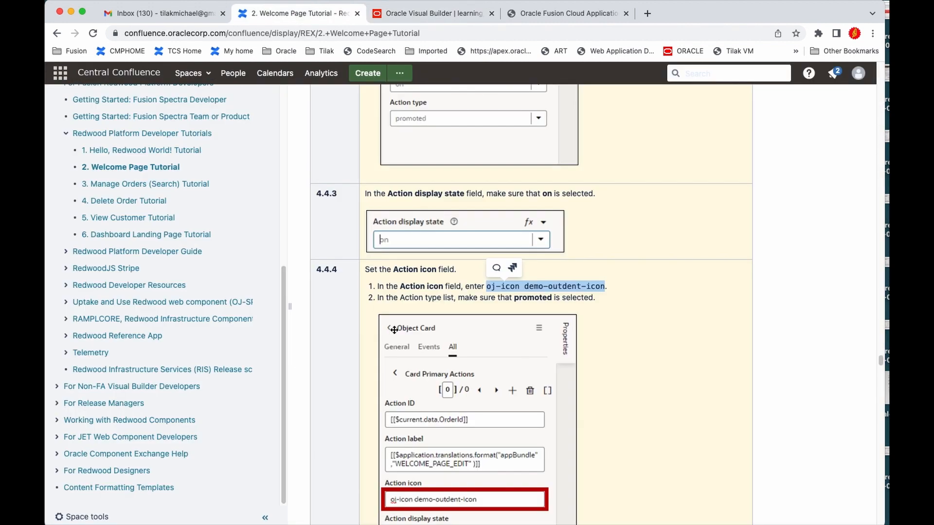
pyautogui.scroll(-7, 394, 329)
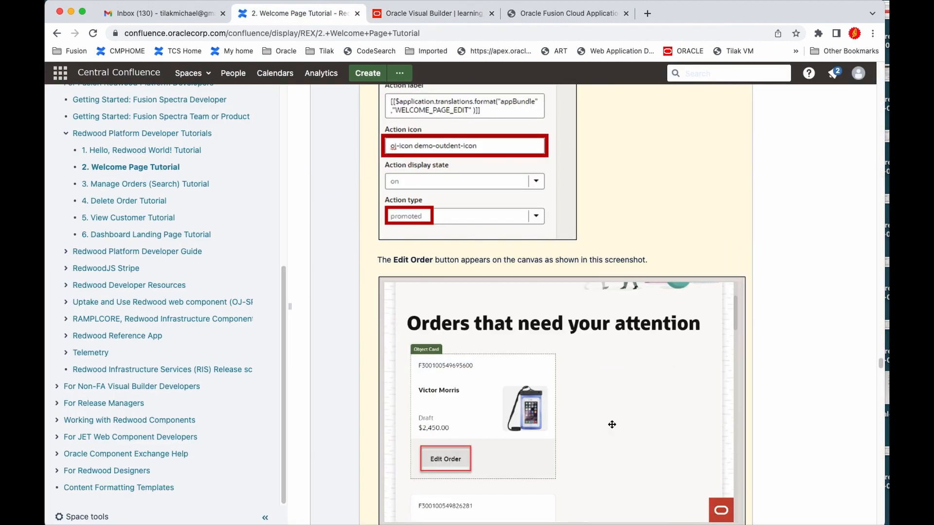
pyautogui.scroll(-9, 611, 424)
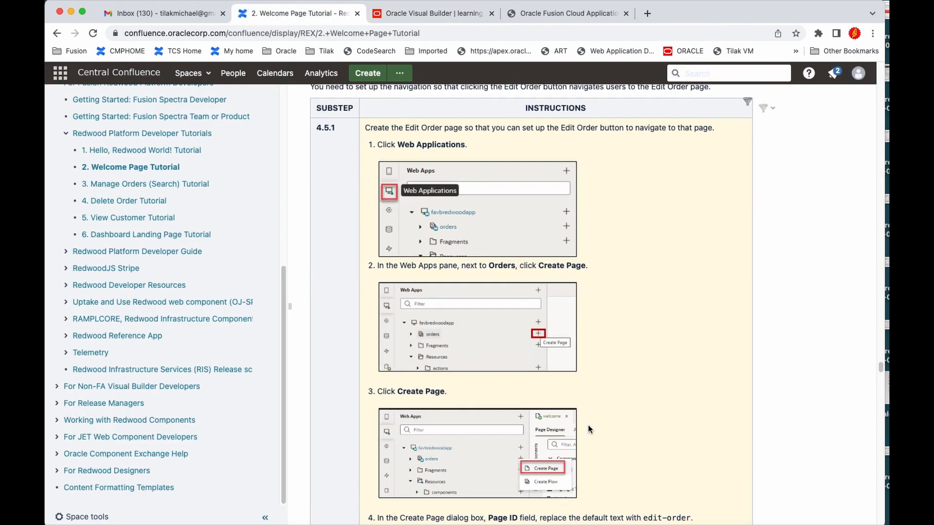
pyautogui.scroll(1, 495, 426)
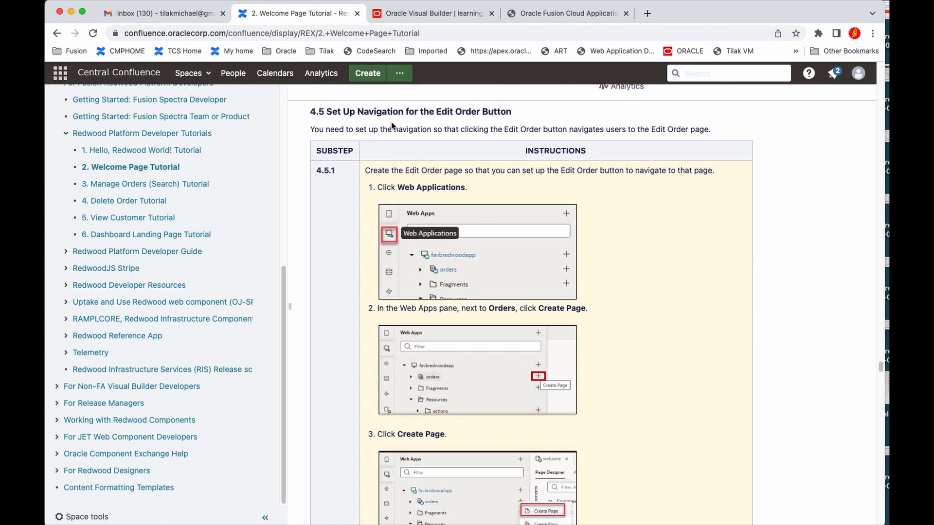
pyautogui.scroll(-2, 478, 326)
pyautogui.scroll(-1, 477, 326)
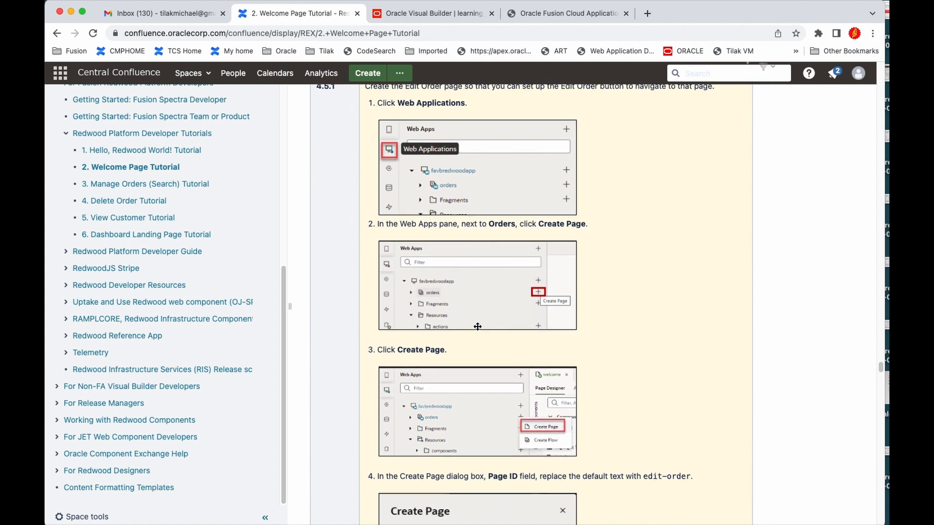
pyautogui.scroll(-2, 527, 439)
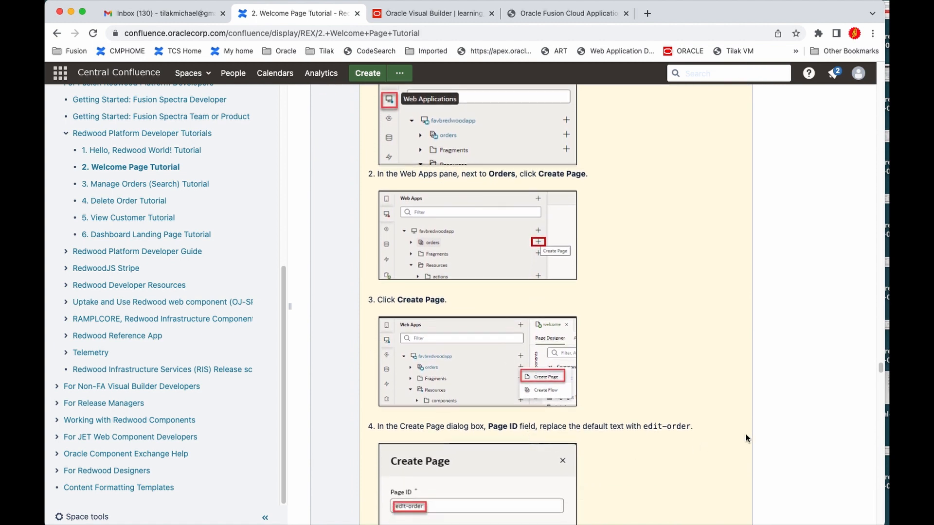
pyautogui.moveTo(644, 428); pyautogui.dragTo(691, 426)
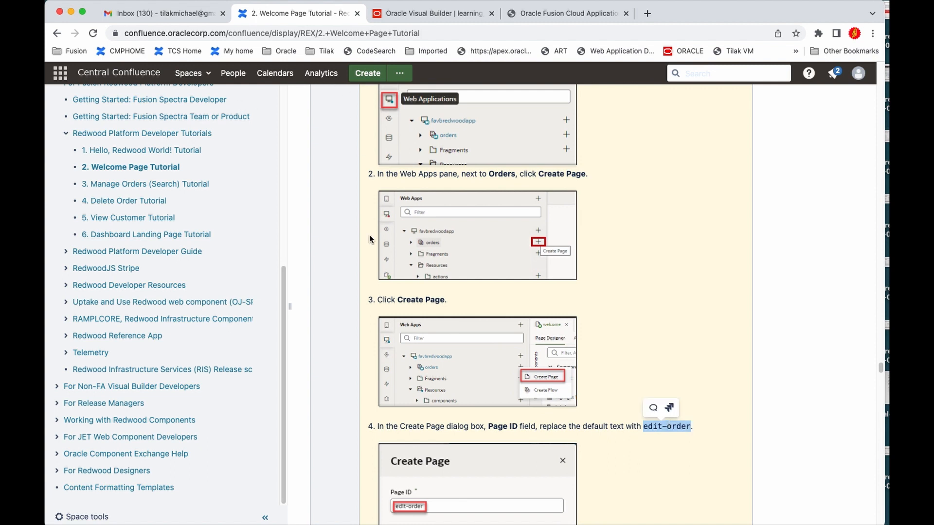
# Return to Visual Builder, create a page with the Page ID edit-order in the orders flow, and collapse the Web Apps pane.
pyautogui.click(415, 14)
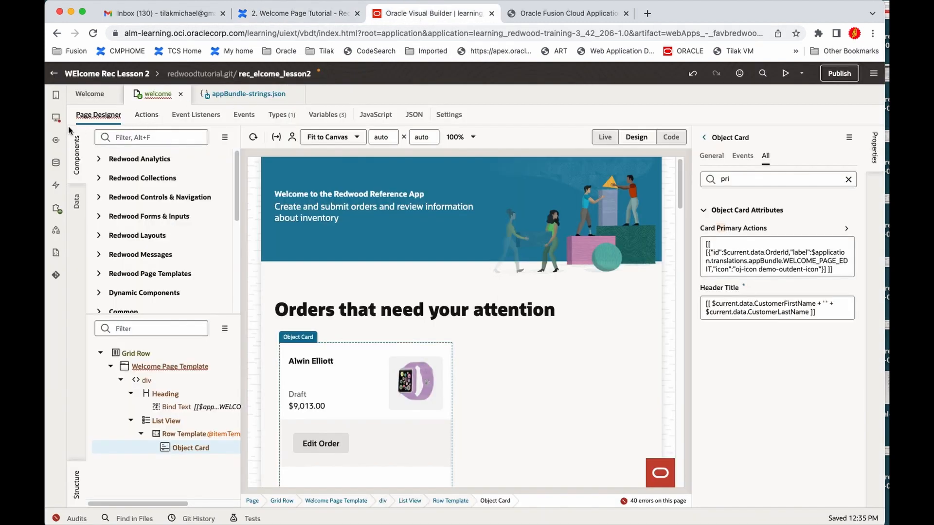
pyautogui.click(57, 122)
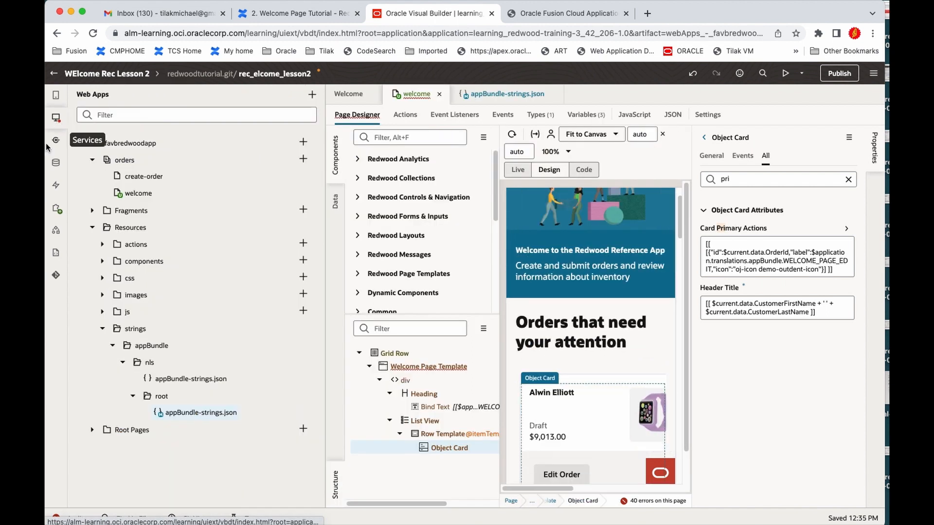
pyautogui.click(173, 164)
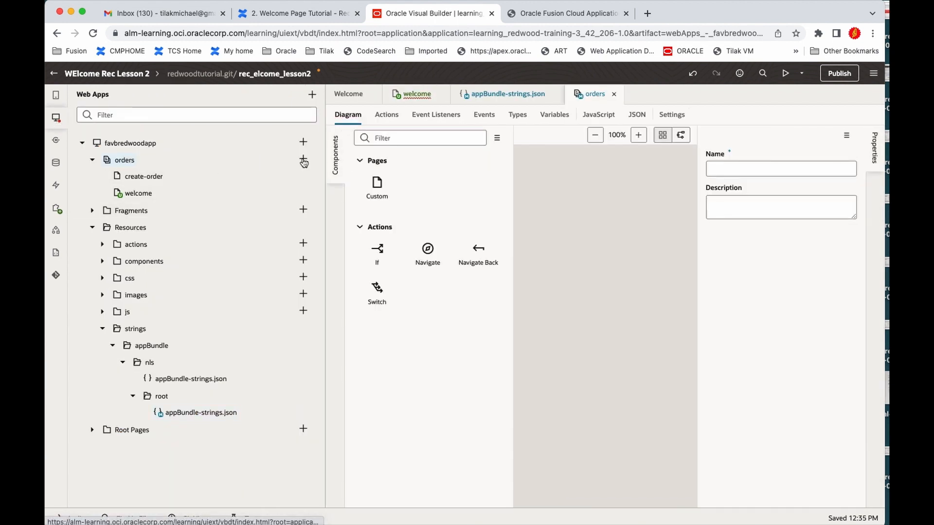
pyautogui.click(303, 159)
pyautogui.click(349, 173)
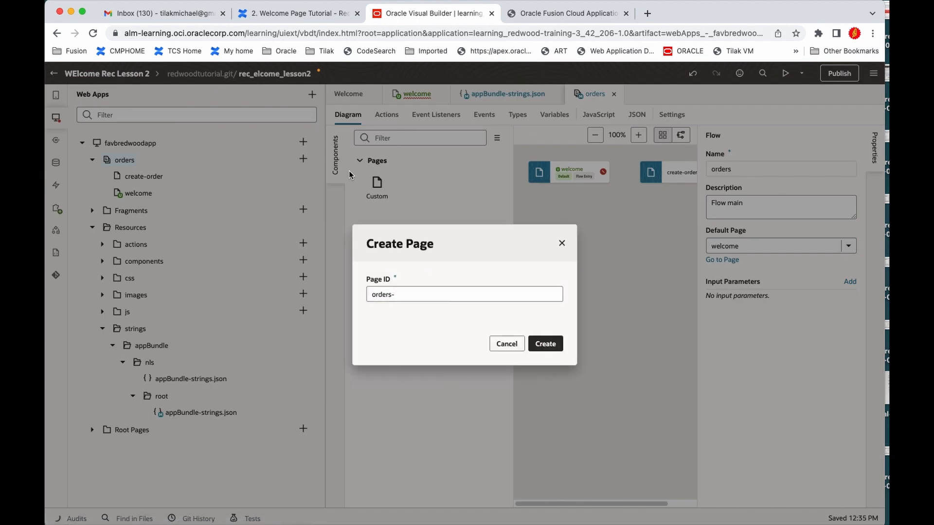
pyautogui.press('BackSpace')
pyautogui.press('BackSpace')
pyautogui.press('BackSpace')
pyautogui.press('BackSpace')
pyautogui.press('BackSpace')
pyautogui.press('BackSpace')
pyautogui.press('BackSpace')
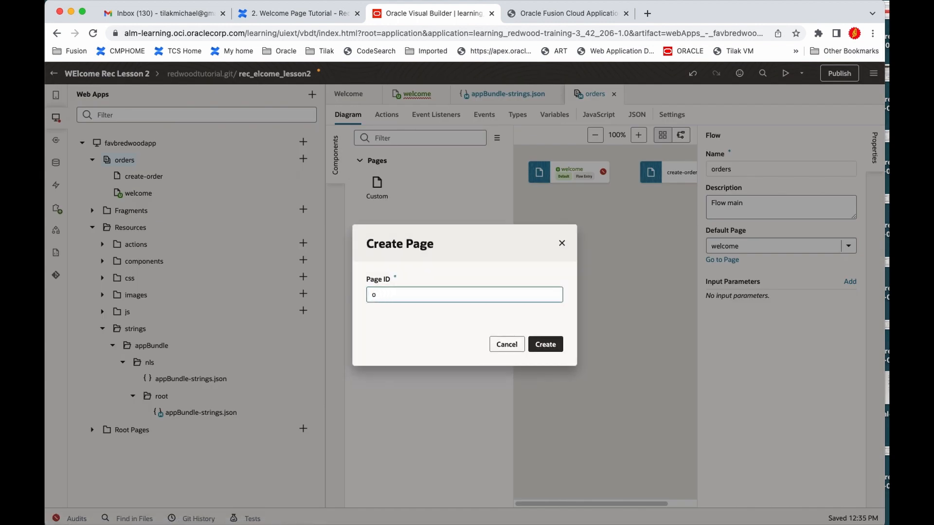
pyautogui.write('edit-order')
pyautogui.click(545, 346)
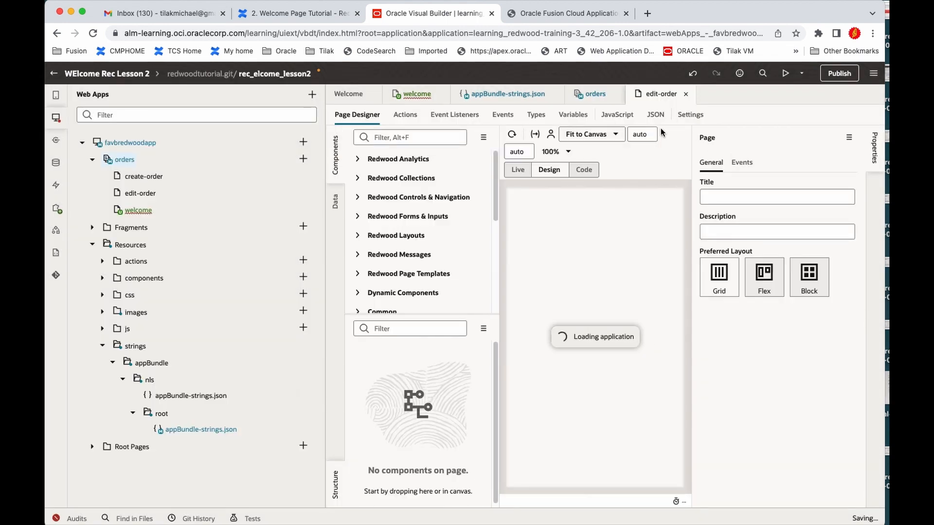
pyautogui.click(55, 120)
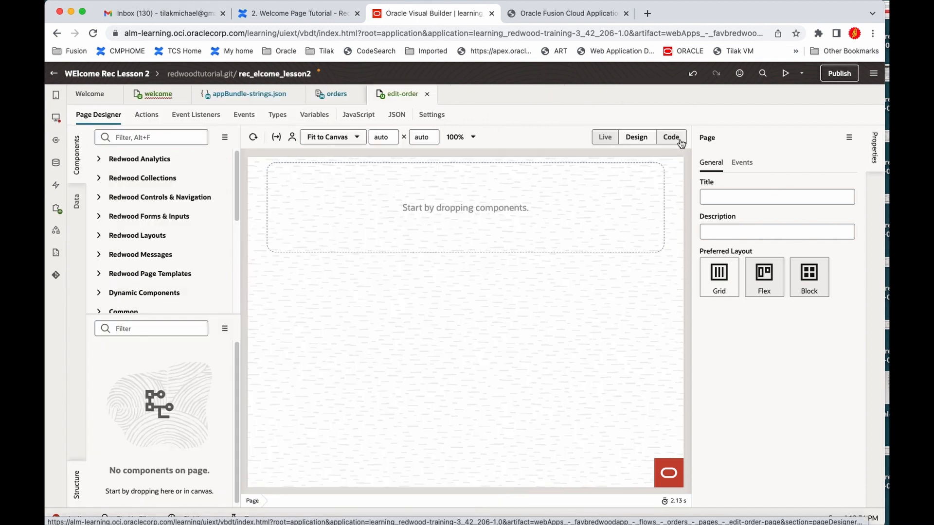
# Show the edit-order page's code, find the Heading component by filtering for head, and add it to the page.
pyautogui.click(681, 141)
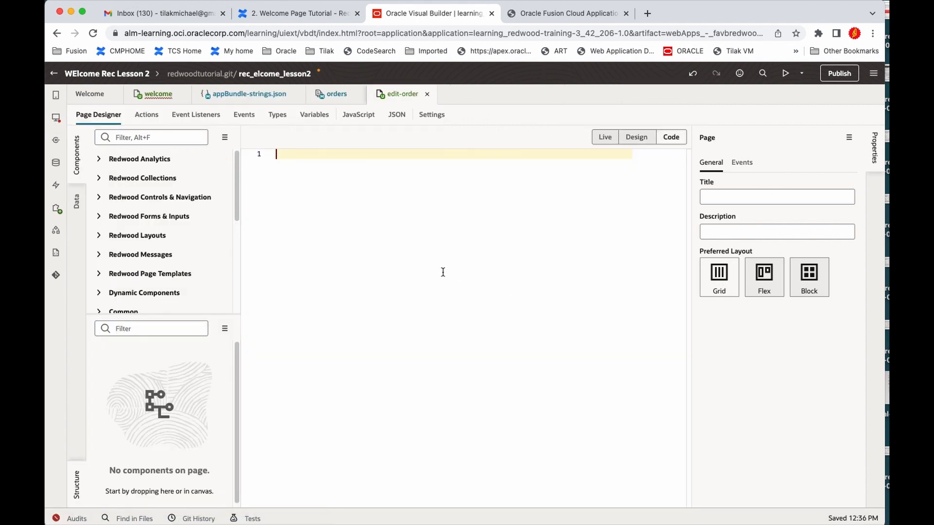
pyautogui.click(189, 141)
pyautogui.write('header')
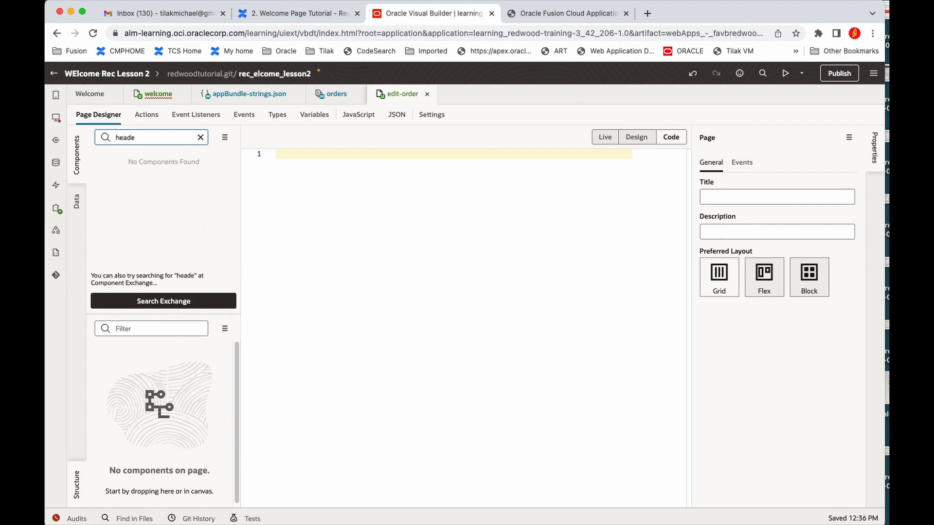
pyautogui.press('BackSpace')
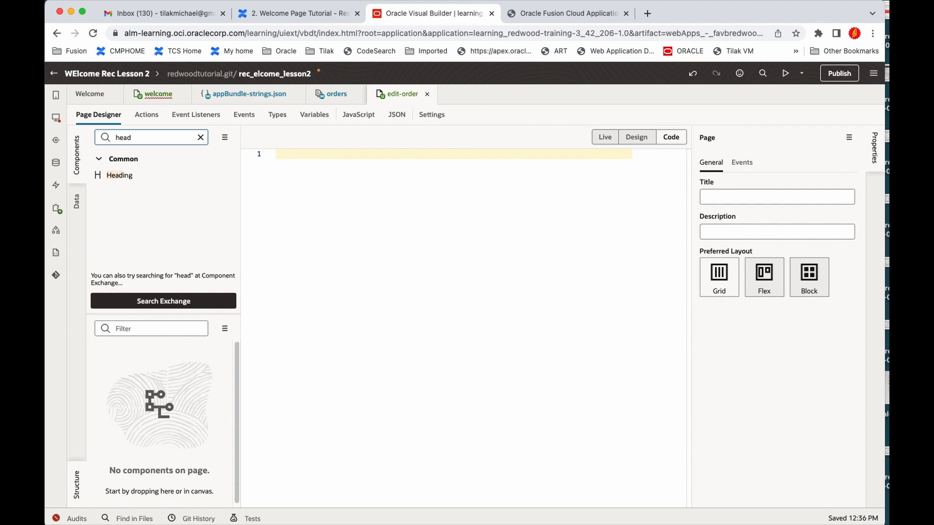
pyautogui.moveTo(127, 176); pyautogui.dragTo(294, 171)
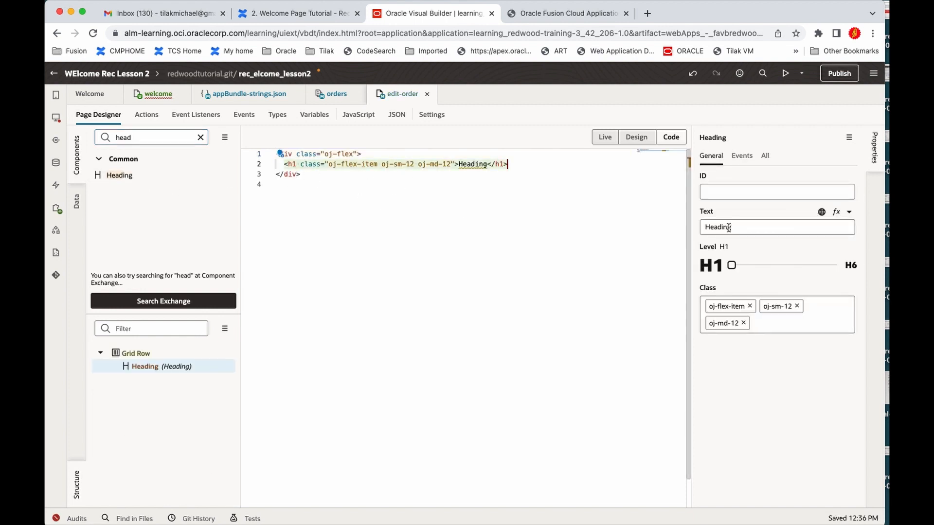
# Set the heading's text to Edit Order and its level to H3, and show the page in Design view.
pyautogui.moveTo(730, 227); pyautogui.dragTo(709, 222)
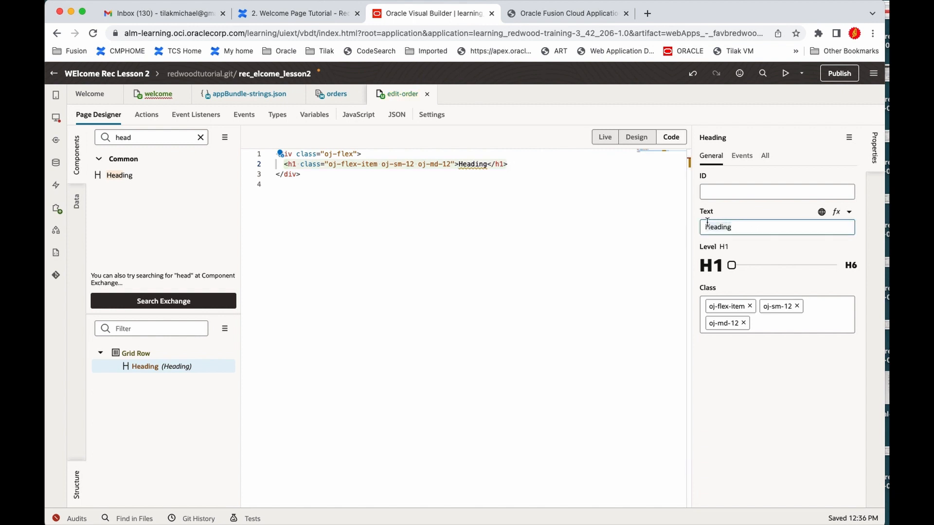
pyautogui.write('Edit Order')
pyautogui.click(751, 266)
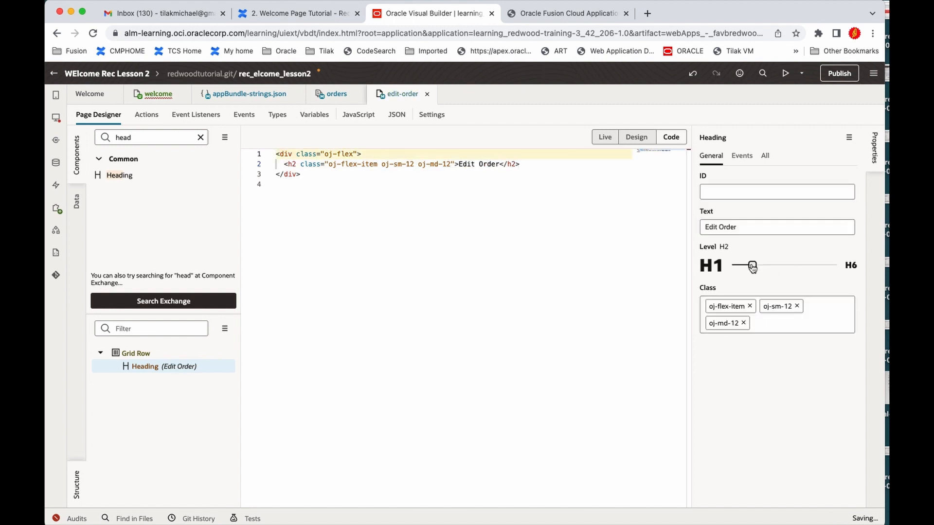
pyautogui.click(767, 264)
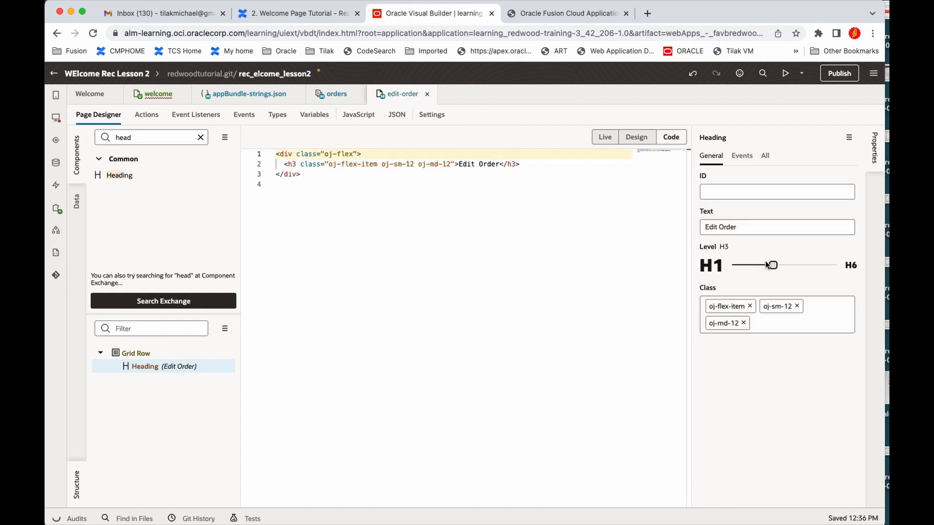
pyautogui.click(637, 137)
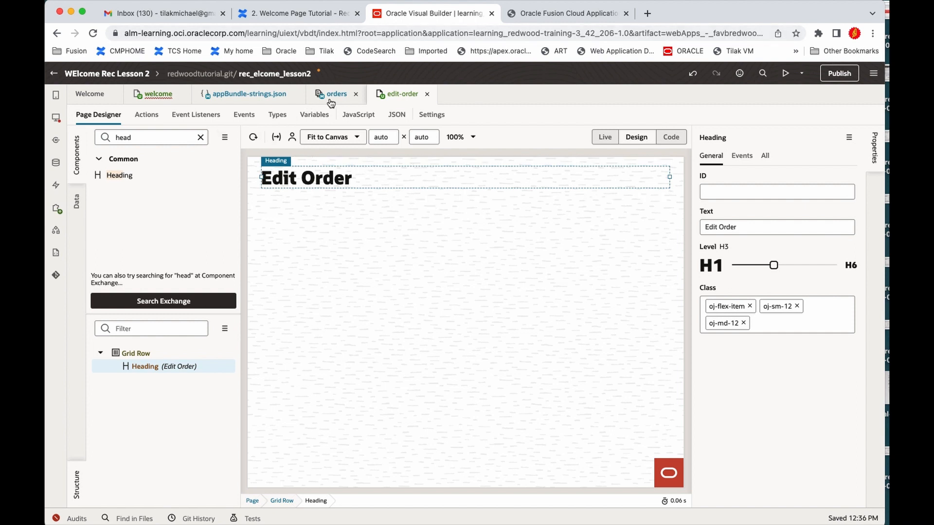
# Reopen the welcome page, and review tutorial step 4.5.2 in Confluence on creating a custom event for the Object Card.
pyautogui.click(157, 100)
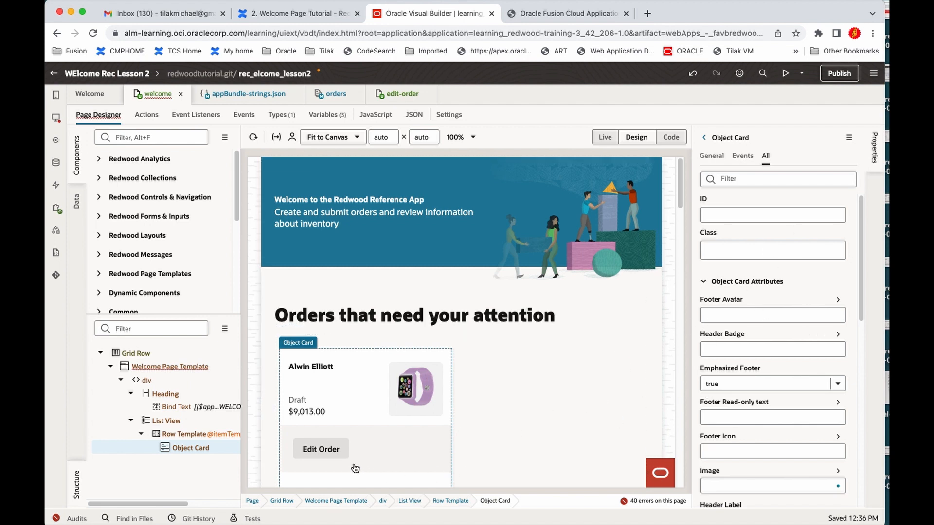
pyautogui.click(743, 182)
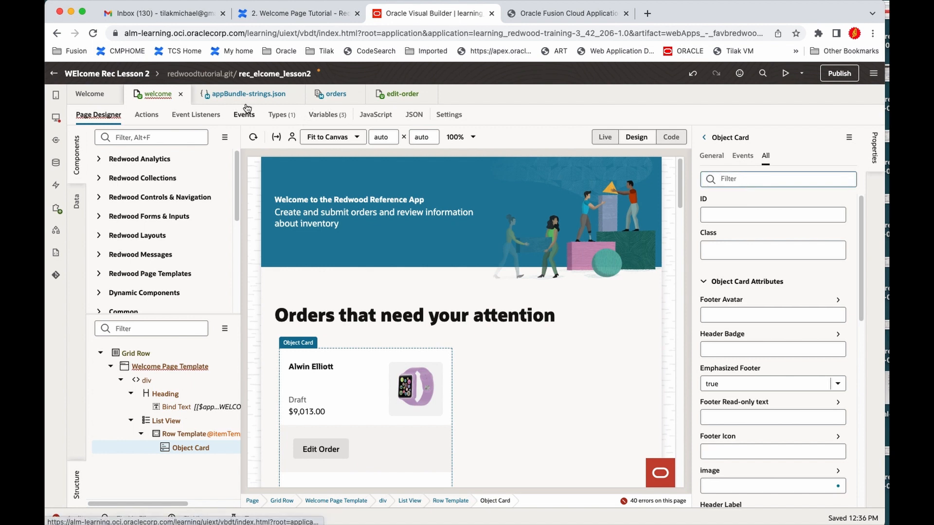
pyautogui.click(292, 13)
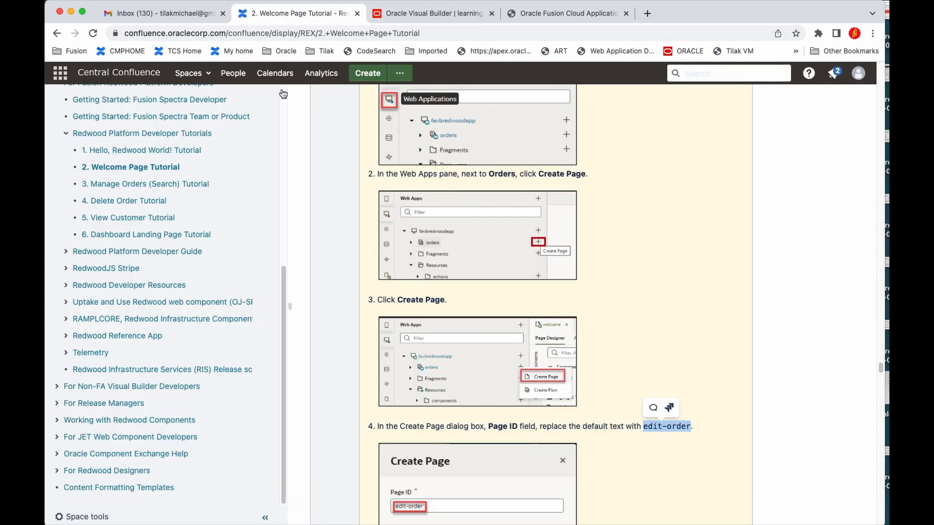
pyautogui.scroll(-4, 434, 347)
pyautogui.scroll(-8, 434, 347)
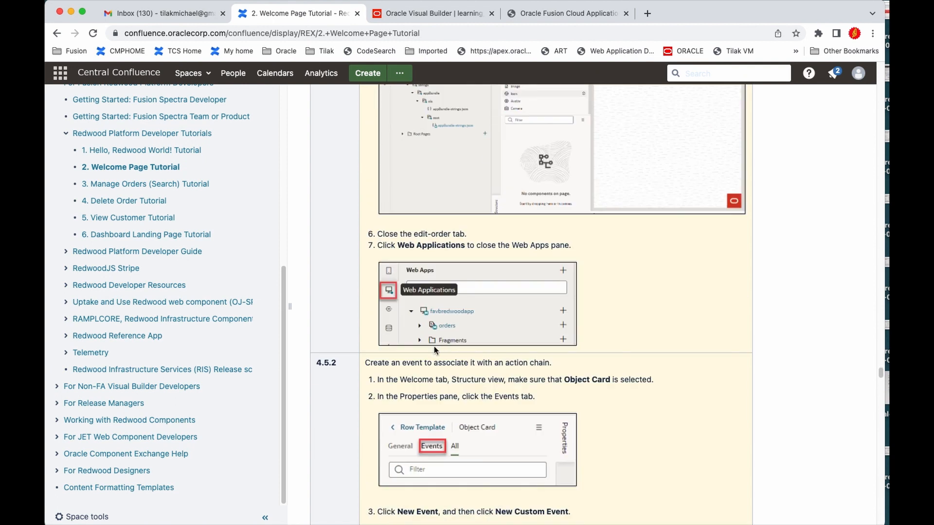
pyautogui.scroll(7, 523, 385)
pyautogui.scroll(5, 510, 390)
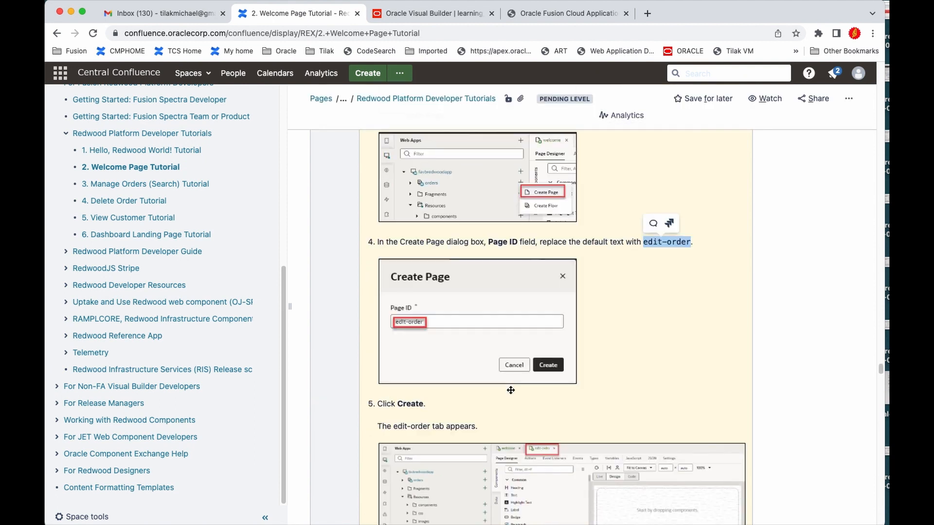
pyautogui.scroll(-9, 510, 390)
pyautogui.scroll(-3, 510, 390)
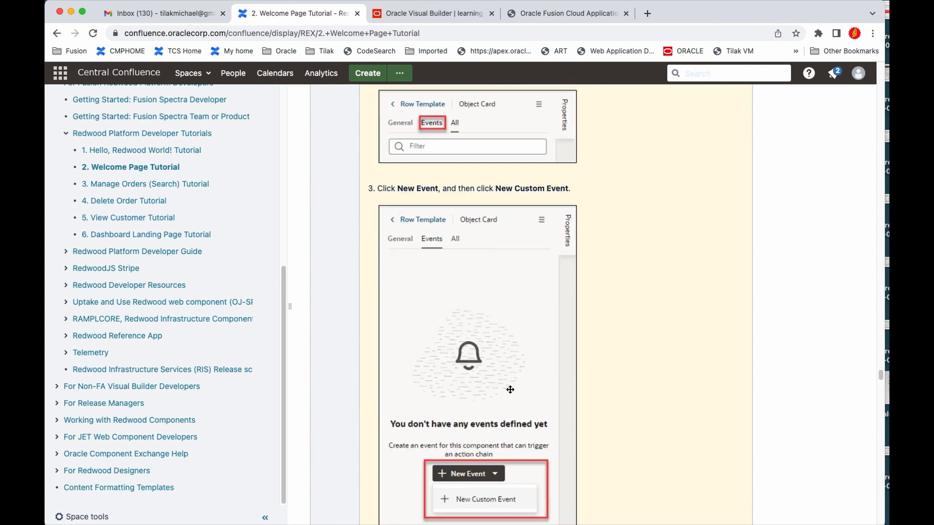
pyautogui.scroll(6, 510, 390)
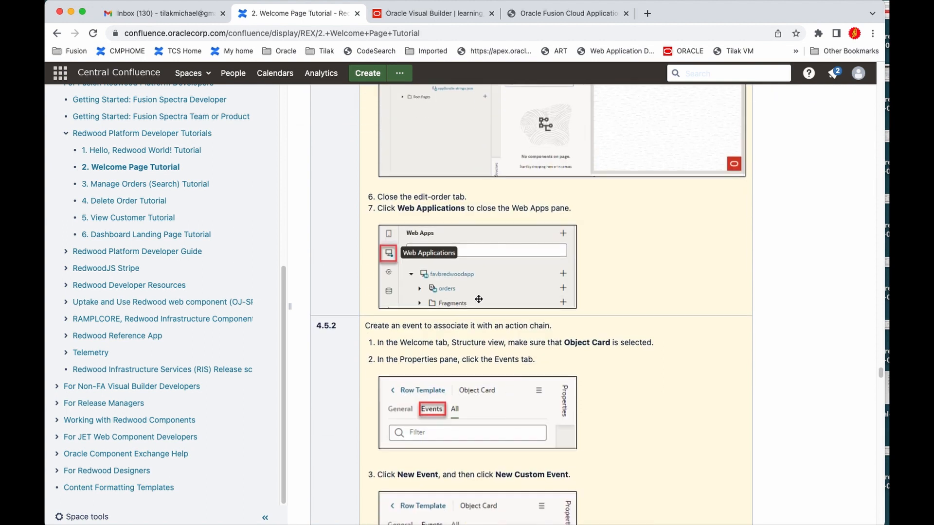
pyautogui.scroll(-3, 466, 431)
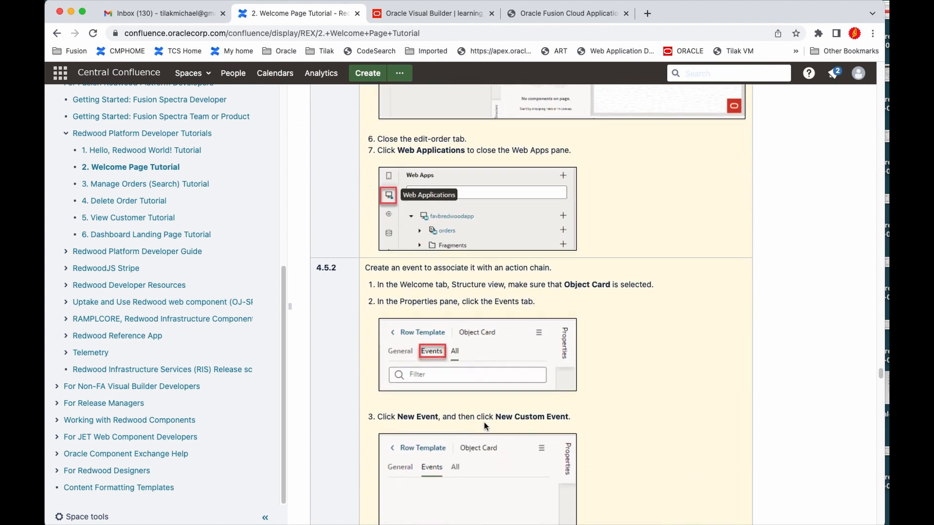
pyautogui.scroll(-6, 499, 389)
pyautogui.scroll(-8, 498, 389)
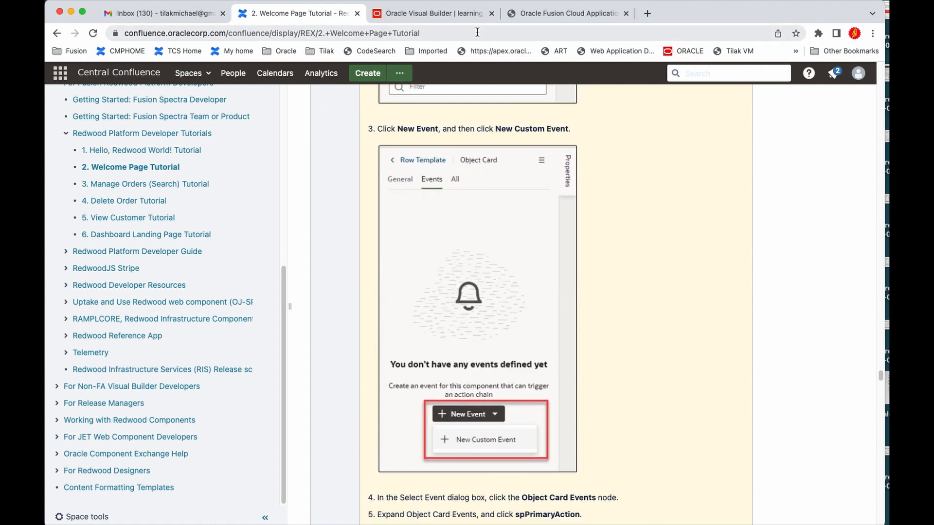
# Return to Visual Builder and start a new custom event for the Object Card on the welcome page.
pyautogui.click(431, 15)
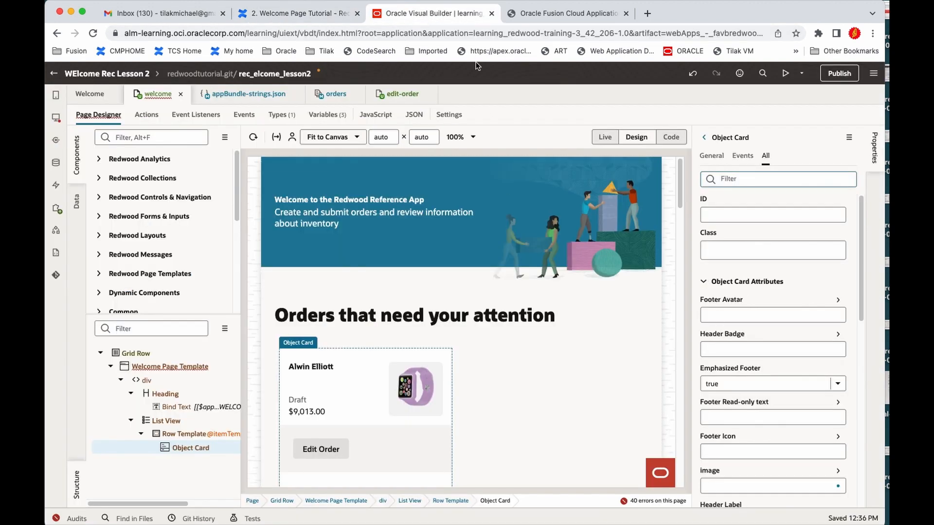
pyautogui.click(525, 14)
pyautogui.click(455, 14)
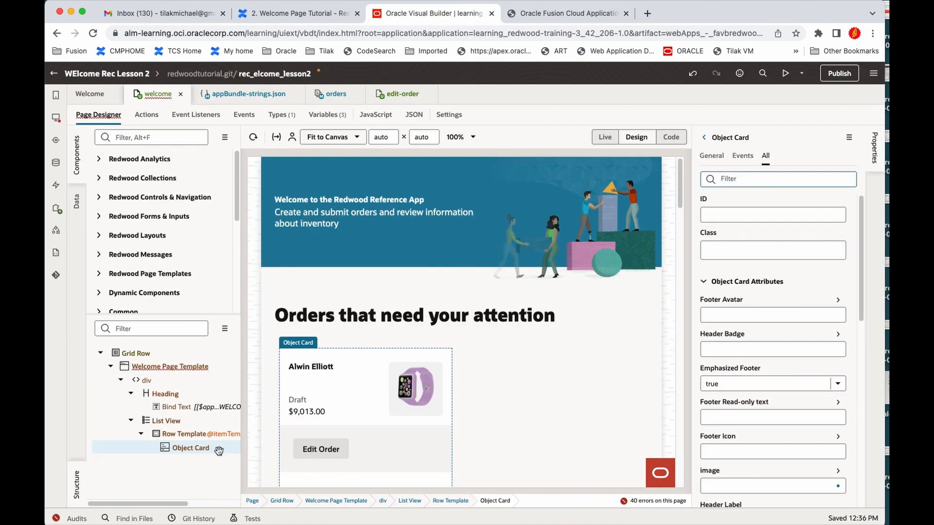
pyautogui.click(747, 163)
pyautogui.click(804, 385)
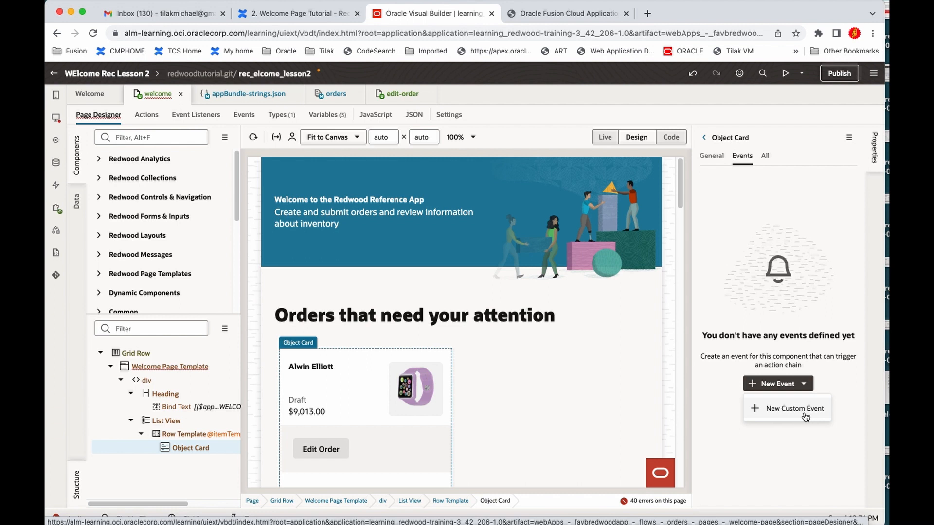
pyautogui.click(795, 409)
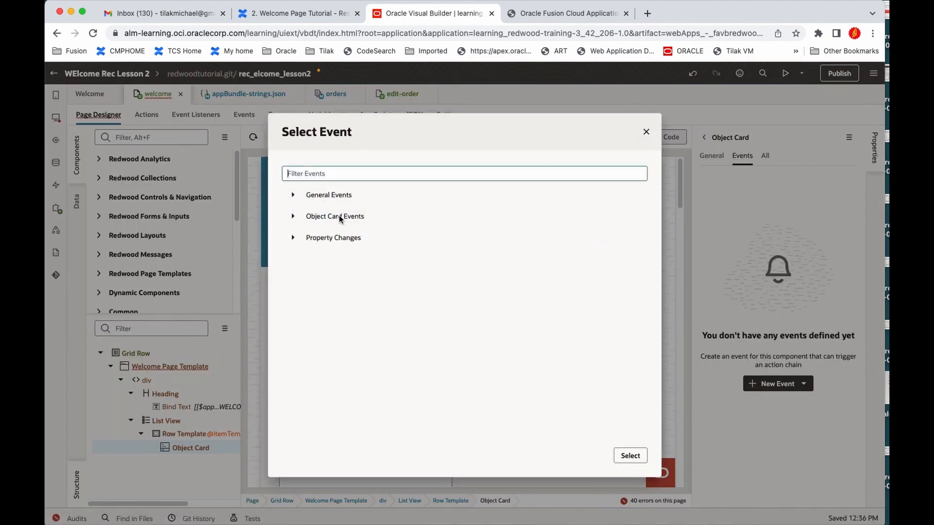
# Choose spPrimaryAction from the Object Card Events and create a new action chain for it.
pyautogui.click(293, 195)
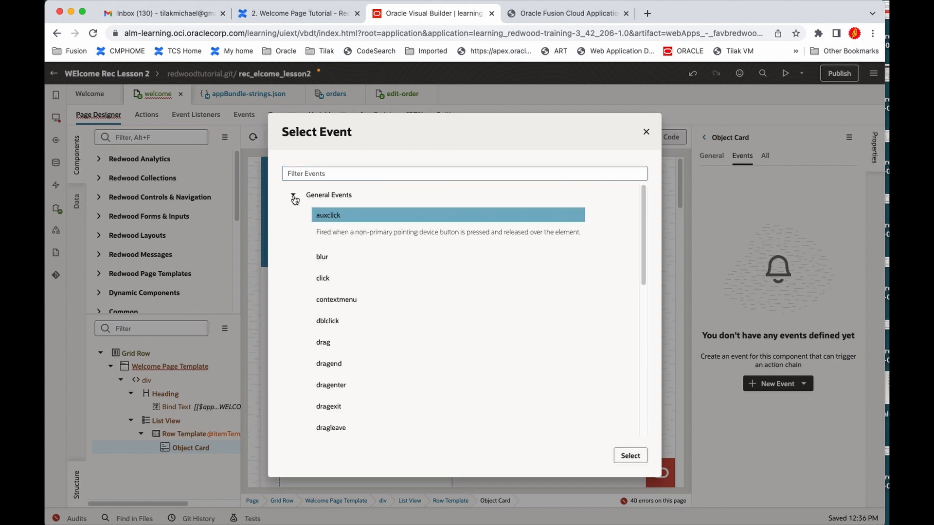
pyautogui.click(294, 197)
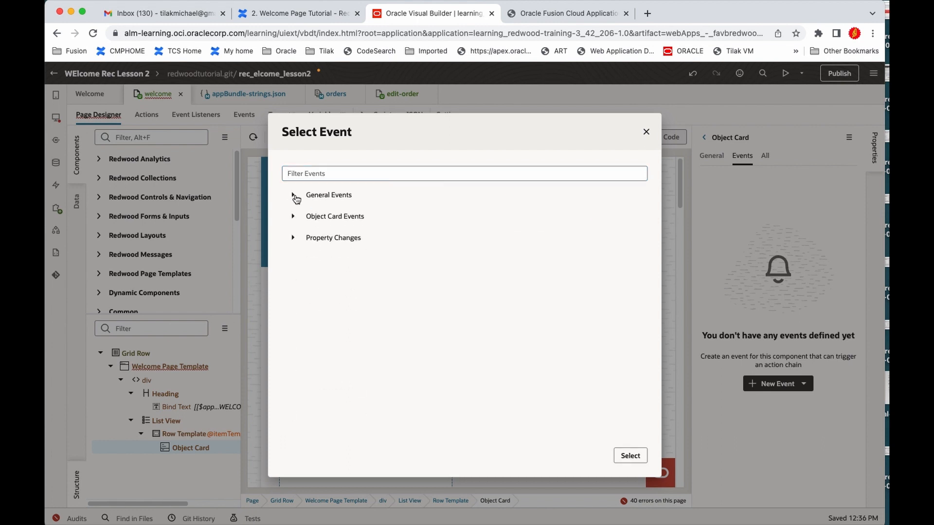
pyautogui.click(294, 218)
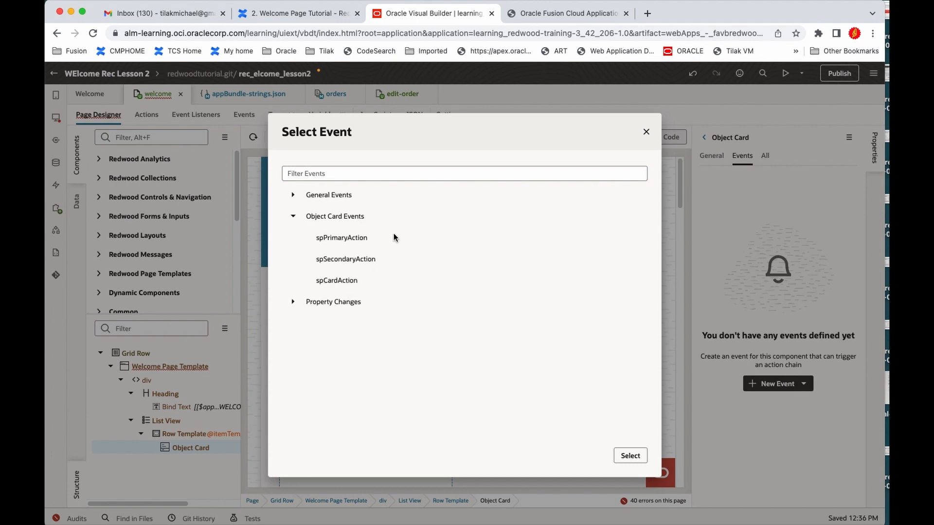
pyautogui.click(341, 238)
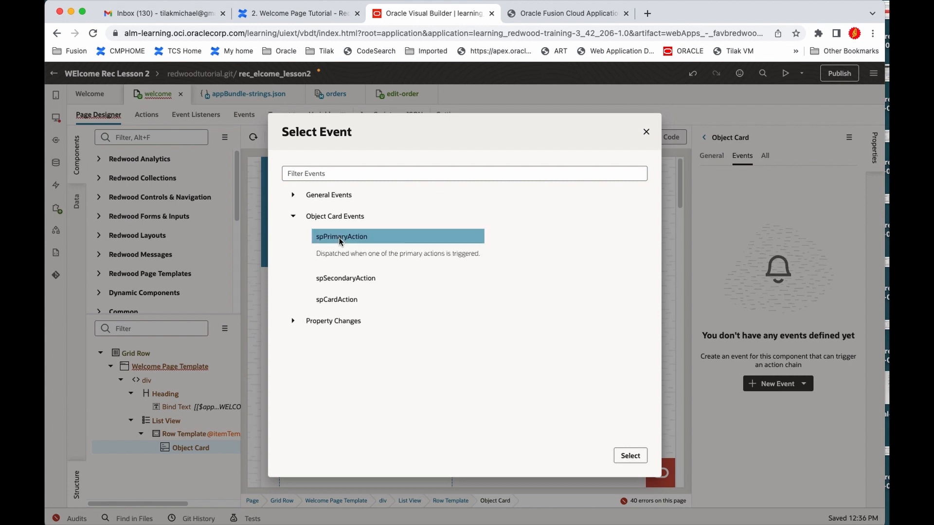
pyautogui.click(627, 456)
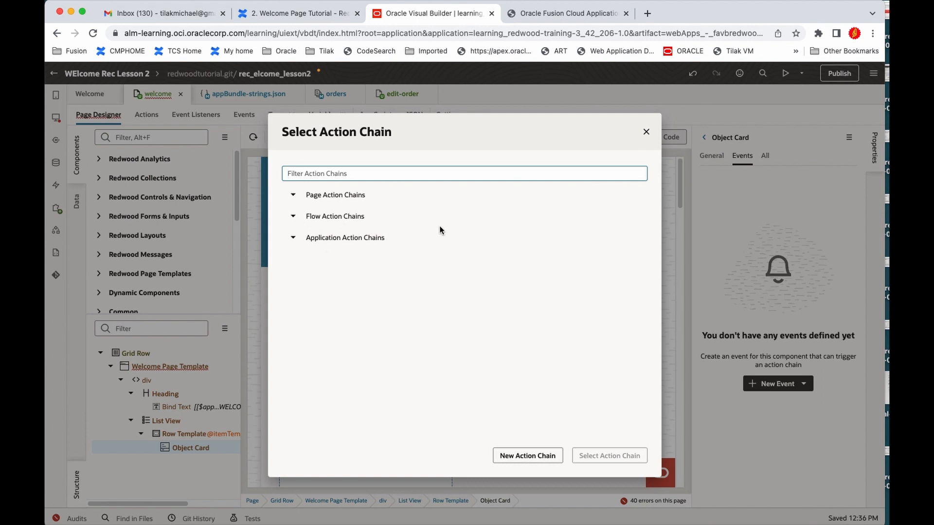
pyautogui.click(293, 217)
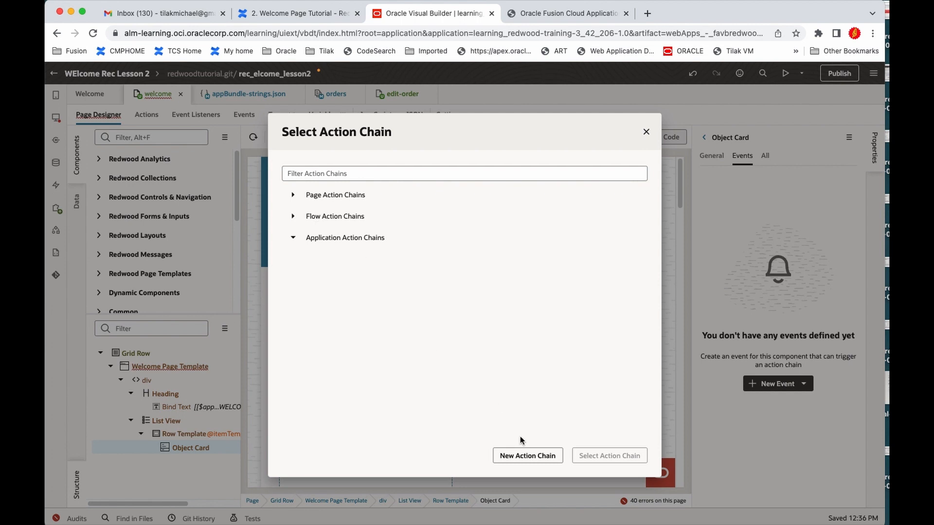
pyautogui.click(520, 456)
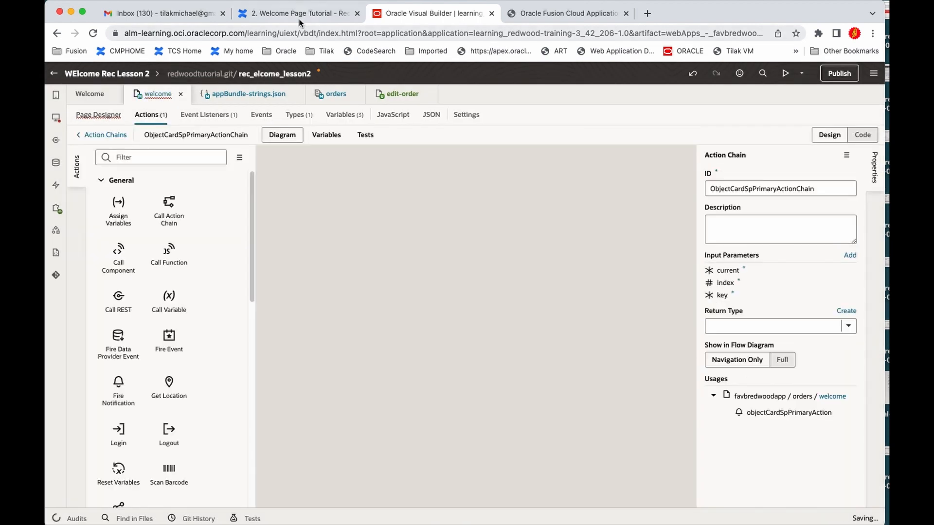
# Review the Confluence tutorial from the end of step 4.5.2 to step 4.5.3 on building the Edit Order navigation action chain.
pyautogui.click(290, 13)
pyautogui.scroll(-4, 434, 441)
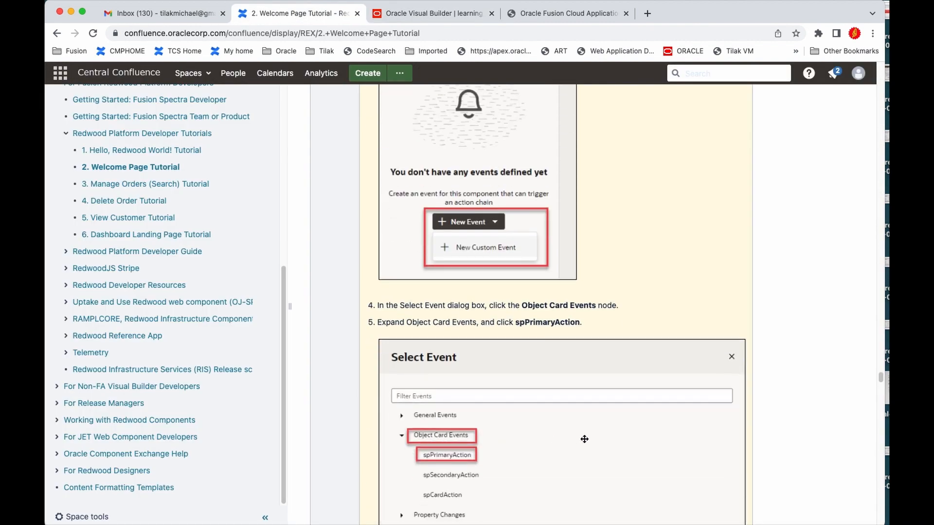
pyautogui.scroll(-10, 584, 440)
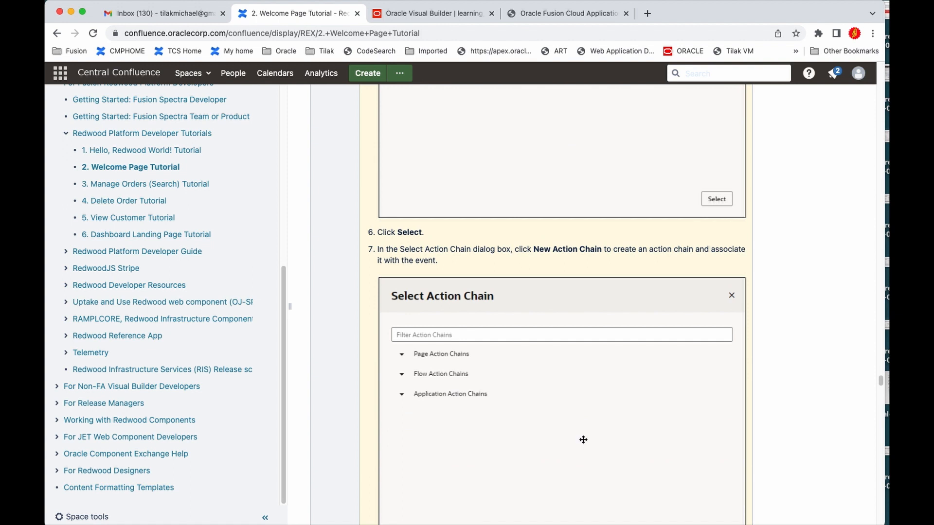
pyautogui.scroll(-6, 583, 440)
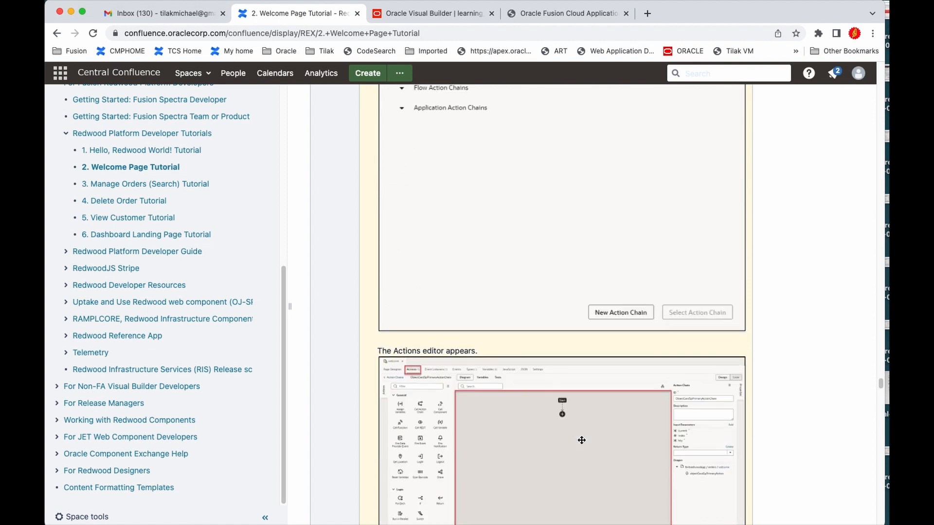
pyautogui.scroll(-3, 581, 440)
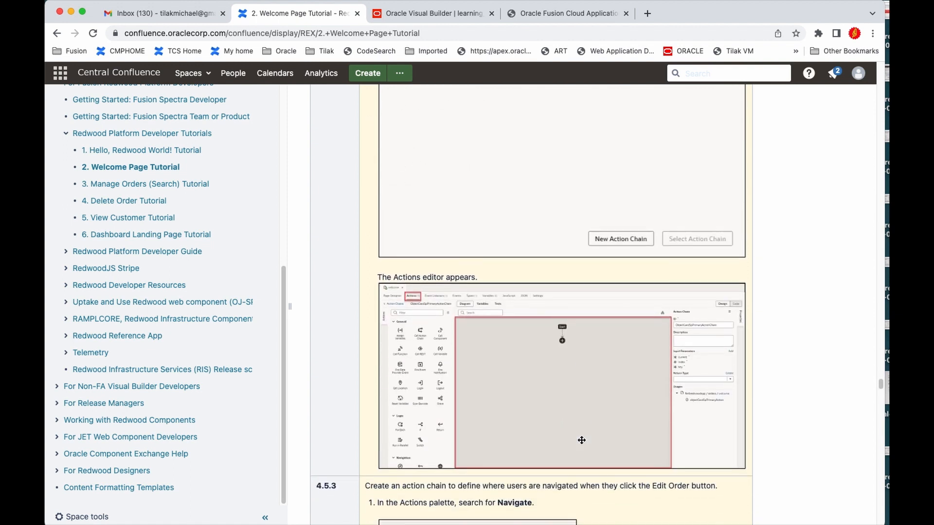
pyautogui.scroll(-4, 580, 440)
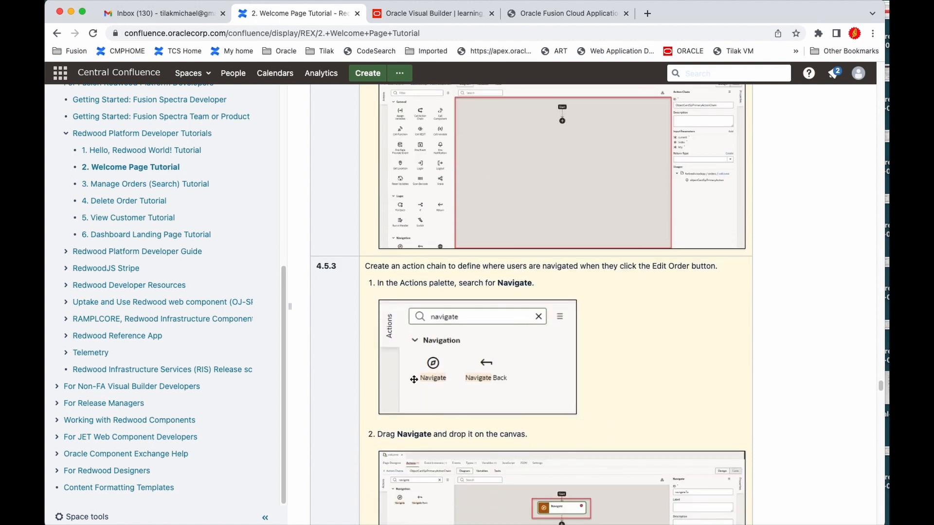
# Switch back to Visual Builder and add a Navigate action after Start in the ObjectCardSpPrimaryActionChain diagram.
pyautogui.click(445, 13)
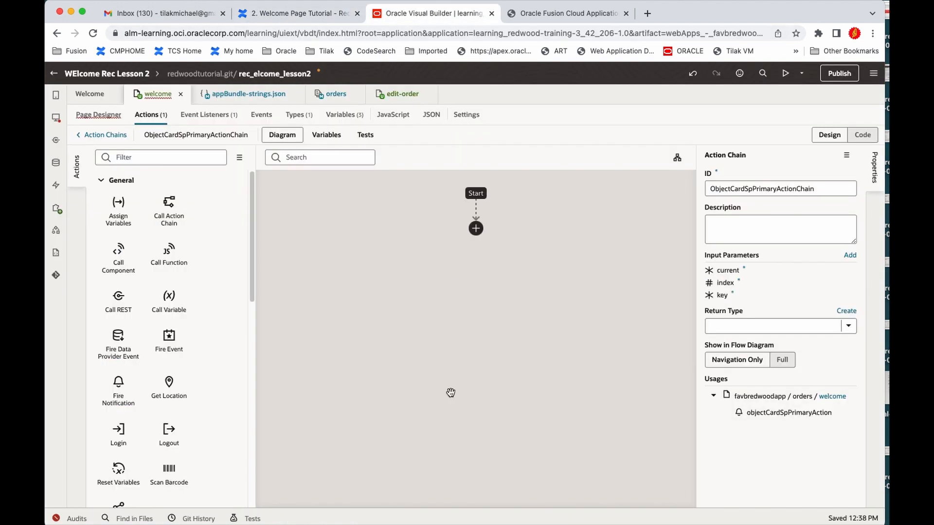
pyautogui.scroll(-10, 217, 463)
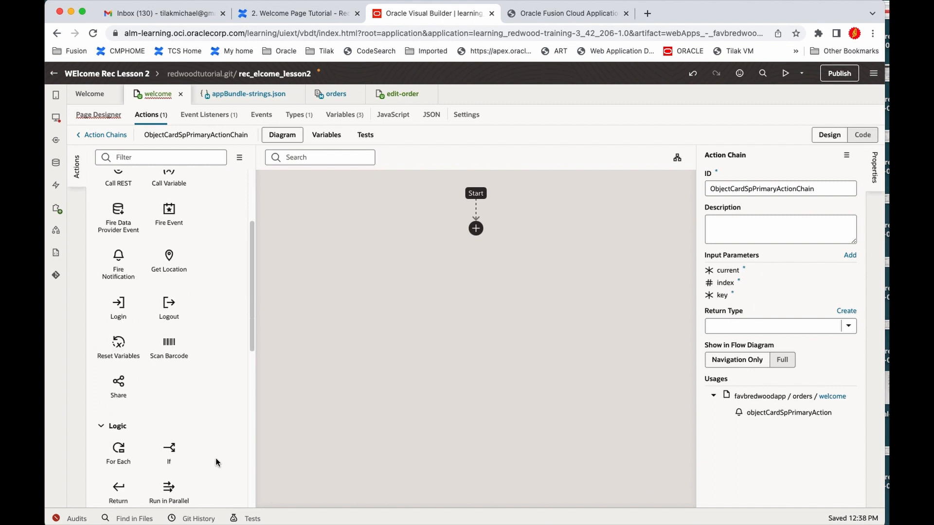
pyautogui.scroll(-5, 223, 463)
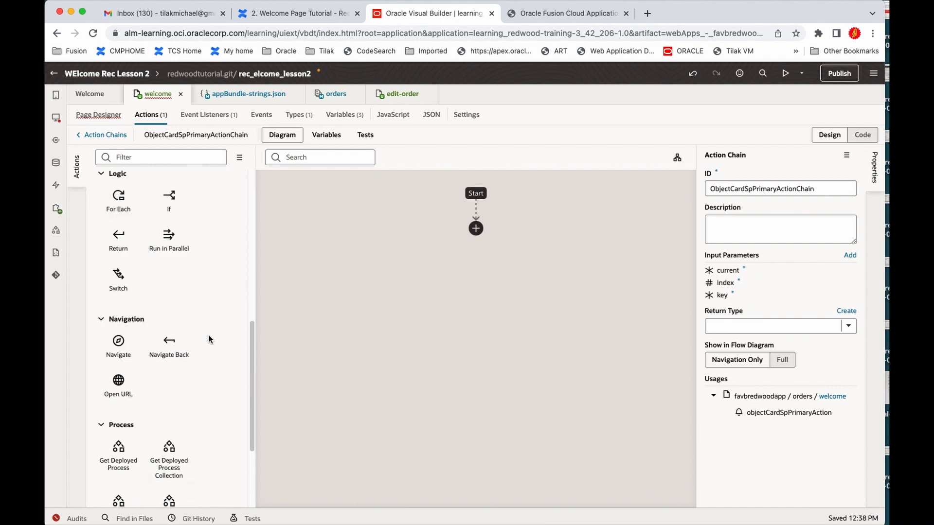
pyautogui.moveTo(114, 346); pyautogui.dragTo(484, 231)
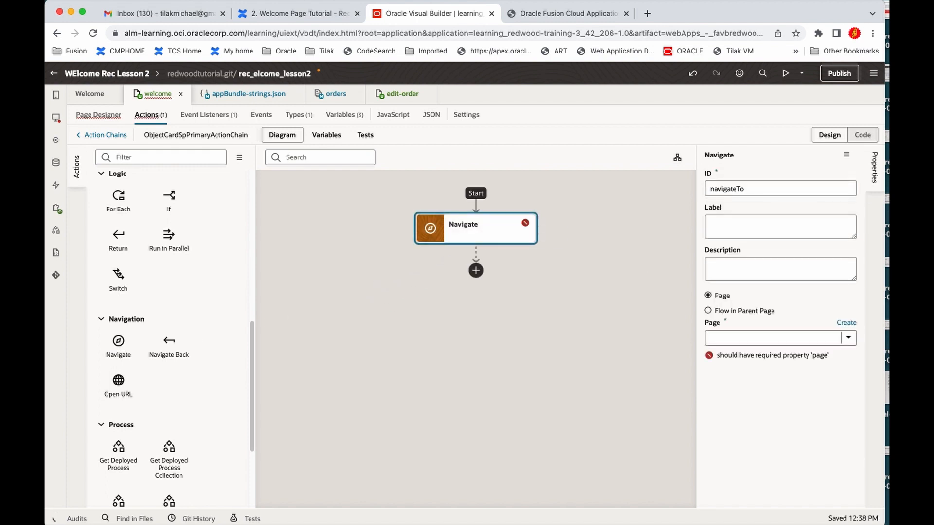
# Set the Navigate action's target page to edit-order and its label to Navigate to Edit Order.
pyautogui.click(854, 342)
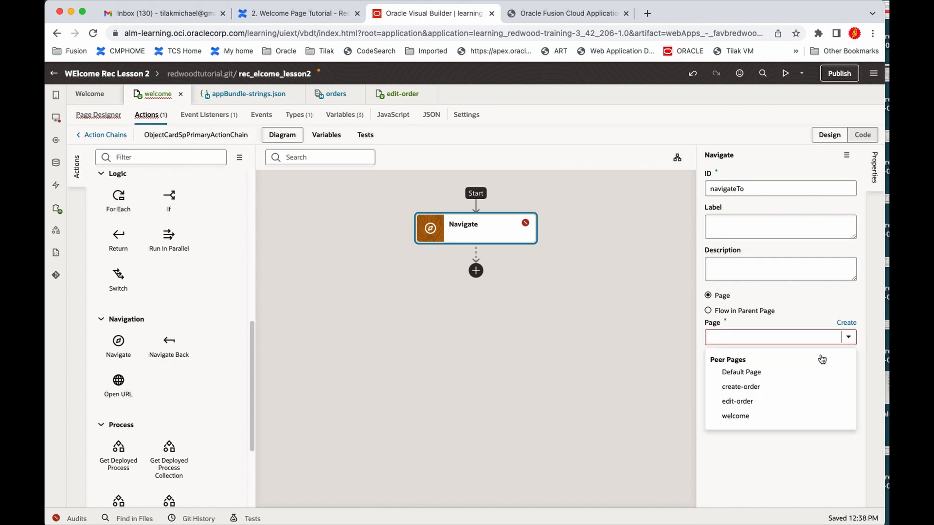
pyautogui.click(764, 404)
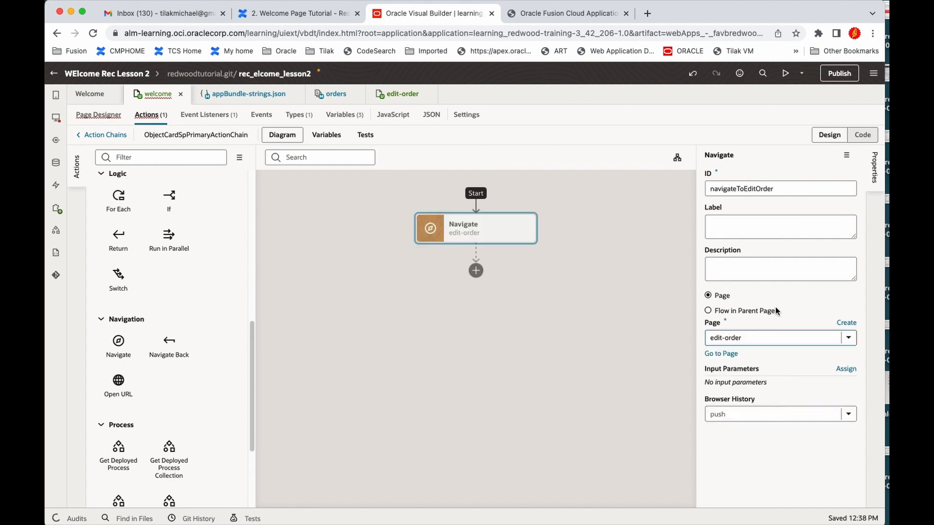
pyautogui.click(715, 227)
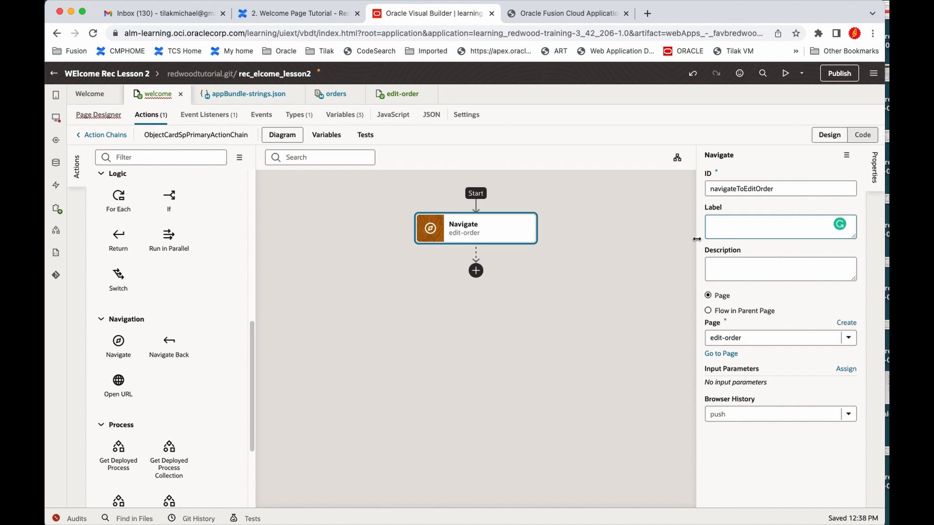
pyautogui.write('NA')
pyautogui.click(805, 278)
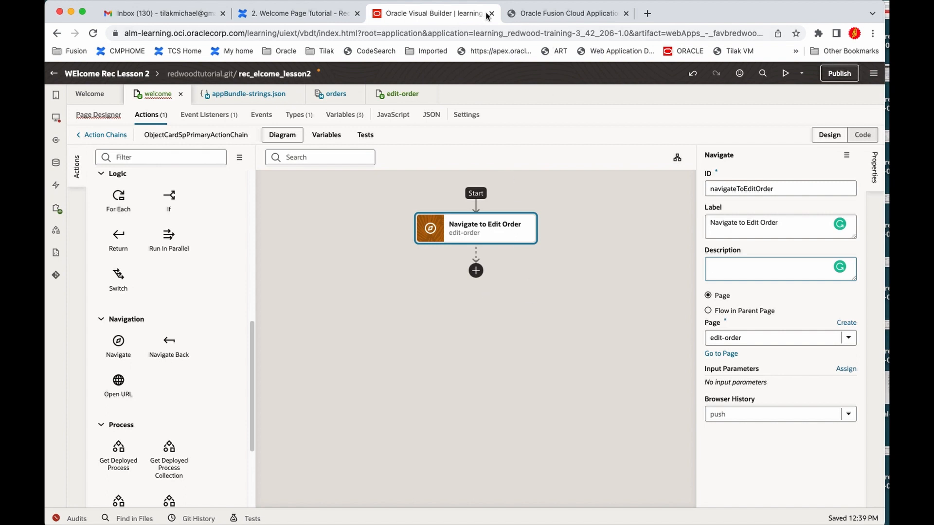
# Reload the app preview, test the first order card's Edit Order button, and go back to the welcome page.
pyautogui.click(536, 17)
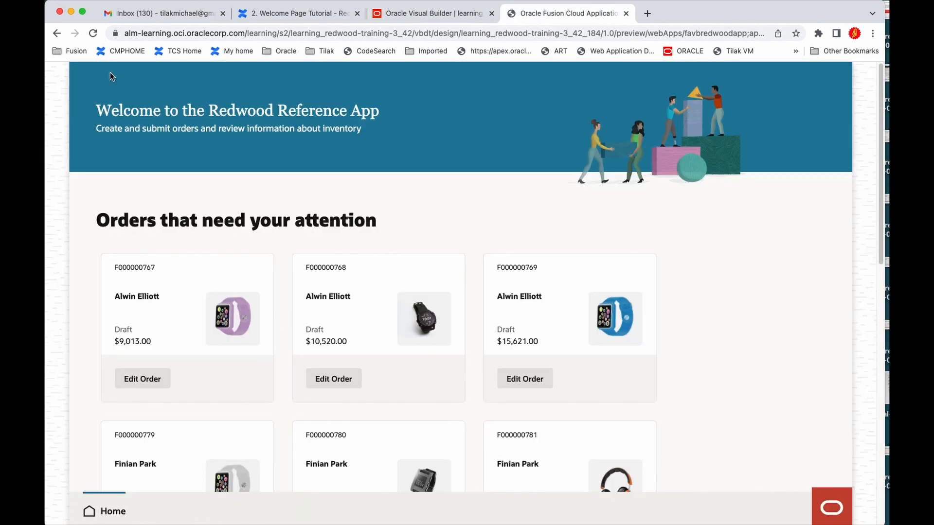
pyautogui.click(93, 34)
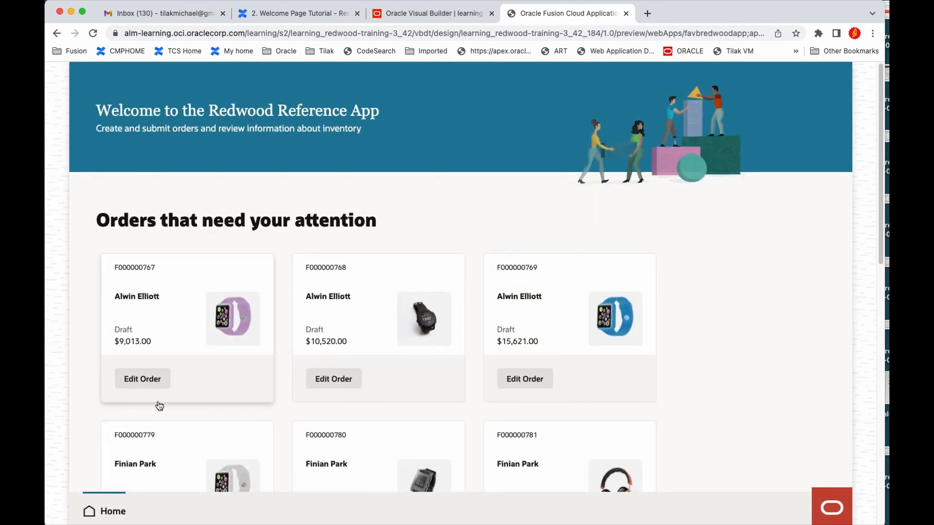
pyautogui.click(146, 380)
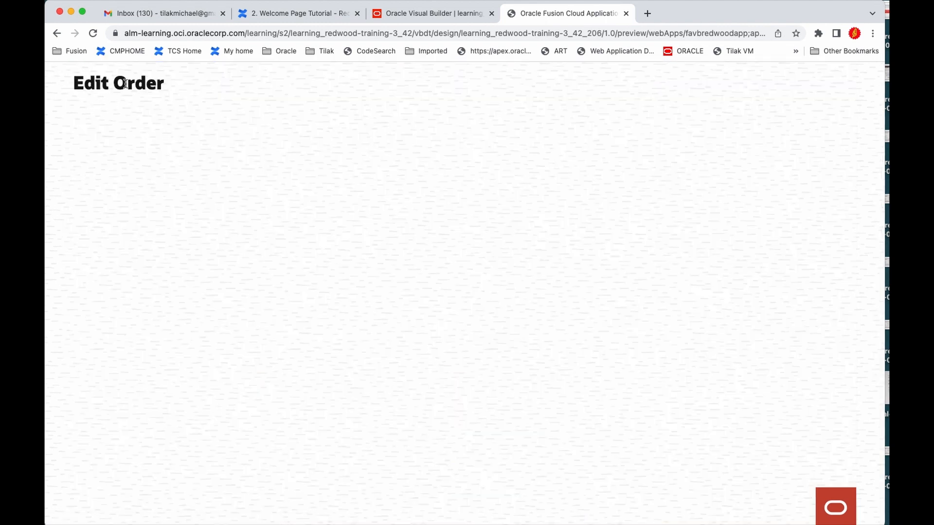
pyautogui.click(56, 33)
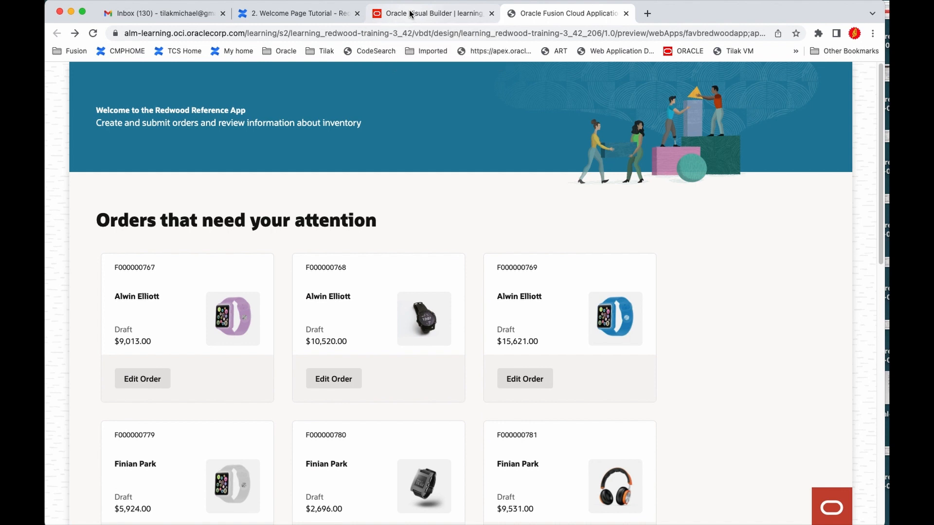
# Read on in the Confluence tutorial to Part 5, examining step 5.1.1 on opening appBundle-strings.json from the Source pane.
pyautogui.press('super+shift+5')
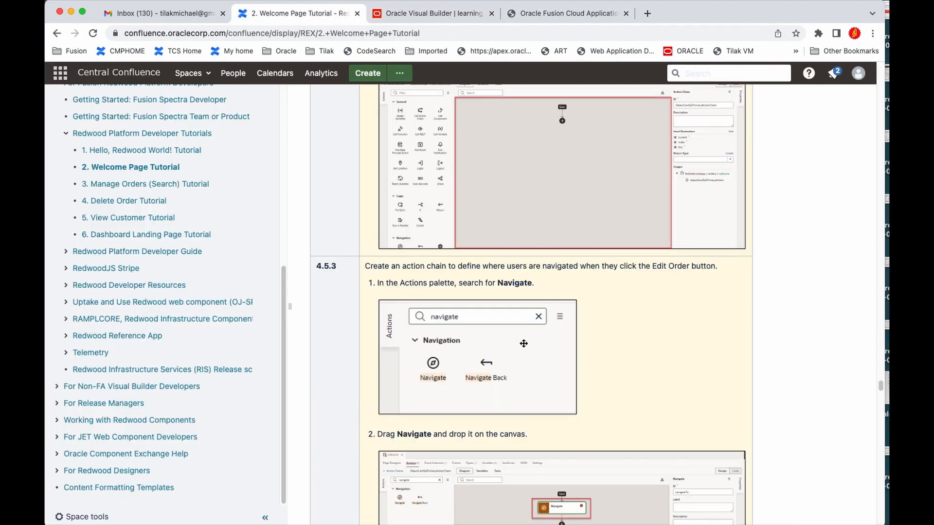
pyautogui.scroll(-10, 524, 344)
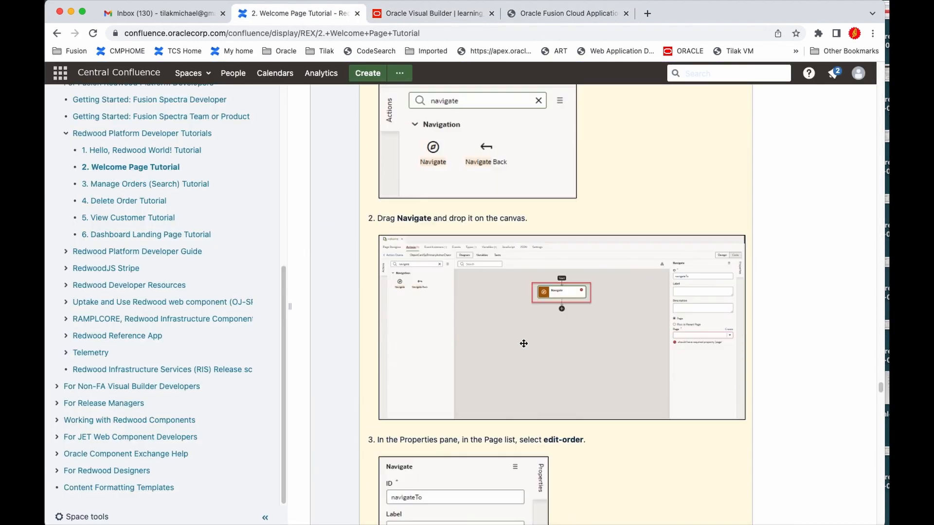
pyautogui.scroll(-12, 524, 343)
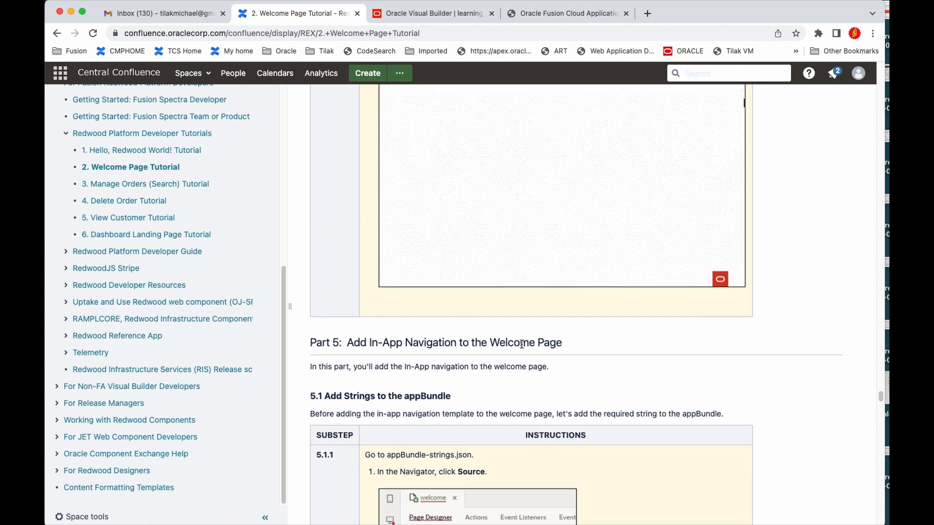
pyautogui.scroll(3, 522, 344)
pyautogui.scroll(-8, 522, 344)
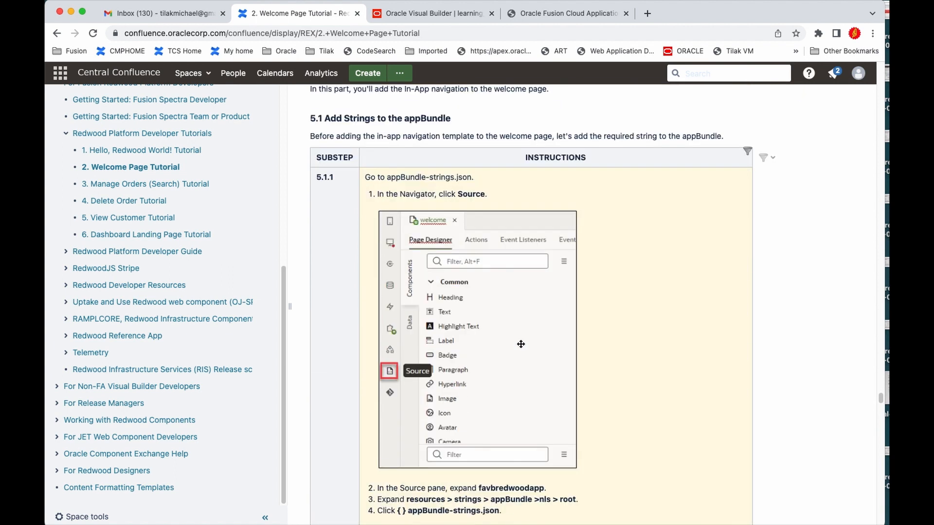
pyautogui.scroll(-1, 520, 344)
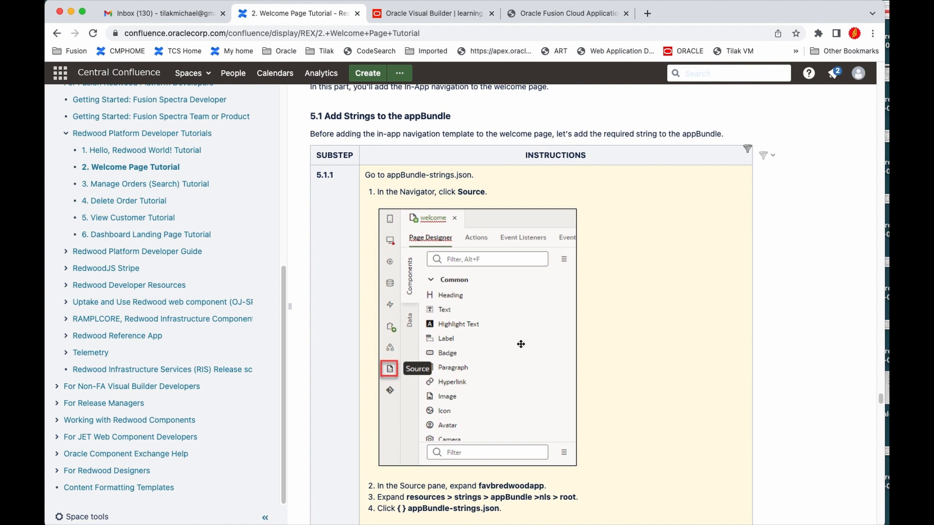
pyautogui.scroll(-5, 521, 344)
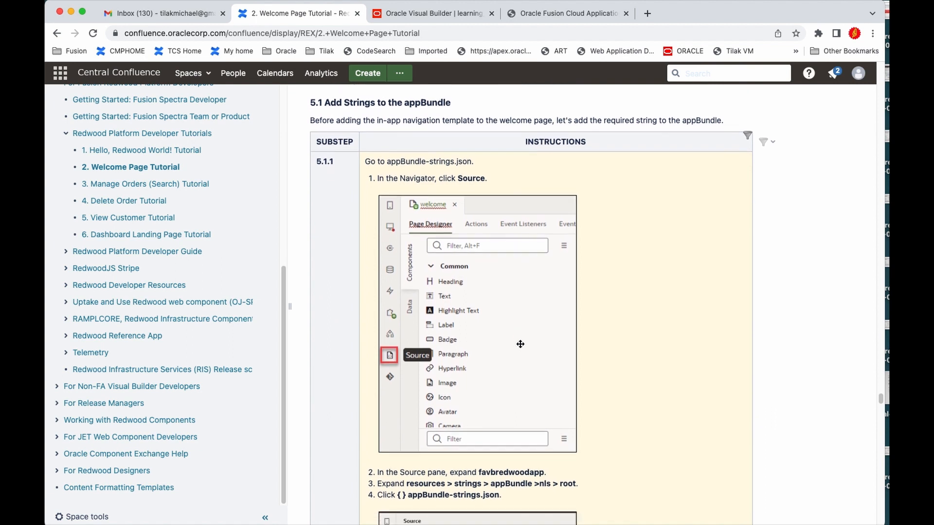
pyautogui.scroll(-10, 517, 344)
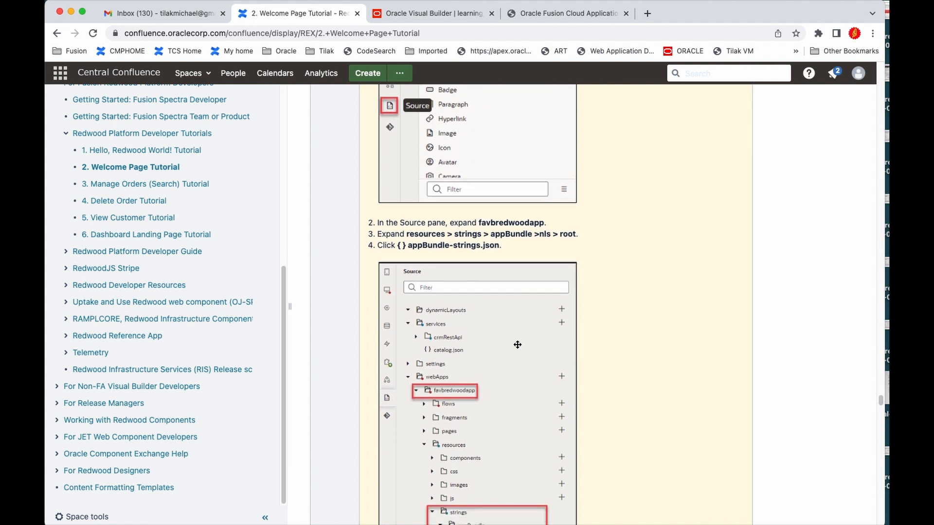
# Copy the IN_APP_HOME string code from step 5.1.2 of the Confluence tutorial.
pyautogui.scroll(-1, 517, 344)
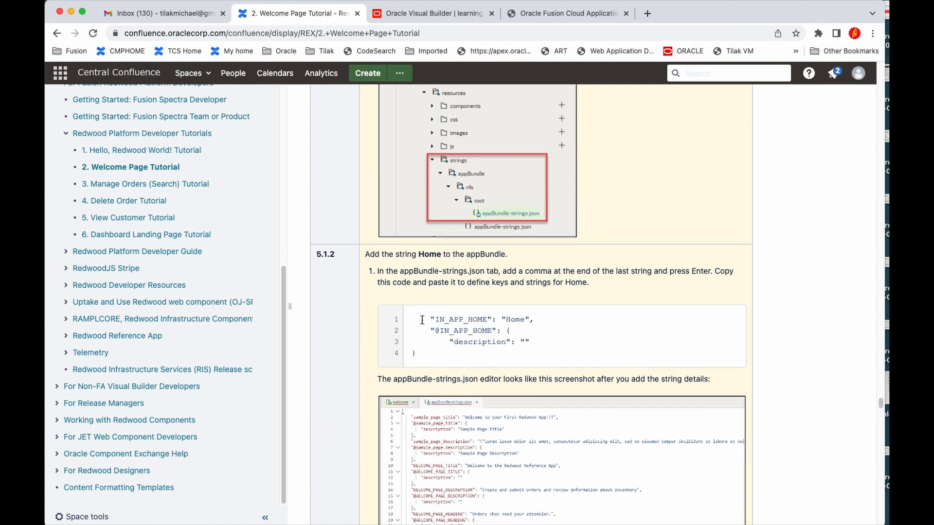
pyautogui.moveTo(421, 319); pyautogui.dragTo(418, 357)
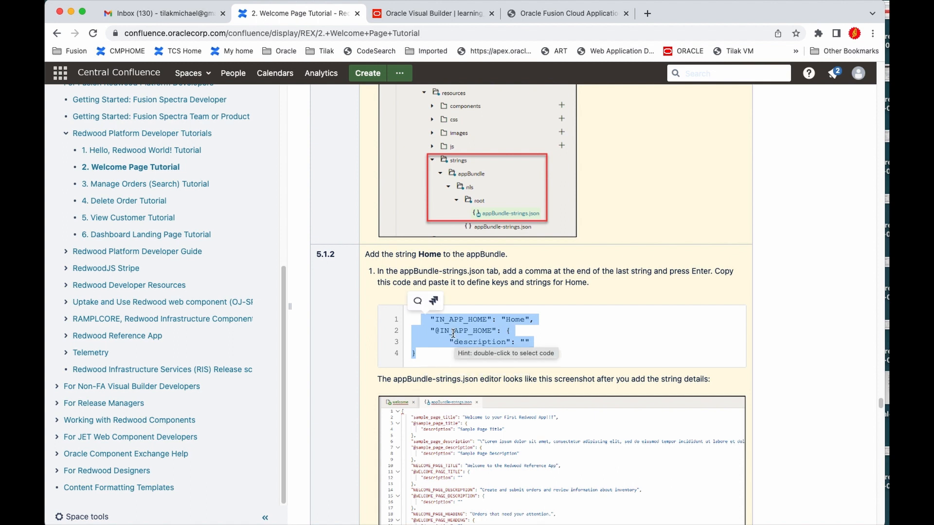
pyautogui.rightClick(452, 333)
pyautogui.click(465, 355)
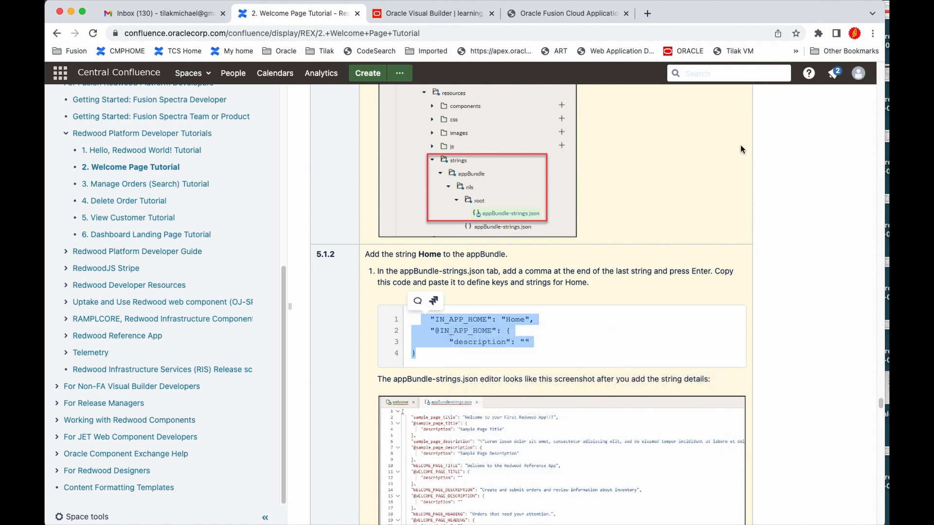
# In Visual Builder, add a comma after the last entry in appBundle-strings.json, paste the IN_APP_HOME strings below it, and return to the welcome page.
pyautogui.click(413, 15)
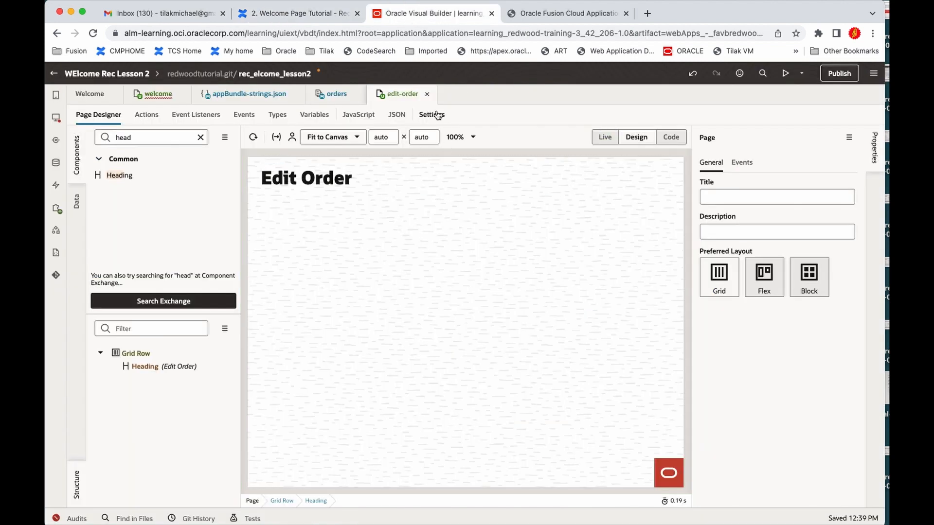
pyautogui.click(257, 102)
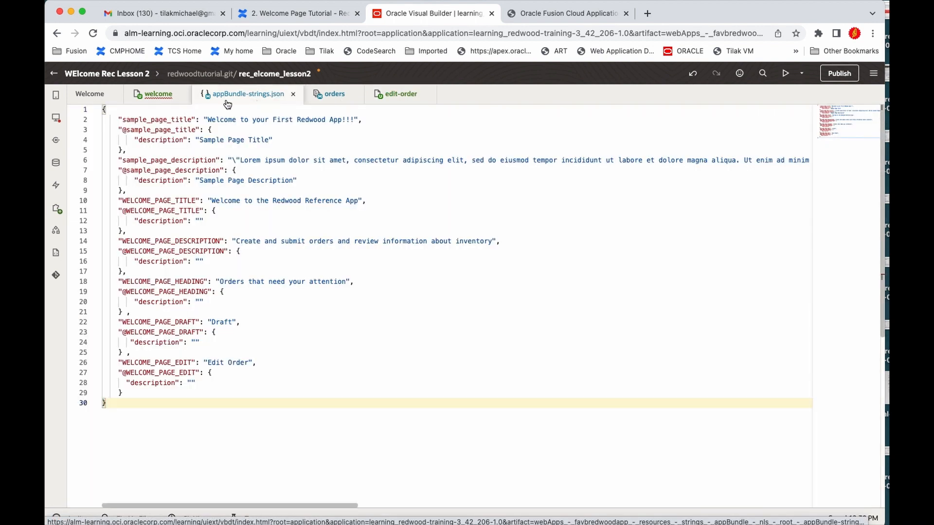
pyautogui.click(146, 393)
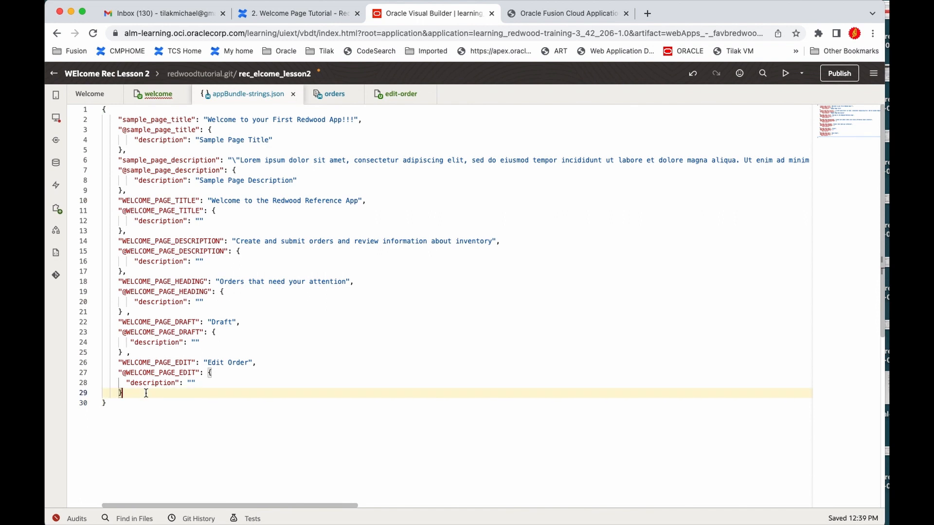
pyautogui.write(',')
pyautogui.press('Return')
pyautogui.press('super+v')
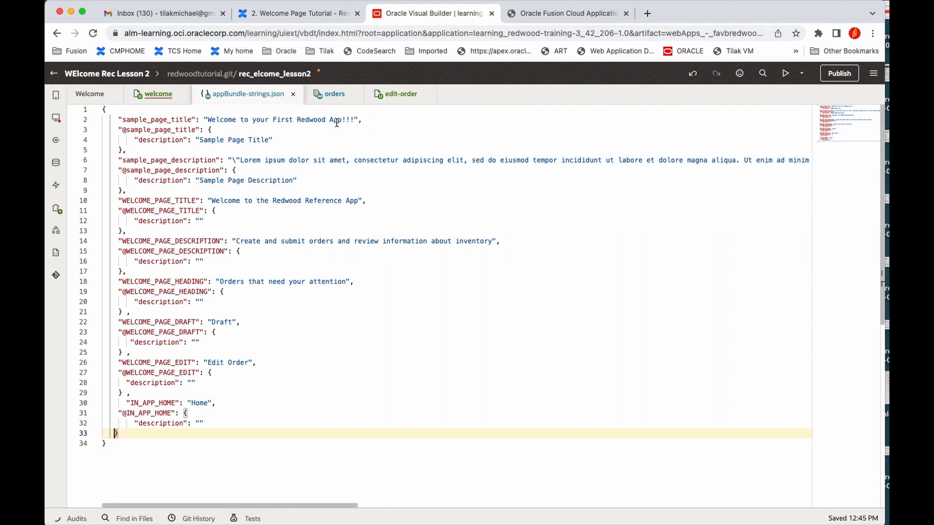
pyautogui.click(156, 99)
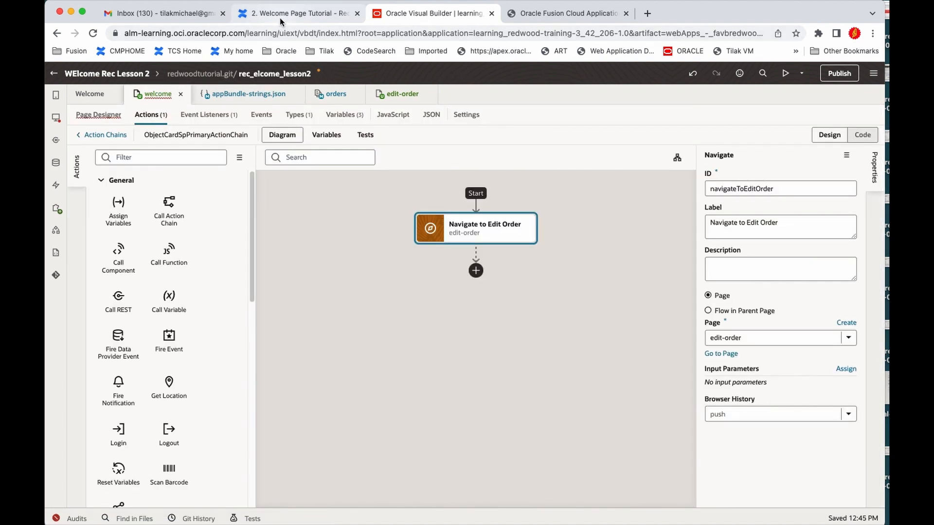
# Switch to the Confluence tutorial and read the end of step 5.1.2 and section 5.2 on adding the In-App Navigation template.
pyautogui.click(279, 15)
pyautogui.scroll(-7, 416, 329)
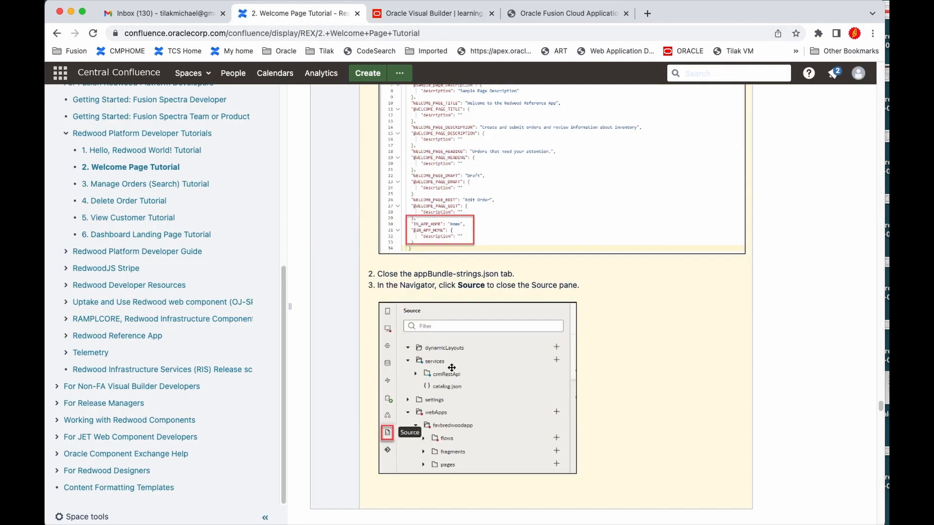
pyautogui.scroll(-8, 452, 368)
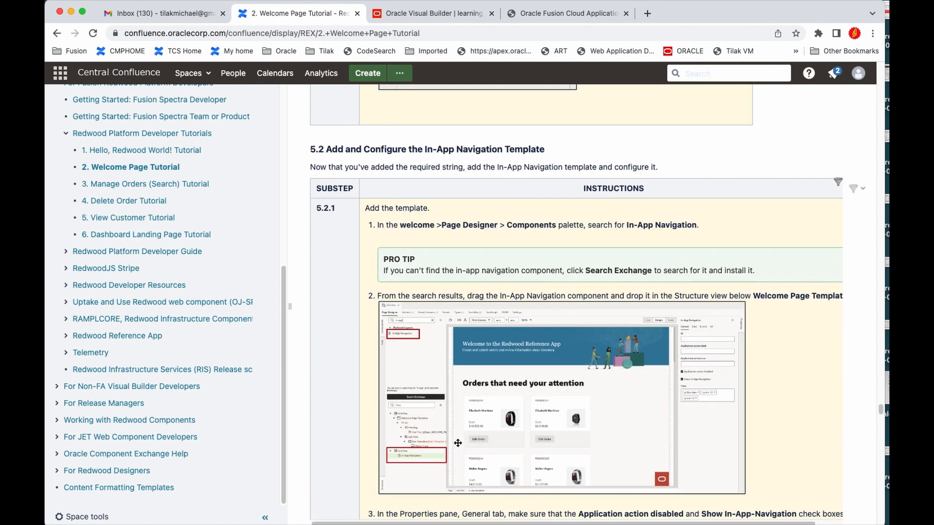
pyautogui.scroll(8, 457, 442)
pyautogui.scroll(-5, 457, 443)
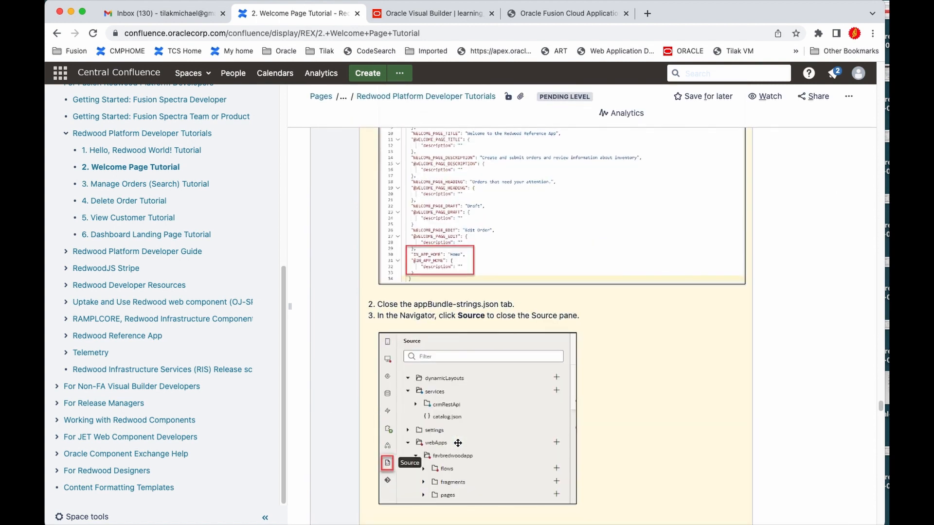
pyautogui.scroll(-6, 456, 442)
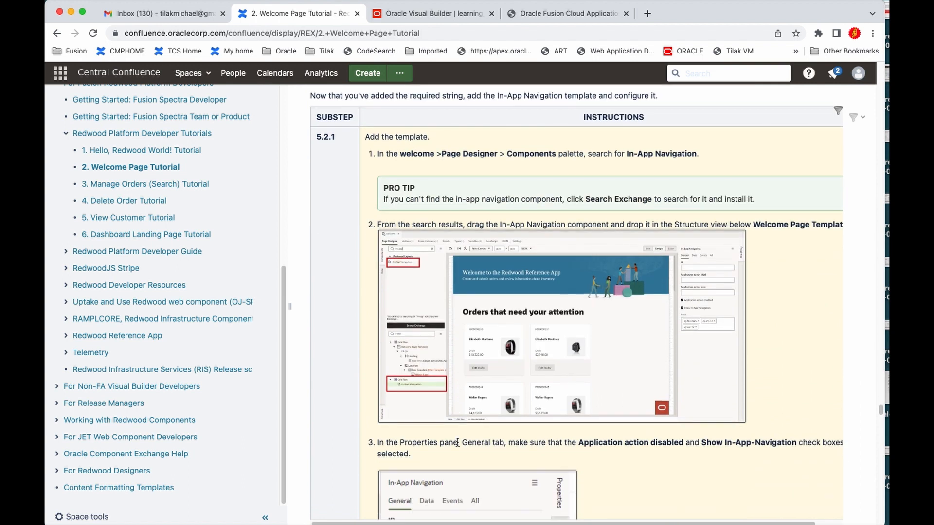
pyautogui.scroll(4, 394, 285)
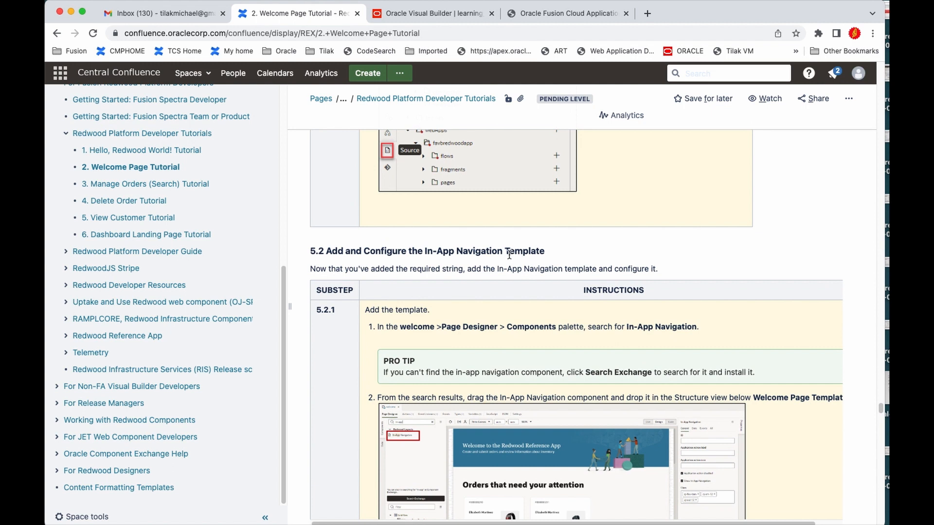
pyautogui.scroll(-4, 467, 329)
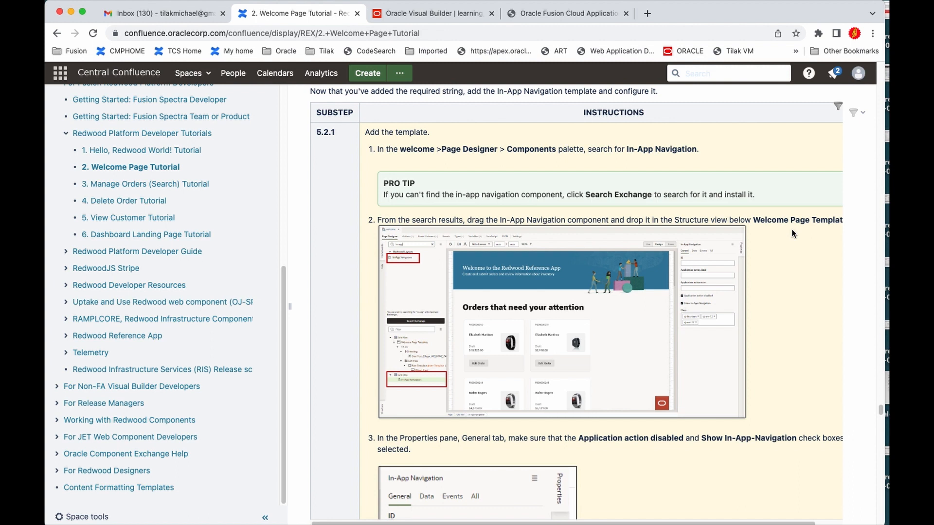
# Examine step 5.2.1's enlarged screenshot for the In-App Navigation placement, and read its instructions on which check boxes must be selected.
pyautogui.scroll(-5, 500, 433)
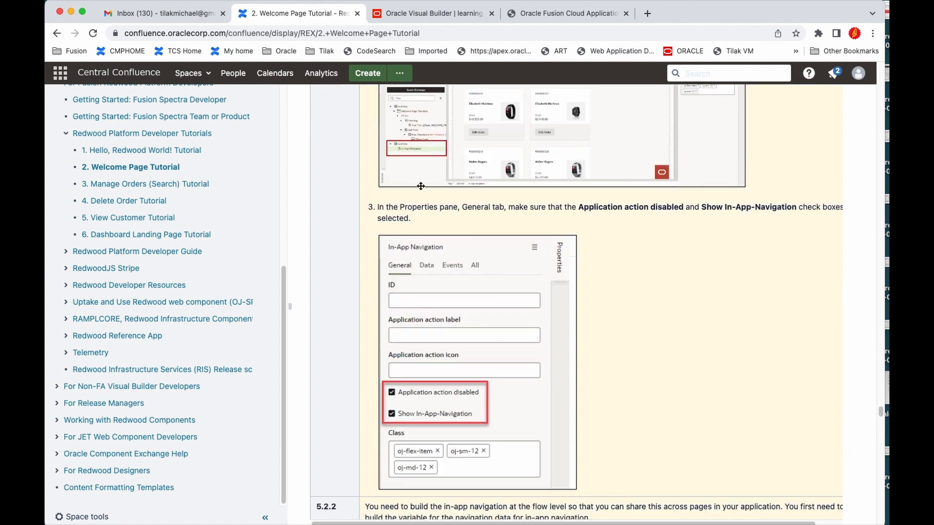
pyautogui.click(419, 147)
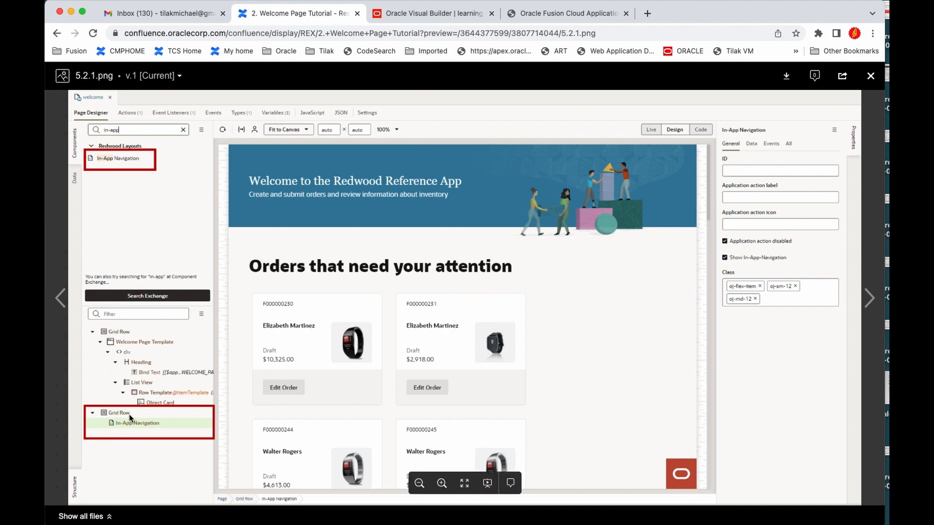
pyautogui.press('Escape')
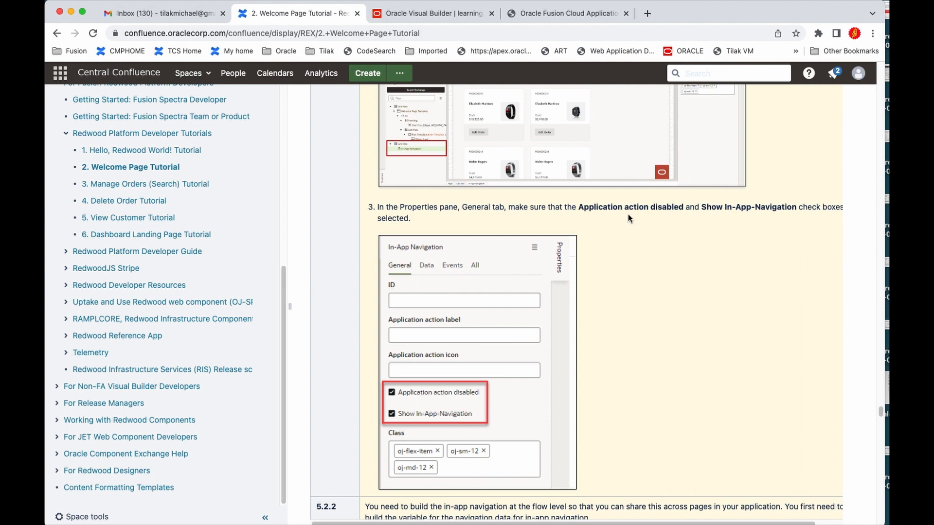
pyautogui.scroll(1, 654, 223)
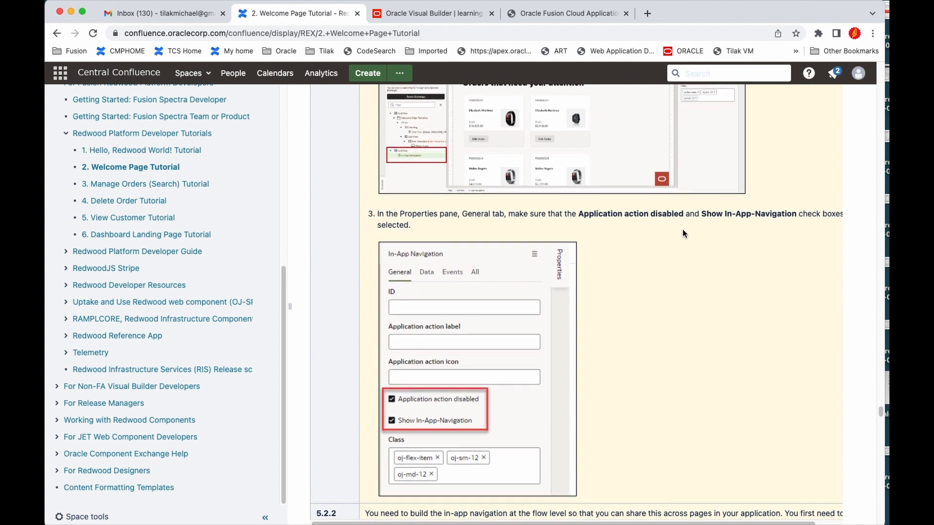
pyautogui.scroll(8, 722, 223)
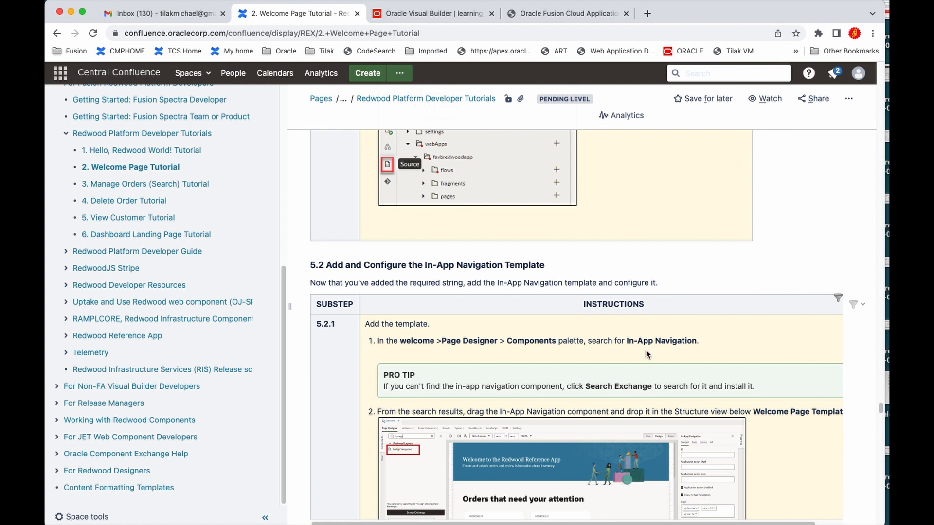
pyautogui.scroll(-2, 671, 342)
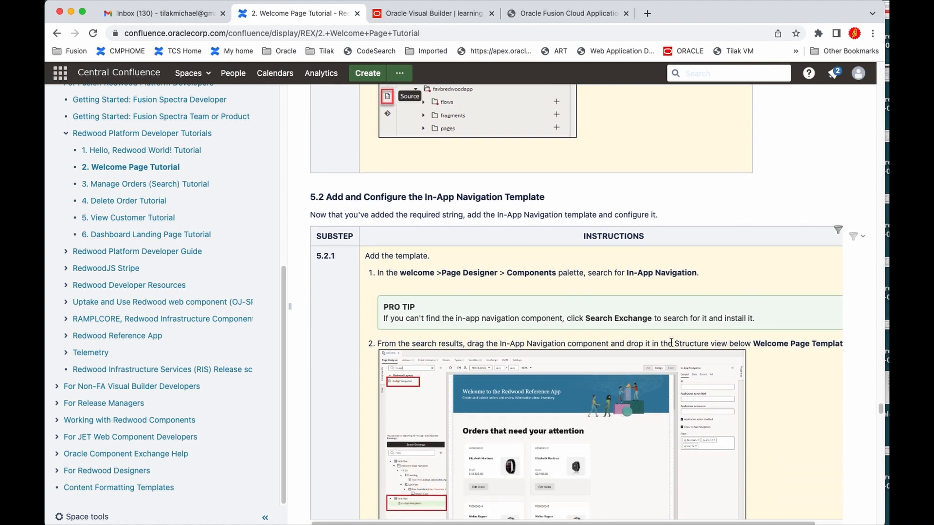
pyautogui.scroll(-4, 778, 377)
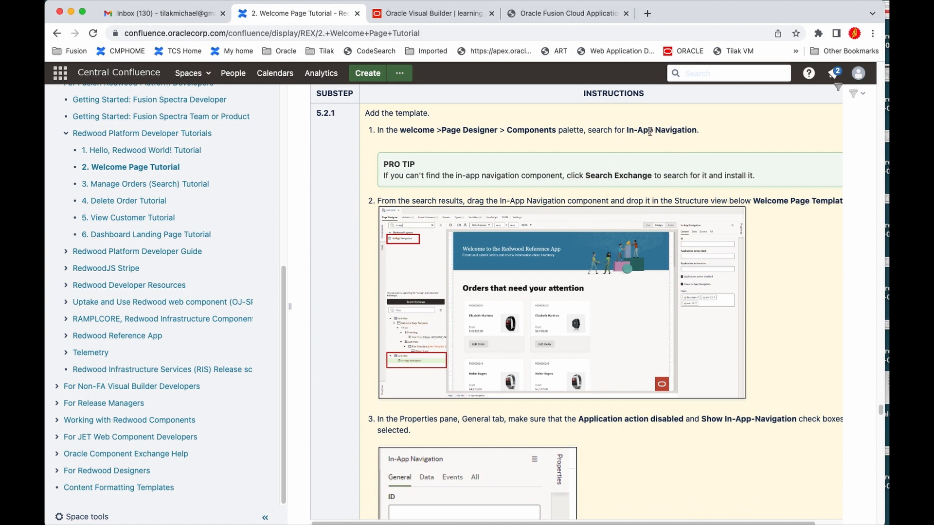
# Switch to Visual Builder, show the welcome page in Page Designer, and search the component palette for in-app.
pyautogui.click(436, 17)
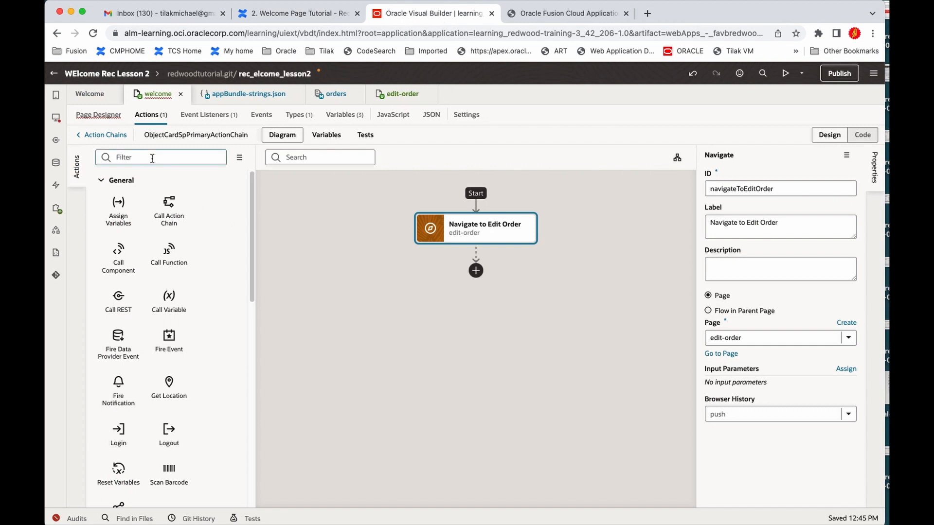
pyautogui.click(109, 116)
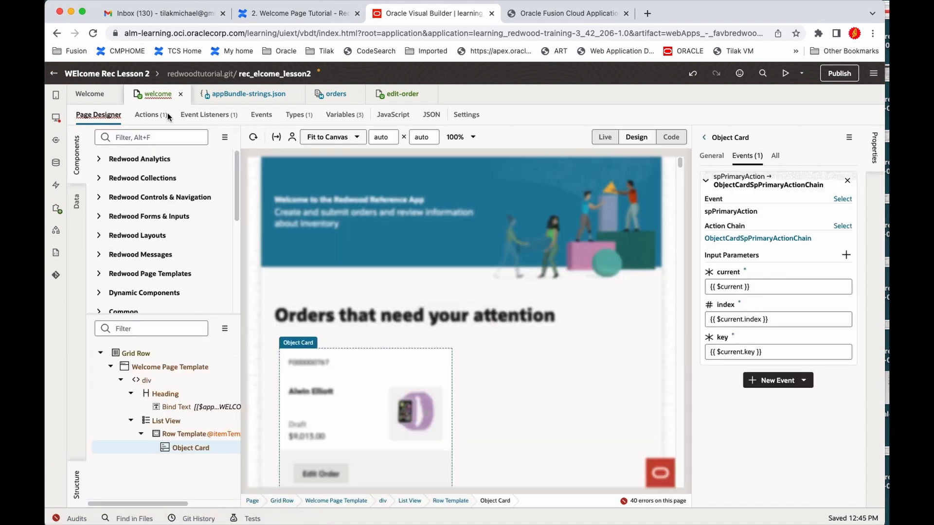
pyautogui.click(171, 140)
pyautogui.write('in-app')
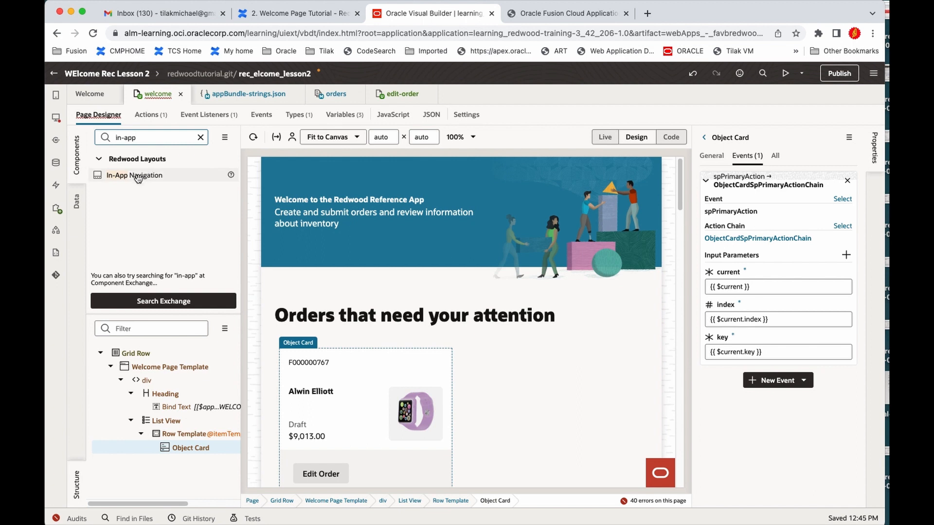
# Collapse Welcome Page Template in the page structure, place an In-App Navigation component below it, and select that component to show its general properties.
pyautogui.moveTo(136, 176)
pyautogui.mouseDown()
pyautogui.moveTo(281, 186)
pyautogui.moveTo(293, 168)
pyautogui.moveTo(268, 167)
pyautogui.moveTo(232, 237)
pyautogui.moveTo(118, 395)
pyautogui.moveTo(132, 161)
pyautogui.moveTo(139, 194)
pyautogui.mouseUp()
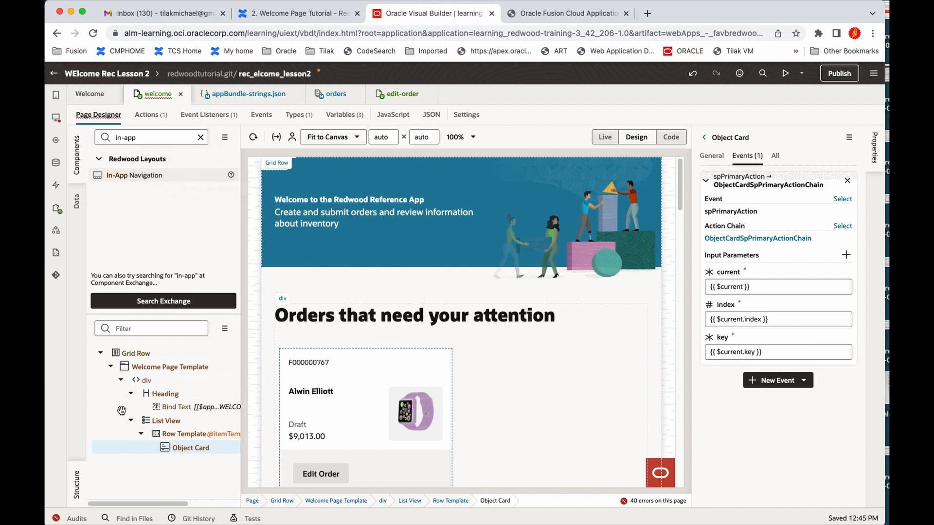
pyautogui.click(112, 370)
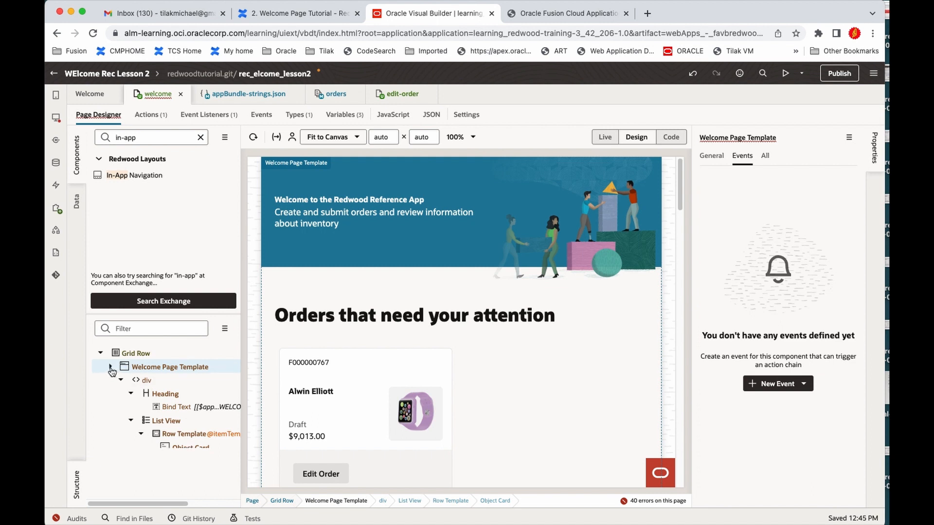
pyautogui.click(111, 368)
pyautogui.moveTo(150, 175); pyautogui.dragTo(156, 375)
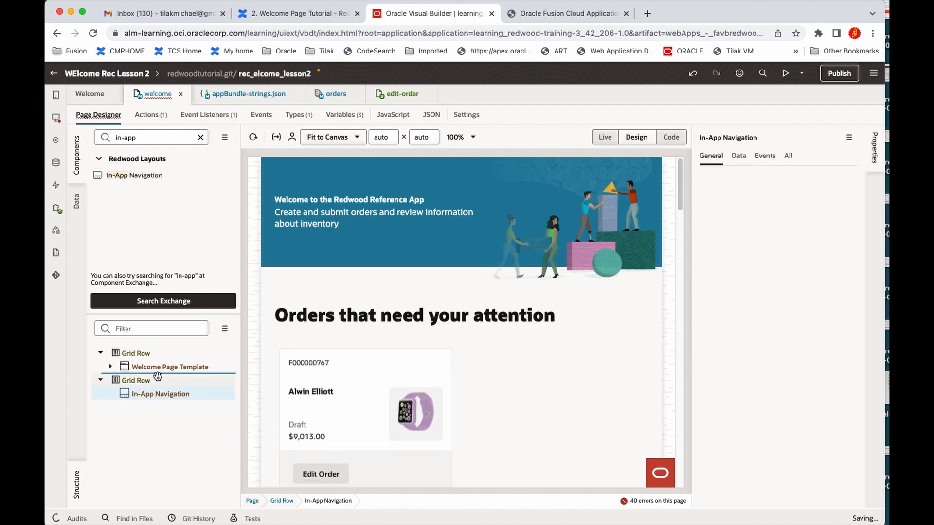
pyautogui.click(139, 382)
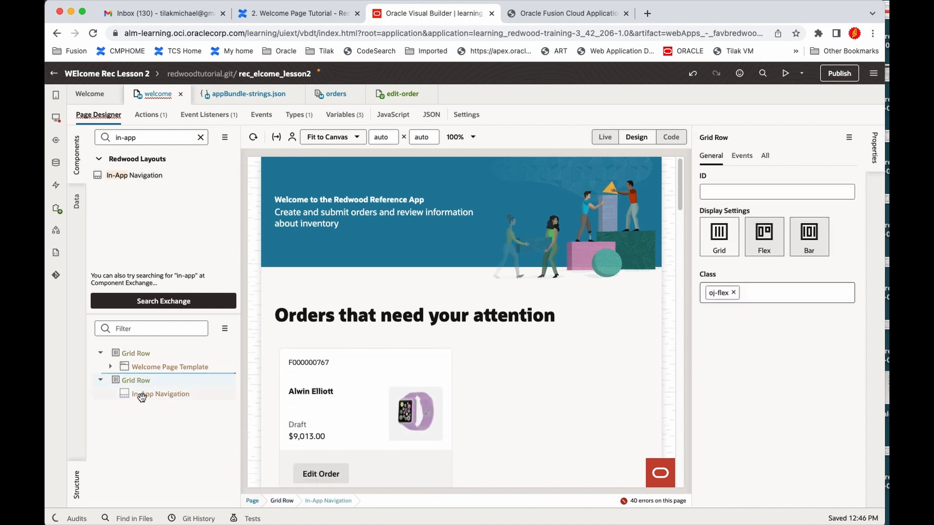
pyautogui.click(141, 395)
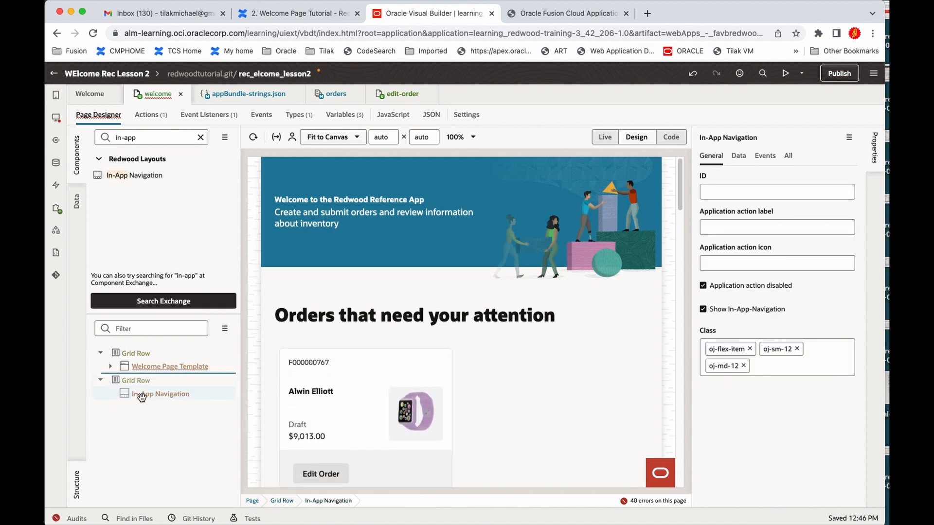
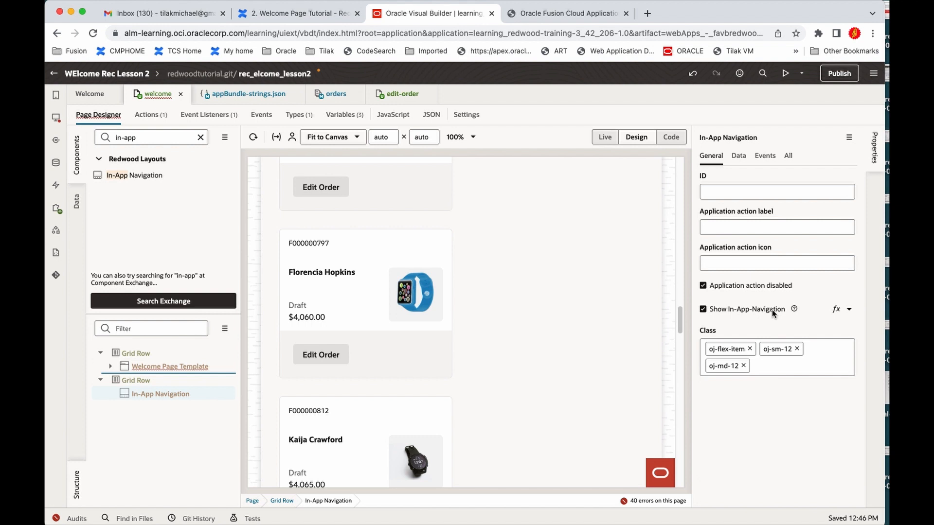
# Look over the order cards on the welcome page canvas, show the canvas in Live mode, and reload the application preview in the browser.
pyautogui.scroll(-5, 549, 416)
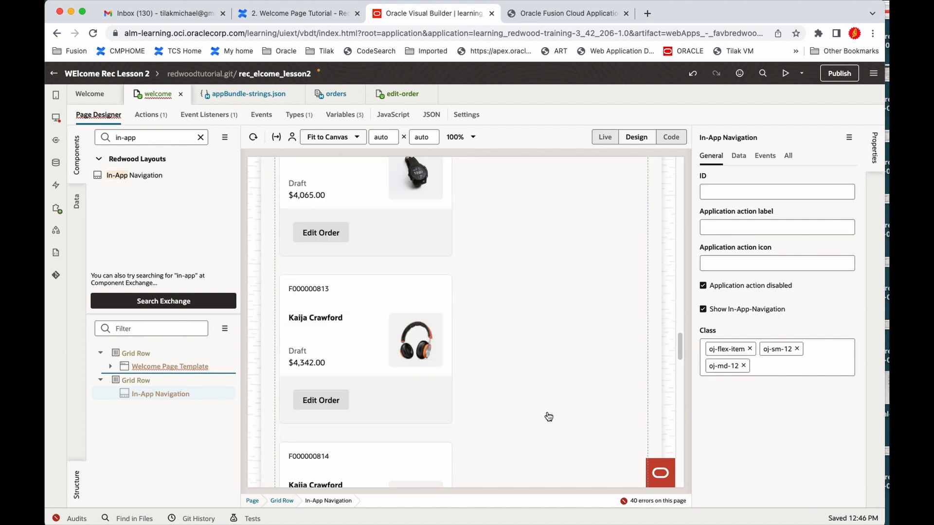
pyautogui.scroll(3, 548, 417)
pyautogui.scroll(-1, 549, 416)
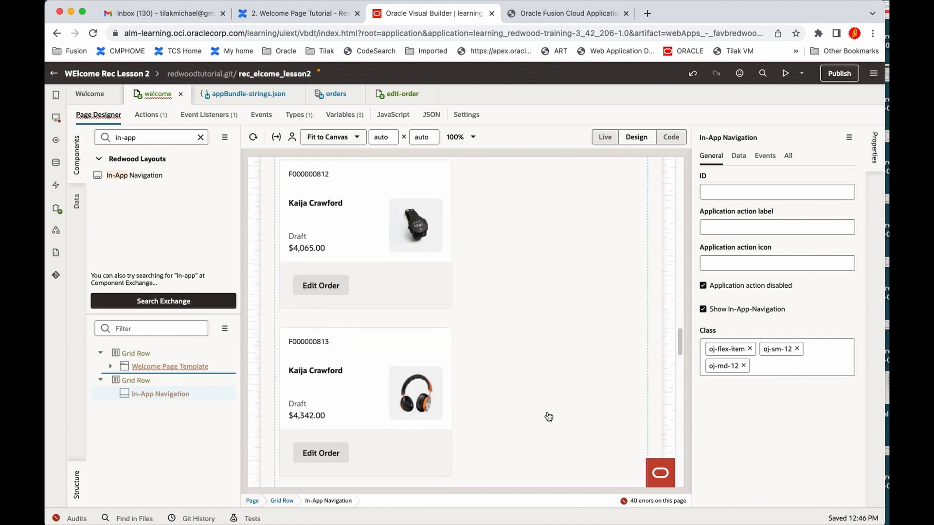
pyautogui.click(528, 426)
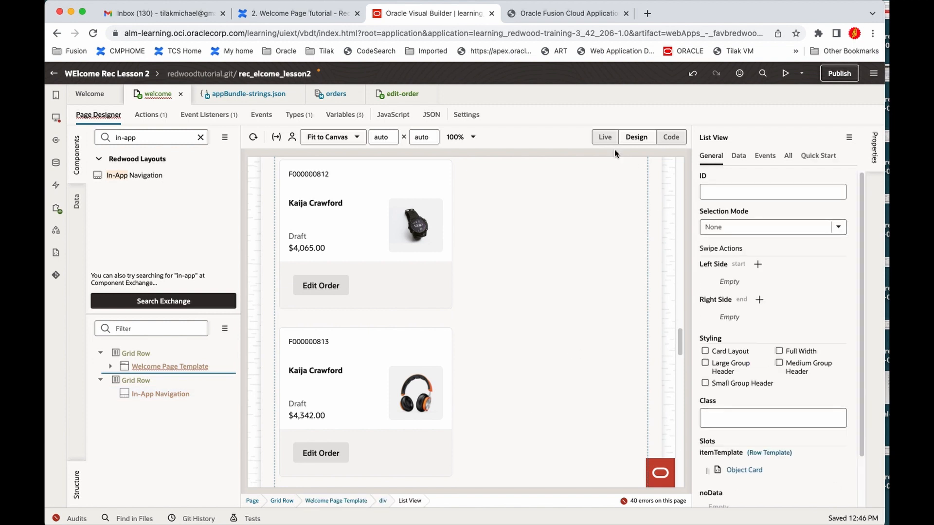
pyautogui.click(605, 137)
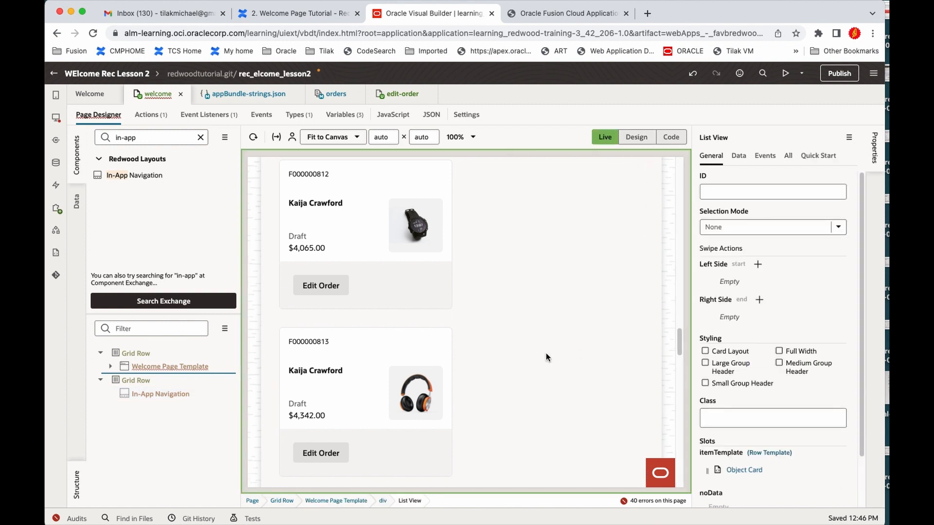
pyautogui.click(583, 16)
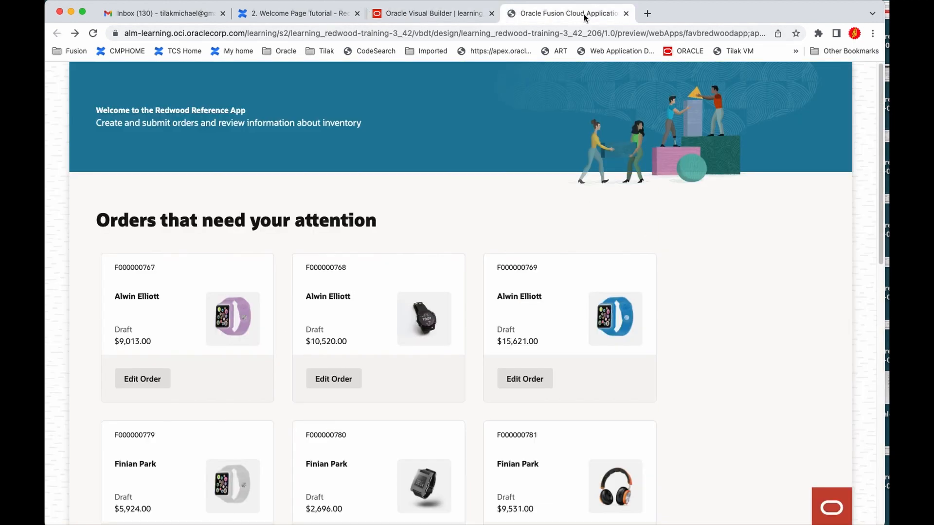
pyautogui.click(93, 34)
# Switch to the Confluence tutorial, recheck the check boxes required in step 5.2.1, and read the start of step 5.2.2.
pyautogui.click(310, 14)
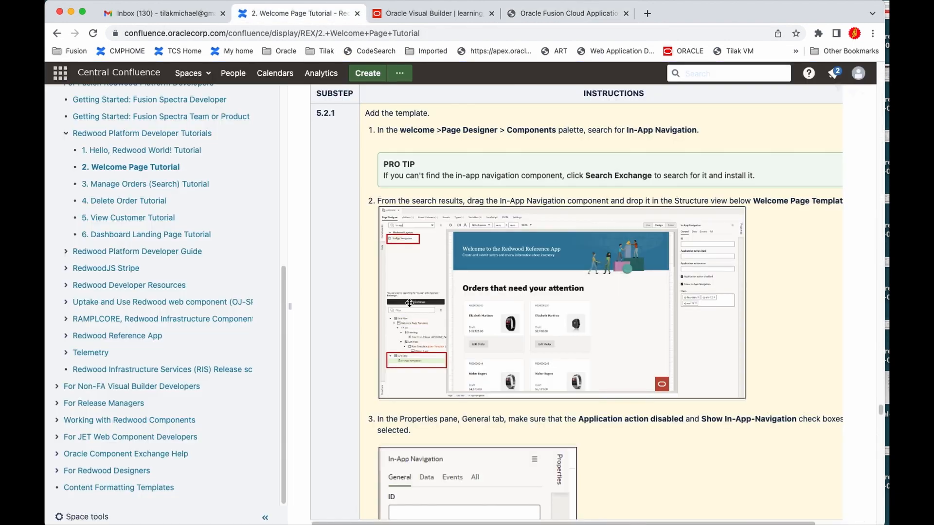
pyautogui.scroll(-5, 499, 414)
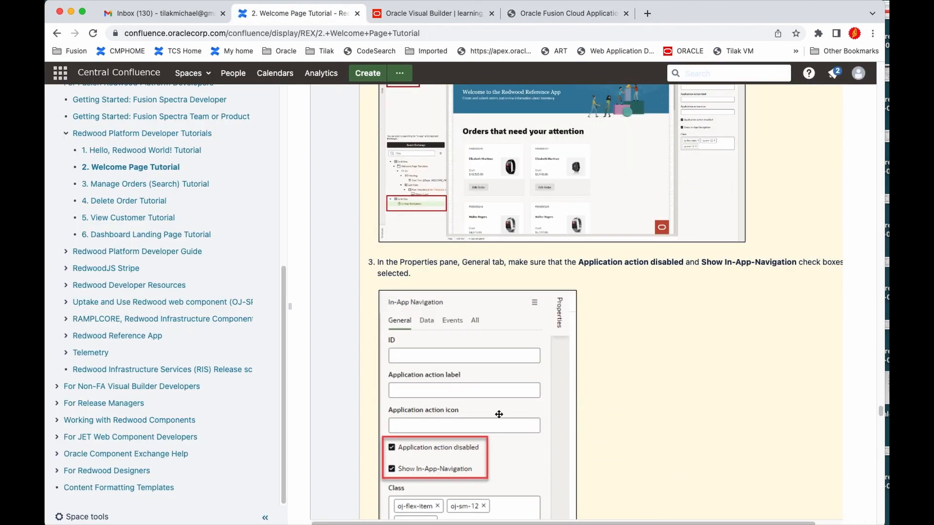
pyautogui.scroll(-10, 631, 332)
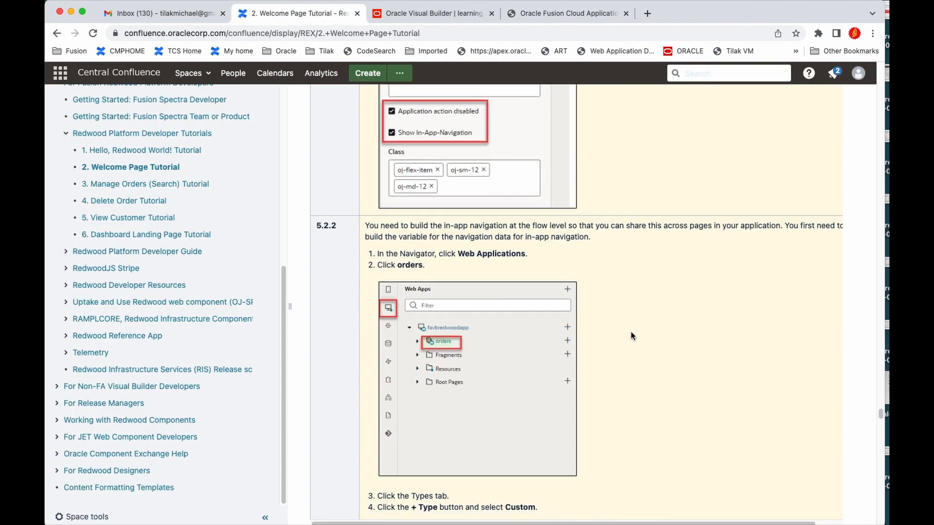
pyautogui.scroll(10, 631, 336)
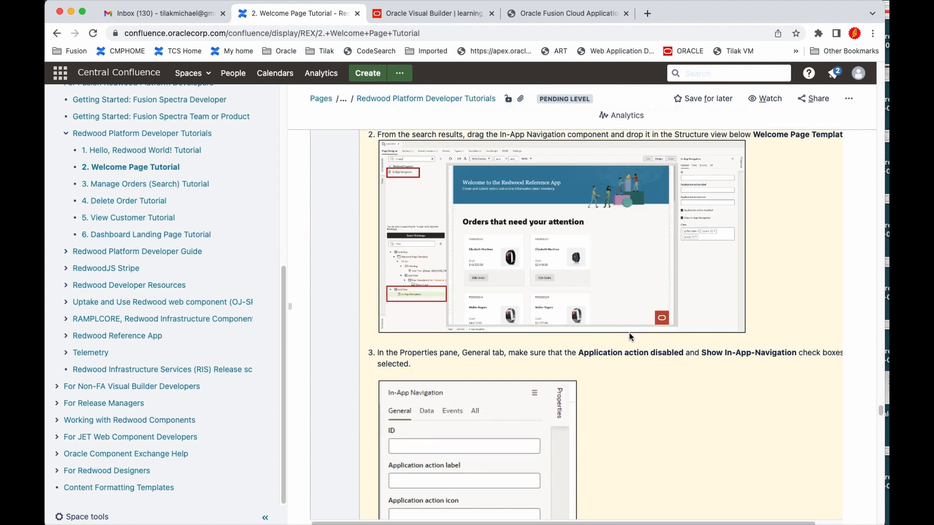
pyautogui.scroll(-10, 630, 335)
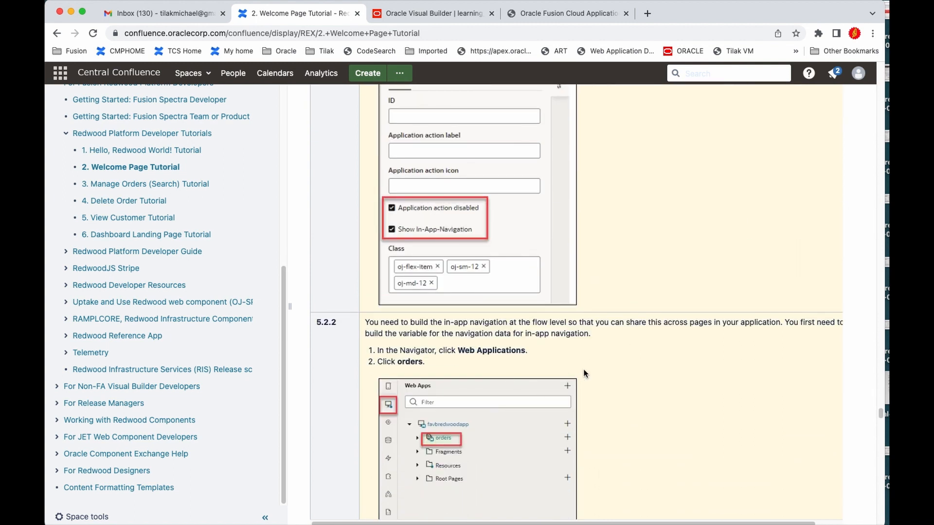
pyautogui.scroll(-3, 577, 373)
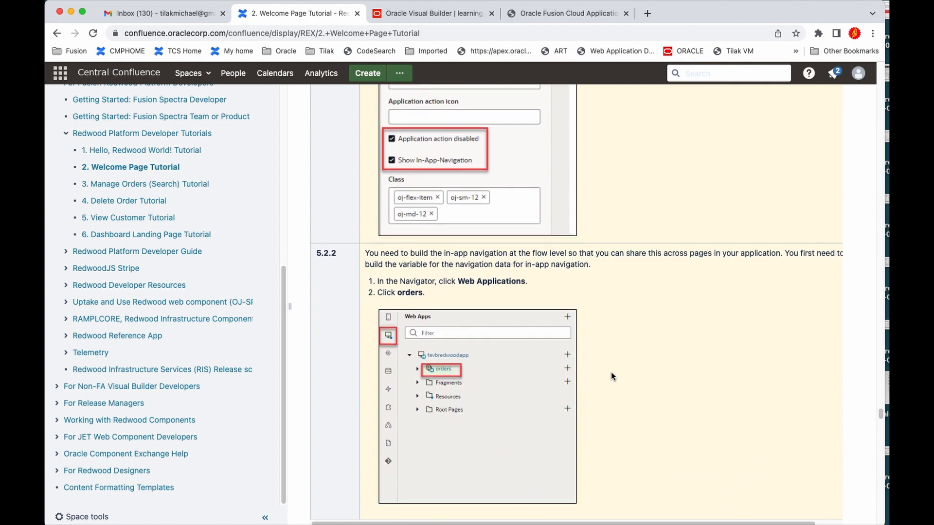
pyautogui.scroll(-10, 611, 374)
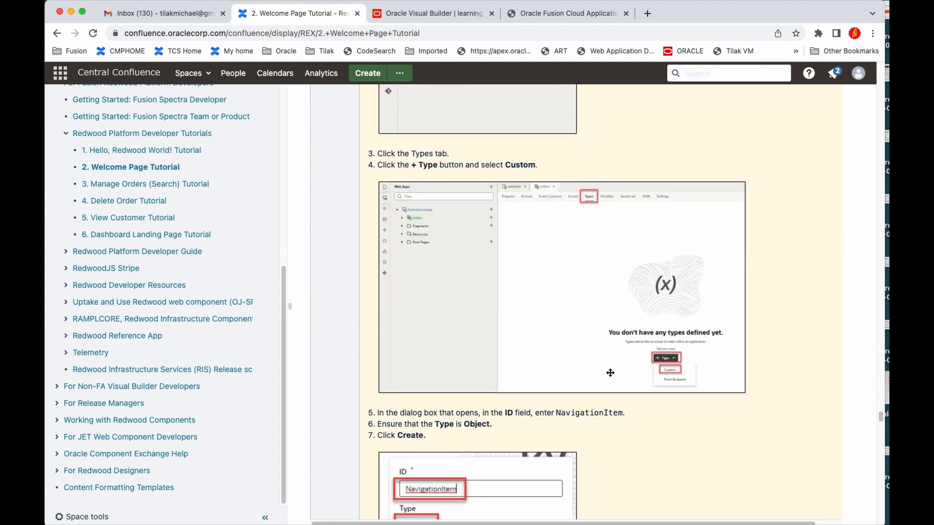
pyautogui.scroll(-1, 610, 373)
pyautogui.scroll(9, 609, 373)
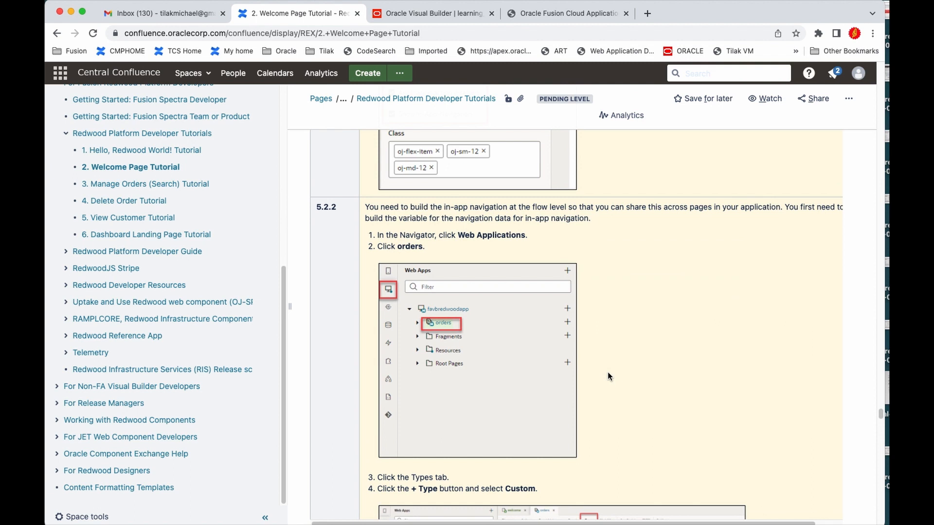
# Read step 5.2.2 up to the creation of the custom Object type, and copy the ID NavigationItem from the instructions.
pyautogui.scroll(-1, 607, 376)
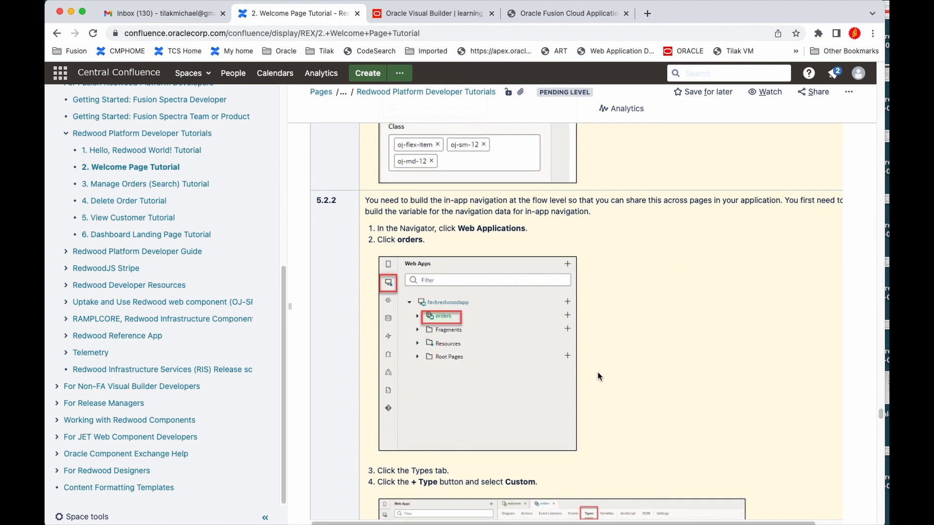
pyautogui.scroll(-2, 603, 375)
pyautogui.scroll(-5, 598, 376)
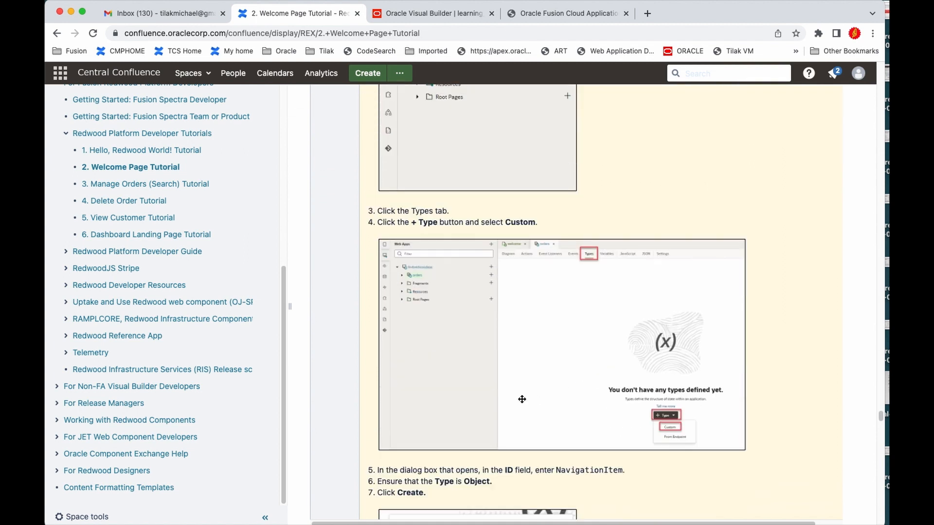
pyautogui.scroll(-5, 522, 399)
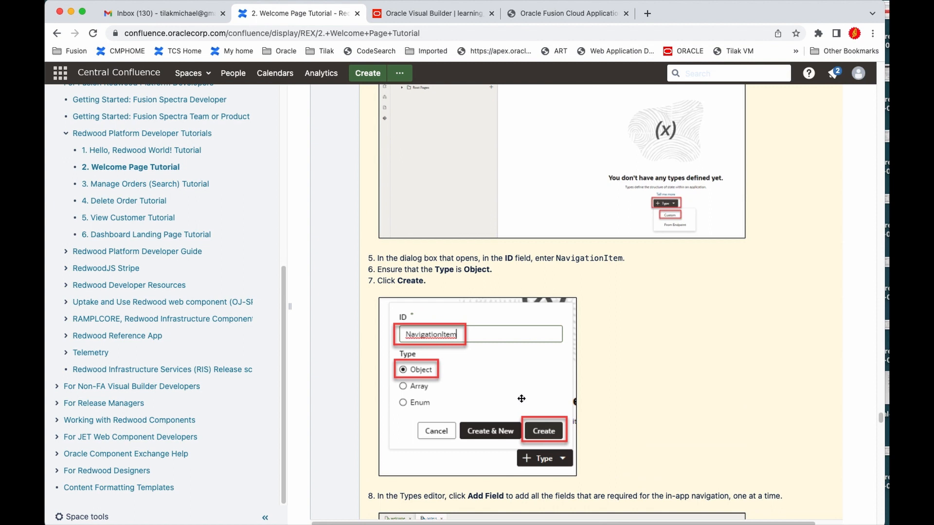
pyautogui.doubleClick(587, 257)
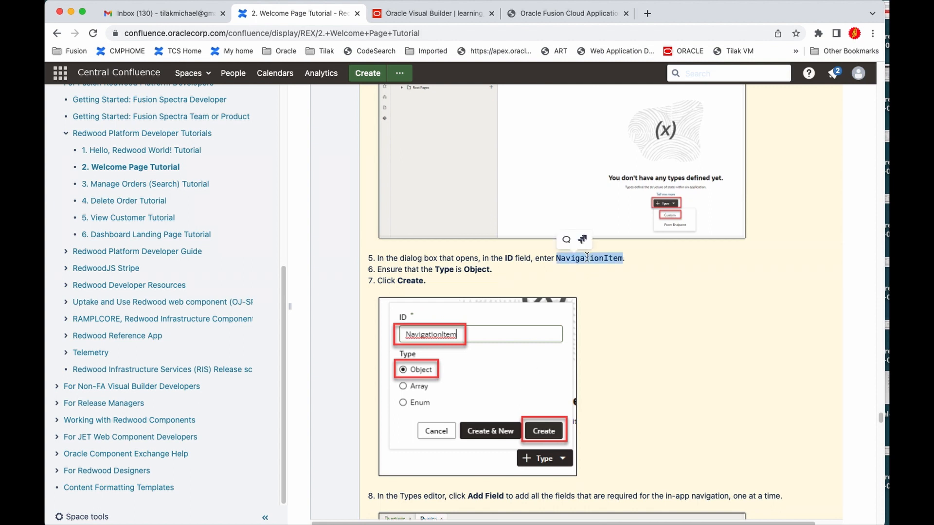
# Read substeps 8 to 12 of step 5.2.2 on adding the fields for the in-app navigation.
pyautogui.scroll(-6, 556, 343)
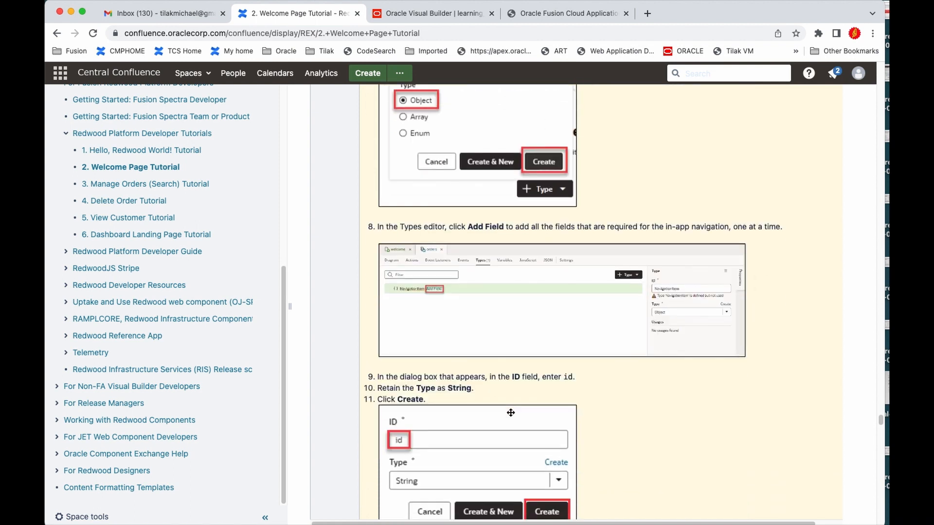
pyautogui.scroll(-6, 443, 465)
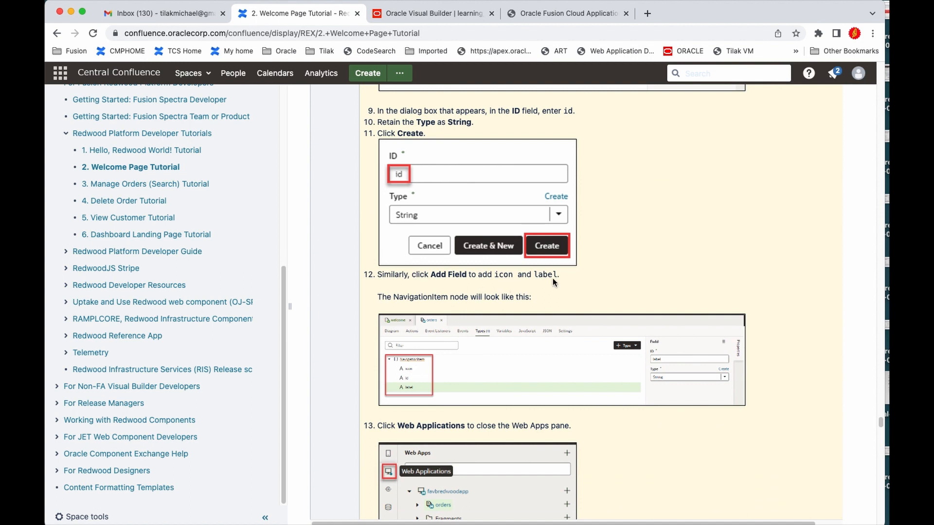
pyautogui.scroll(6, 501, 297)
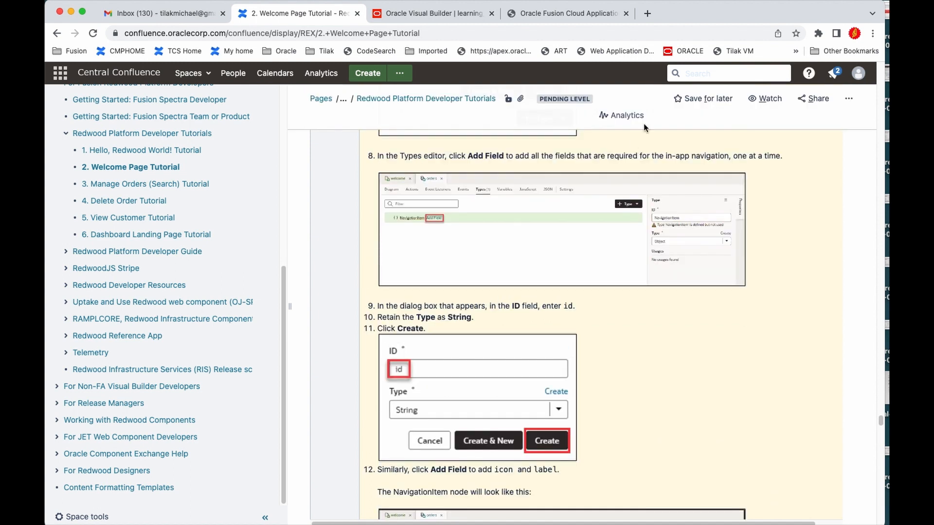
# Switch to Visual Builder and create an Object variable with the ID NavigationItem in the orders flow.
pyautogui.click(432, 15)
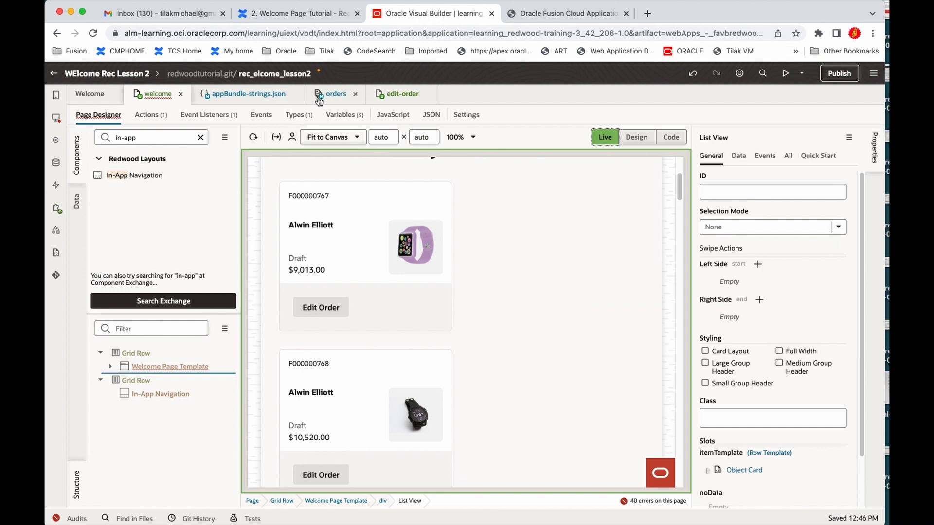
pyautogui.click(341, 97)
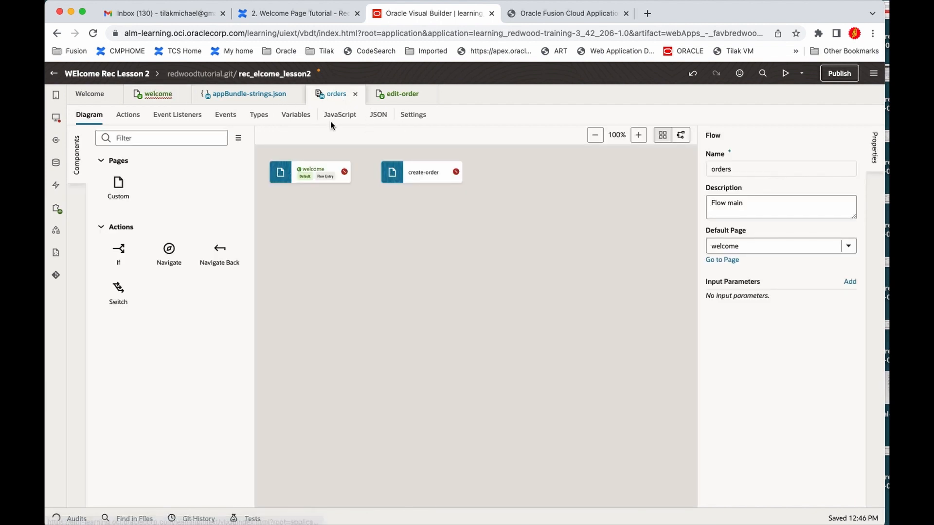
pyautogui.click(301, 117)
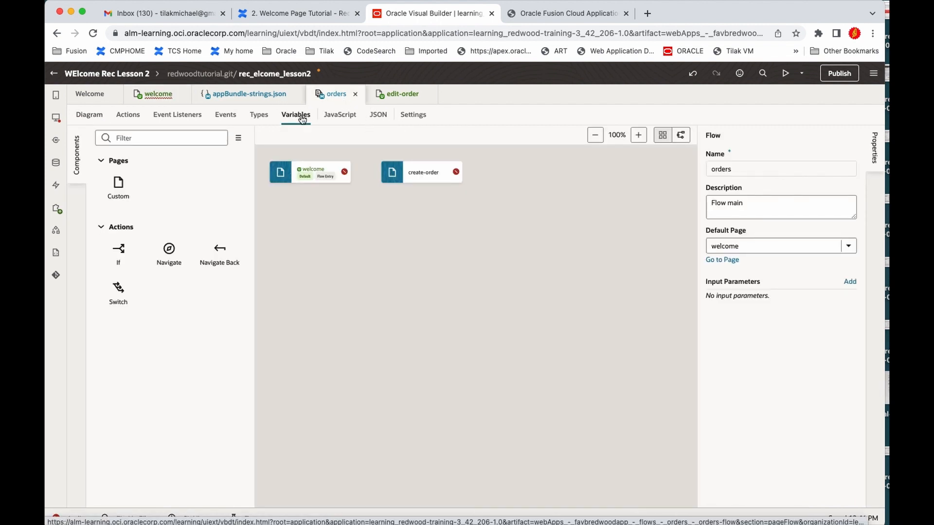
pyautogui.click(496, 431)
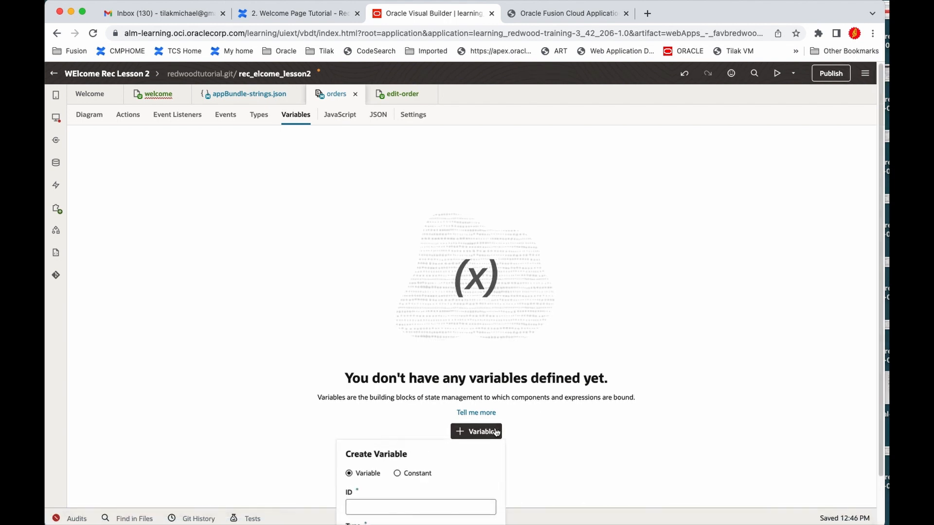
pyautogui.write('NavigationItem')
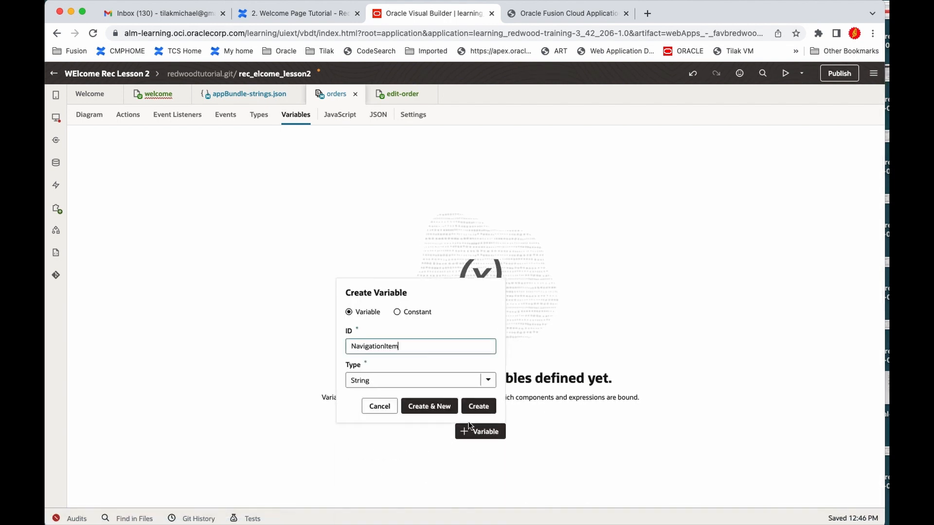
pyautogui.click(487, 382)
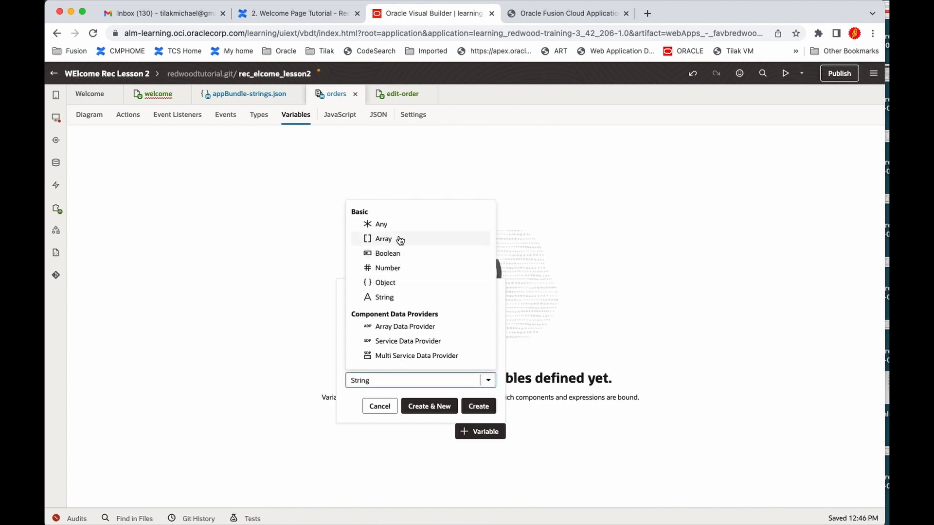
pyautogui.click(407, 284)
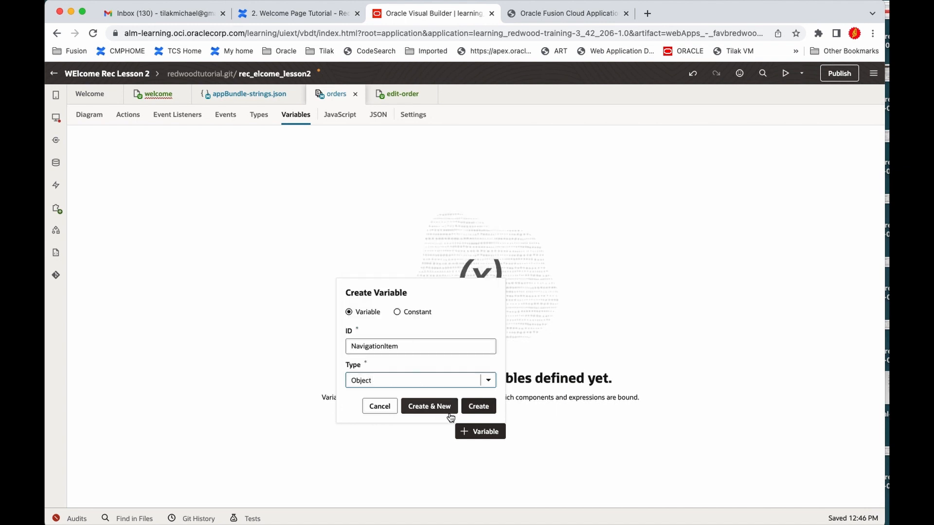
pyautogui.click(479, 407)
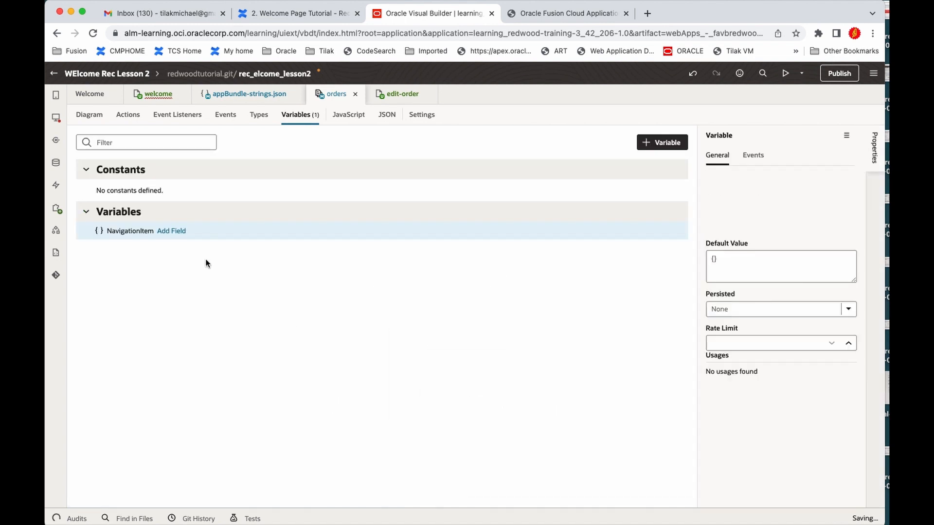
# Add the String fields id and icon to the NavigationItem variable, and enter label as the ID of another String field.
pyautogui.click(183, 232)
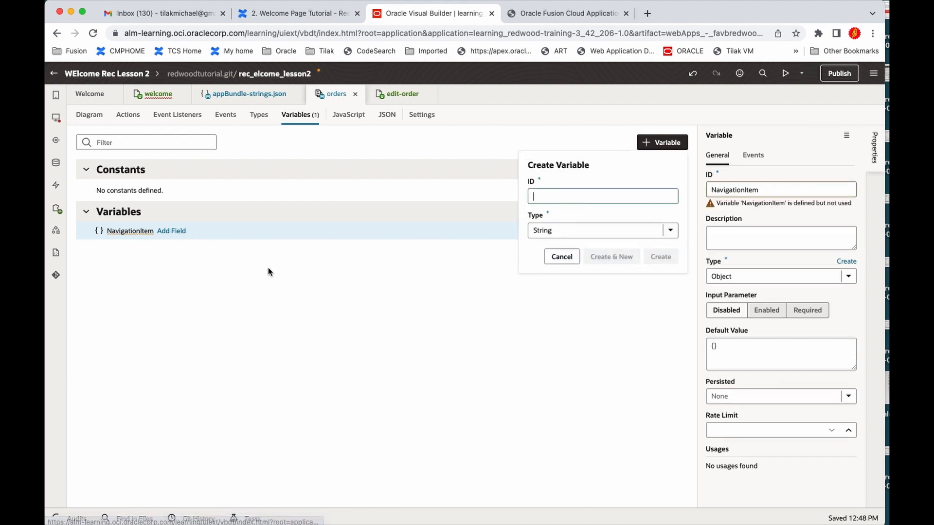
pyautogui.write('id')
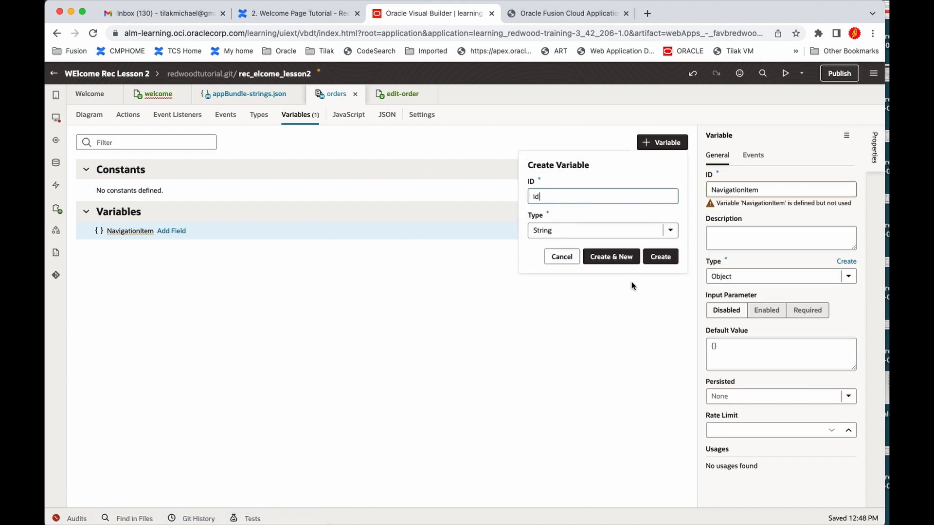
pyautogui.click(632, 257)
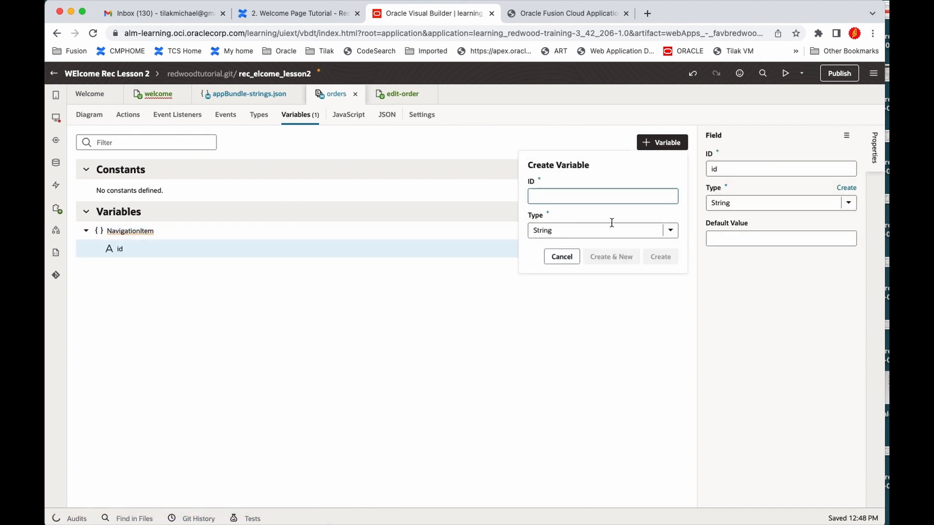
pyautogui.write('icon')
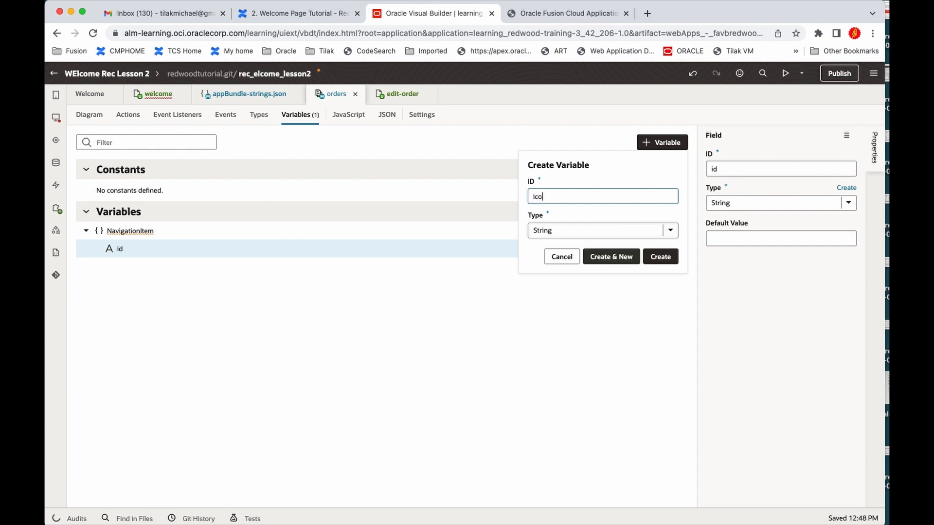
pyautogui.click(603, 261)
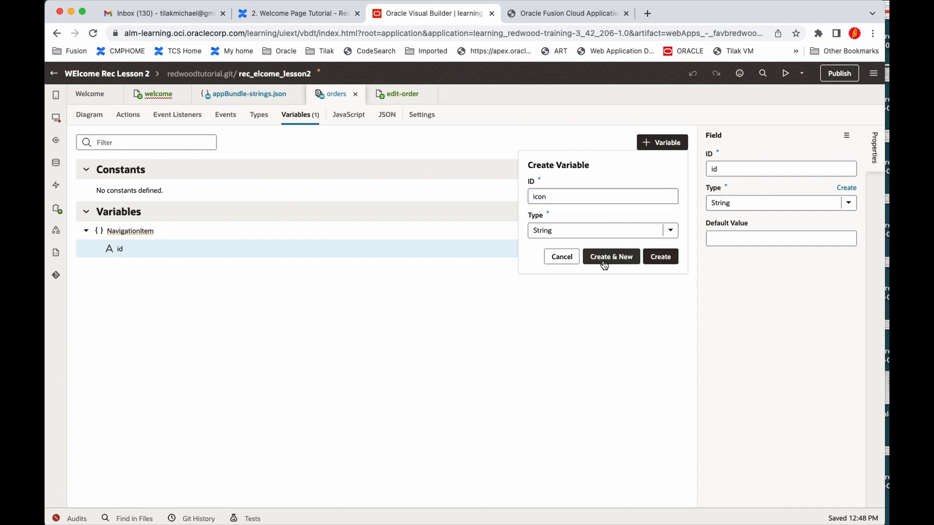
pyautogui.write('label')
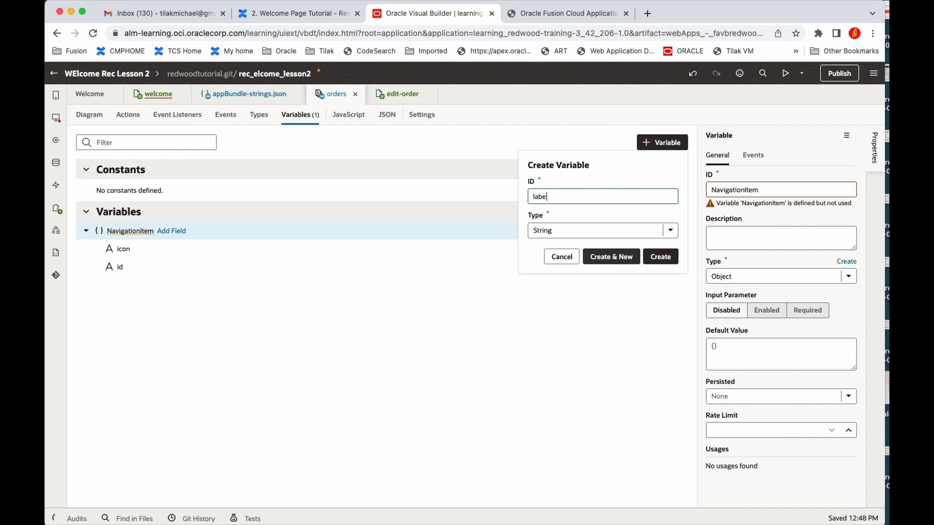
# Check substep 12 of the tutorial for the required field names, and finish creating the String field label in the NavigationItem variable.
pyautogui.click(308, 14)
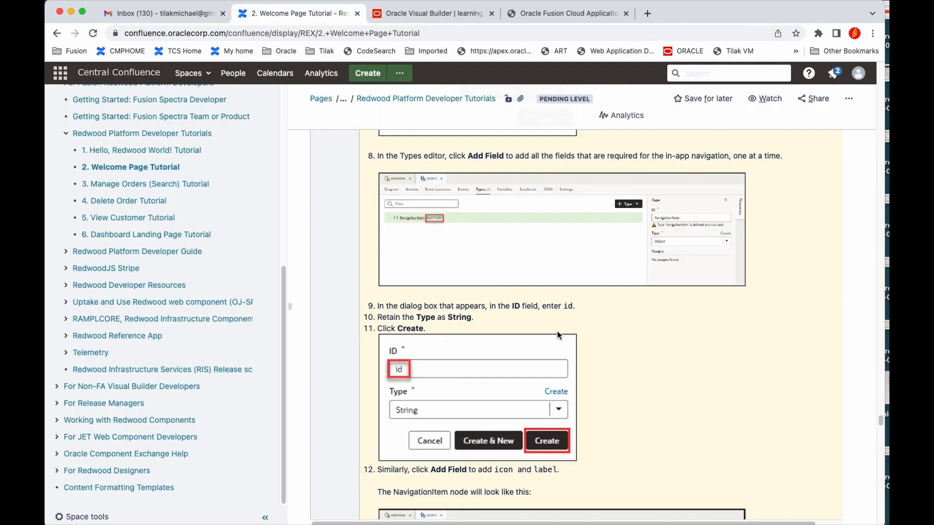
pyautogui.scroll(-3, 544, 335)
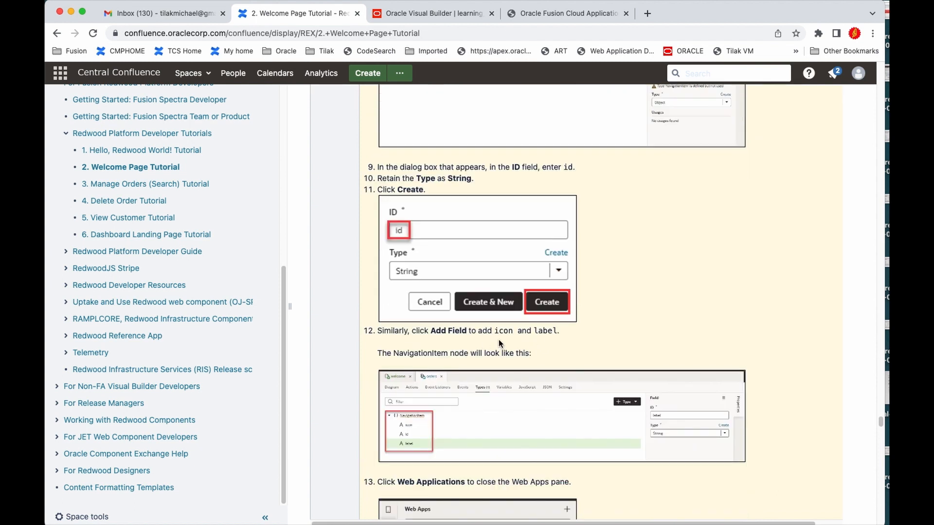
pyautogui.click(412, 14)
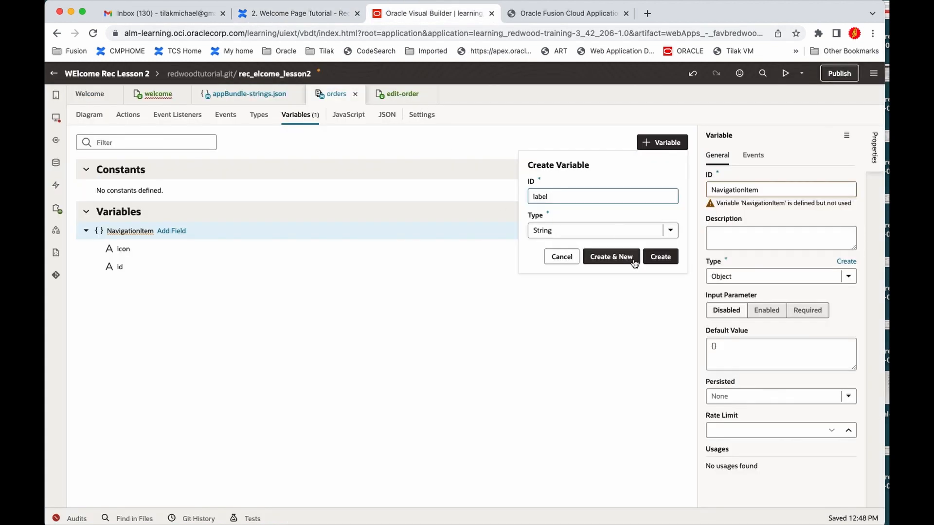
pyautogui.click(662, 257)
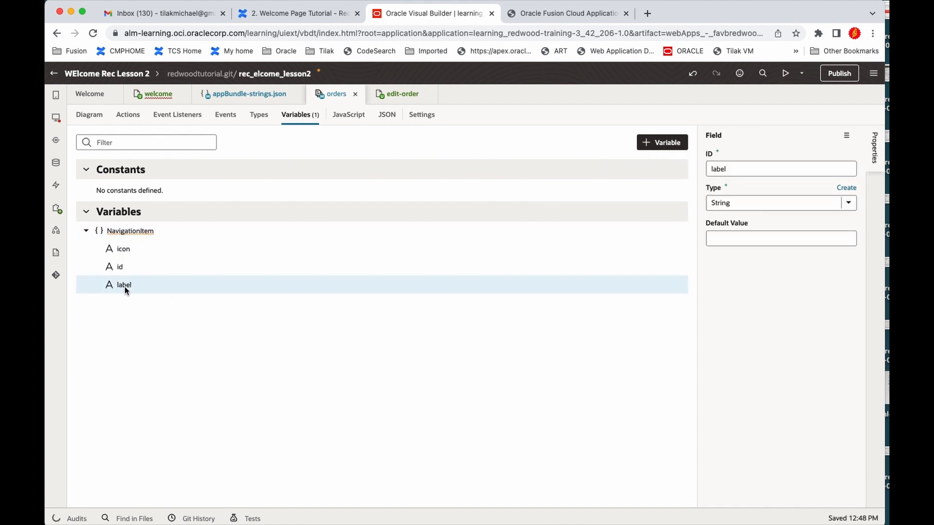
# Switch to the tutorial, read step 5.2.3 on creating the navigation variables, and recheck how step 5.2.2 defines the NavigationItem type.
pyautogui.click(282, 16)
pyautogui.scroll(-8, 469, 343)
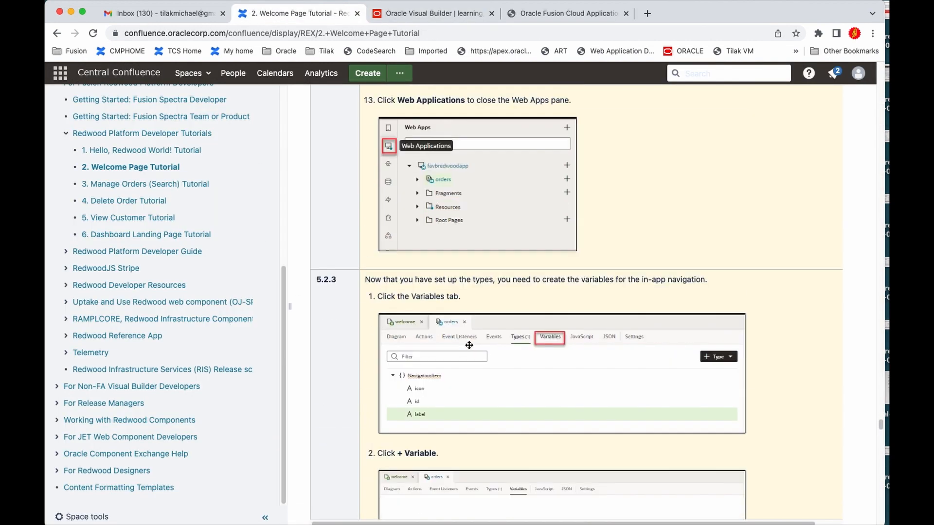
pyautogui.scroll(-6, 469, 345)
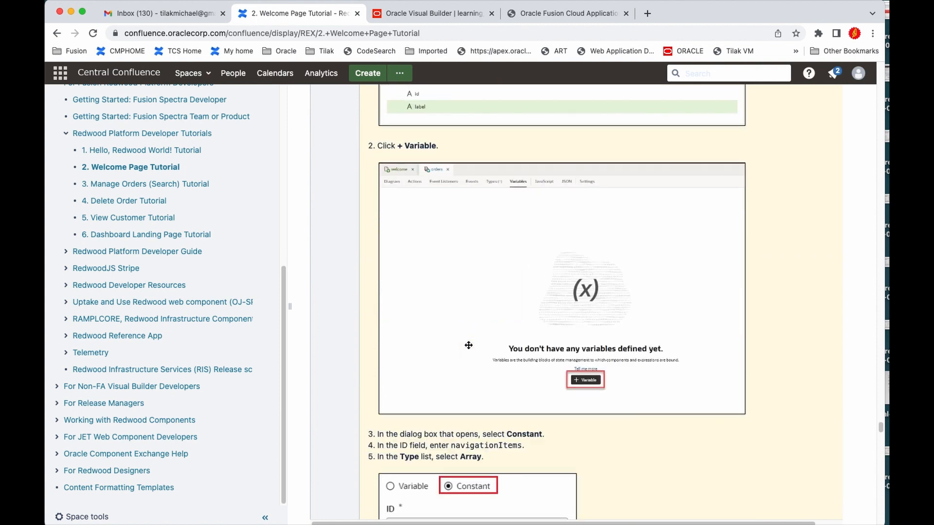
pyautogui.scroll(1, 468, 345)
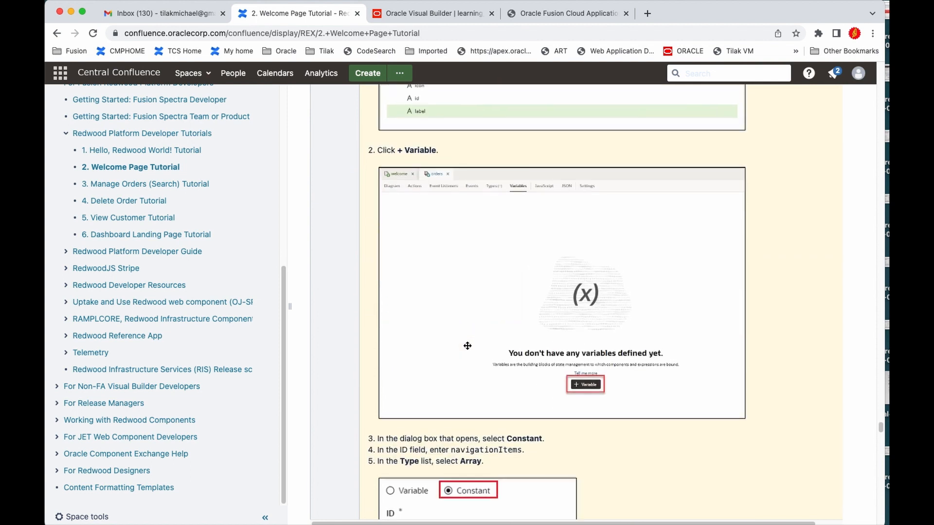
pyautogui.scroll(-8, 468, 346)
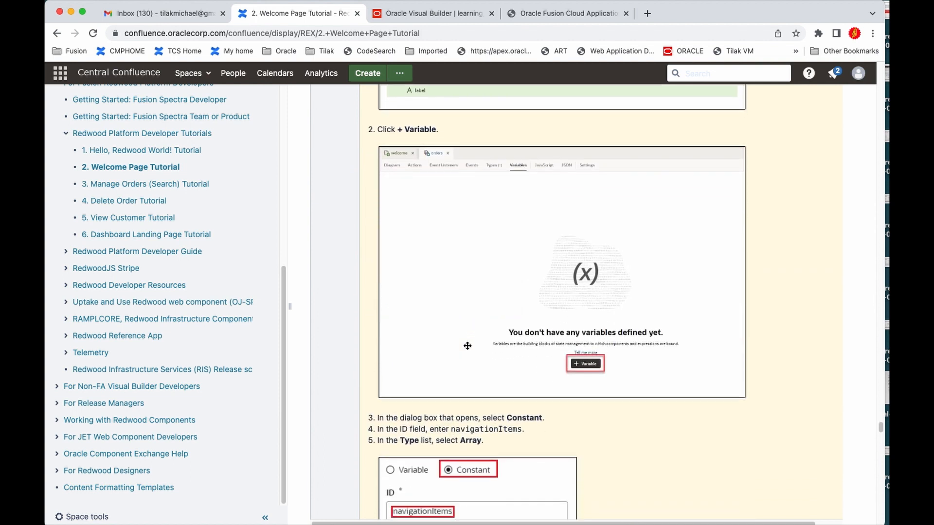
pyautogui.scroll(3, 467, 346)
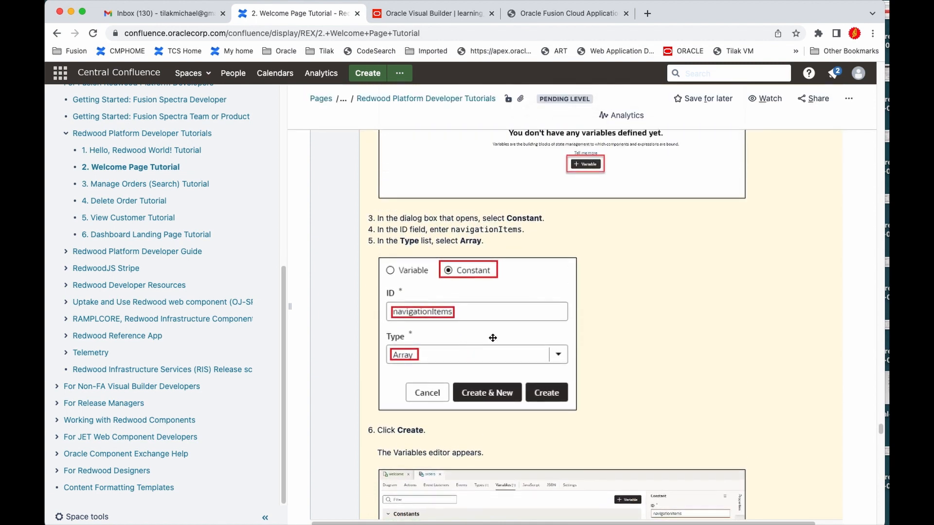
pyautogui.scroll(8, 469, 336)
pyautogui.scroll(-1, 474, 336)
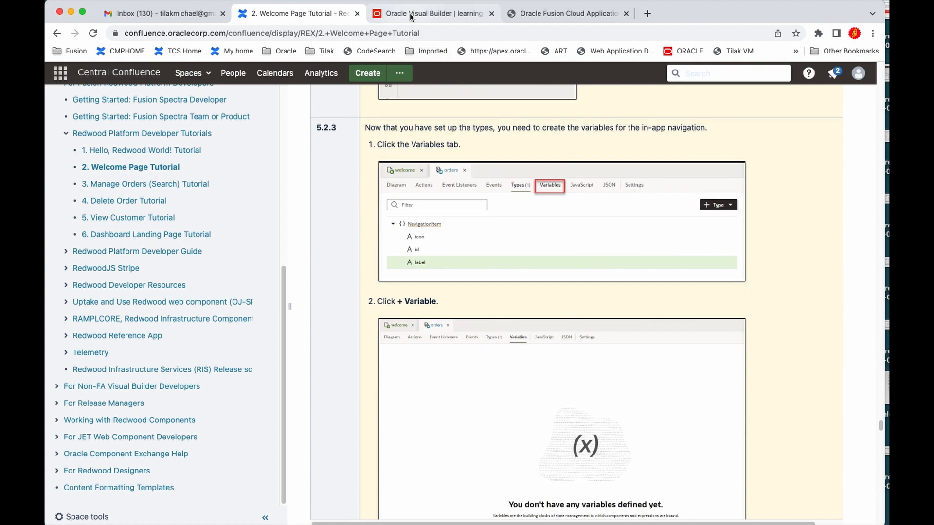
pyautogui.scroll(8, 488, 384)
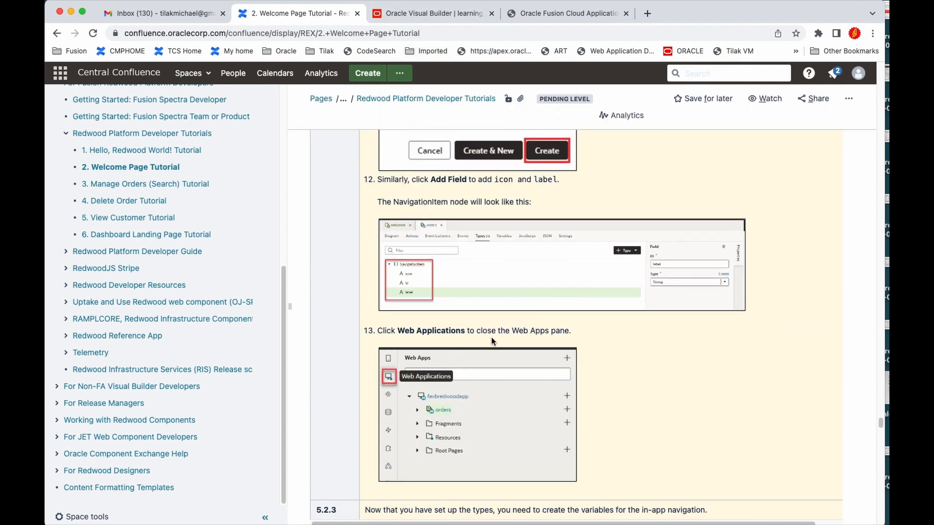
pyautogui.scroll(7, 513, 280)
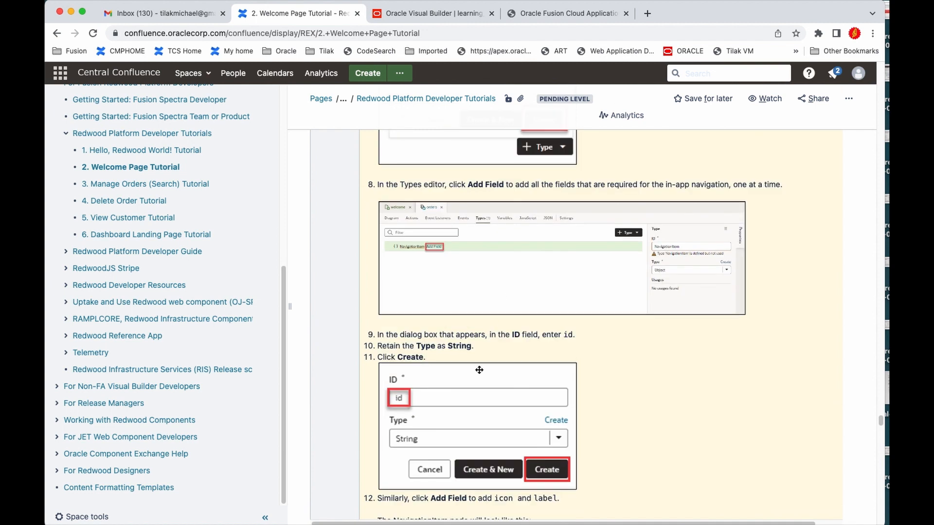
pyautogui.scroll(1, 479, 370)
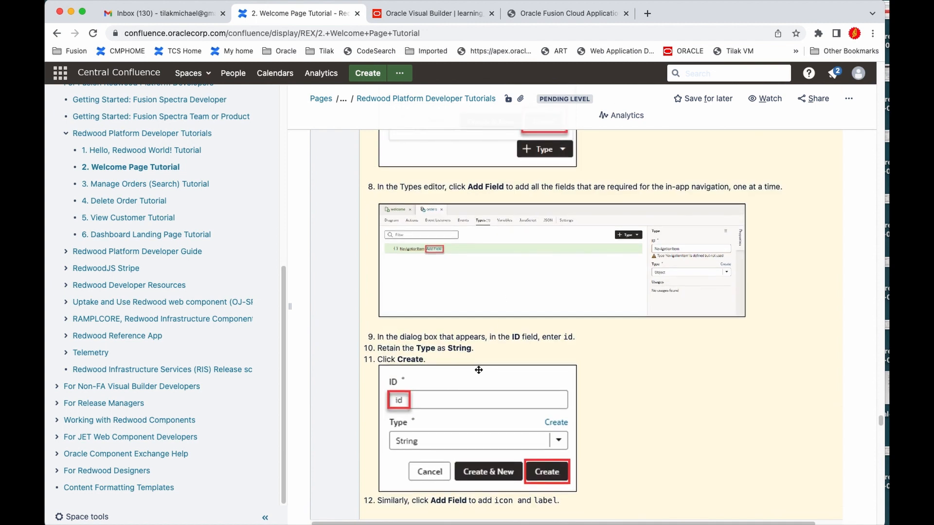
# Switch to Visual Builder and delete the NavigationItem variable from the orders flow.
pyautogui.click(423, 15)
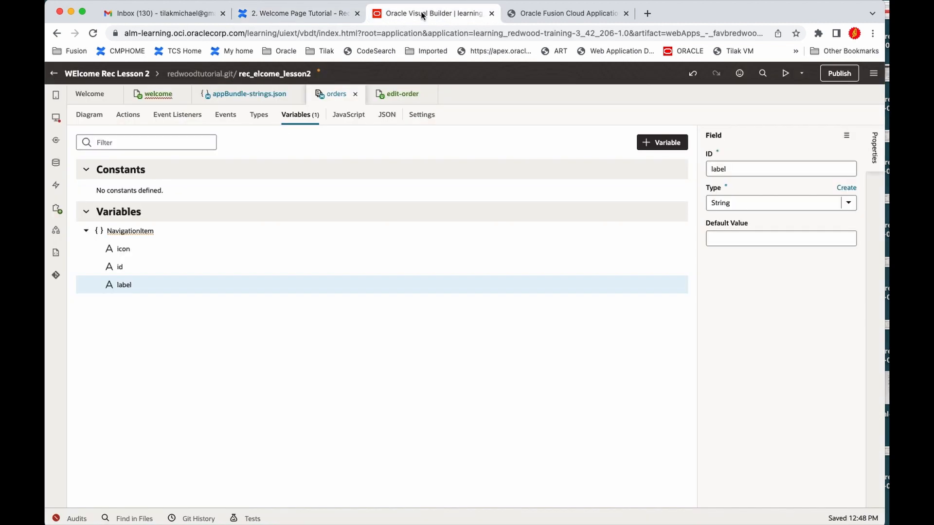
pyautogui.click(141, 229)
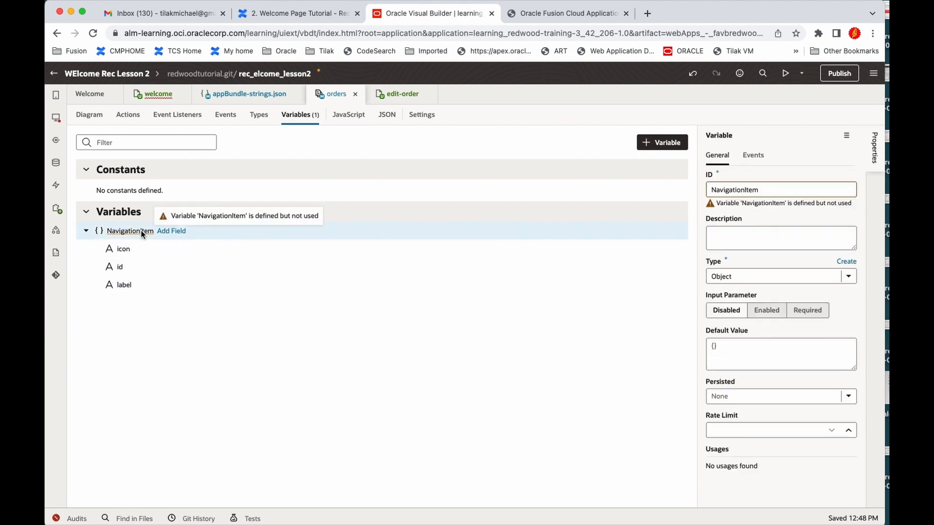
pyautogui.rightClick(141, 229)
pyautogui.click(178, 314)
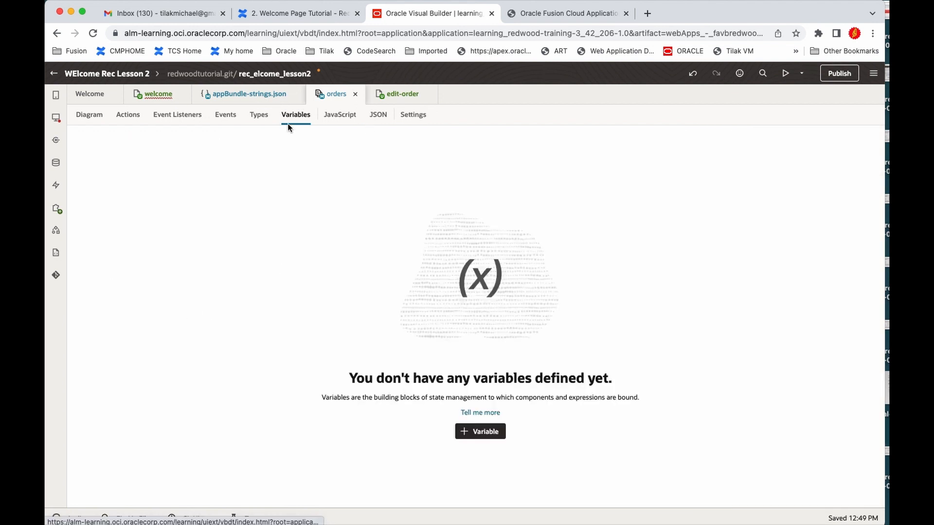
# Create a custom Object type with the ID NavigationItem in the orders flow.
pyautogui.click(260, 117)
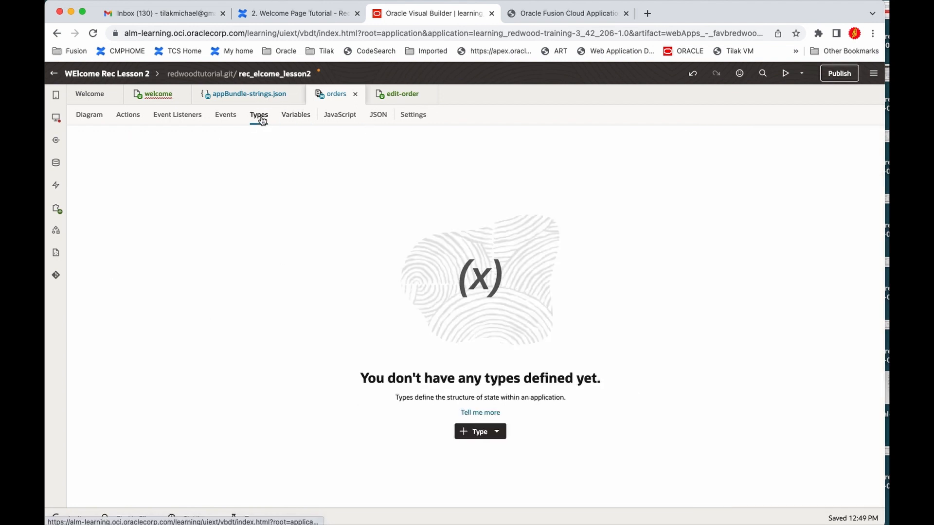
pyautogui.click(480, 434)
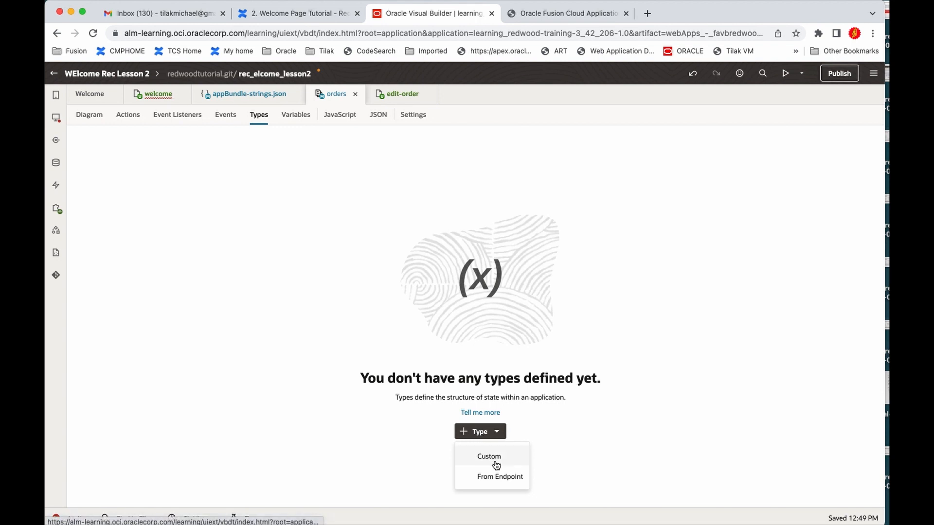
pyautogui.click(495, 462)
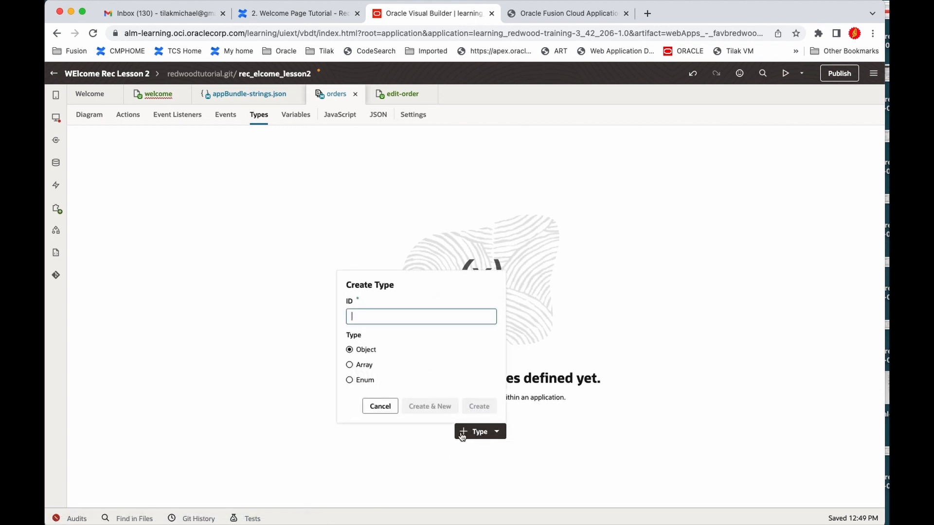
pyautogui.write('NavigationItem')
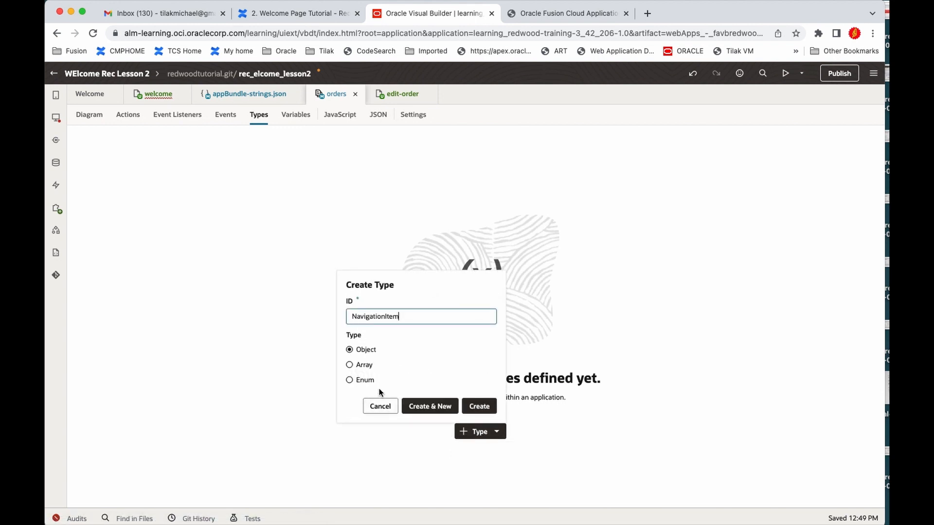
pyautogui.click(479, 412)
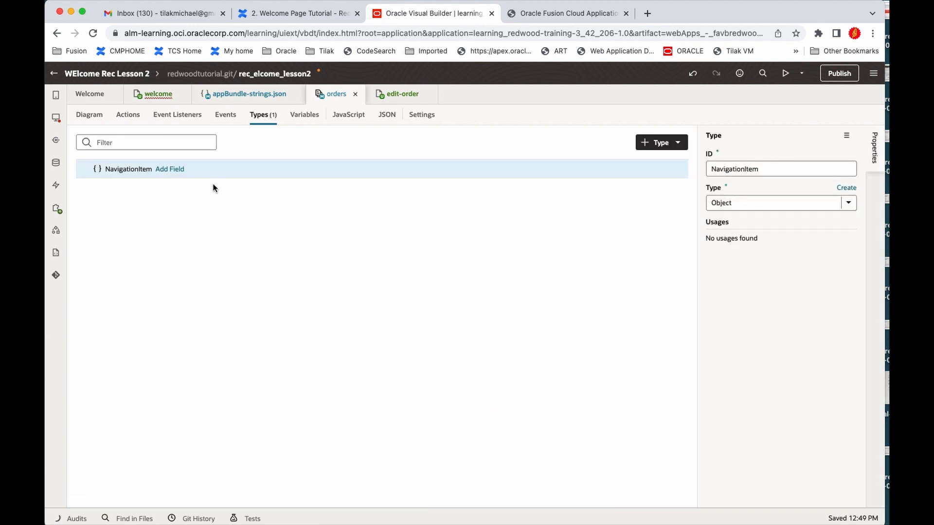
# Add the String fields id and icon to the NavigationItem type, and enter label as the ID of another String field.
pyautogui.click(173, 170)
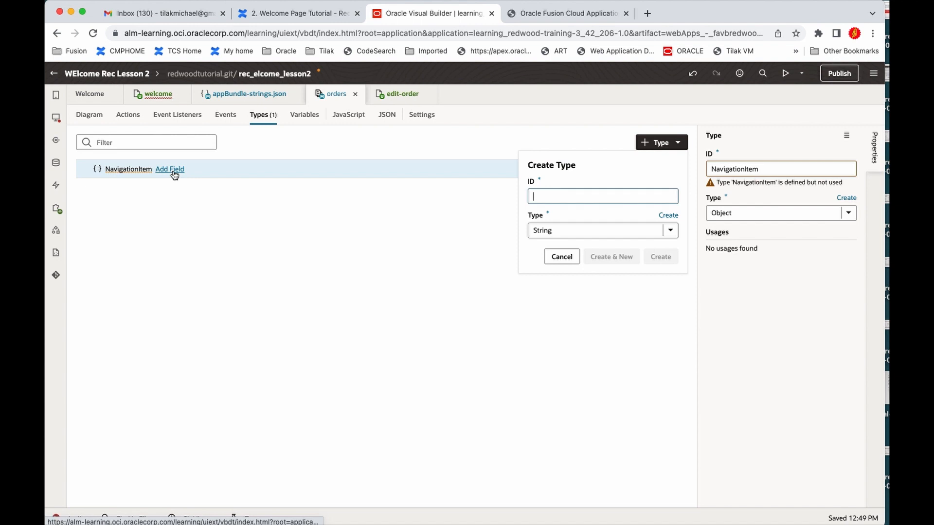
pyautogui.write('id')
pyautogui.press('Return')
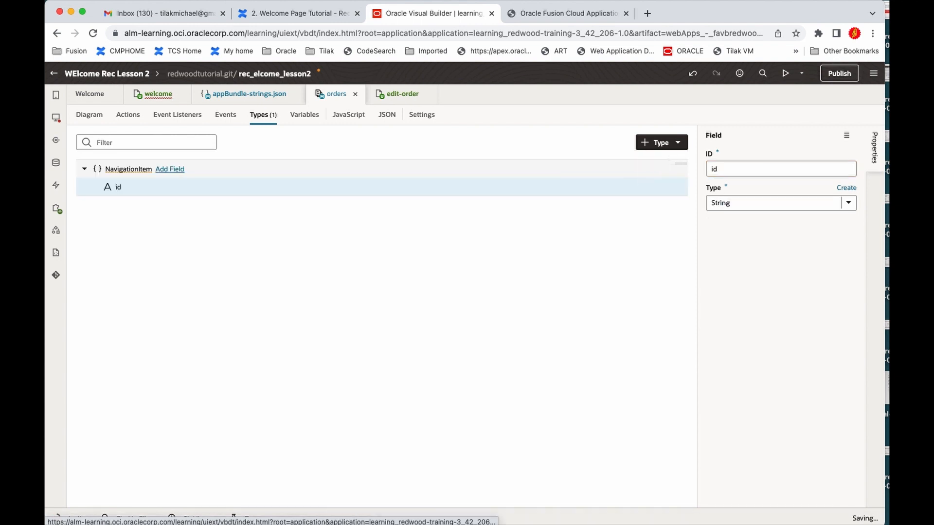
pyautogui.click(184, 186)
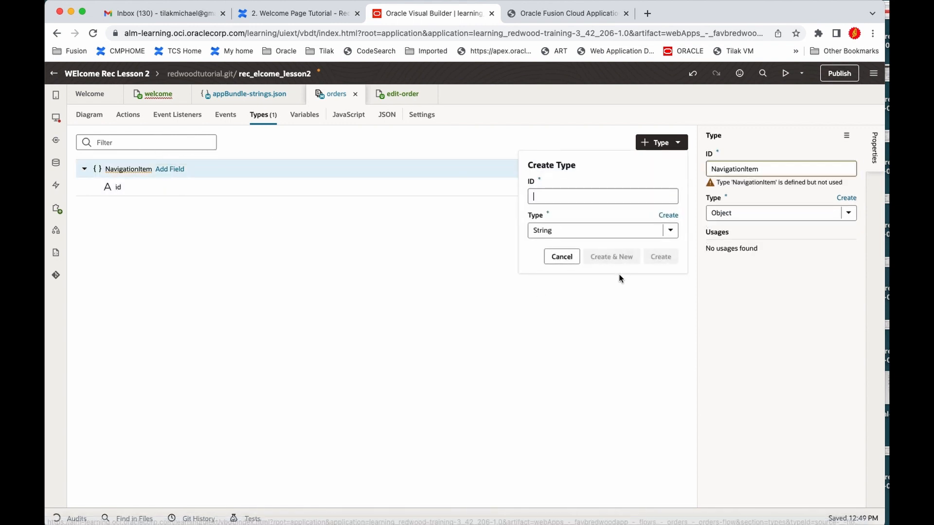
pyautogui.write('icon')
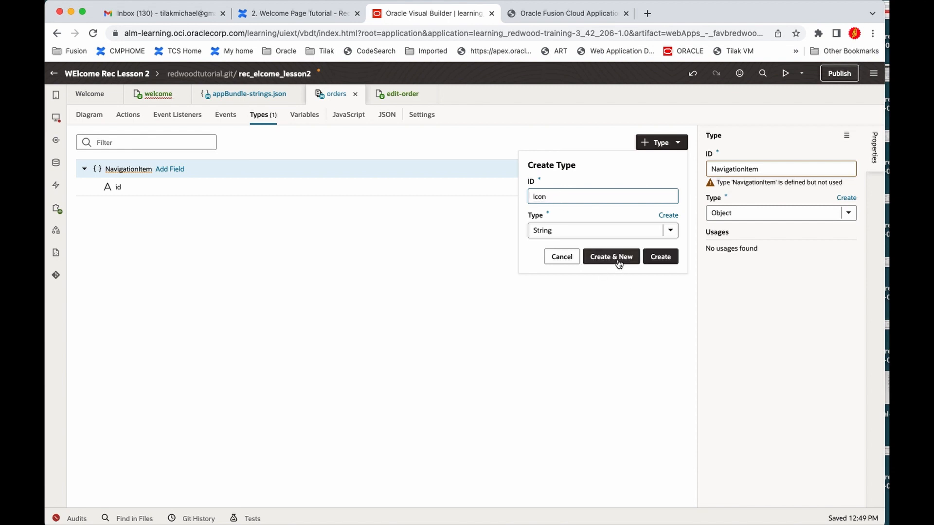
pyautogui.click(617, 259)
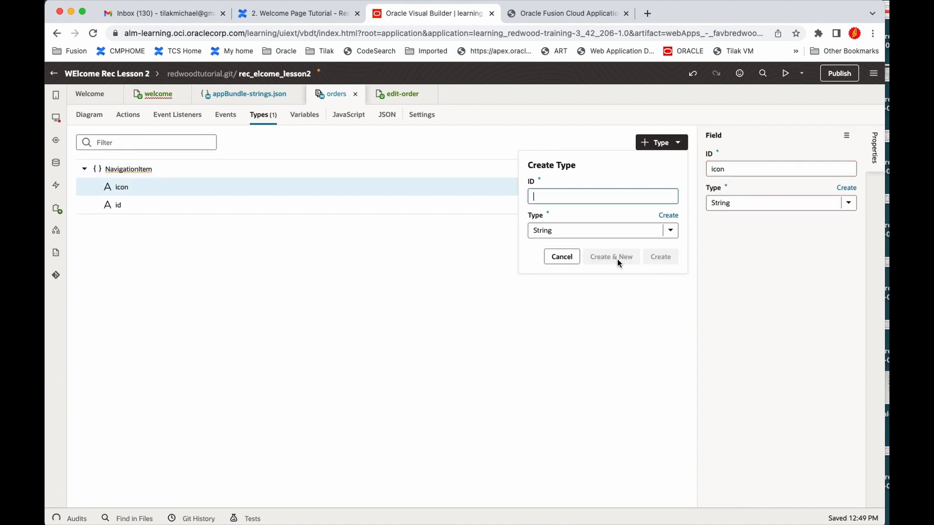
pyautogui.write('label')
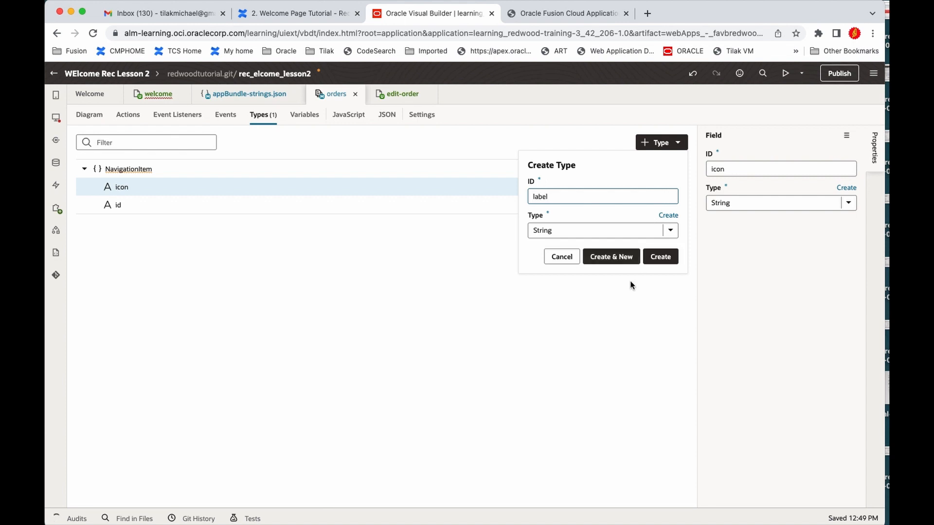
# Add the String field label to the NavigationItem type and open the orders flow's variables.
pyautogui.click(661, 258)
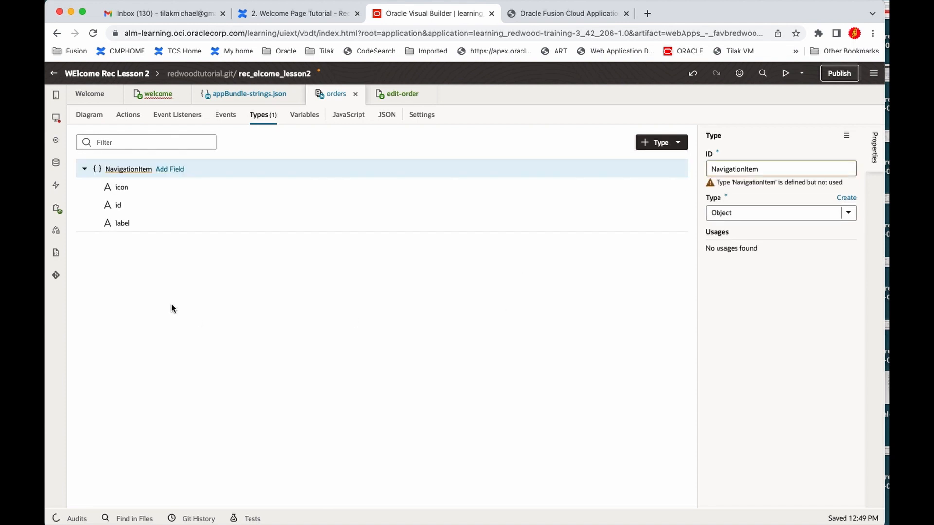
pyautogui.click(305, 116)
# Switch to the Confluence Welcome Page Tutorial, find the variable creation instructions in section 5.2.3 and copy the constant ID navigationItems.
pyautogui.click(315, 17)
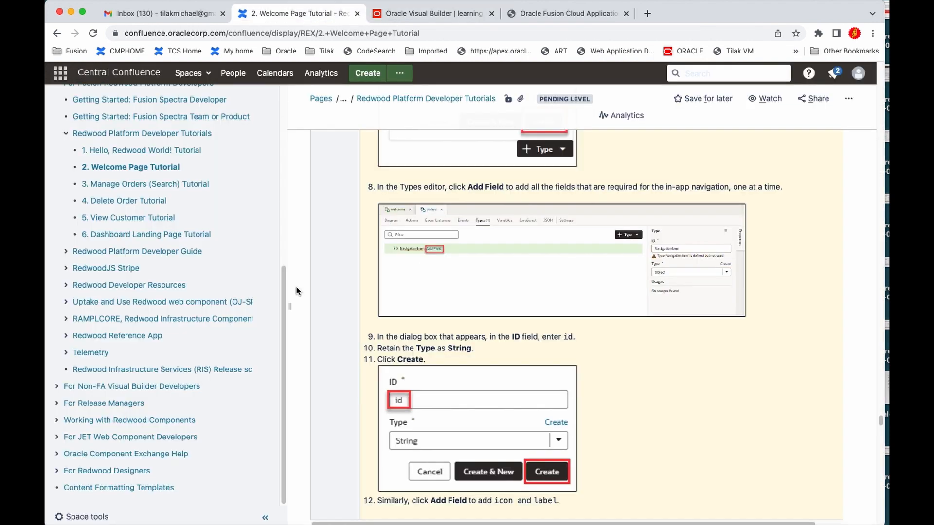
pyautogui.scroll(-7, 543, 412)
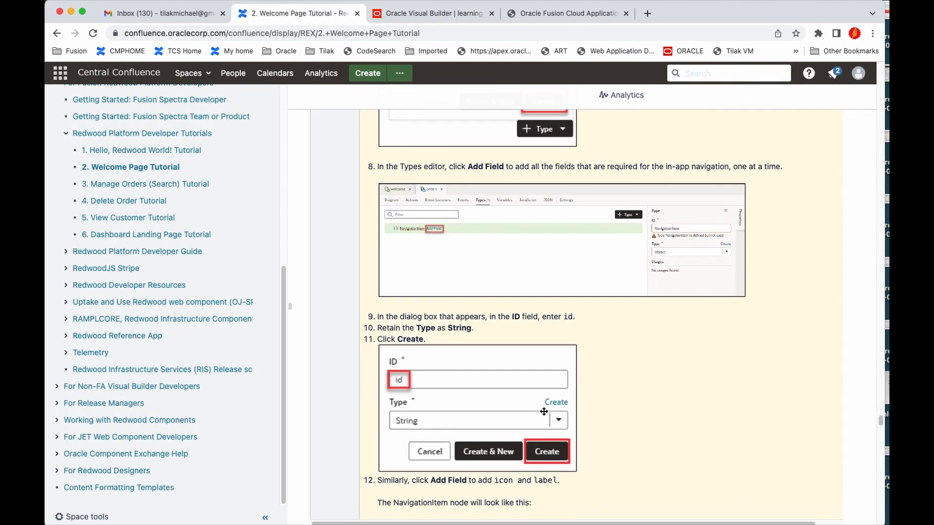
pyautogui.scroll(-4, 543, 412)
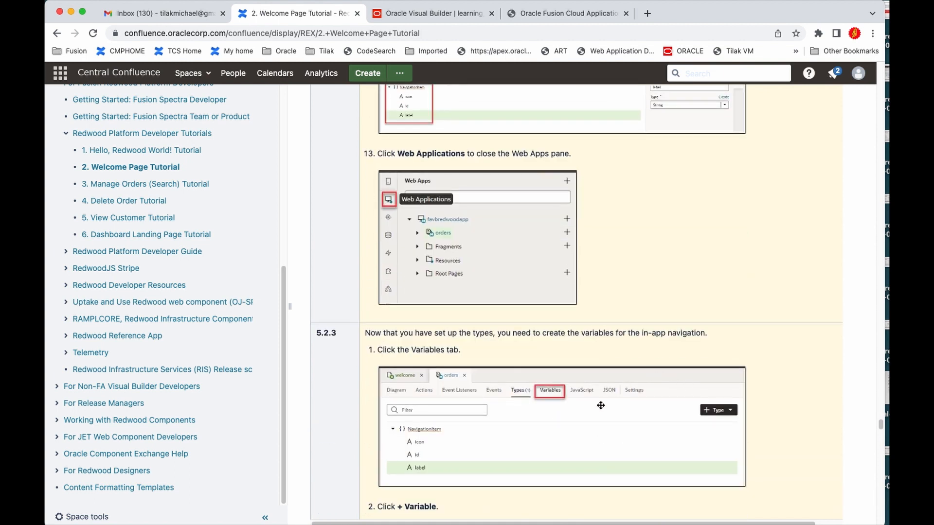
pyautogui.scroll(-4, 558, 441)
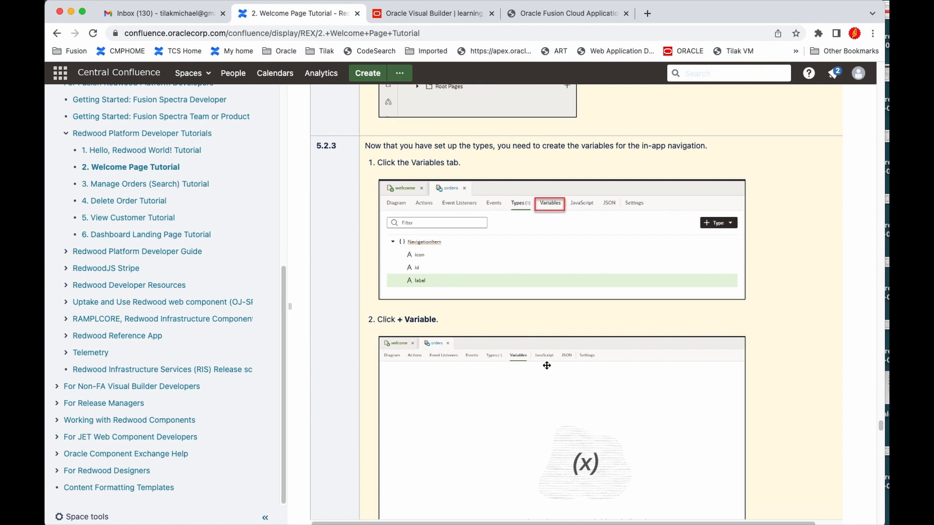
pyautogui.scroll(-9, 512, 365)
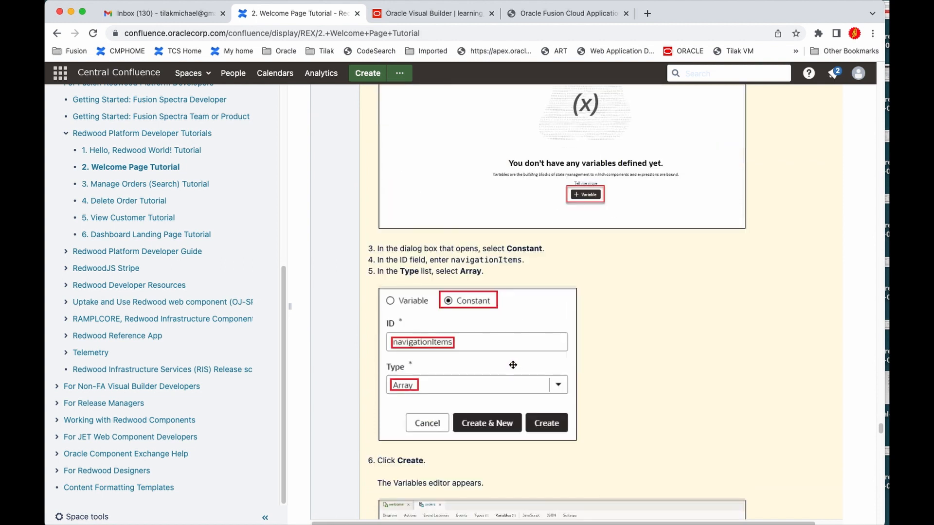
pyautogui.scroll(8, 512, 364)
pyautogui.scroll(-10, 513, 365)
pyautogui.scroll(2, 513, 364)
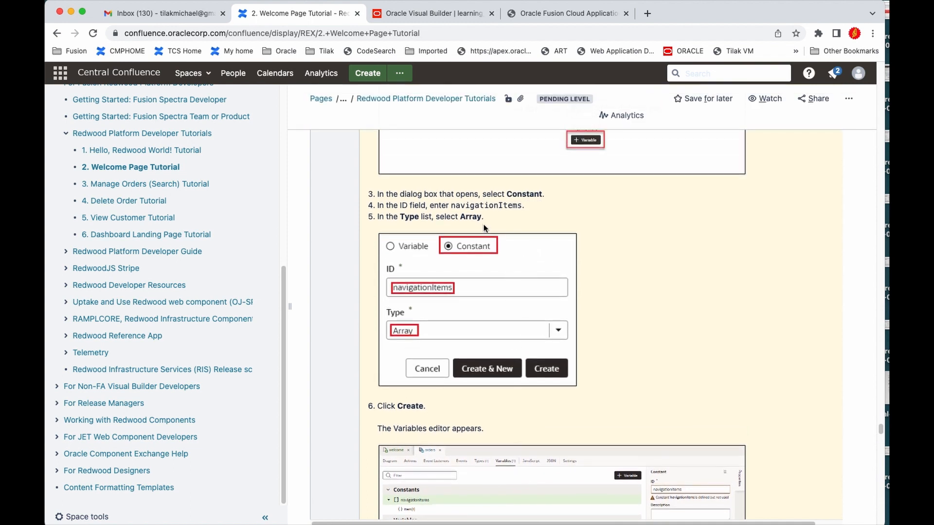
pyautogui.doubleClick(482, 204)
pyautogui.press('super+c')
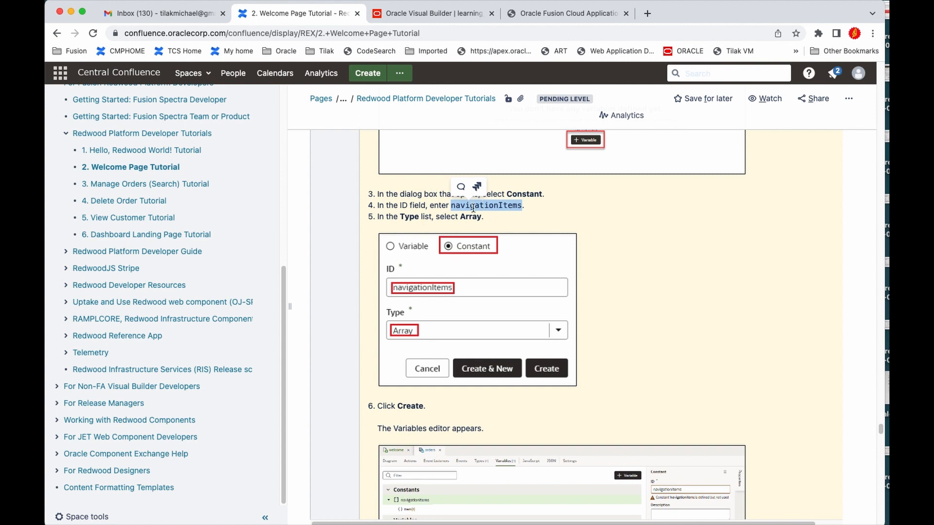
# Back in Visual Builder, create a constant in the orders flow with ID navigationItems and type NavigationItem.
pyautogui.click(417, 14)
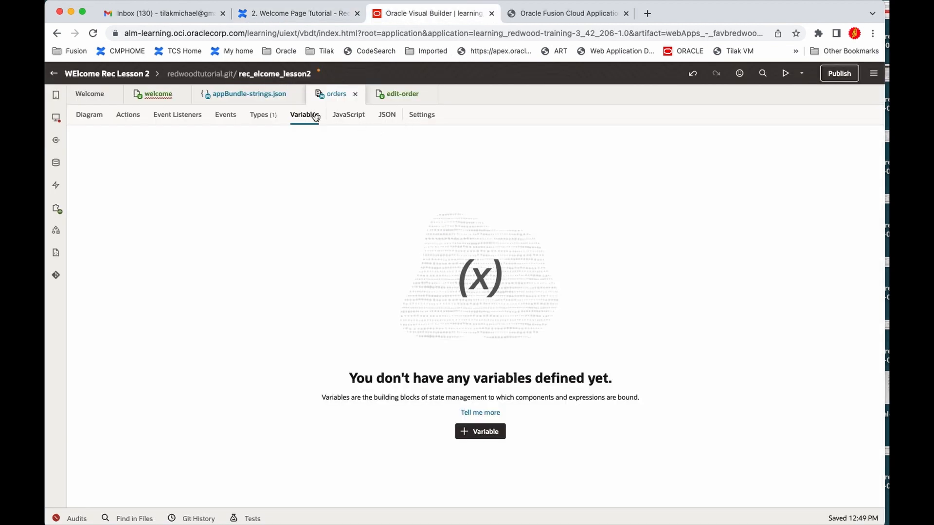
pyautogui.click(477, 432)
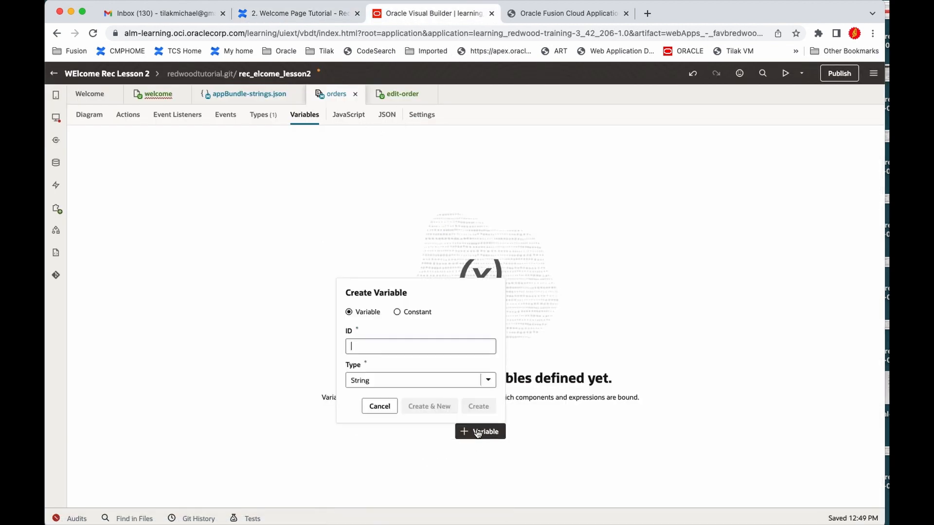
pyautogui.click(414, 313)
pyautogui.click(387, 348)
pyautogui.press('super+v')
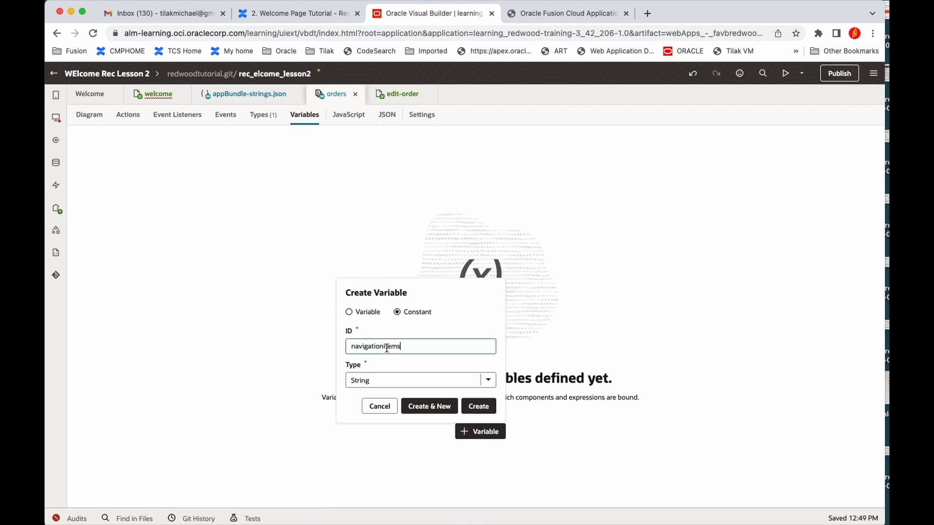
pyautogui.click(487, 380)
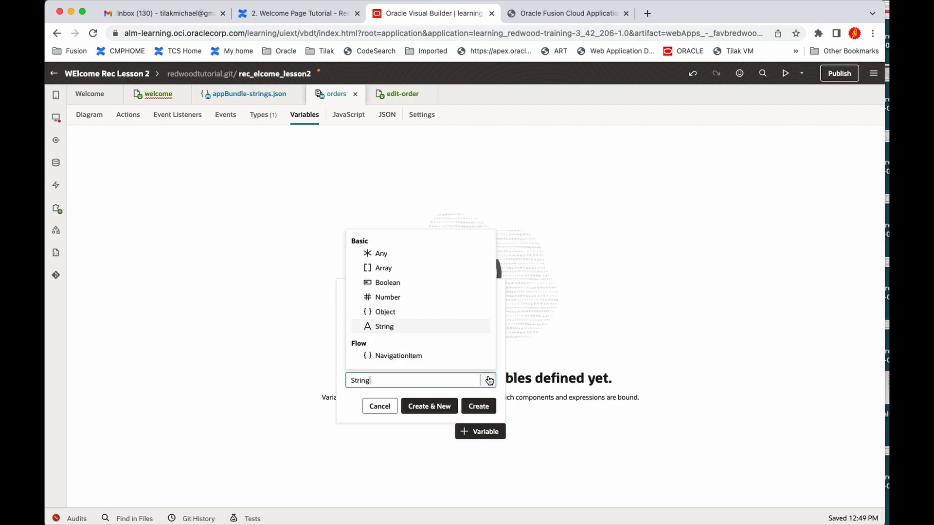
pyautogui.click(416, 356)
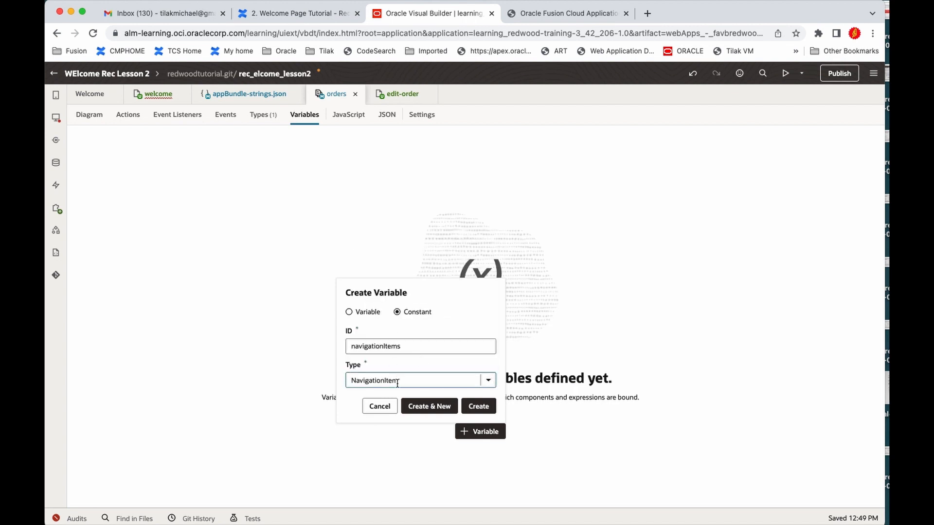
pyautogui.click(494, 407)
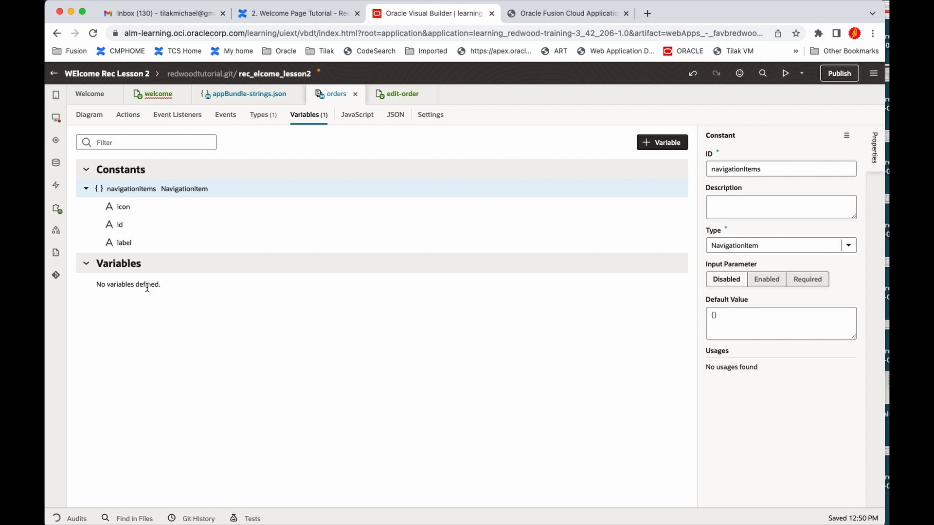
# Check the Confluence tutorial for the type and array item type settings of the navigationItems constant.
pyautogui.moveTo(146, 192)
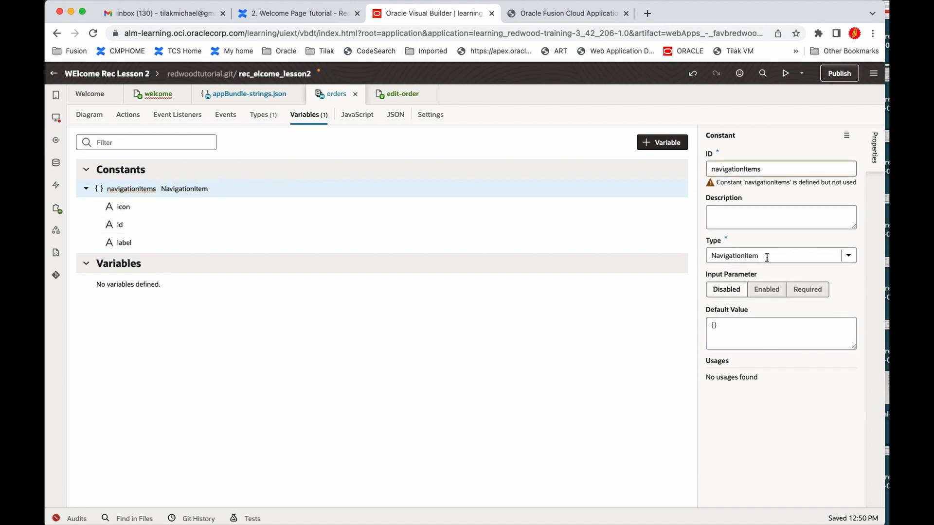
pyautogui.click(756, 339)
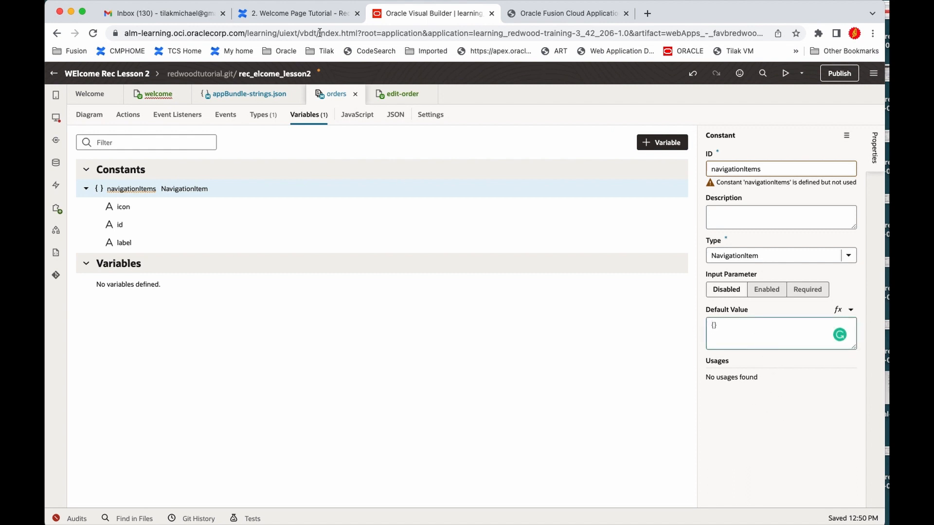
pyautogui.click(274, 12)
pyautogui.scroll(-10, 454, 363)
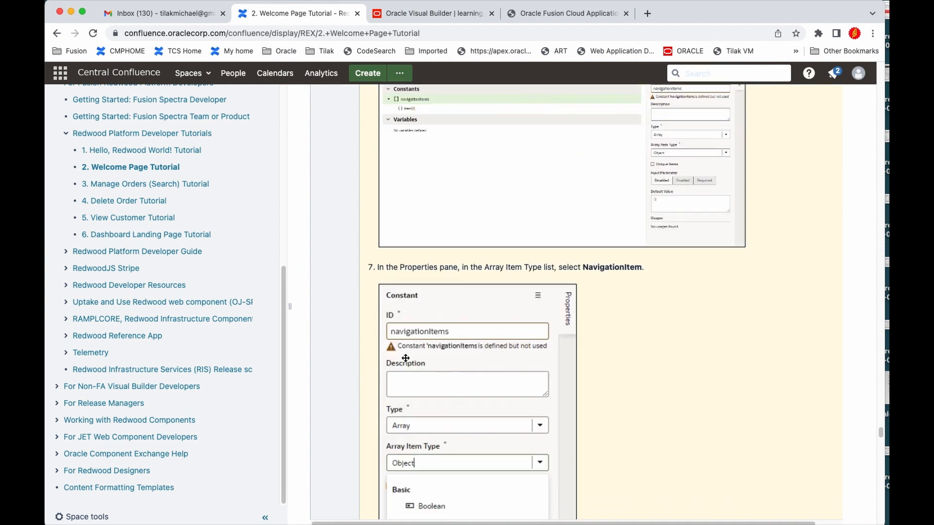
pyautogui.scroll(-2, 454, 362)
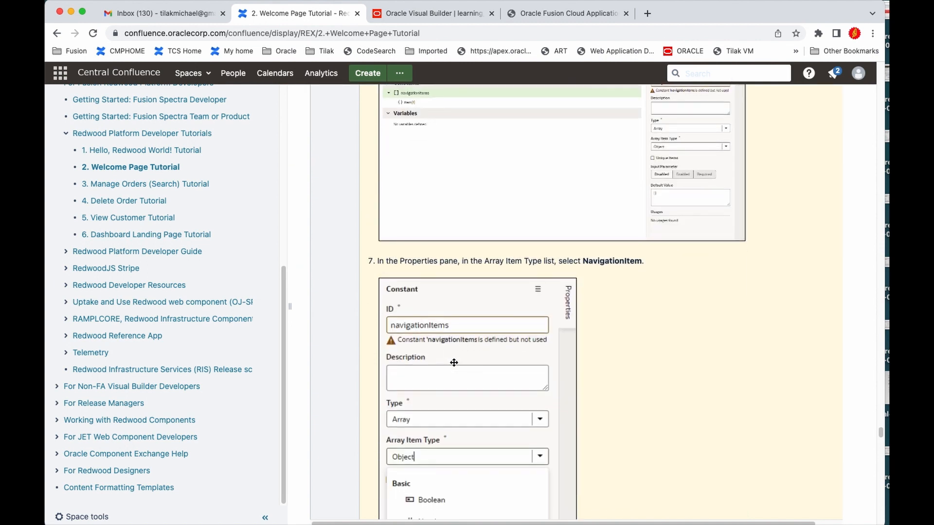
pyautogui.scroll(-3, 454, 362)
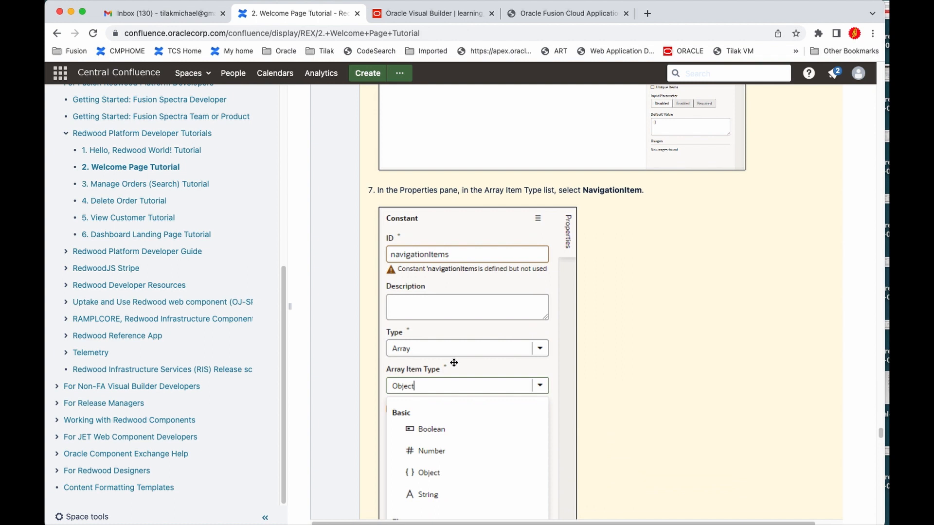
pyautogui.scroll(1, 454, 362)
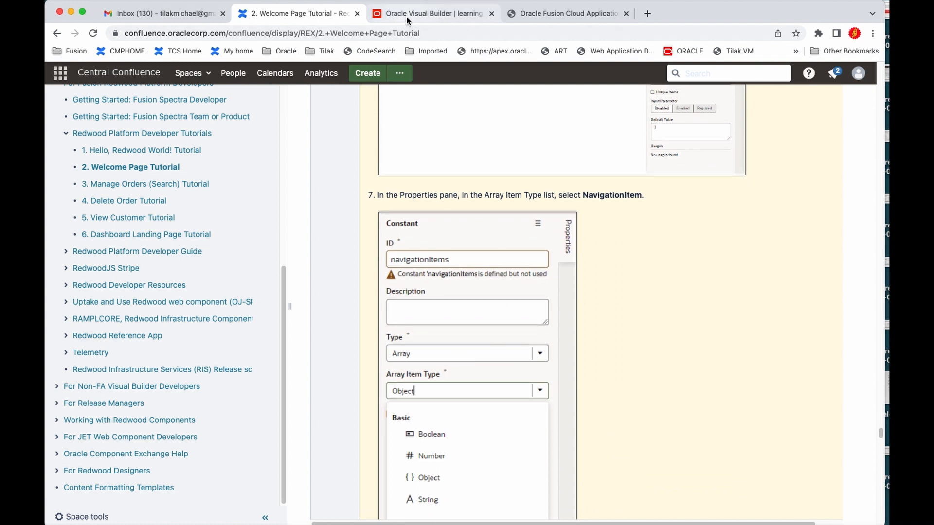
# In Visual Builder, set the navigationItems constant's type to Array and its array item type to NavigationItem.
pyautogui.click(406, 16)
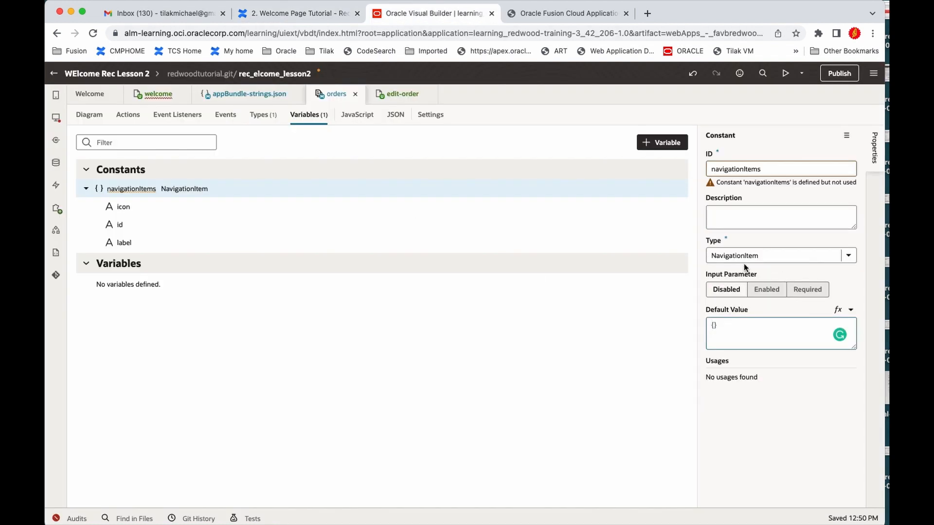
pyautogui.click(849, 257)
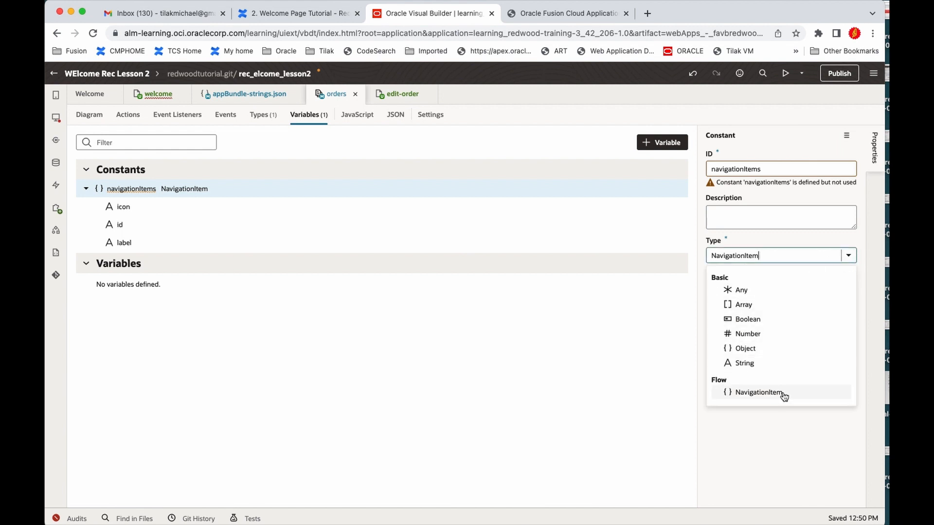
pyautogui.click(759, 305)
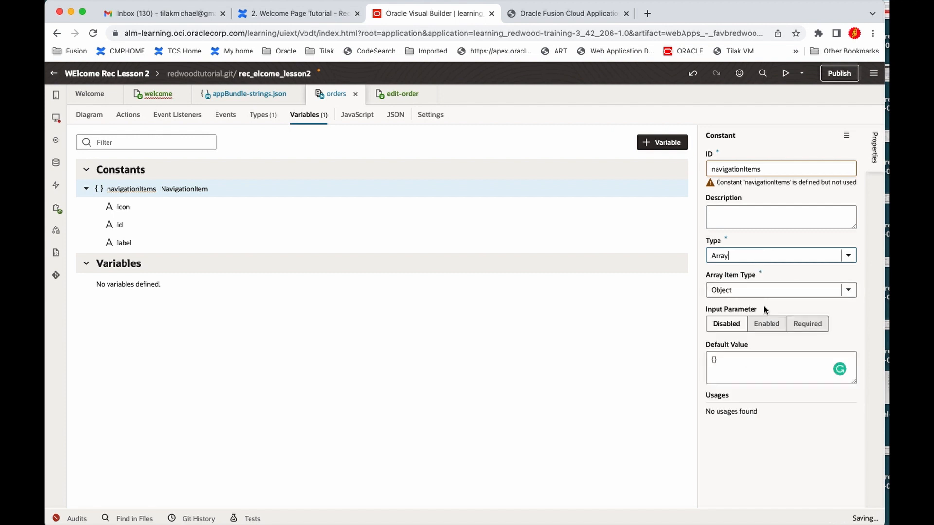
pyautogui.click(848, 291)
pyautogui.click(767, 398)
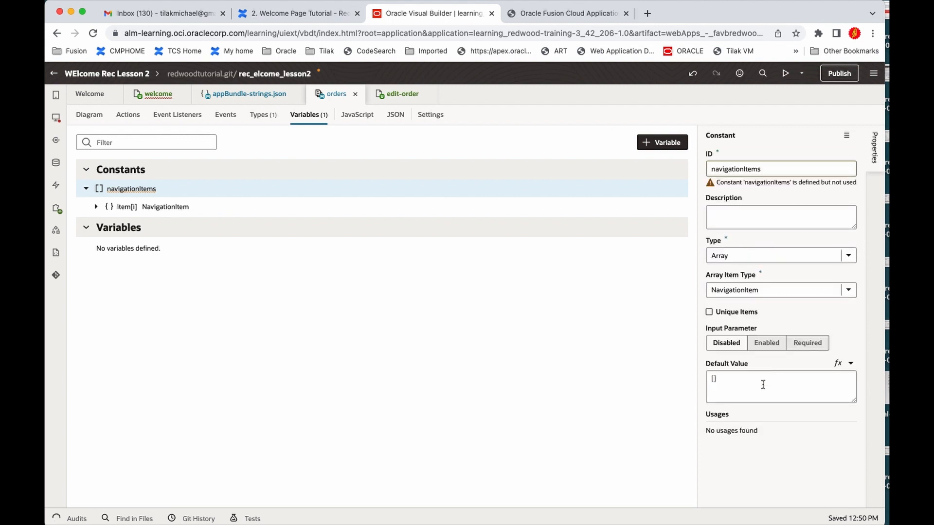
# Find section 5.2.4 in the Confluence tutorial and copy the full expression given for the constant's default value.
pyautogui.click(292, 13)
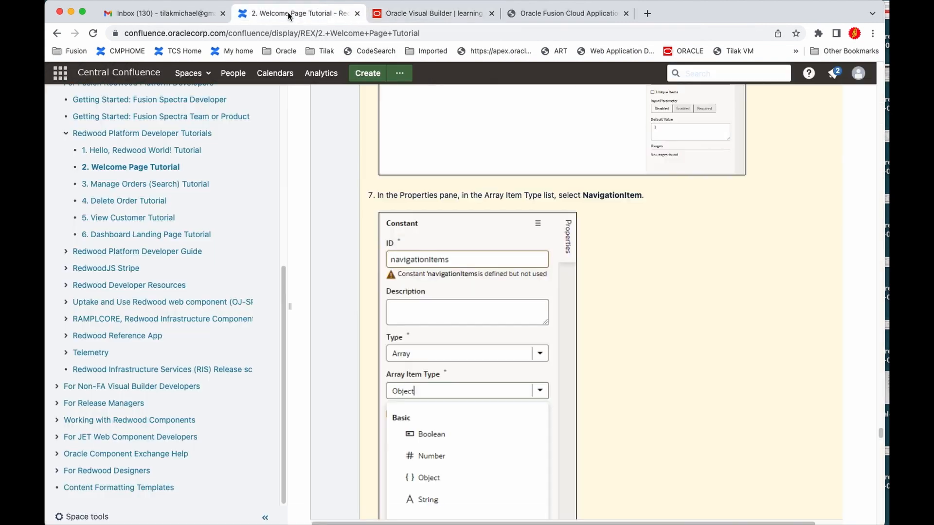
pyautogui.scroll(-10, 489, 402)
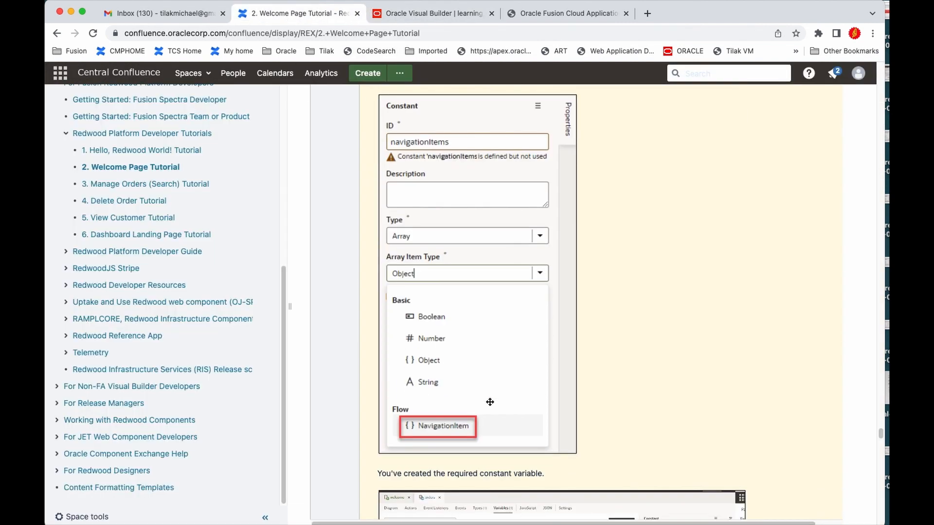
pyautogui.scroll(-4, 490, 403)
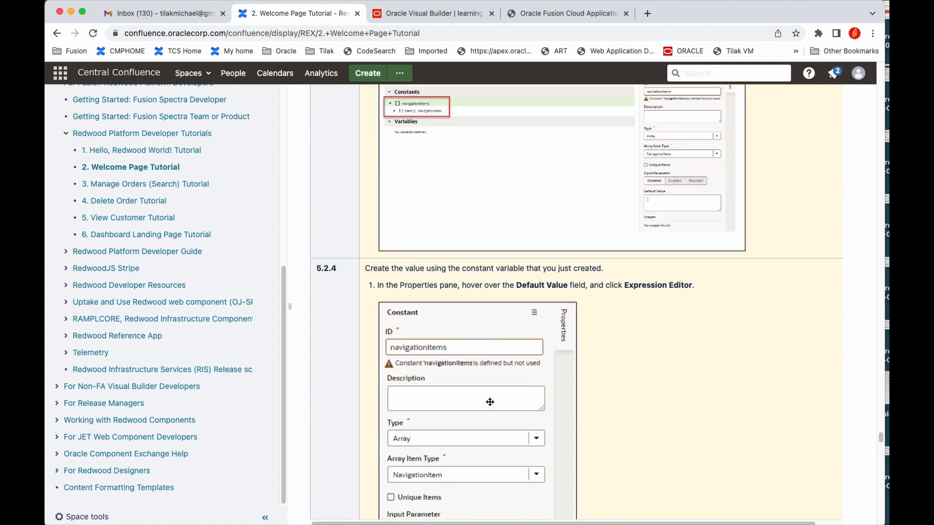
pyautogui.scroll(-2, 494, 454)
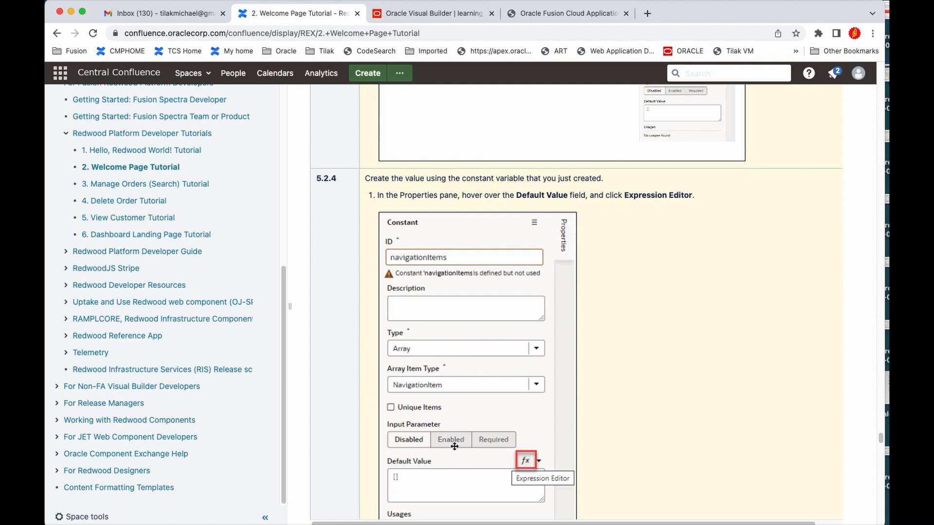
pyautogui.scroll(-4, 447, 445)
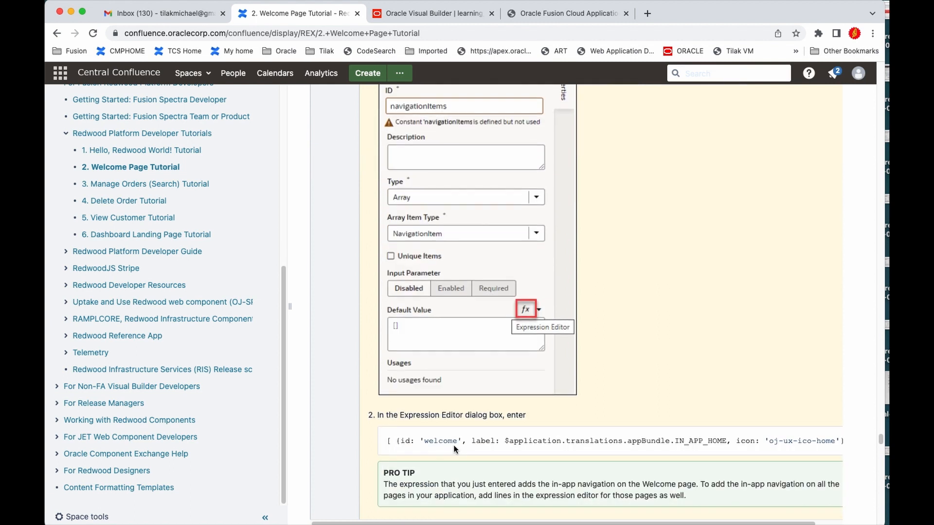
pyautogui.tripleClick(386, 430)
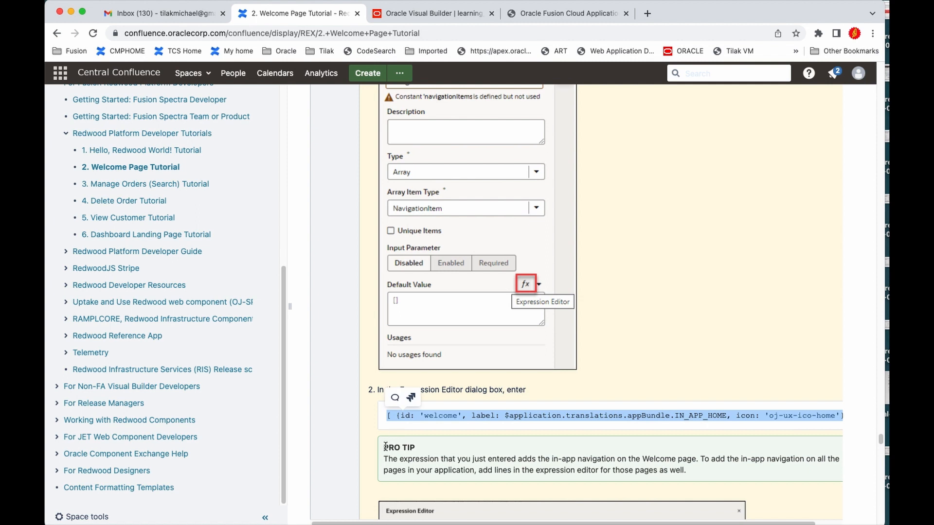
# In Visual Builder, save [ {id: 'welcome', label: $application.translations.appBundle.IN_APP_HOME, icon: 'oj-ux-ico-home'} ] as the navigationItems constant's default value expression.
pyautogui.click(412, 16)
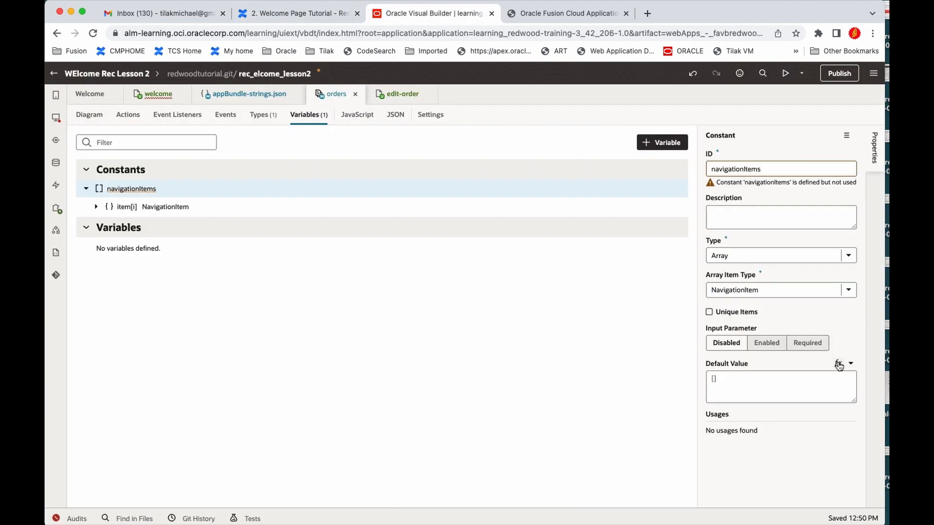
pyautogui.click(834, 364)
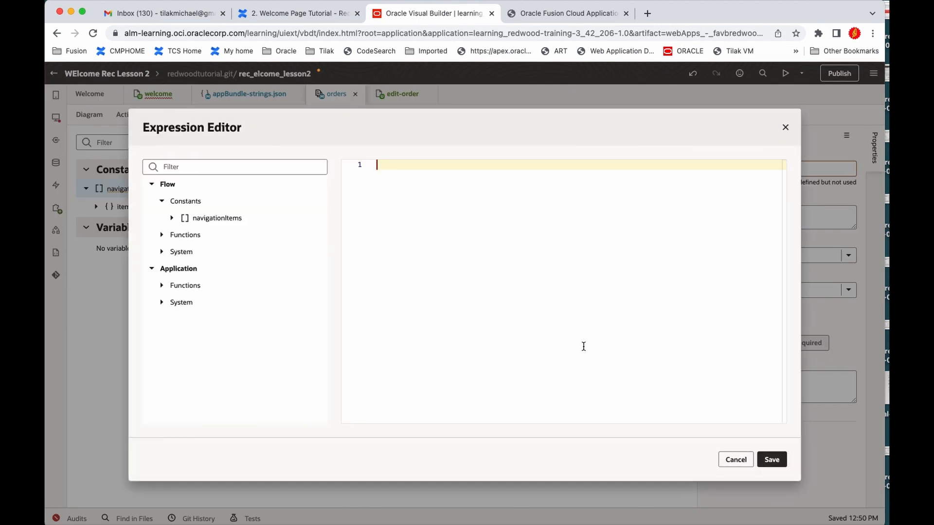
pyautogui.write("{id: 'welcome', label: $application.translations.appBundle.IN_APP_HOME, icon: 'oj-ux-ico-home'} ]")
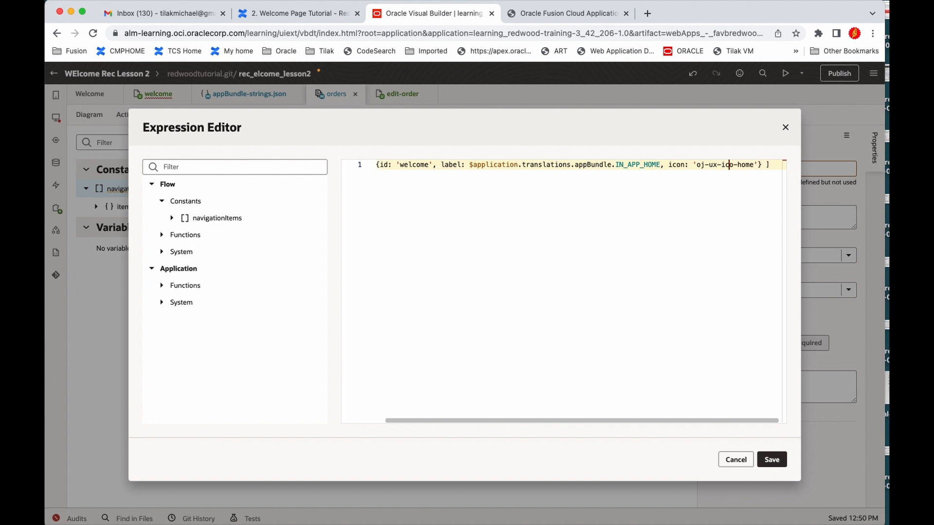
pyautogui.click(377, 165)
pyautogui.write('[')
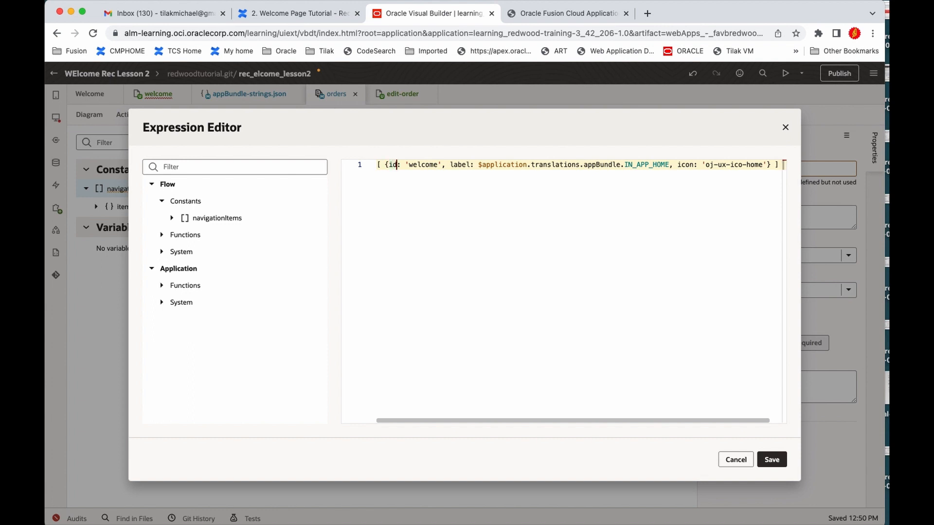
pyautogui.press('Right')
pyautogui.press('Right')
pyautogui.press('Right')
pyautogui.press('Right')
pyautogui.press('Right')
pyautogui.press('Right')
pyautogui.click(777, 459)
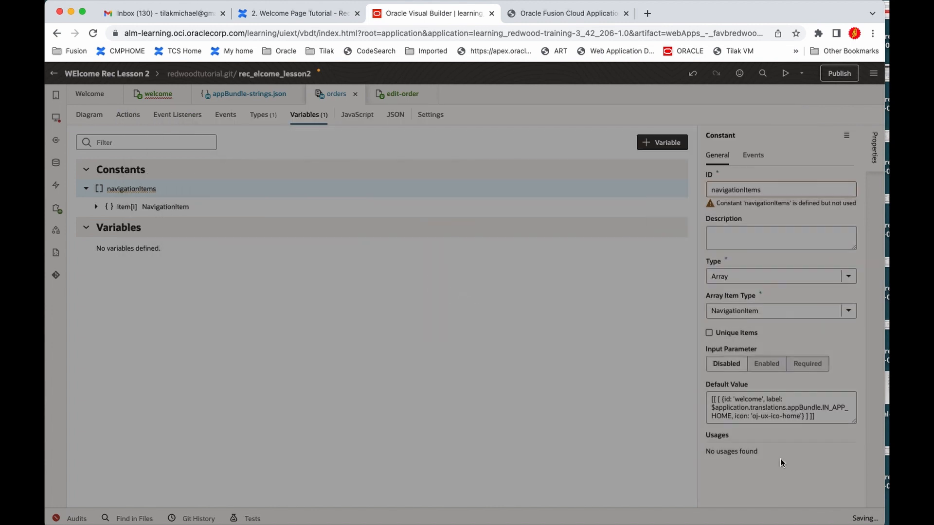
# Compare the navigationItems constant's default value in Visual Builder with the Properties pane screenshot in the Confluence tutorial.
pyautogui.click(292, 14)
pyautogui.scroll(-5, 465, 414)
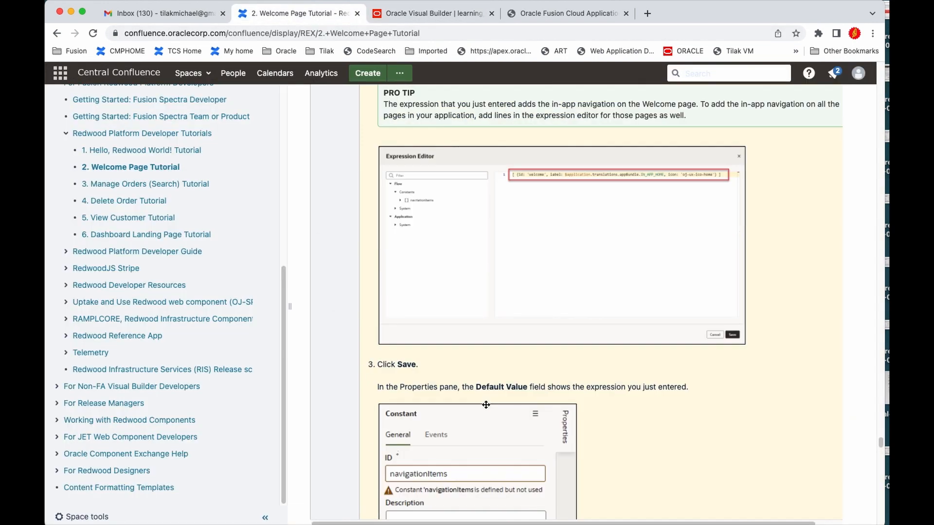
pyautogui.scroll(-3, 602, 317)
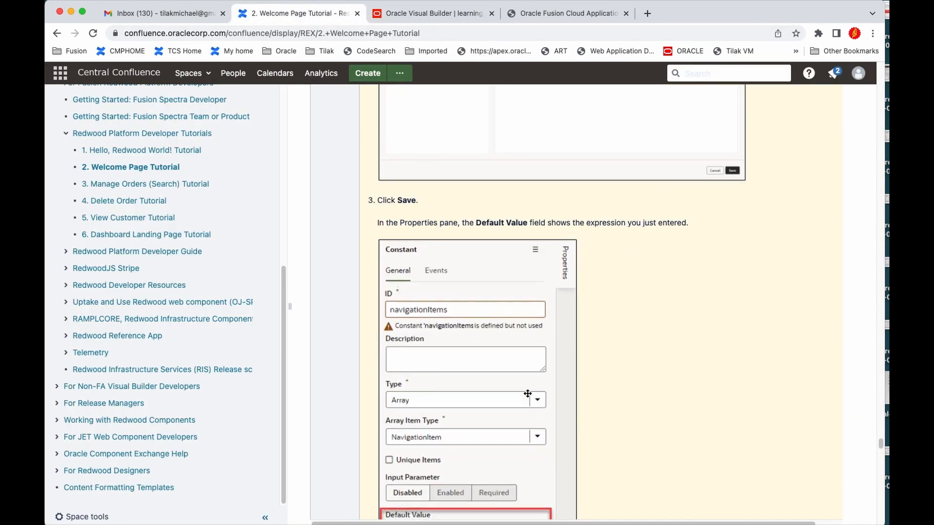
pyautogui.scroll(-4, 528, 394)
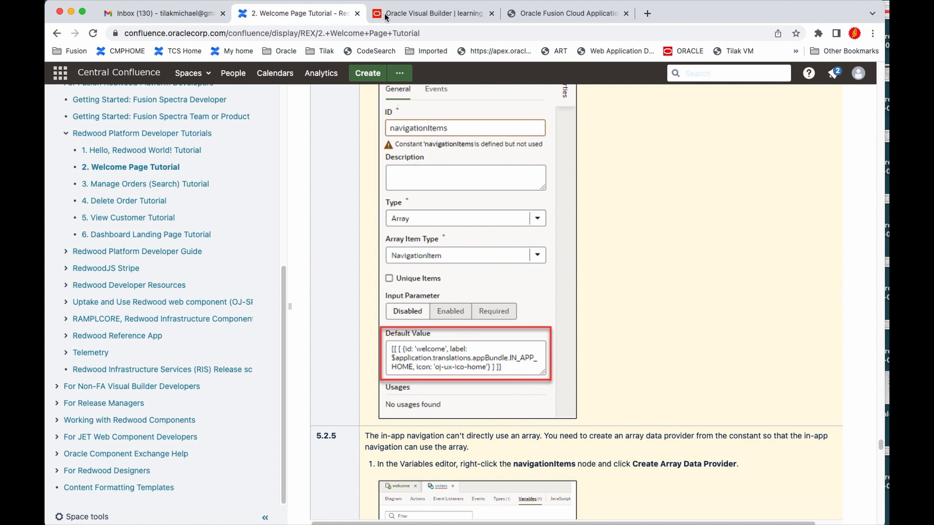
pyautogui.click(408, 14)
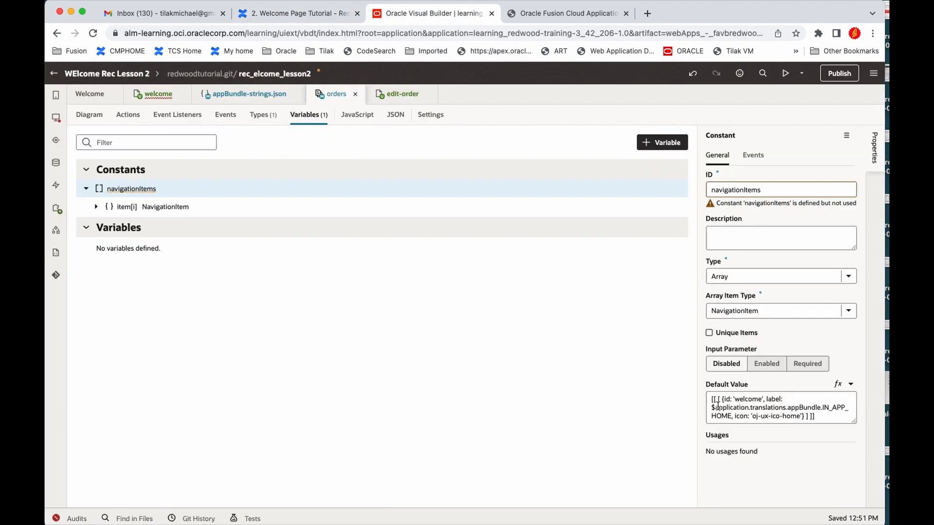
pyautogui.click(299, 13)
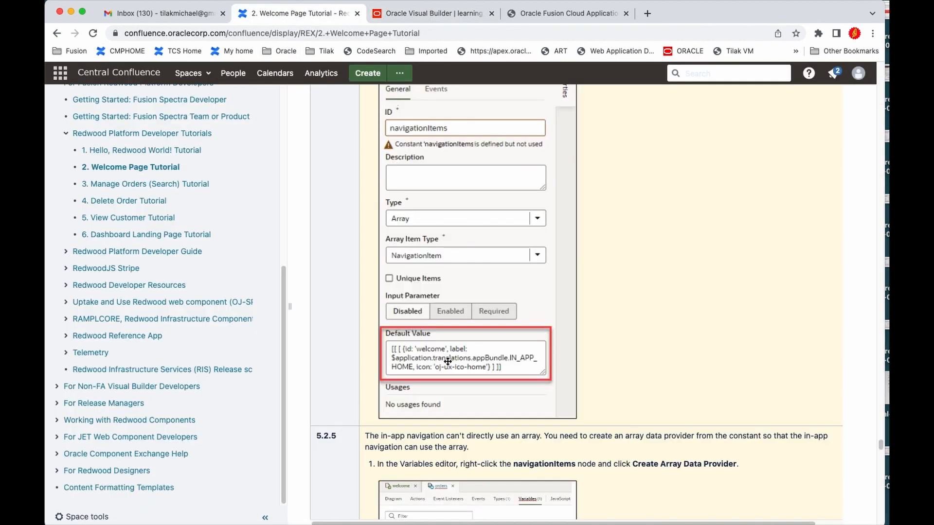
# Read section 5.2.5 of the Confluence tutorial on creating an array data provider from the navigationItems constant.
pyautogui.scroll(-1, 448, 363)
pyautogui.scroll(1, 448, 363)
pyautogui.scroll(-3, 531, 372)
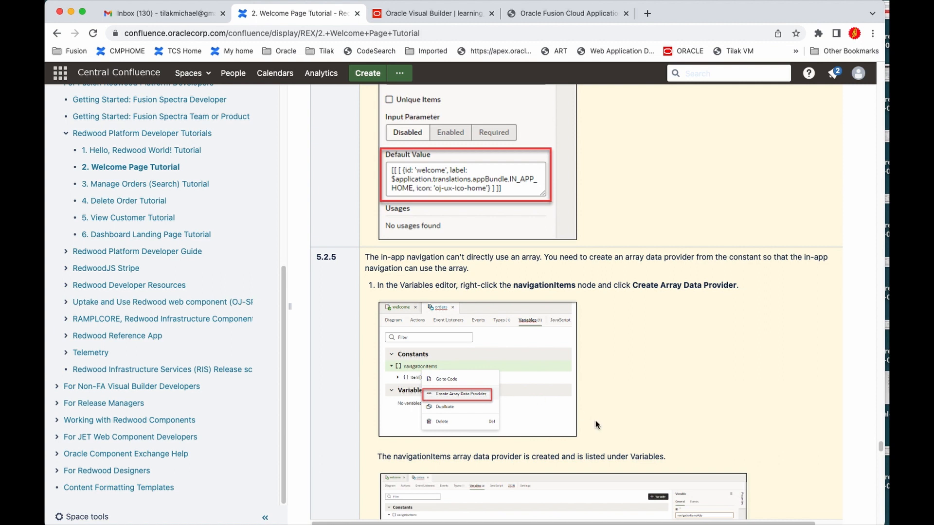
pyautogui.scroll(-2, 460, 362)
pyautogui.scroll(-6, 460, 362)
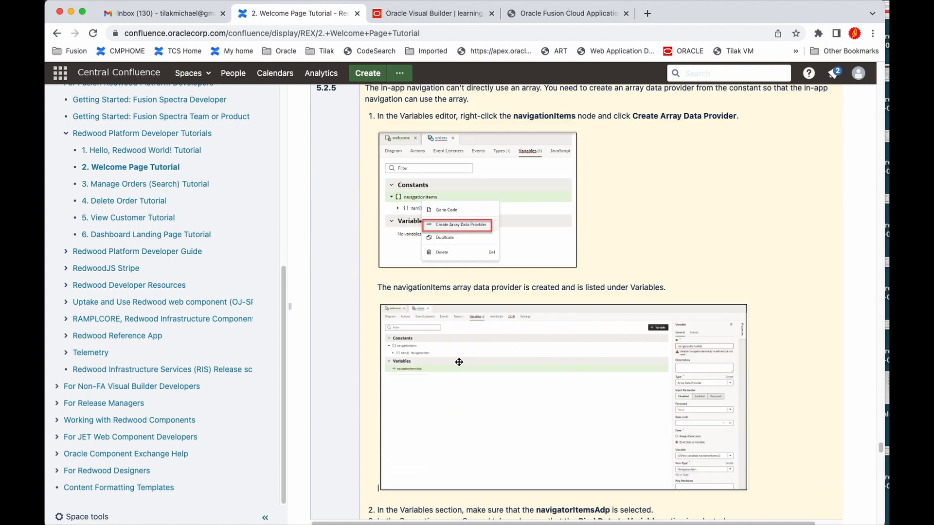
# In Visual Builder, create an array data provider from the navigationItems constant of the orders flow.
pyautogui.click(424, 15)
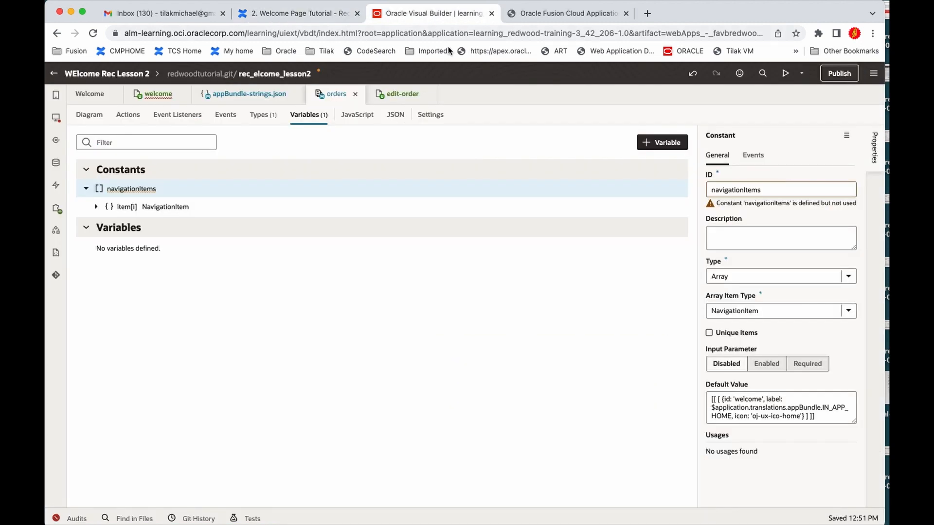
pyautogui.rightClick(143, 188)
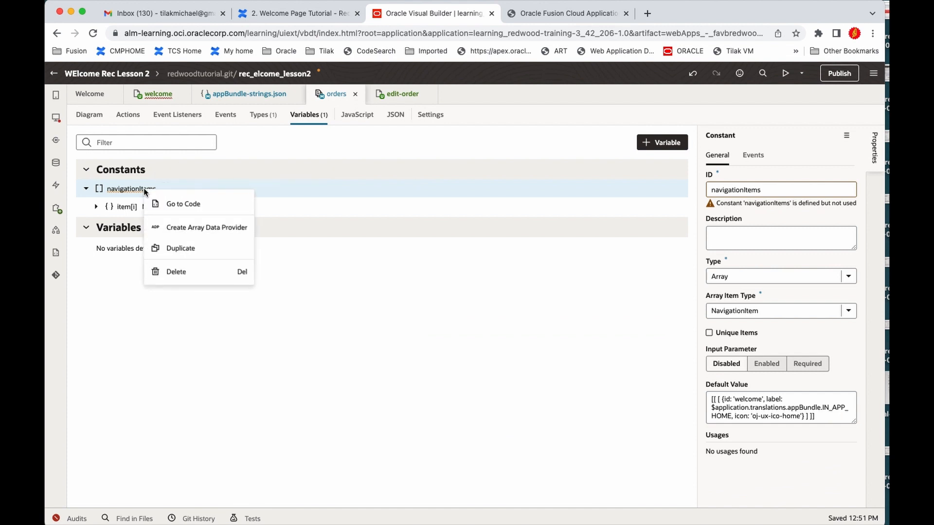
pyautogui.click(175, 225)
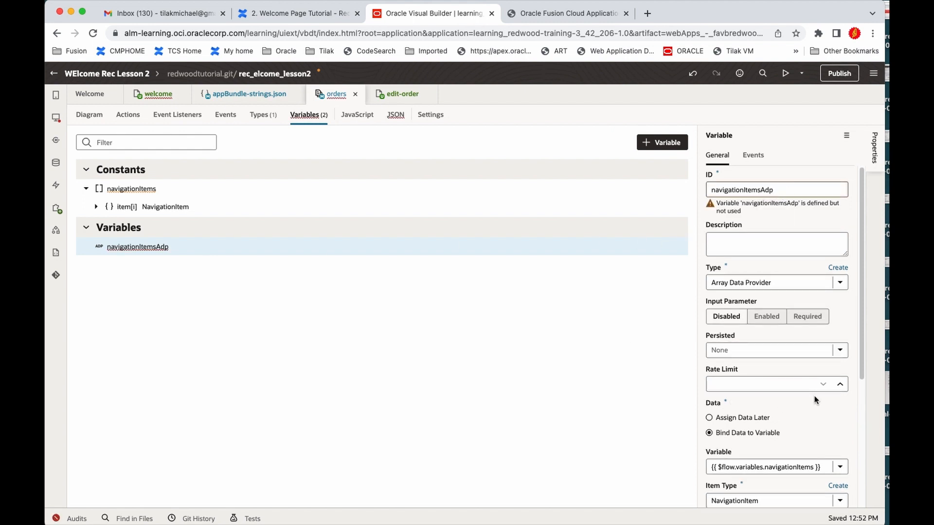
# Set the key attribute of the navigationItemsAdp variable to id.
pyautogui.scroll(-3, 815, 398)
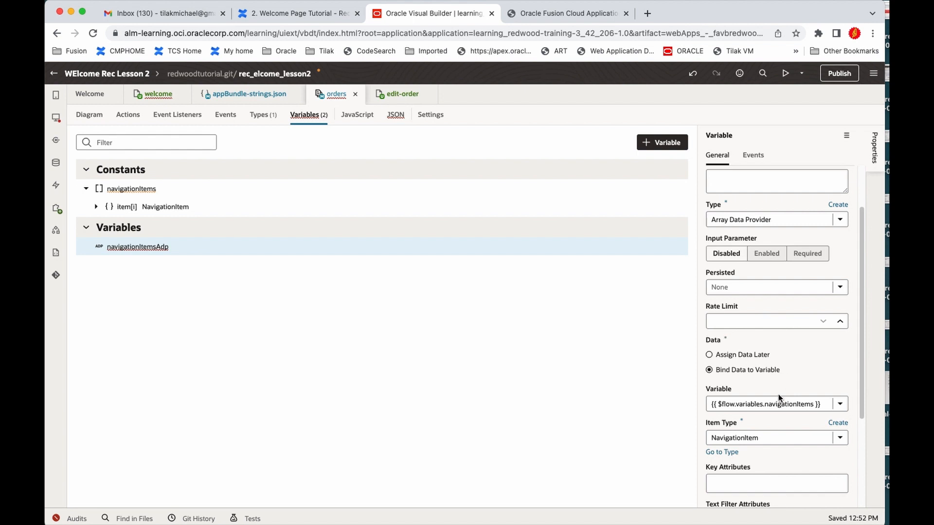
pyautogui.scroll(-1, 778, 455)
pyautogui.click(774, 481)
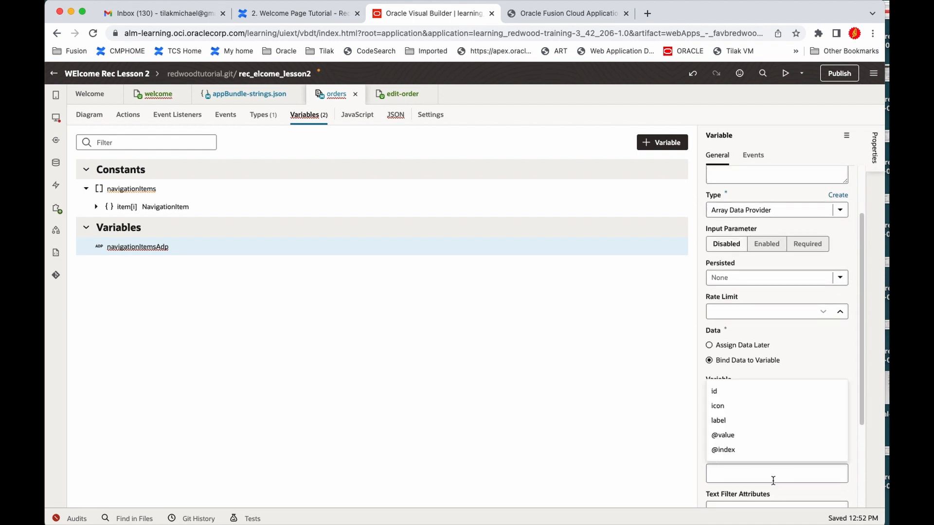
pyautogui.click(746, 390)
pyautogui.scroll(-5, 764, 412)
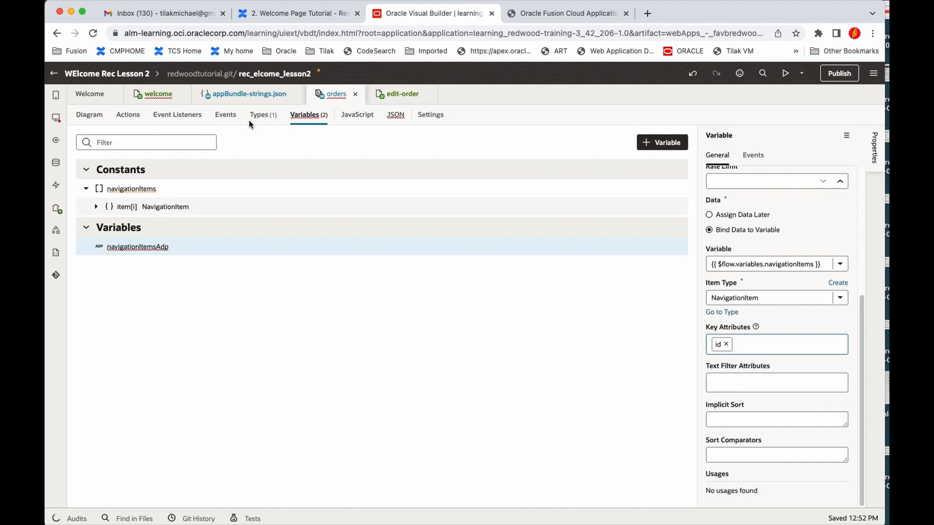
# Check the Confluence tutorial for the array data provider's data binding, variable, item type and key attribute settings.
pyautogui.click(272, 14)
pyautogui.scroll(-7, 476, 359)
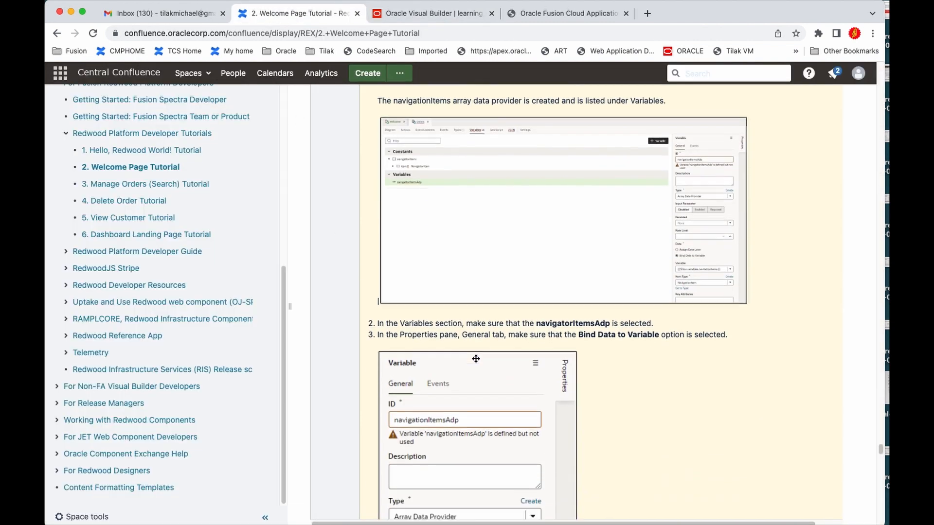
pyautogui.scroll(-5, 476, 358)
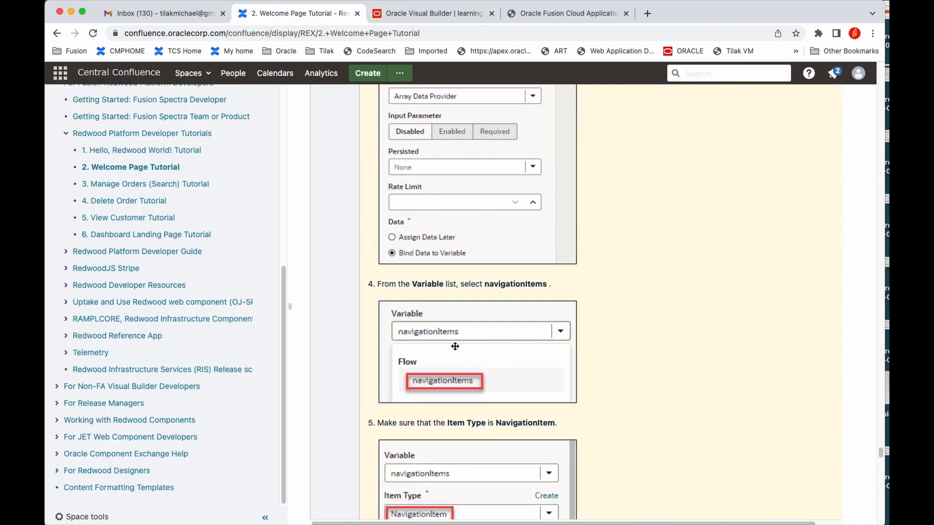
pyautogui.scroll(-2, 502, 374)
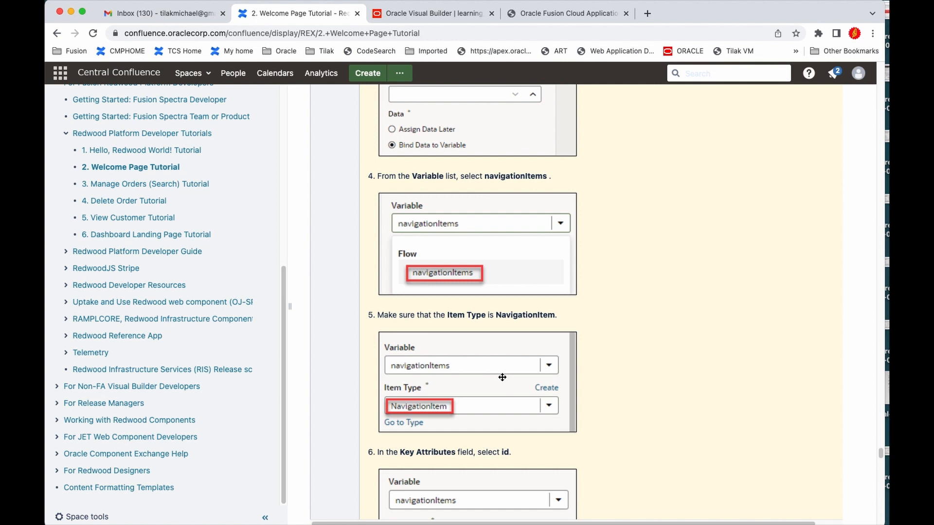
pyautogui.scroll(-1, 502, 378)
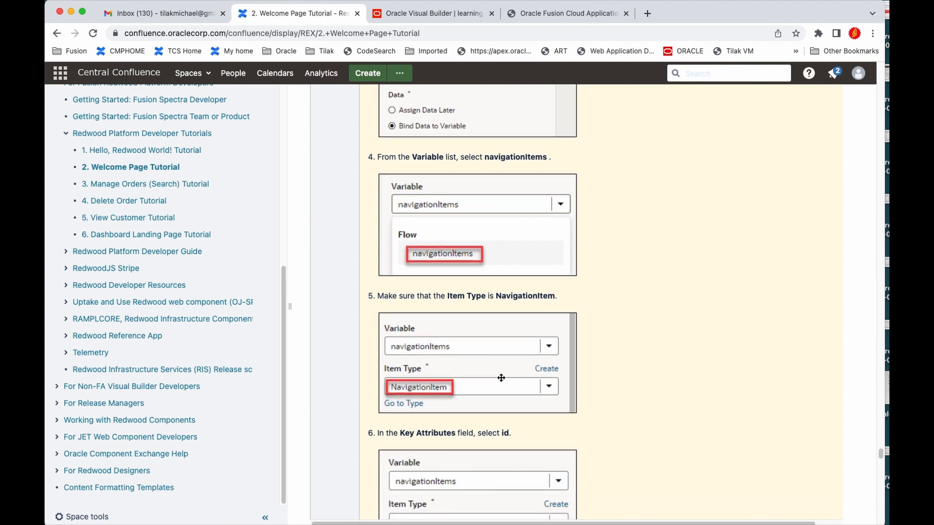
pyautogui.scroll(-3, 501, 377)
pyautogui.click(431, 13)
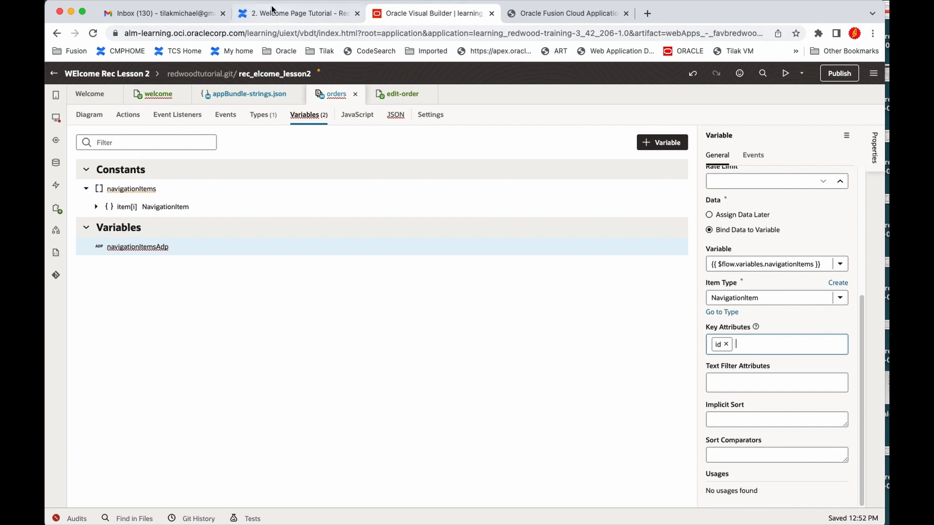
pyautogui.click(302, 17)
pyautogui.scroll(-5, 496, 434)
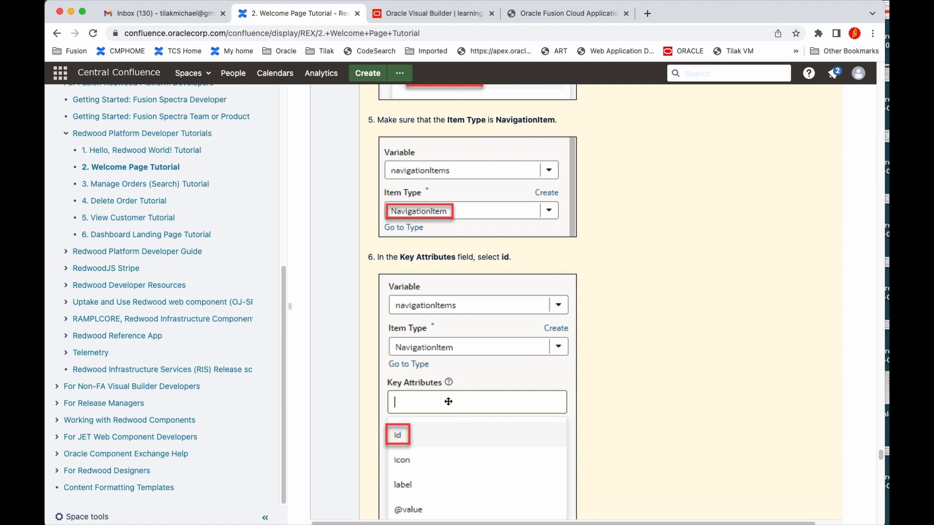
pyautogui.scroll(-1, 448, 401)
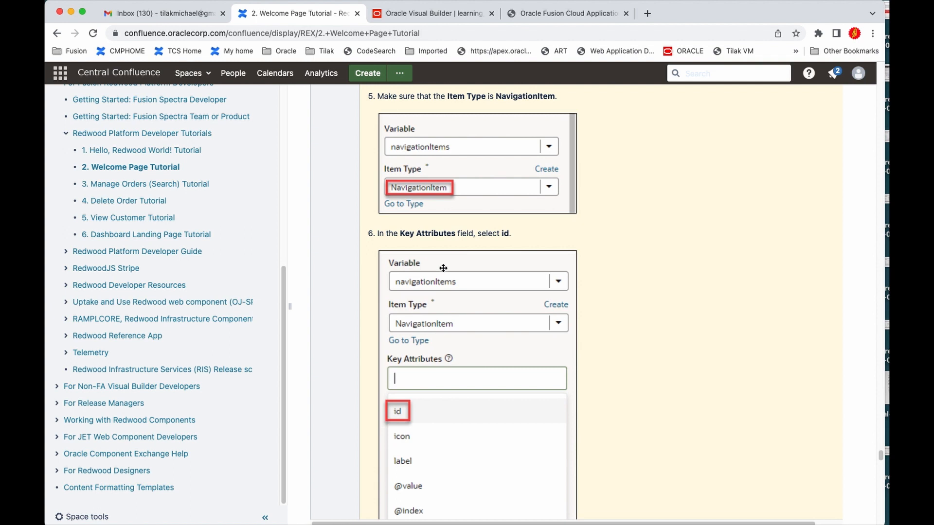
# In Visual Builder, review the navigationItemsAdp variable's type, data binding, item type and key attribute against the tutorial.
pyautogui.click(424, 14)
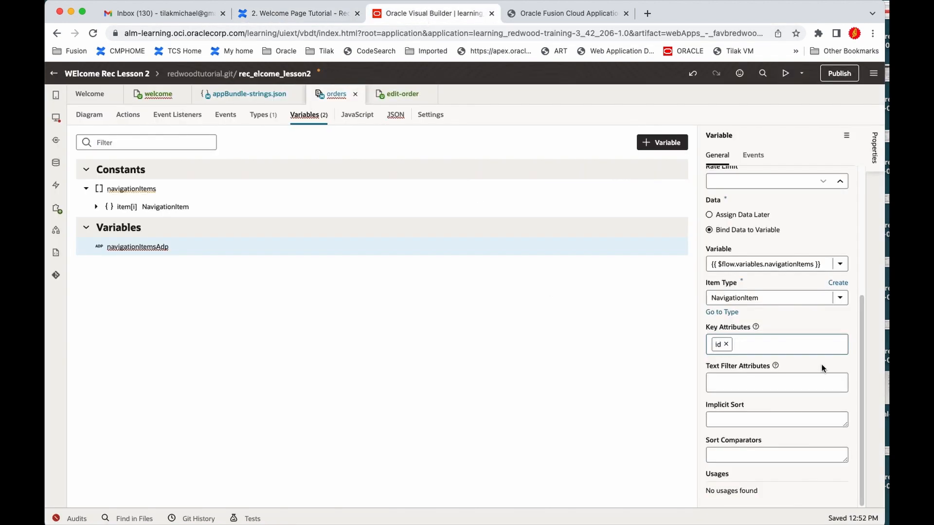
pyautogui.scroll(4, 768, 270)
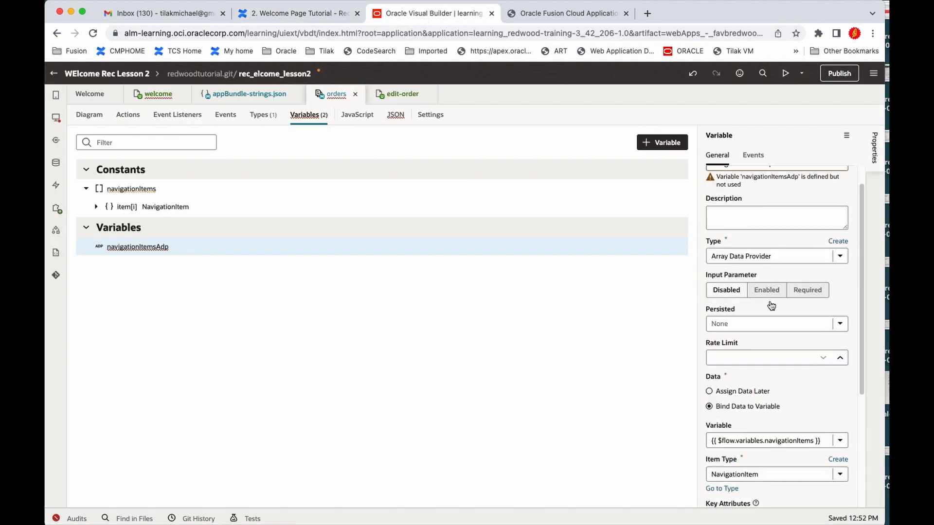
pyautogui.scroll(1, 780, 423)
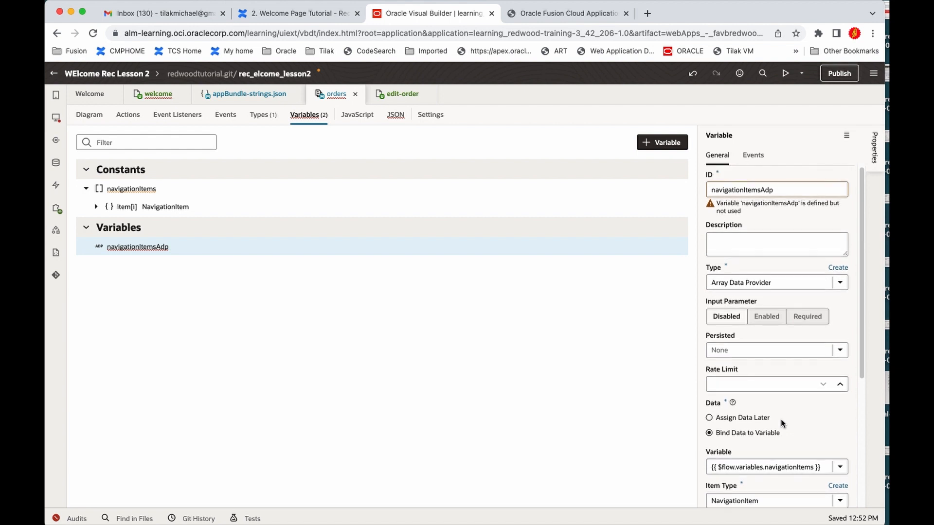
pyautogui.scroll(-1, 781, 418)
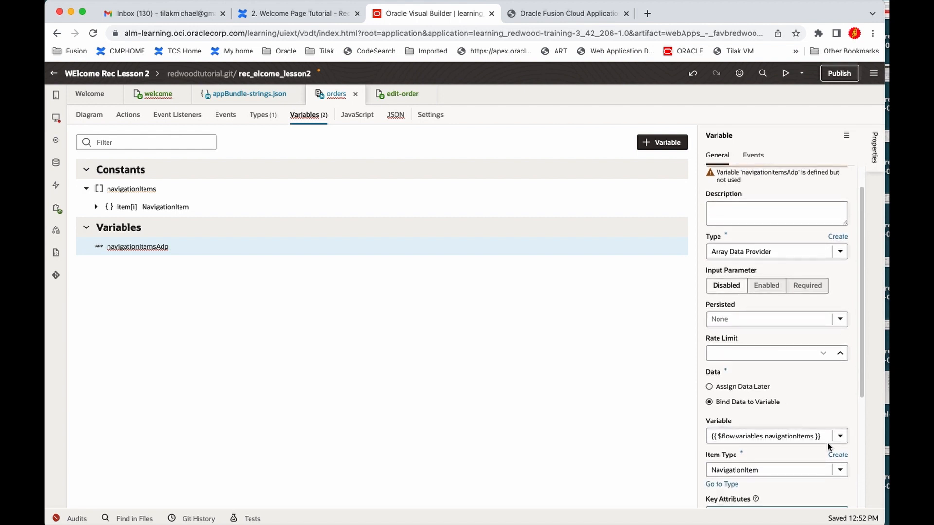
pyautogui.scroll(-3, 827, 443)
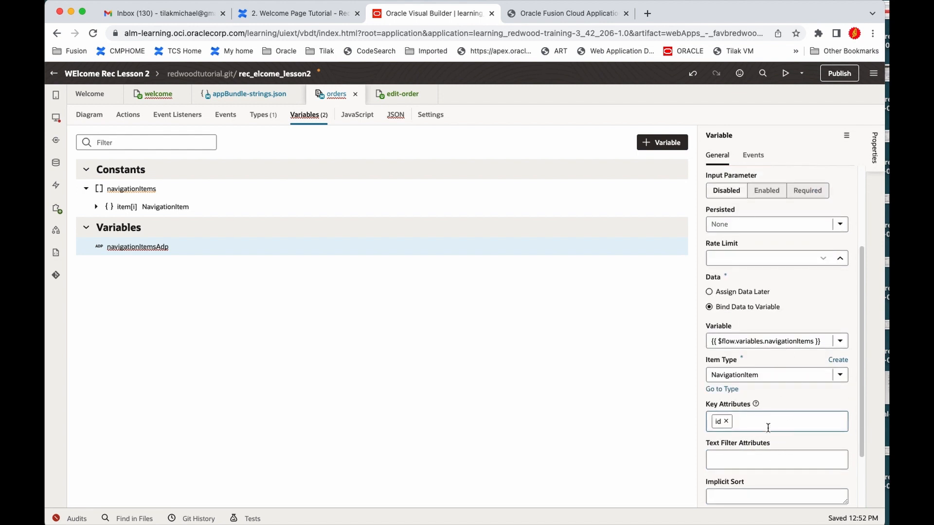
pyautogui.scroll(-3, 773, 428)
# Read section 5.2.6 of the Confluence tutorial on setting up the data for the in-app navigation.
pyautogui.click(279, 17)
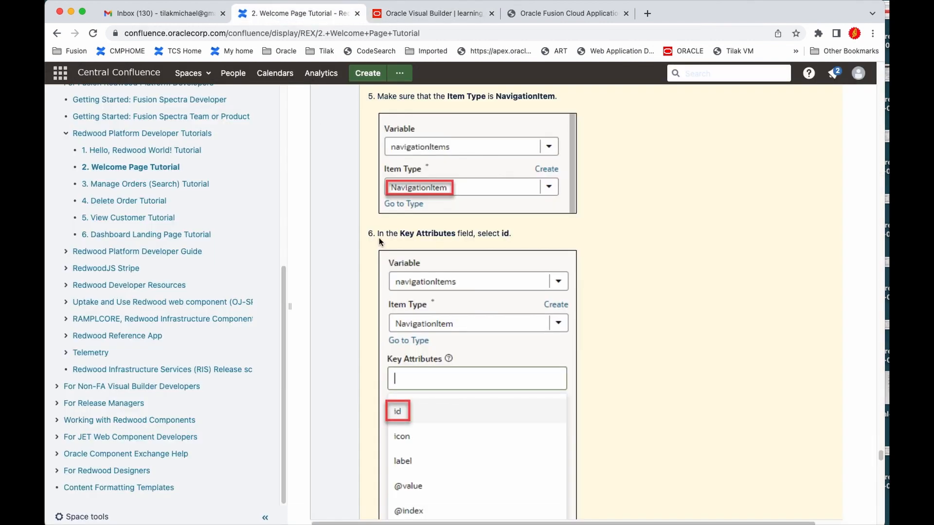
pyautogui.scroll(-8, 426, 348)
pyautogui.scroll(-1, 426, 349)
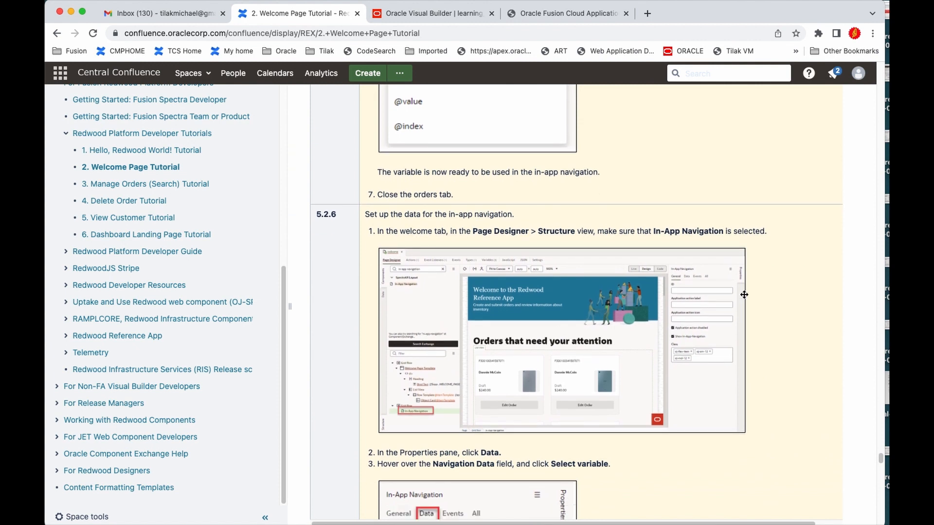
pyautogui.scroll(-8, 635, 396)
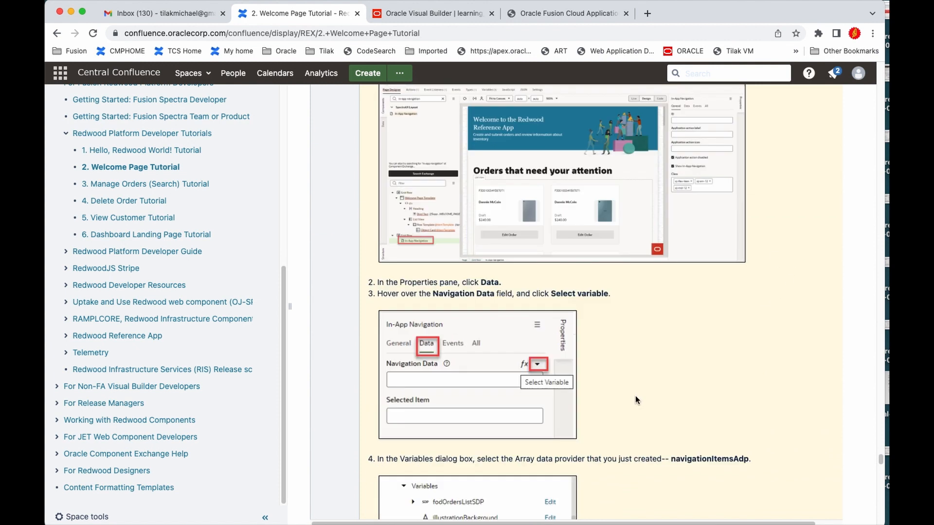
pyautogui.scroll(4, 636, 396)
pyautogui.scroll(-3, 635, 396)
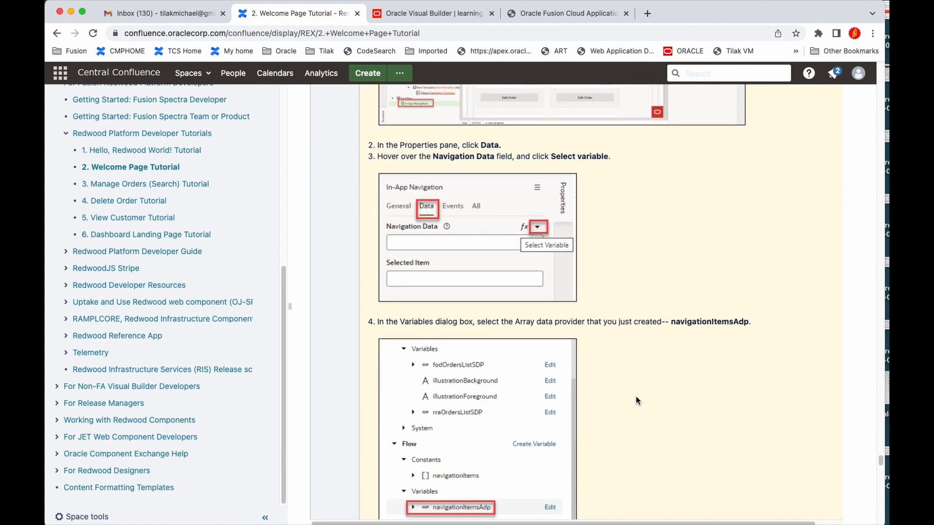
pyautogui.scroll(-5, 535, 397)
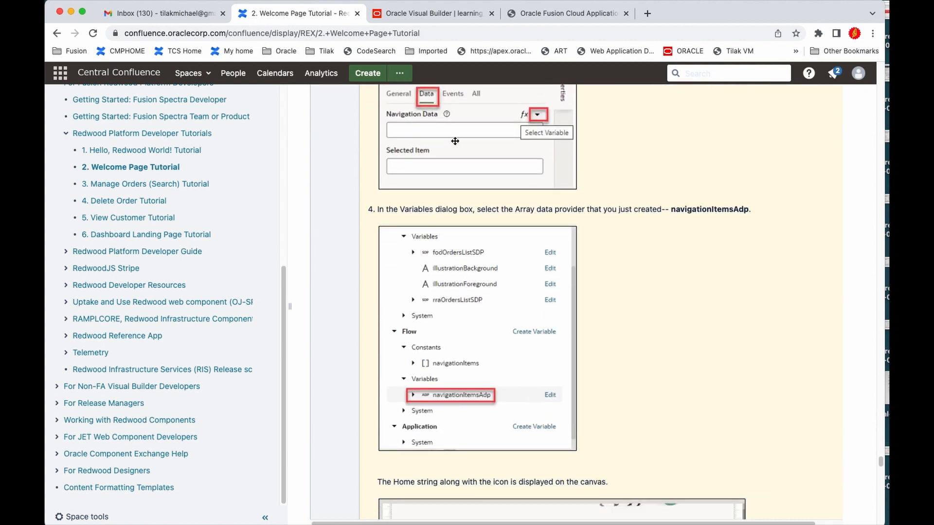
# In Visual Builder, bind the Navigation Data of the welcome page's In-App Navigation component to the flow variable navigationItemsAdp.
pyautogui.click(394, 14)
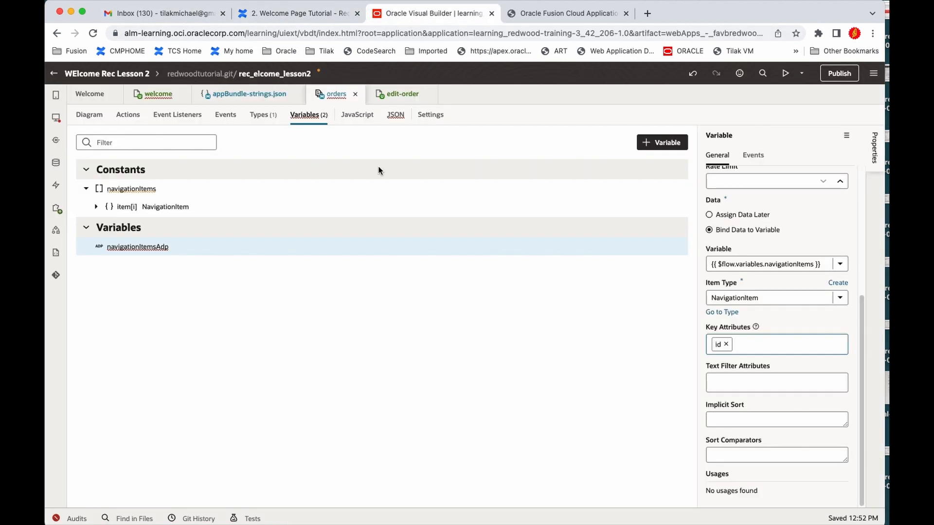
pyautogui.click(157, 95)
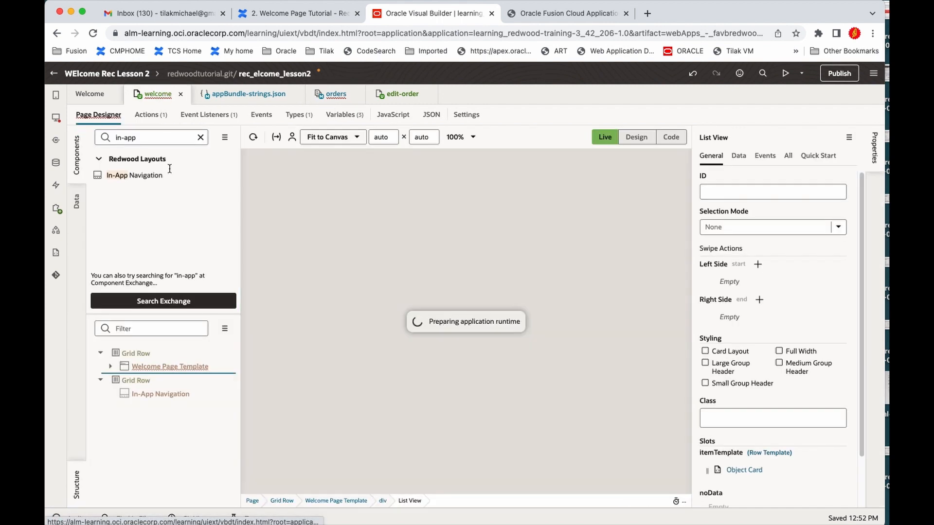
pyautogui.click(177, 395)
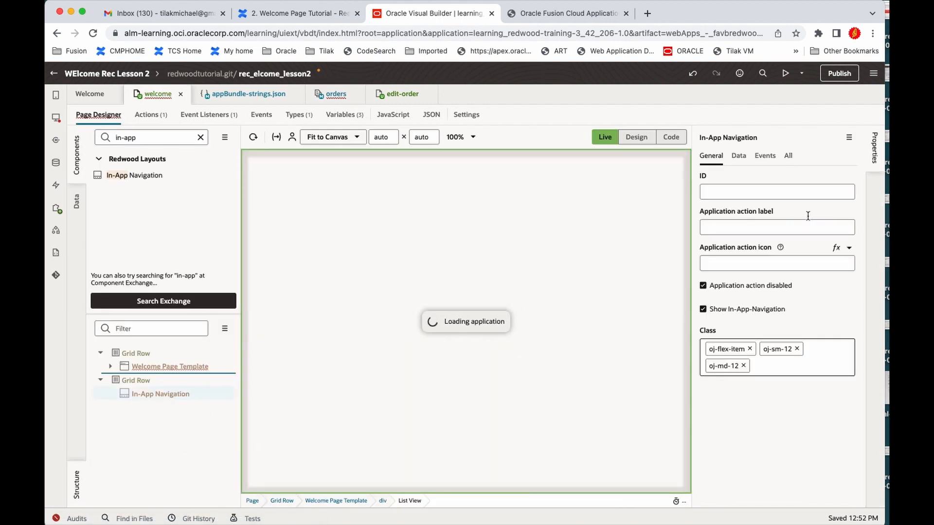
pyautogui.click(738, 156)
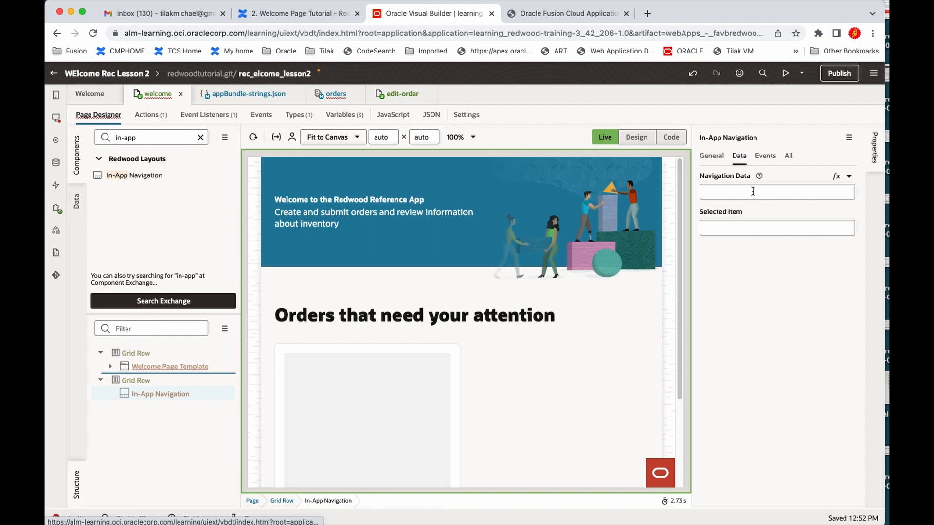
pyautogui.click(849, 177)
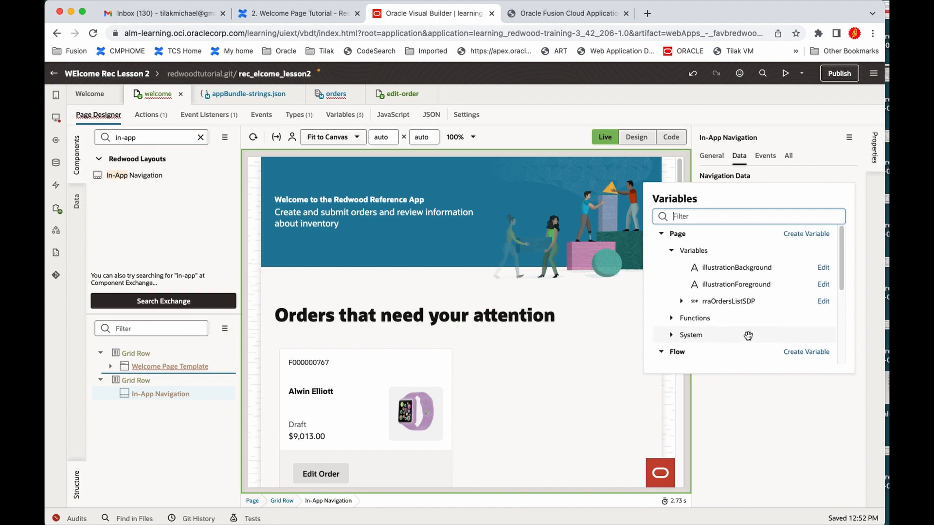
pyautogui.scroll(-2, 748, 335)
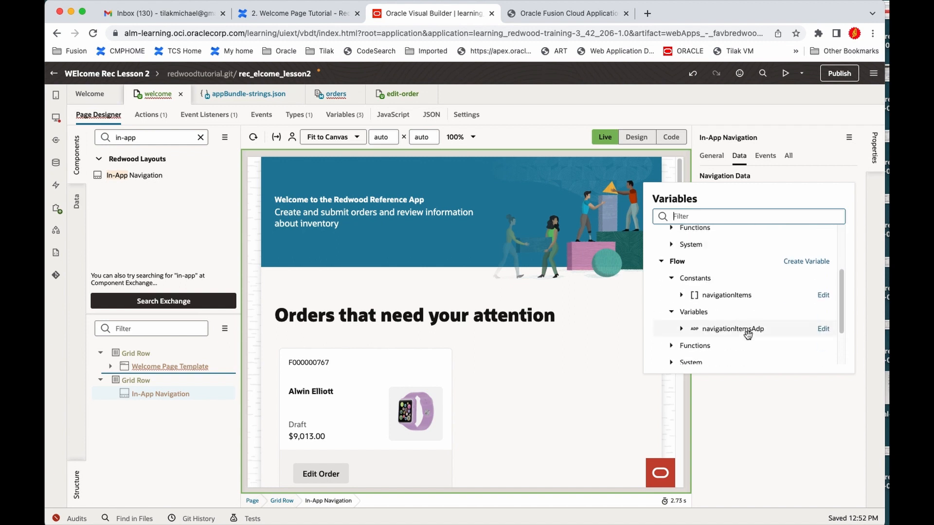
pyautogui.click(748, 330)
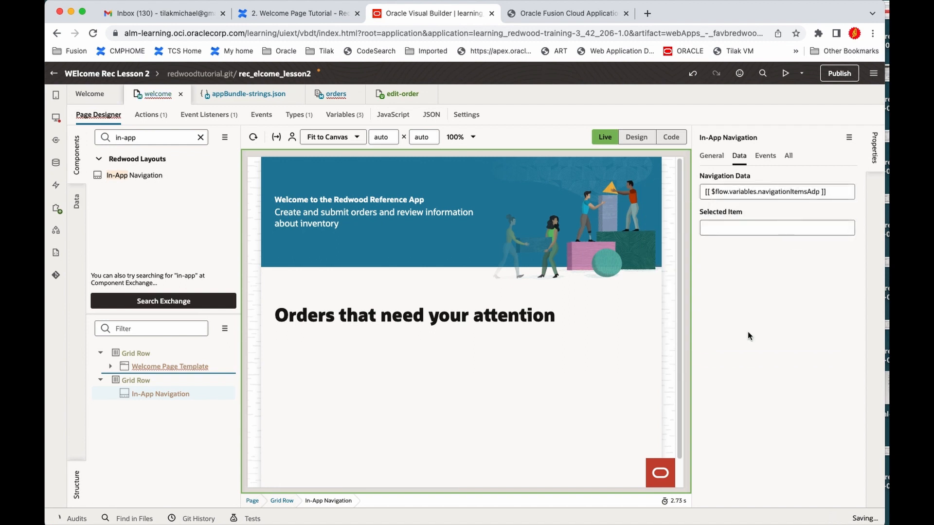
# Set the In-App Navigation's Selected Item to welcome and check the page canvas for the navigation entry.
pyautogui.click(766, 224)
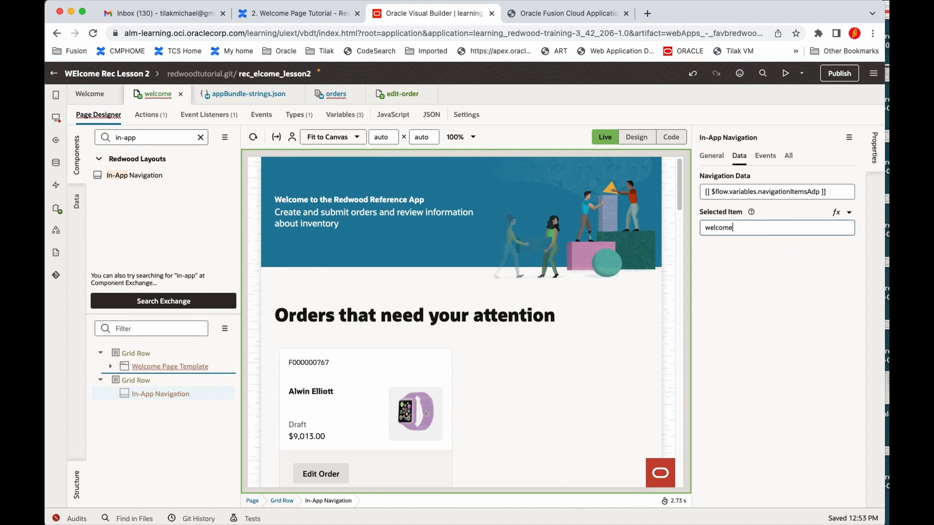
pyautogui.click(763, 307)
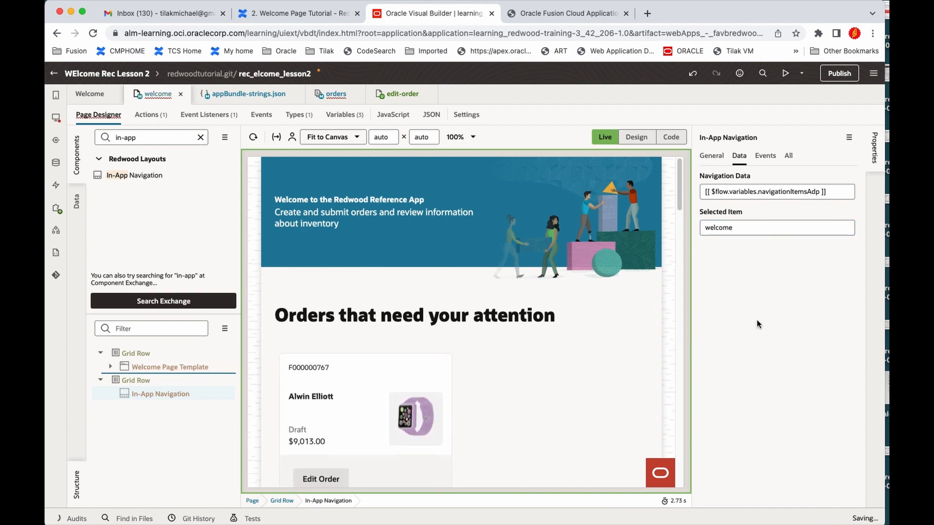
pyautogui.scroll(-7, 471, 452)
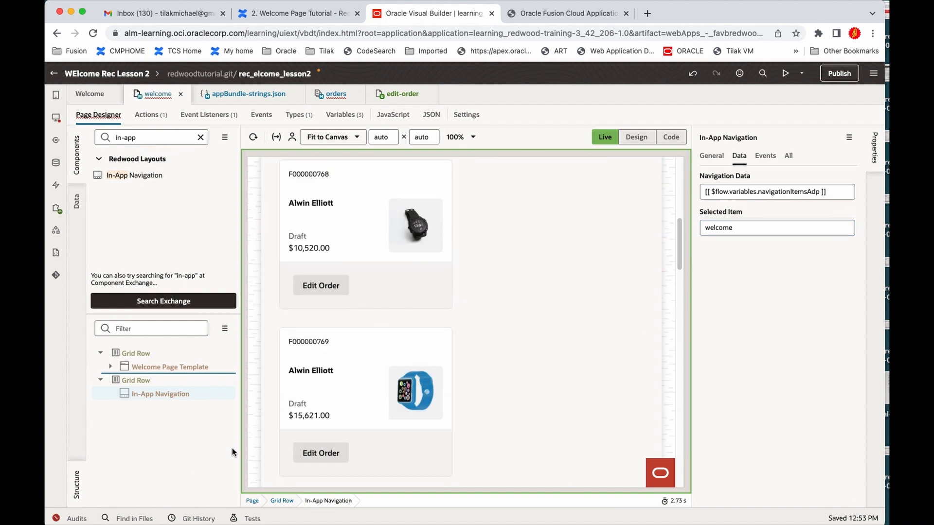
# In the Confluence tutorial, review the Navigation Data binding, the expected Home item on the canvas and the Selected Item setting in section 5.2.7.
pyautogui.click(264, 11)
pyautogui.scroll(-2, 440, 421)
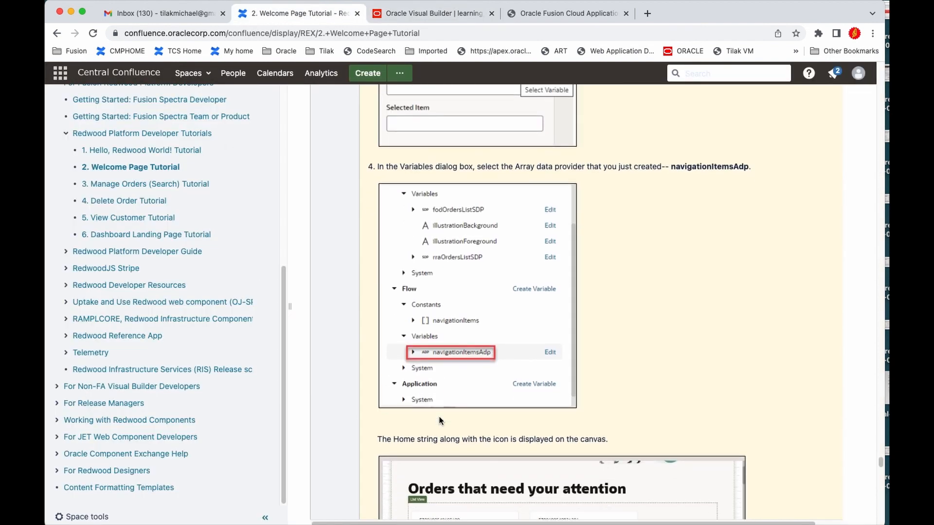
pyautogui.scroll(-10, 440, 421)
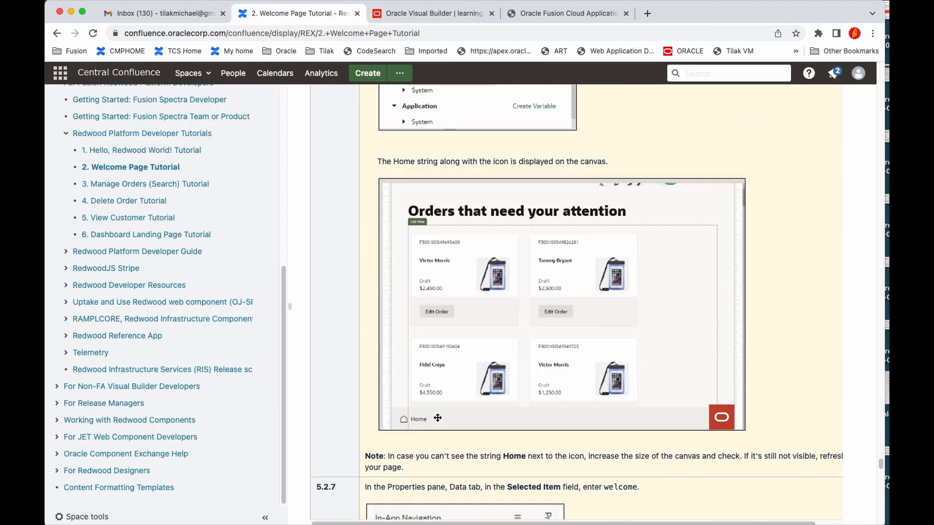
pyautogui.scroll(6, 438, 417)
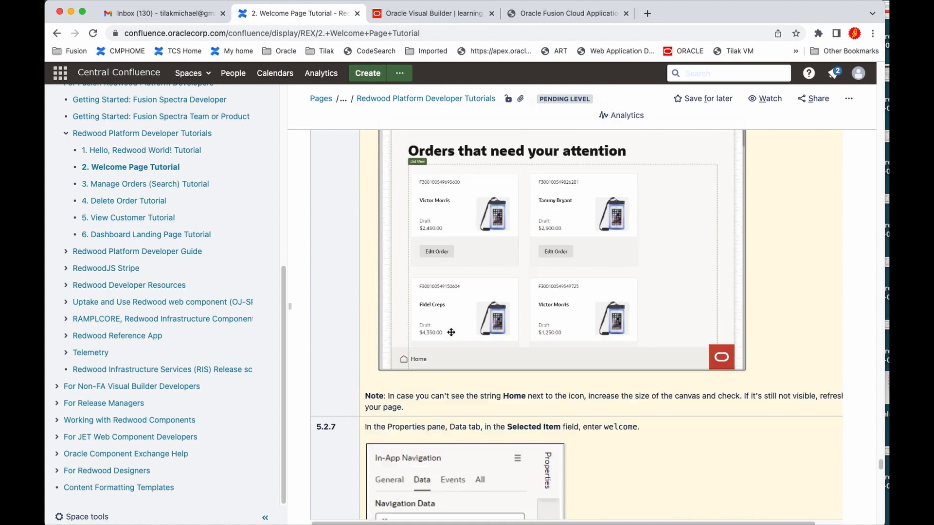
pyautogui.scroll(8, 446, 338)
pyautogui.scroll(-8, 447, 338)
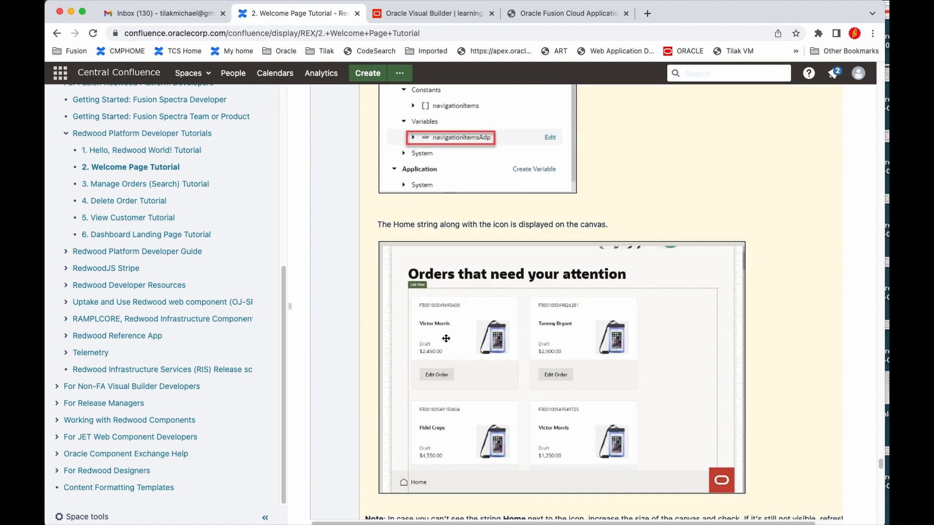
pyautogui.scroll(-1, 446, 338)
pyautogui.scroll(-3, 446, 338)
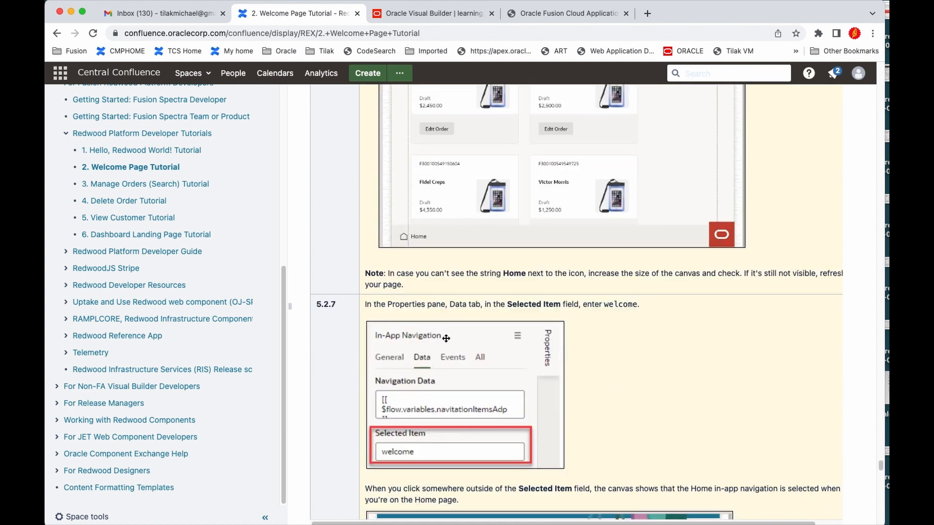
pyautogui.scroll(10, 443, 340)
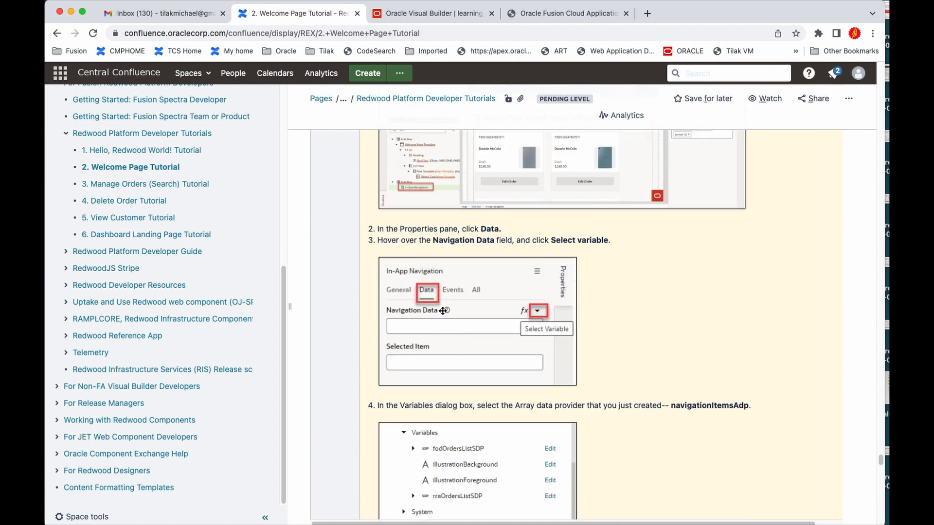
pyautogui.scroll(-4, 465, 353)
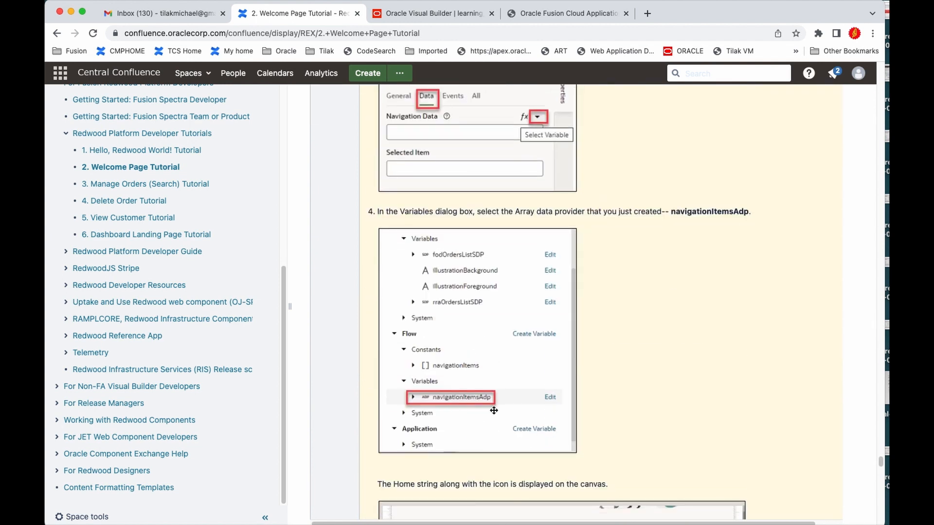
pyautogui.scroll(-3, 493, 410)
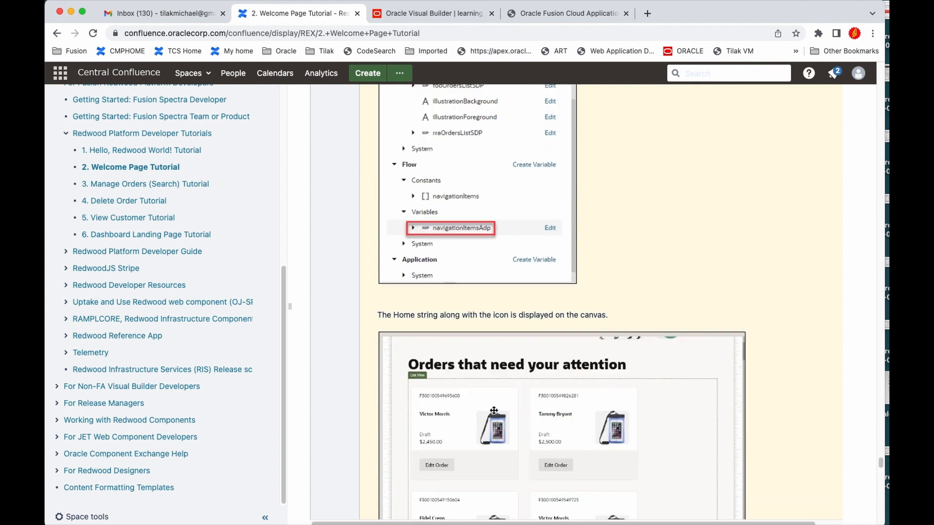
pyautogui.scroll(-4, 494, 410)
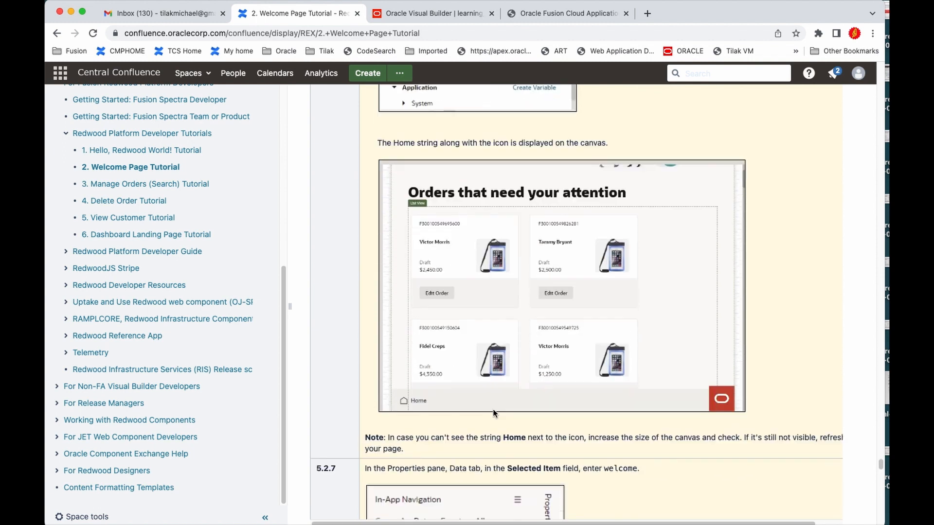
pyautogui.scroll(-4, 492, 410)
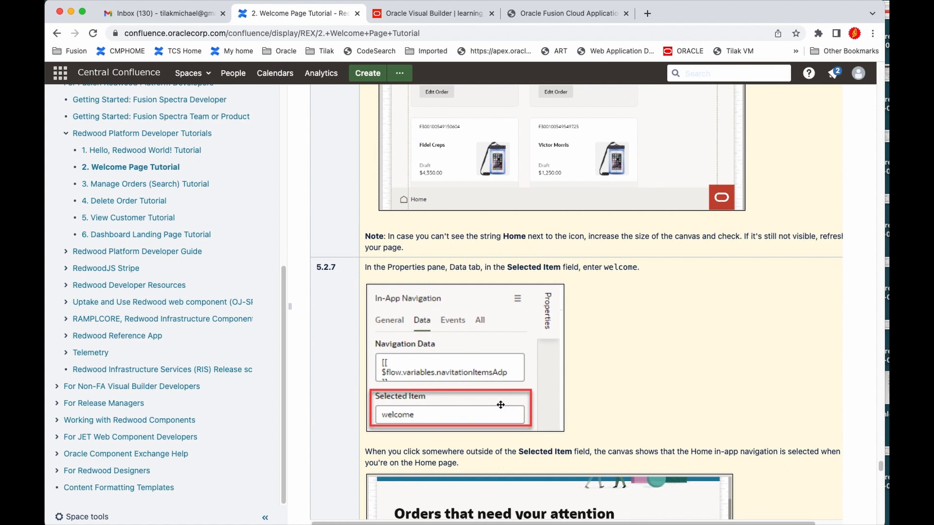
pyautogui.scroll(-10, 471, 425)
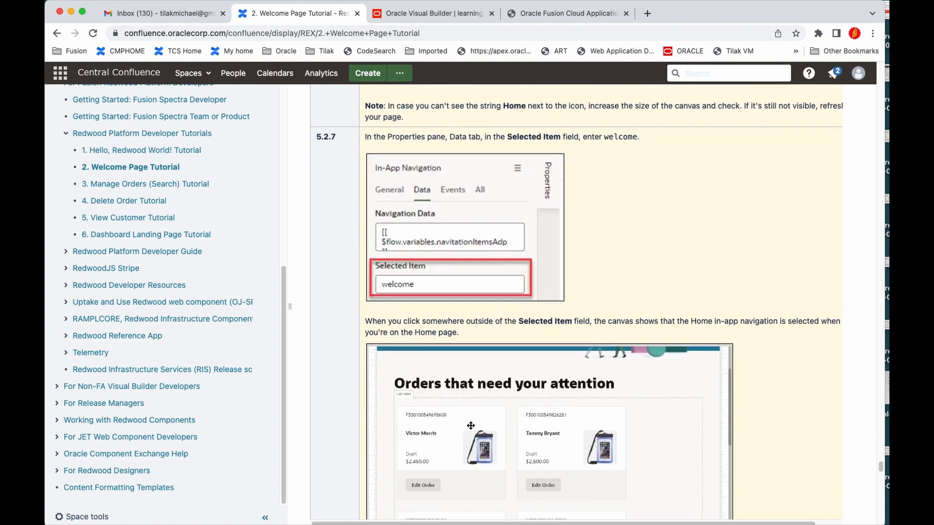
pyautogui.scroll(1, 471, 425)
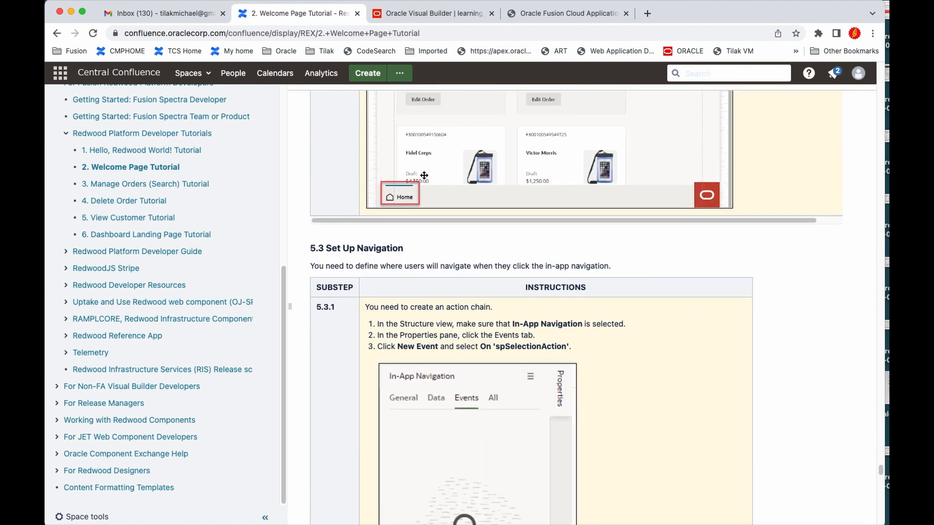
# Reload Visual Builder and the running app preview, and switch the welcome page canvas to Design mode and back to Live.
pyautogui.click(393, 15)
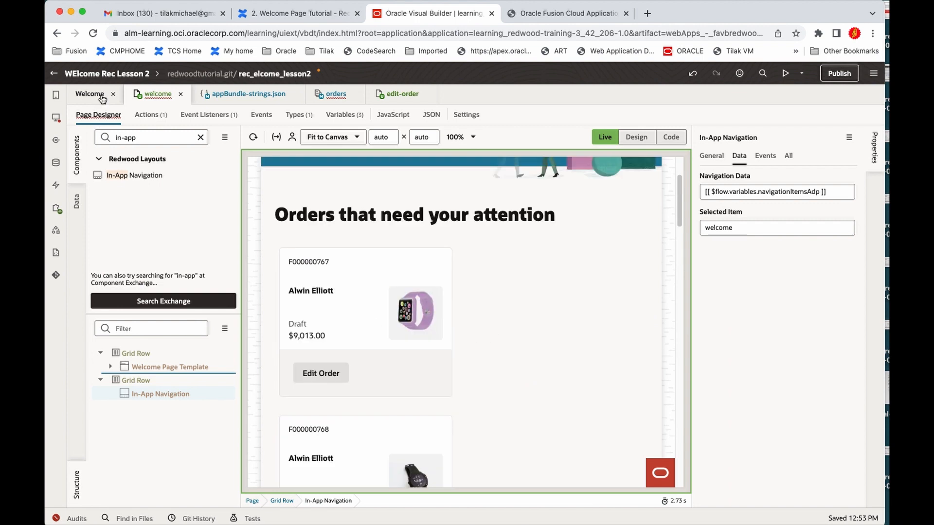
pyautogui.click(93, 33)
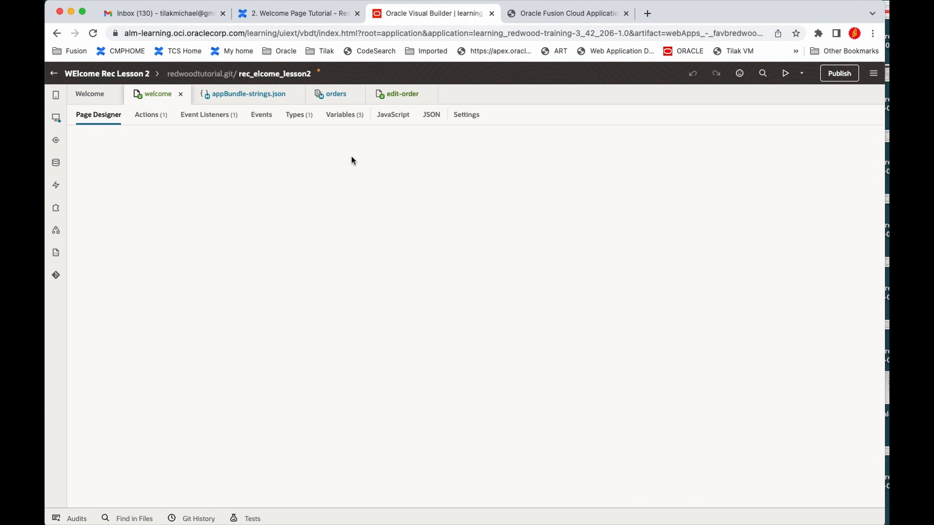
pyautogui.click(585, 16)
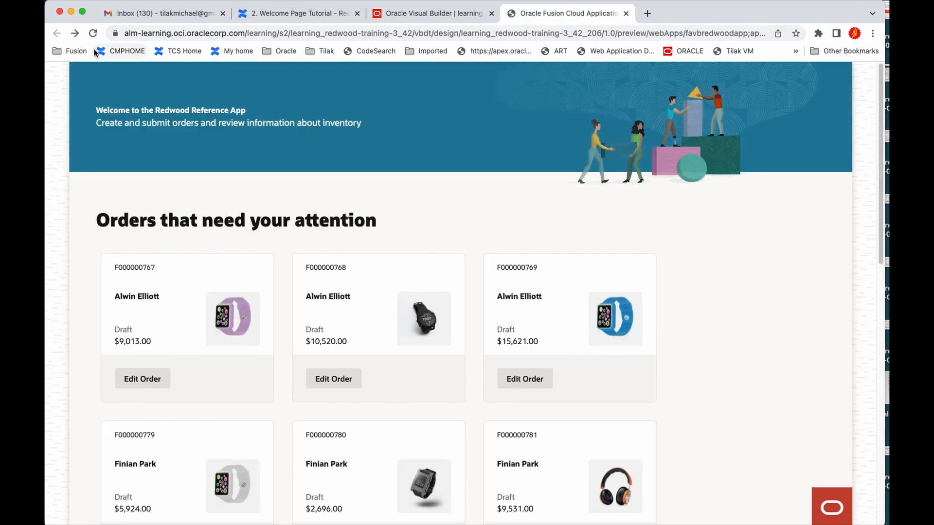
pyautogui.click(93, 34)
pyautogui.click(406, 13)
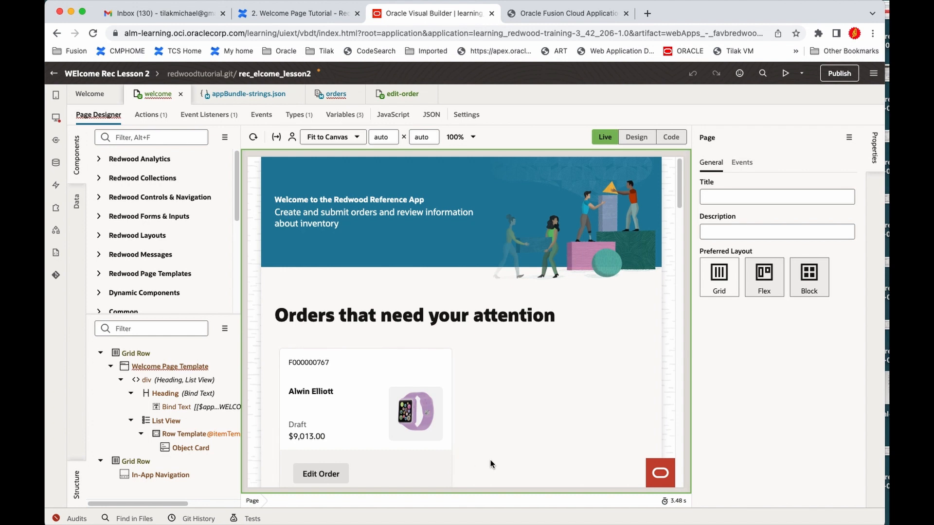
pyautogui.hotkey('ctrl', 'alt', 'l')
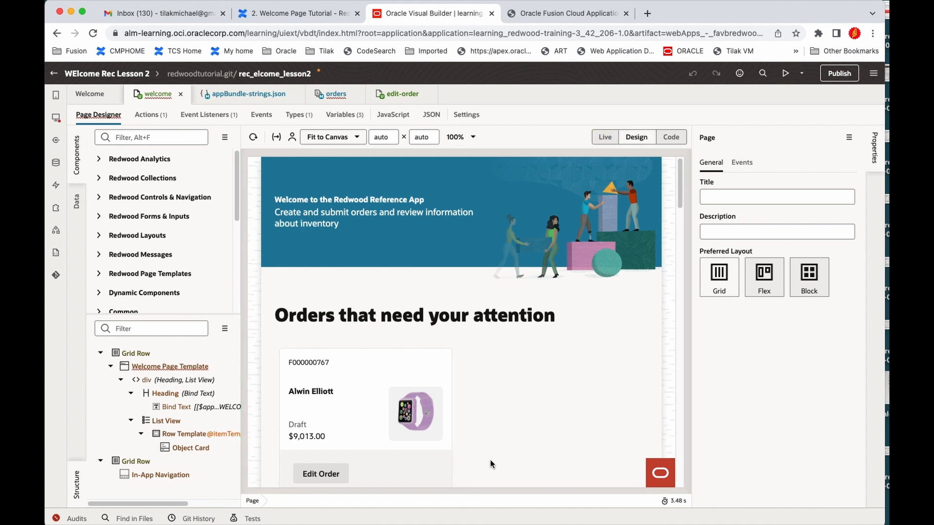
pyautogui.hotkey('ctrl', 'alt', 'l')
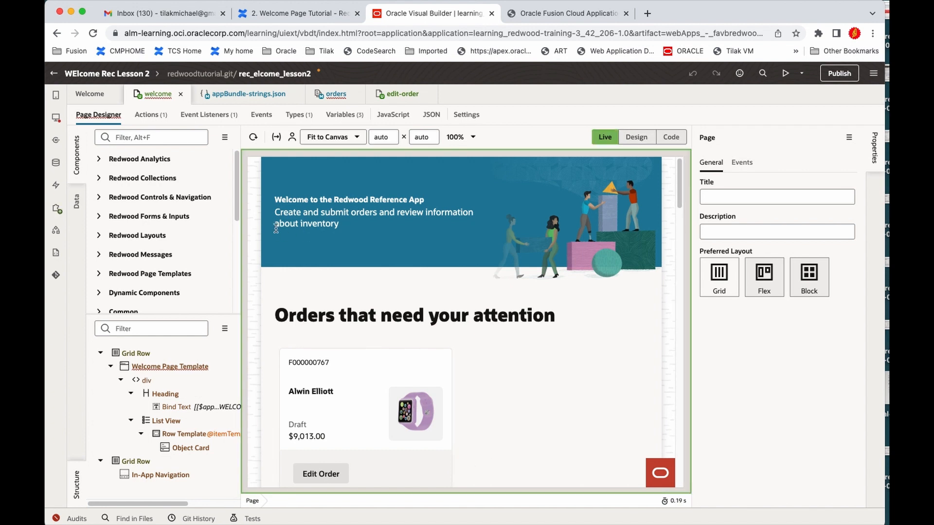
# In the orders flow, inspect the fields of the NavigationItem type and the settings of the navigationItems constant.
pyautogui.click(340, 99)
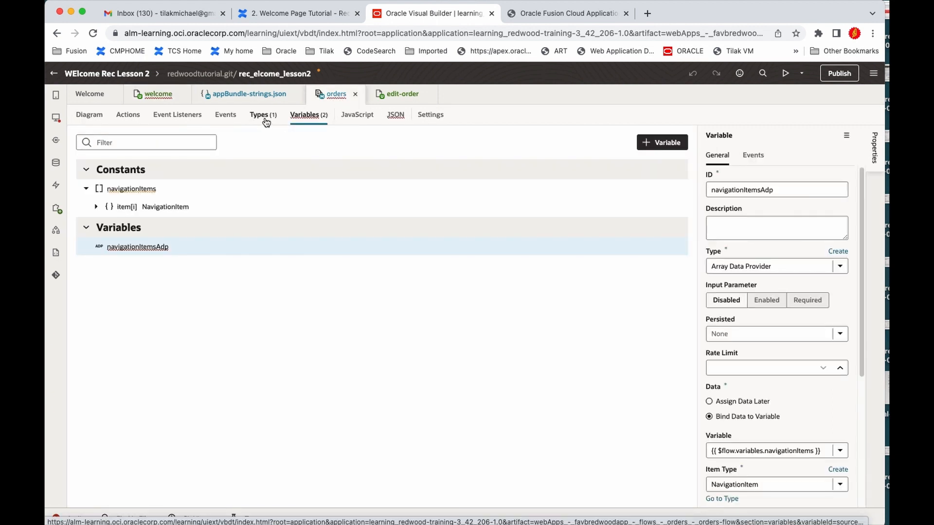
pyautogui.click(266, 123)
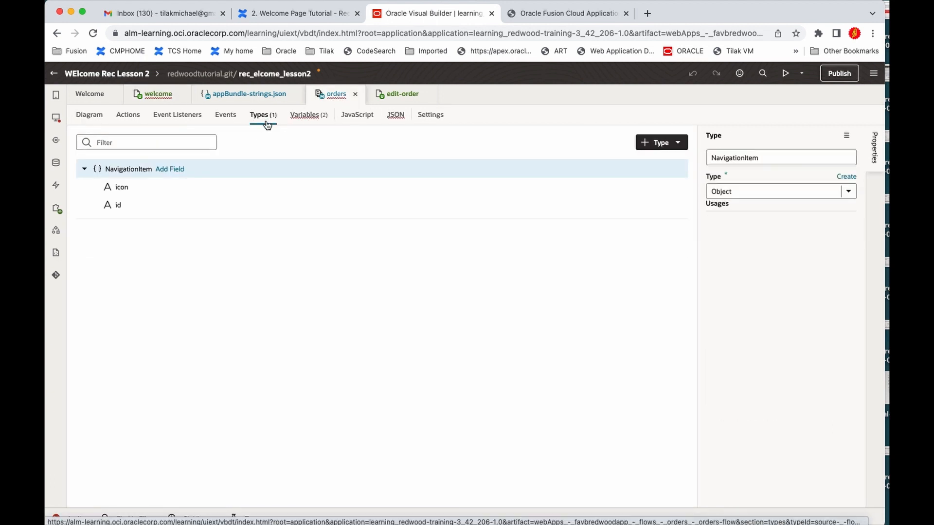
pyautogui.click(297, 119)
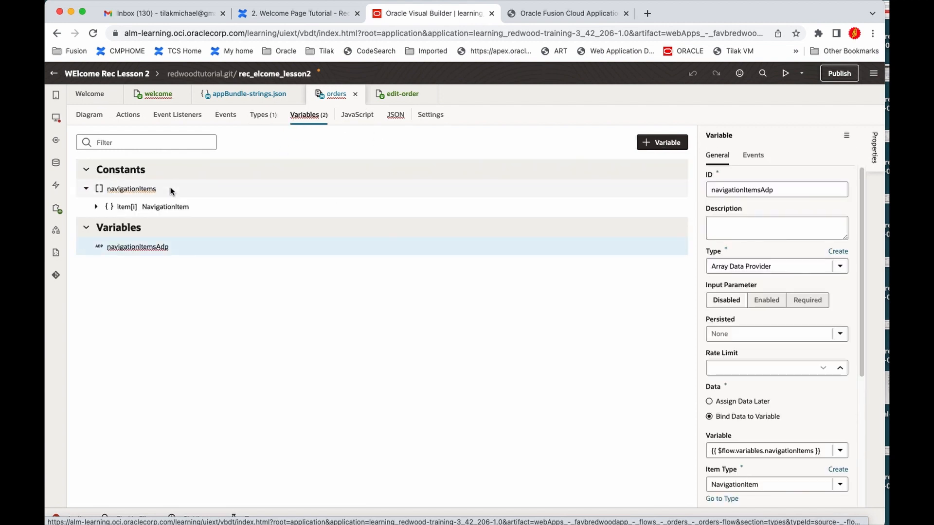
pyautogui.click(198, 195)
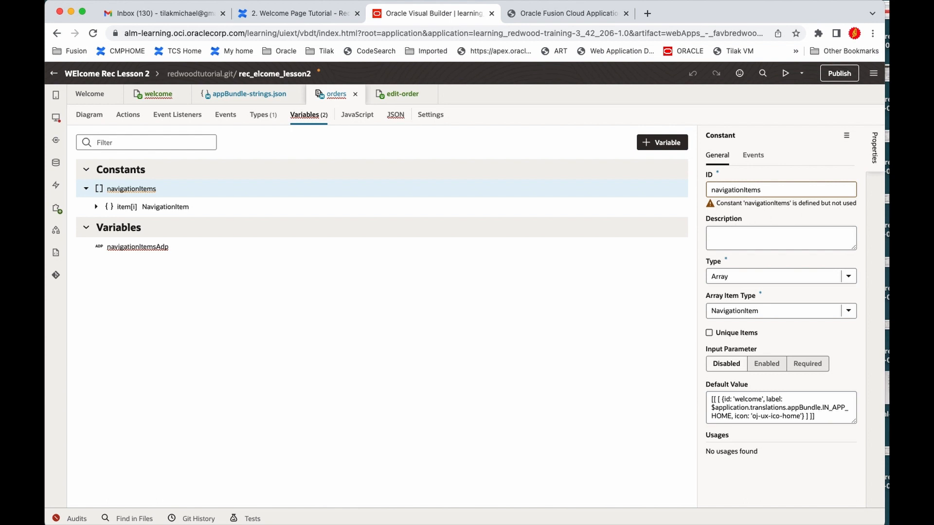
# Bind the data of the navigationItemsAdp variable in the orders flow to the flow's navigationItems constant.
pyautogui.click(201, 249)
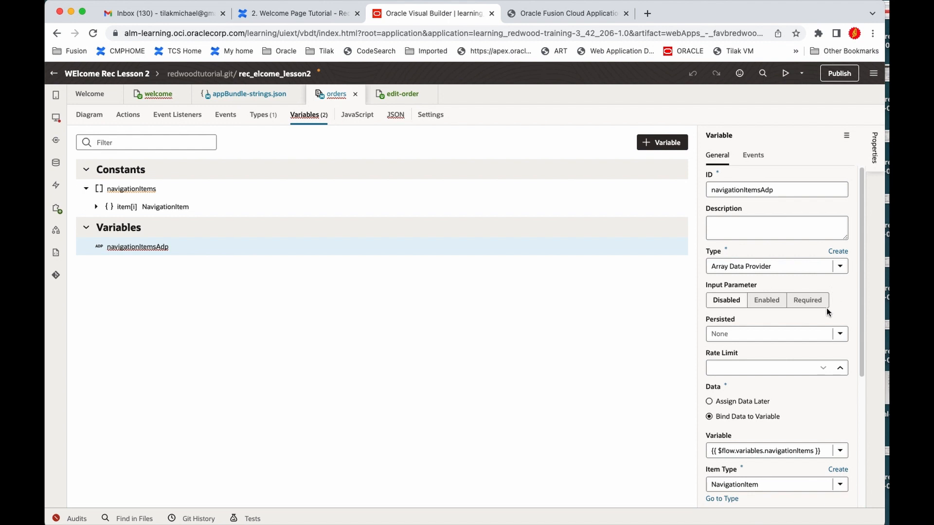
pyautogui.scroll(-1, 820, 402)
pyautogui.scroll(-5, 820, 403)
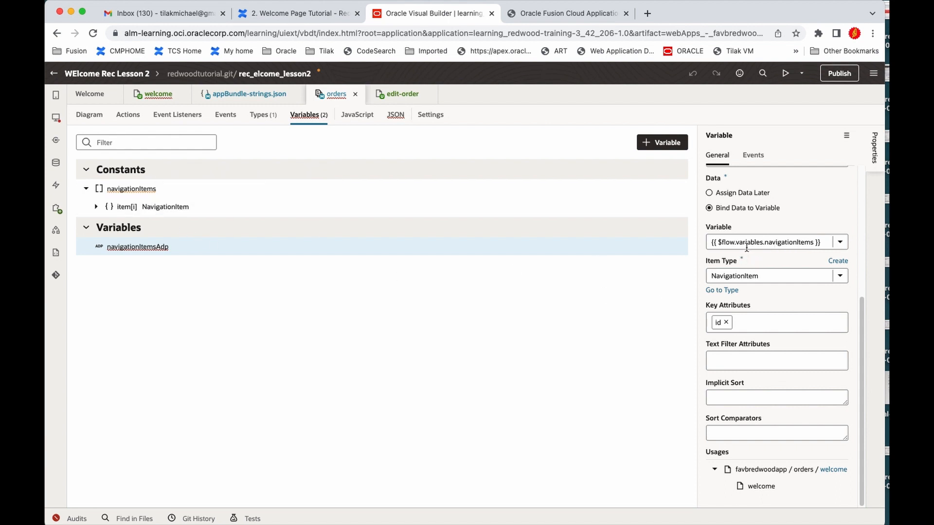
pyautogui.click(840, 243)
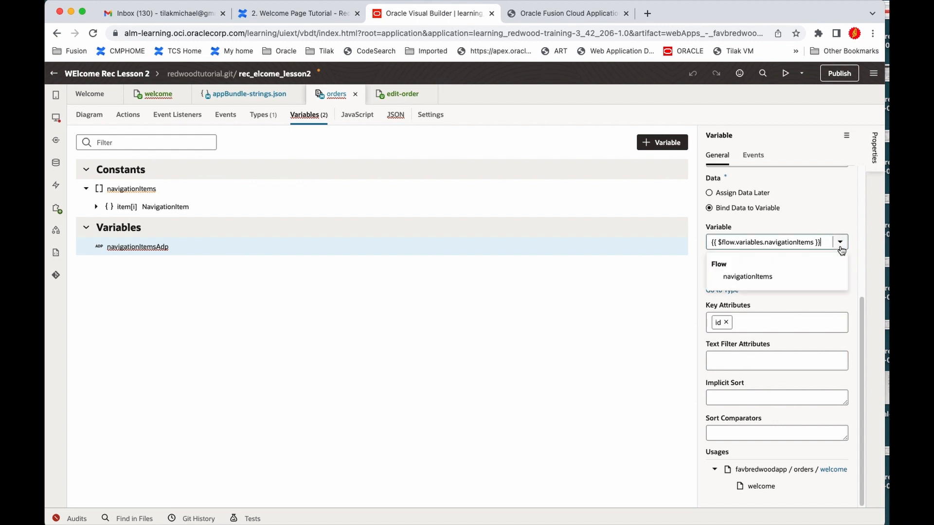
pyautogui.click(757, 277)
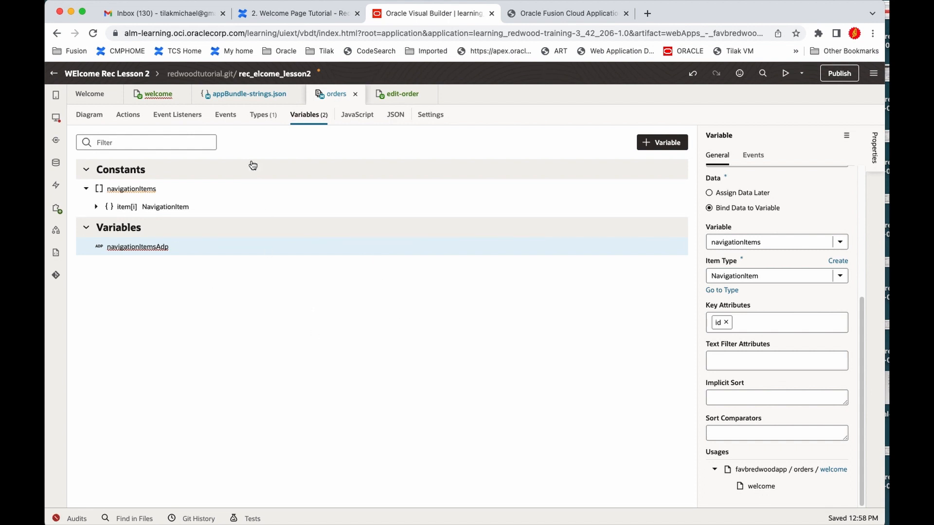
# Check the welcome page canvas for the navigation item and look over the IN_APP_HOME string in appBundle-strings.json.
pyautogui.click(166, 96)
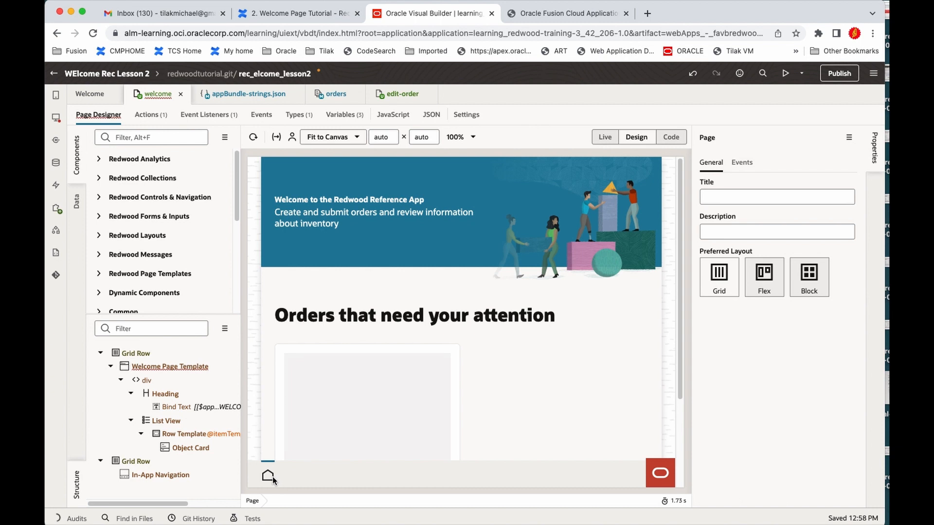
pyautogui.click(243, 97)
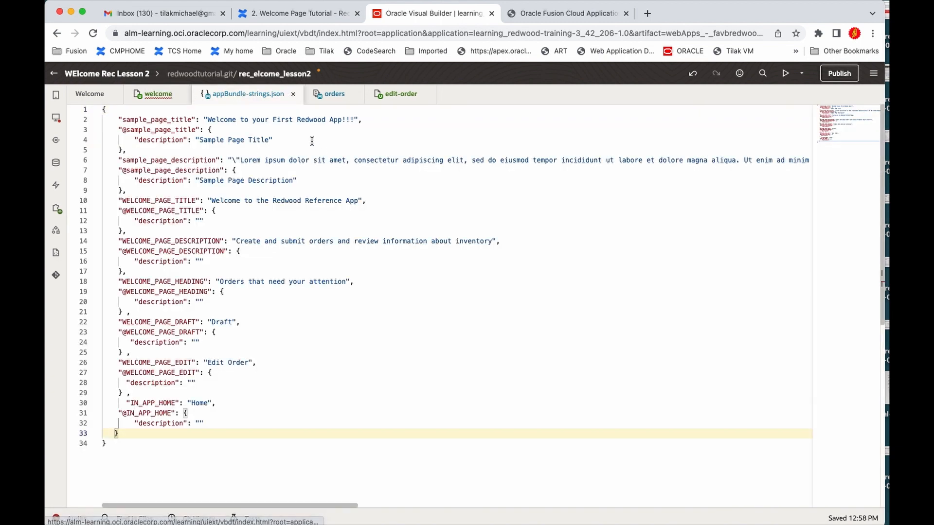
pyautogui.click(334, 97)
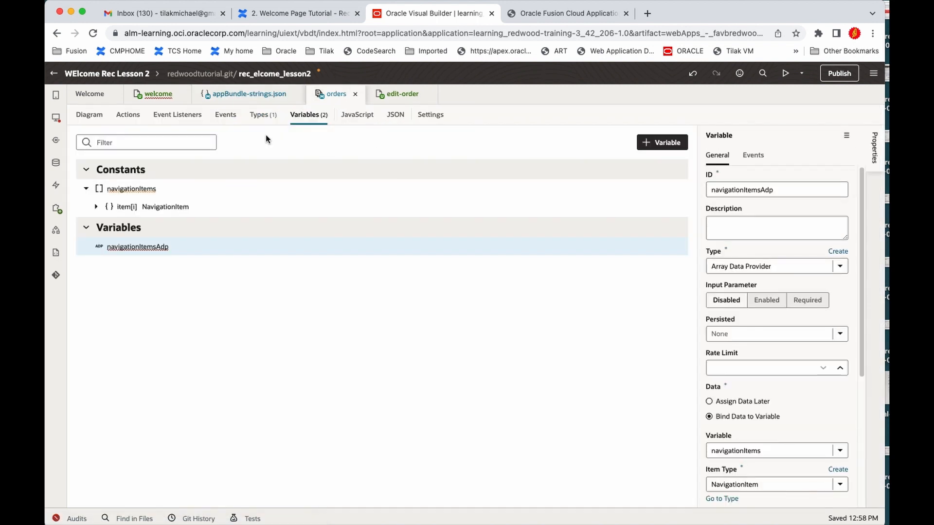
pyautogui.click(154, 100)
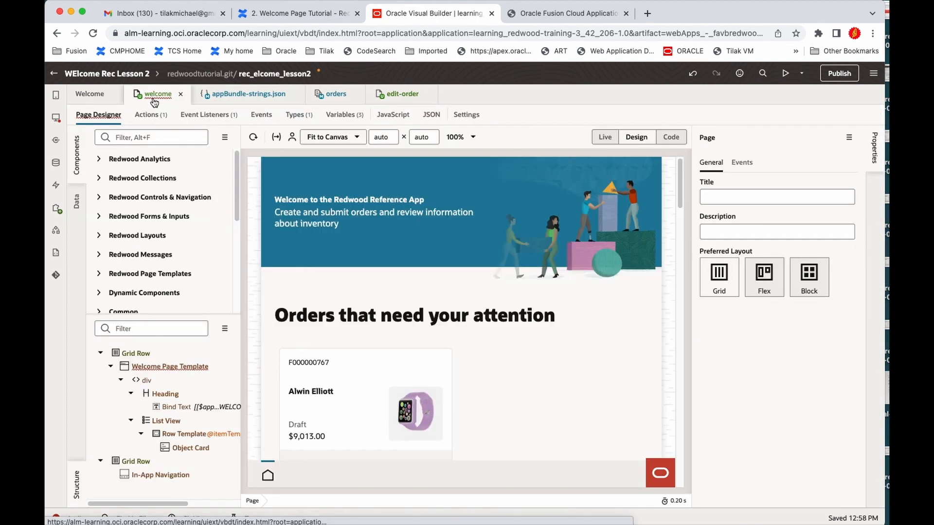
# In the orders flow, review the usages of the navigationItems constant and the data binding of navigationItemsAdp.
pyautogui.click(330, 97)
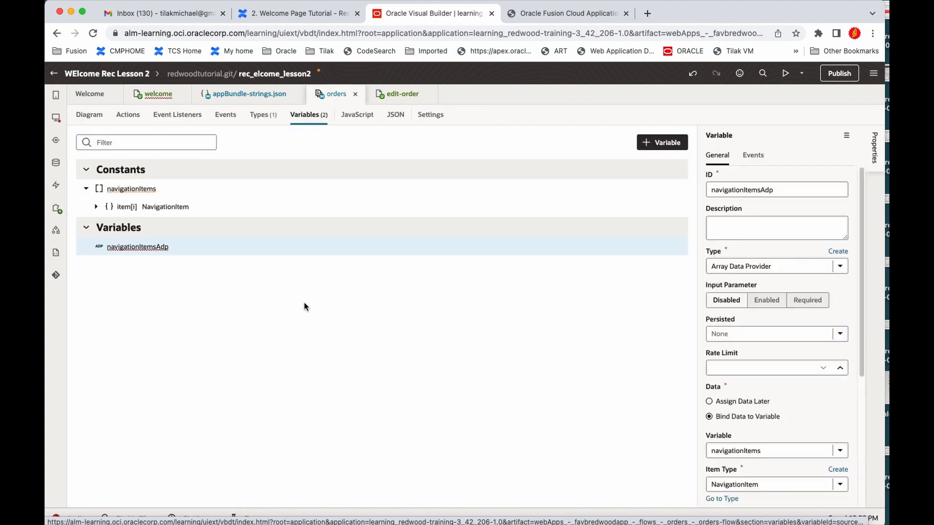
pyautogui.click(225, 194)
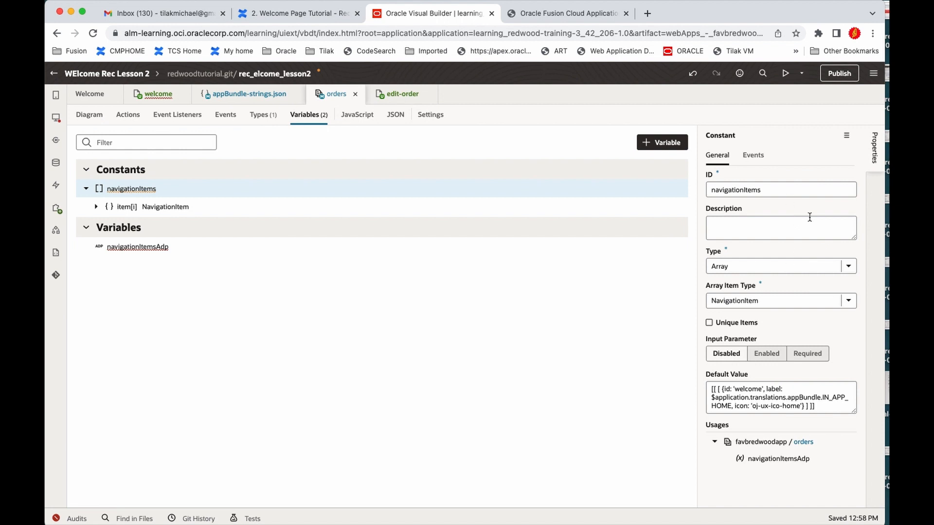
pyautogui.click(254, 243)
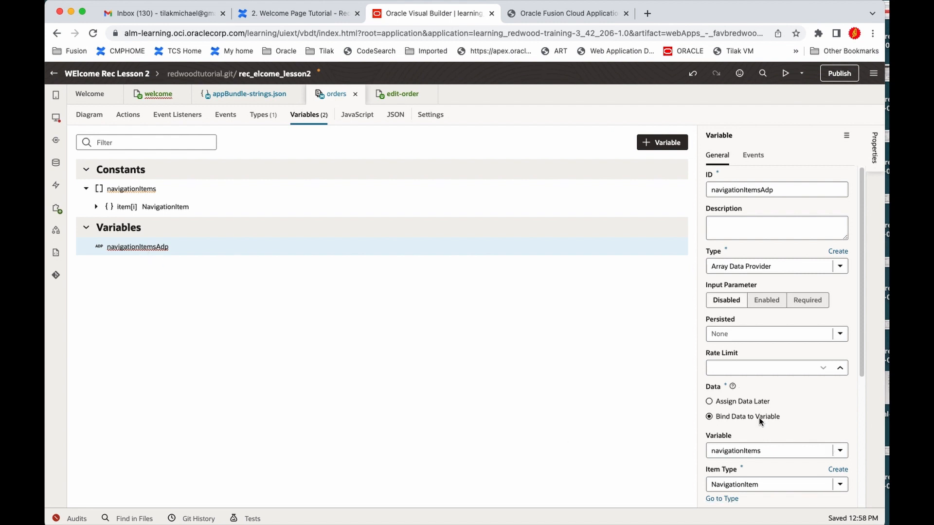
pyautogui.scroll(-5, 762, 419)
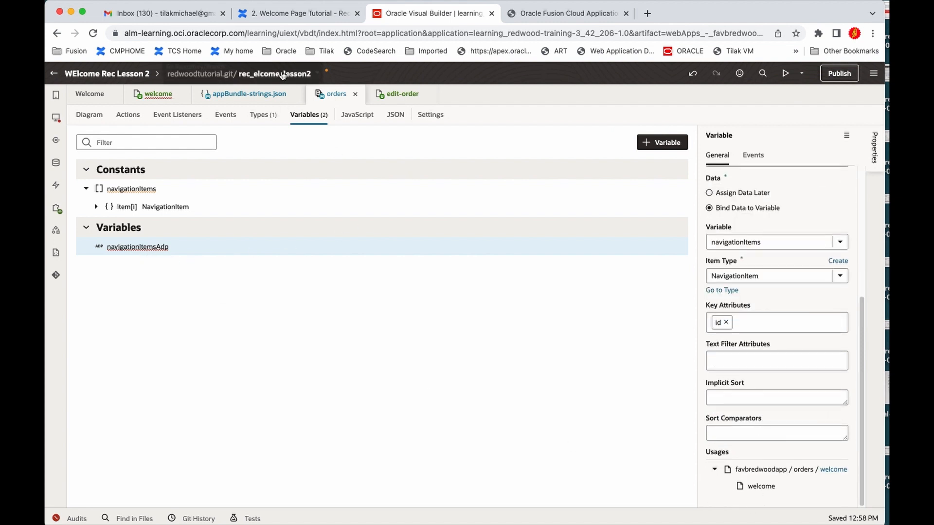
# Check the tutorial's expected Home item, select the In-App Navigation on the welcome page, and compare the canvas with the running app preview.
pyautogui.click(273, 14)
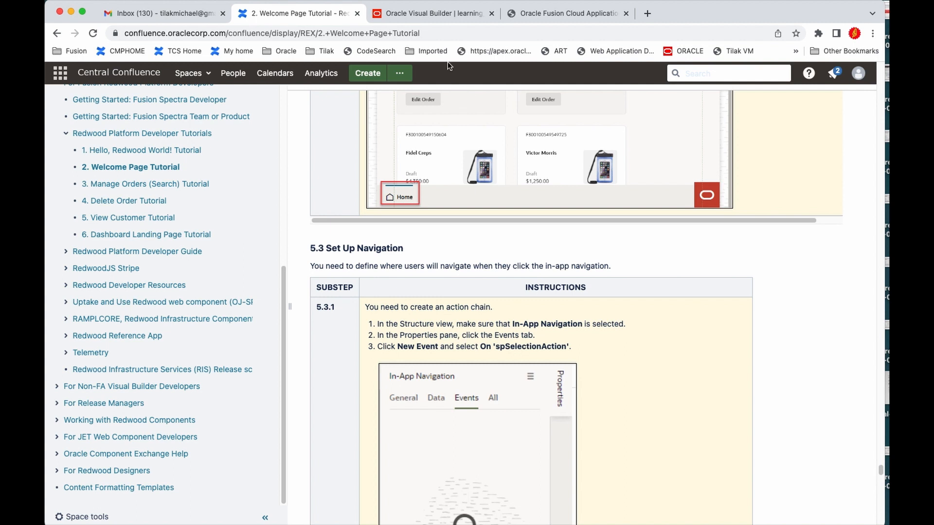
pyautogui.click(409, 14)
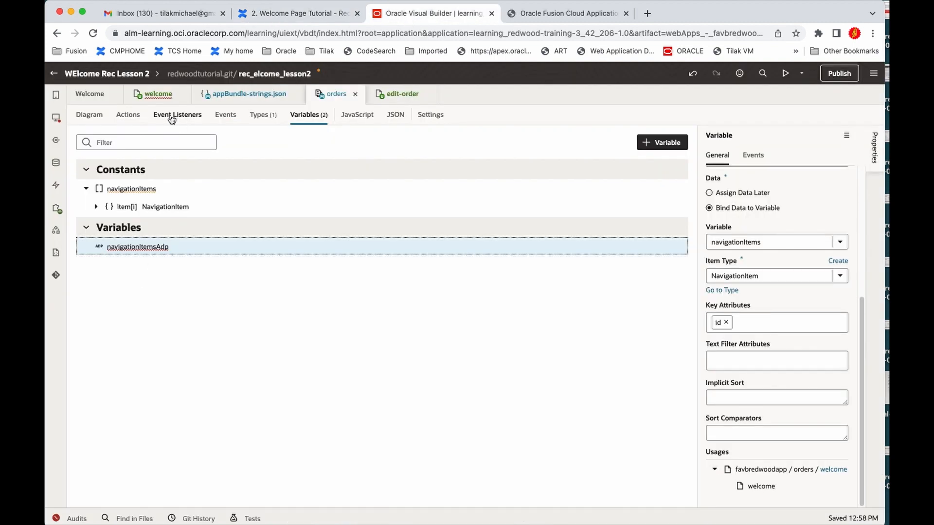
pyautogui.click(164, 100)
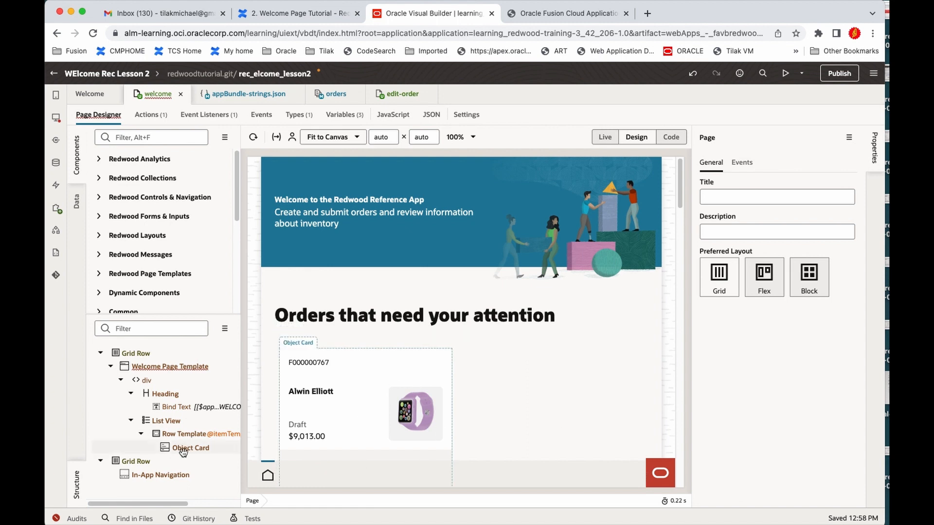
pyautogui.click(205, 475)
pyautogui.click(549, 14)
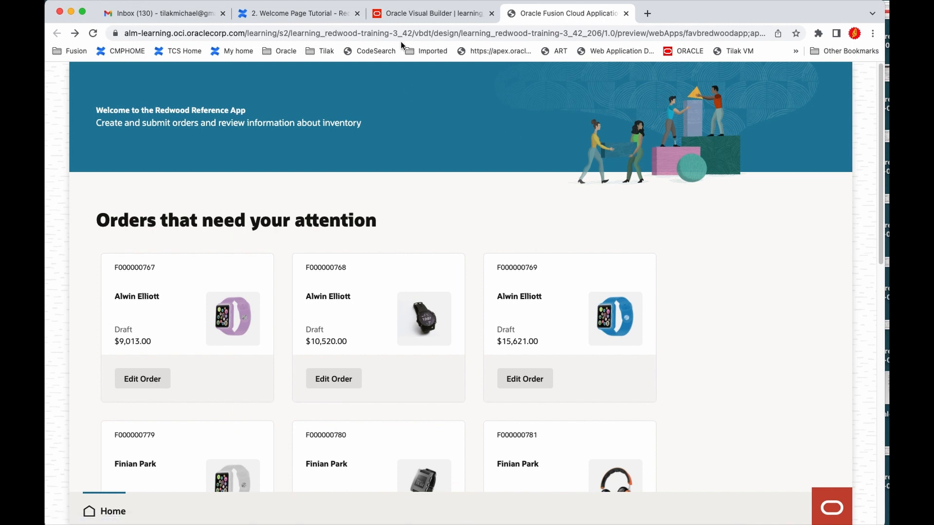
pyautogui.click(428, 13)
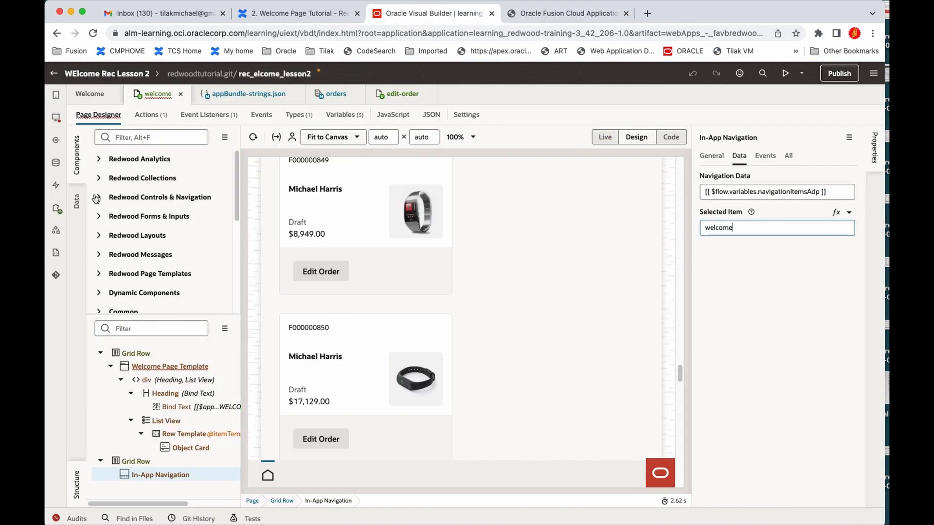
# Hide the page structure and component palette to check the navigation item on the widened canvas, and show the page structure again.
pyautogui.click(76, 492)
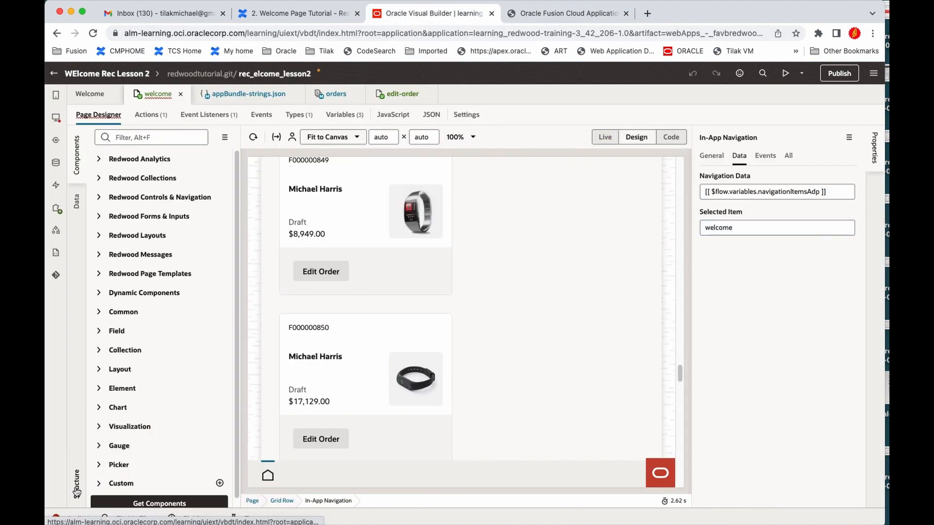
pyautogui.click(77, 164)
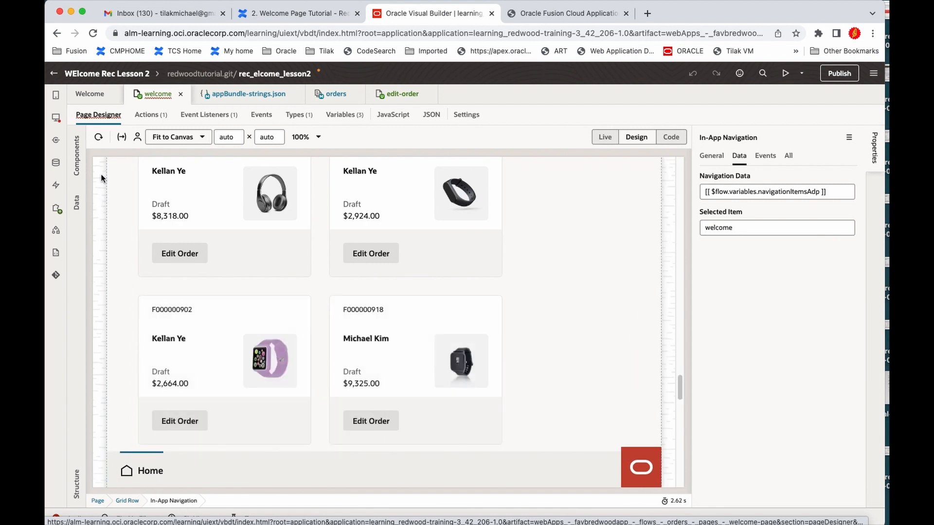
pyautogui.scroll(-5, 81, 292)
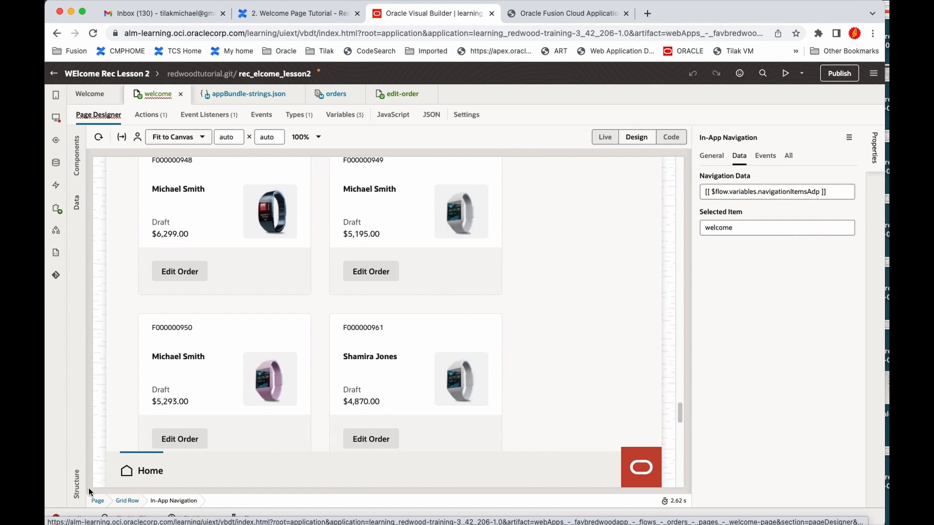
pyautogui.click(77, 491)
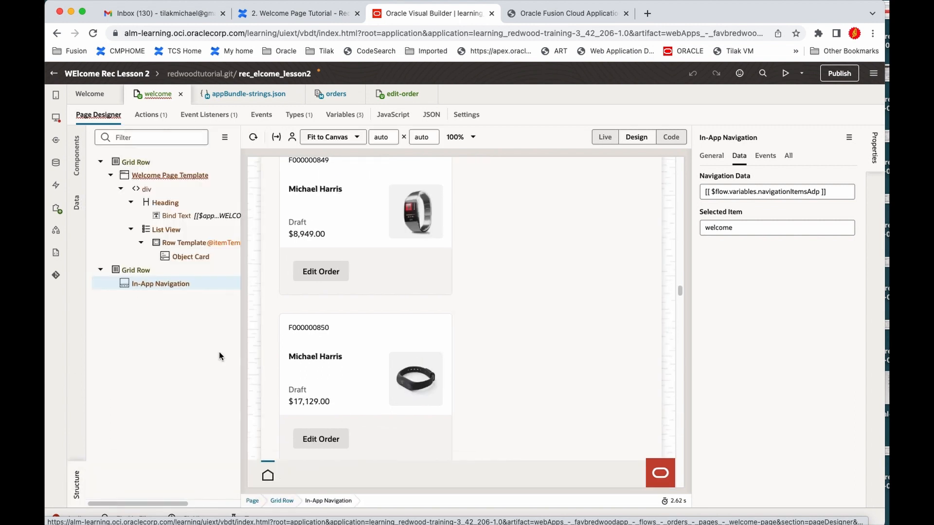
# In the Confluence tutorial, skim sections 5.2.3 and 5.2.5 and continue to section 5.3 Set Up Navigation.
pyautogui.click(304, 12)
pyautogui.scroll(-10, 499, 363)
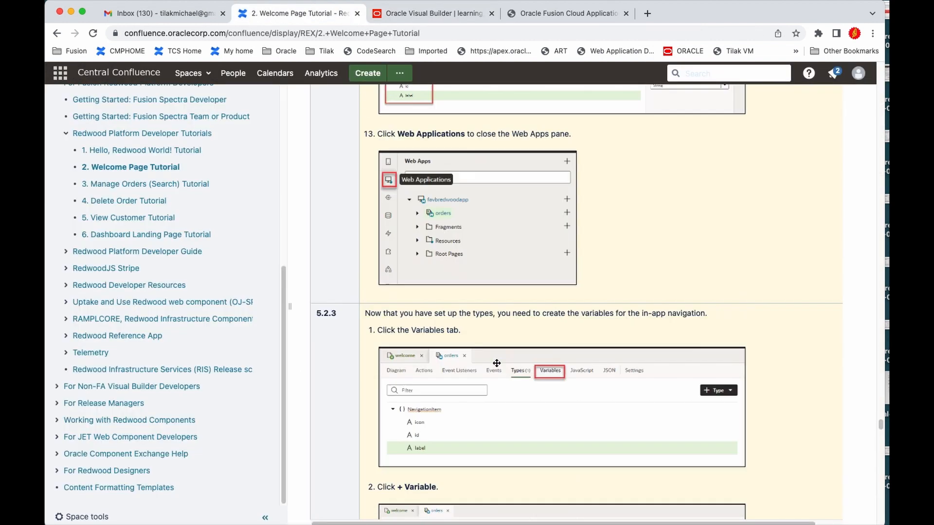
pyautogui.scroll(-6, 499, 362)
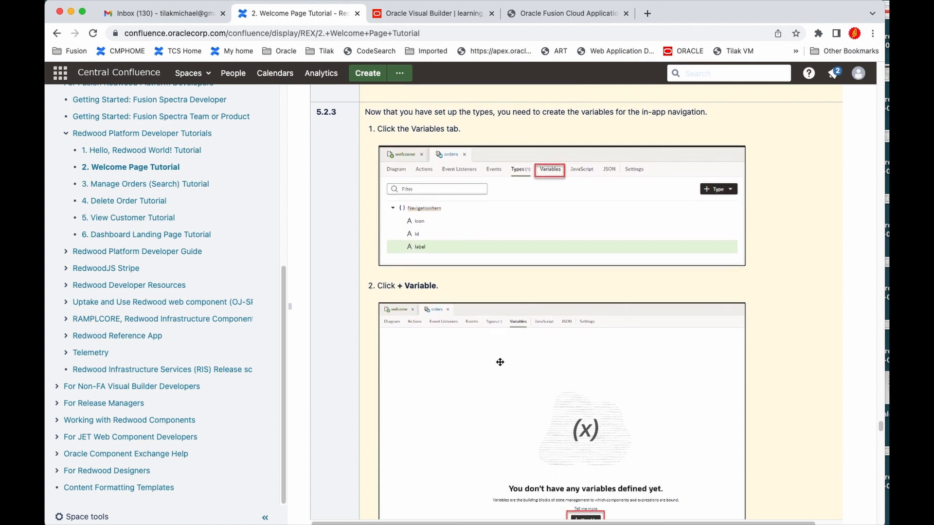
pyautogui.scroll(-15, 499, 363)
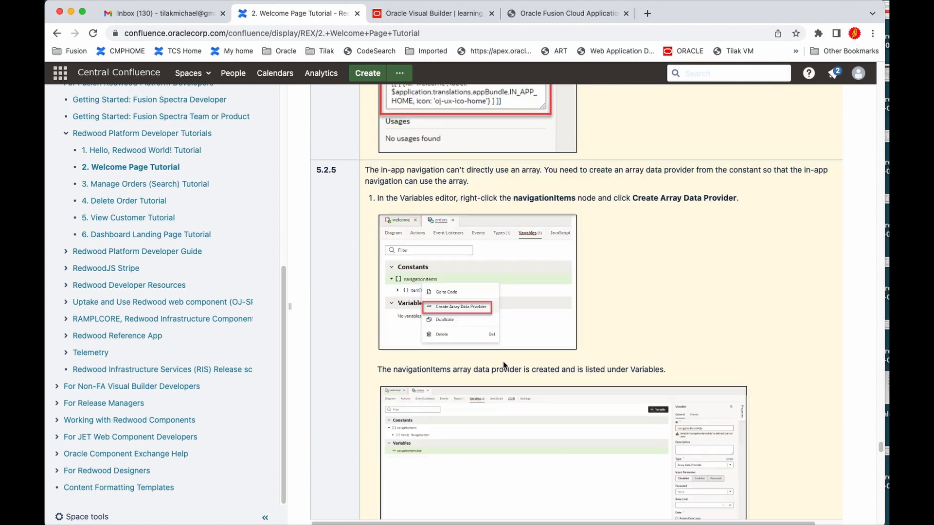
pyautogui.scroll(-15, 504, 363)
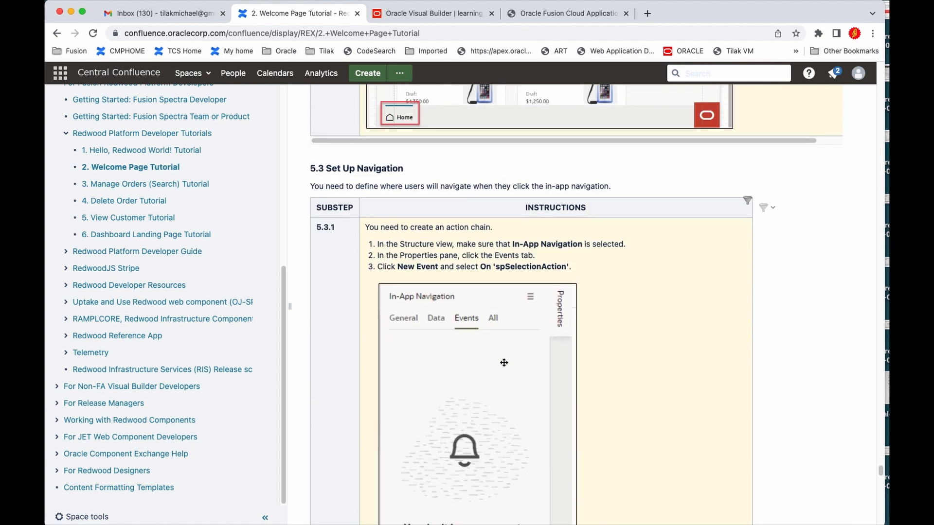
pyautogui.scroll(-3, 503, 362)
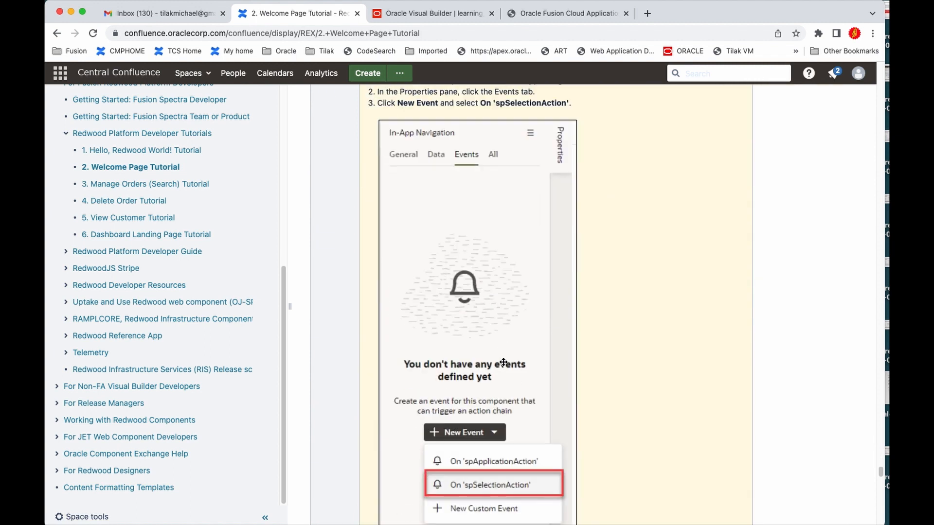
# Read section 5.3.1 on creating an action chain from the In-App Navigation's spSelectionAction event, including the note before section 5.3.2.
pyautogui.scroll(7, 504, 362)
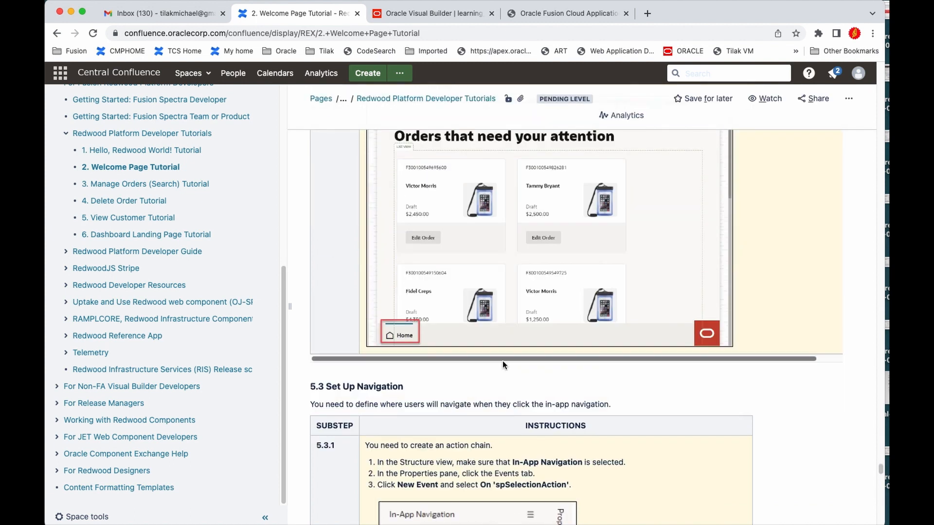
pyautogui.scroll(-6, 462, 440)
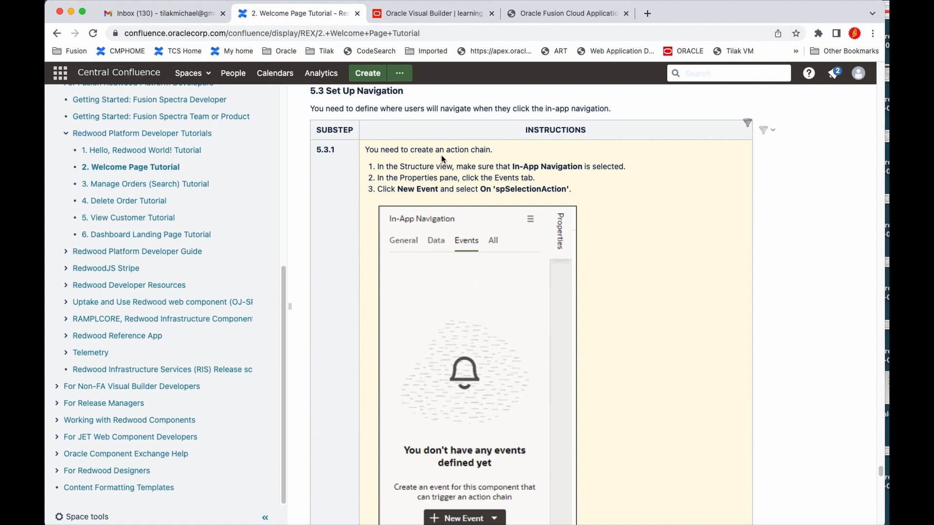
pyautogui.scroll(-5, 509, 433)
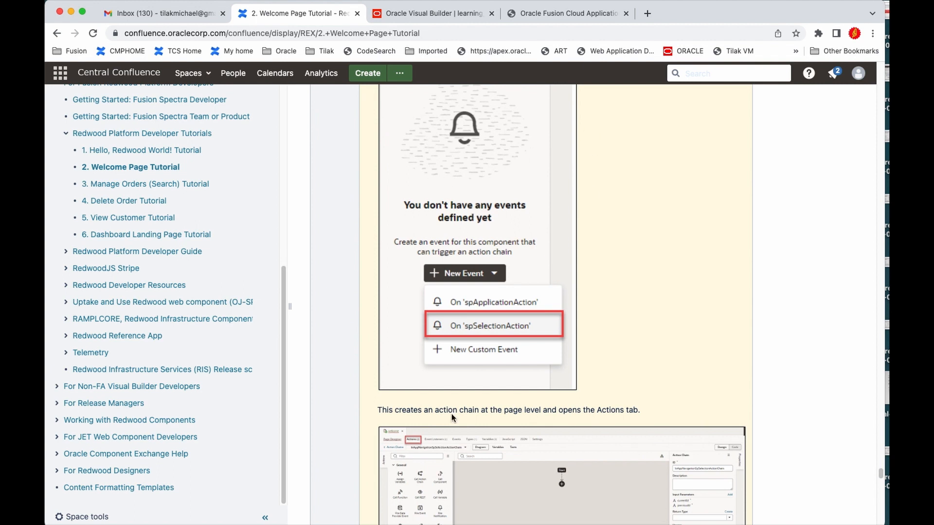
pyautogui.scroll(-1, 600, 350)
pyautogui.scroll(-7, 600, 350)
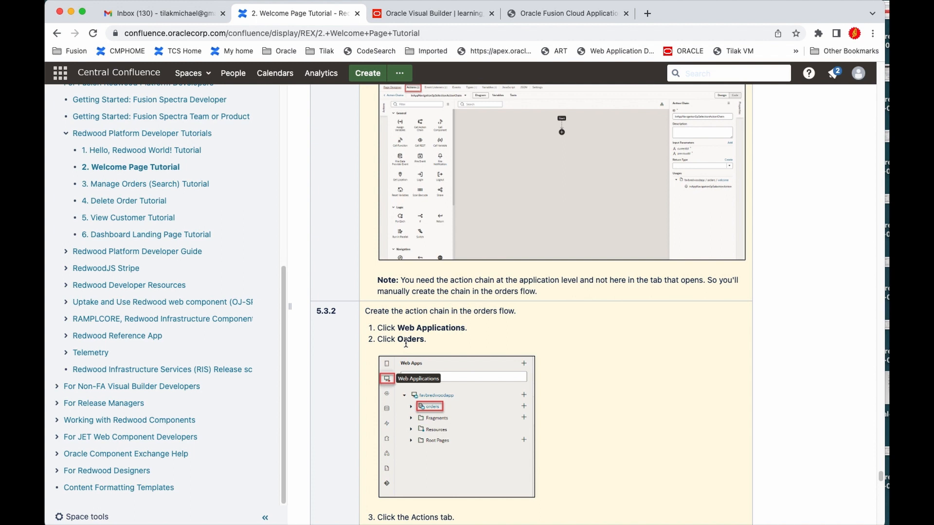
# Reread section 5.3.1 and review the section 5.3.2 instructions for creating InAppNavigationActionChain in the orders flow.
pyautogui.scroll(9, 434, 427)
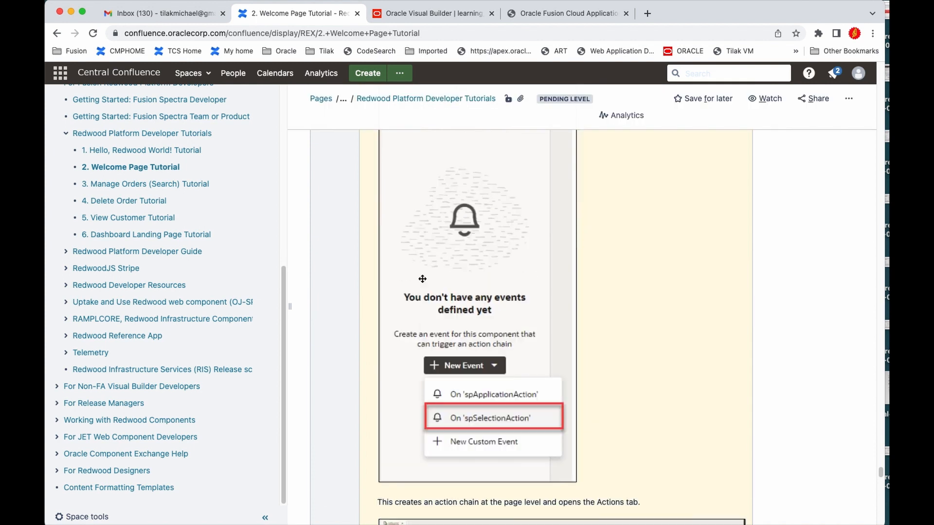
pyautogui.scroll(7, 474, 267)
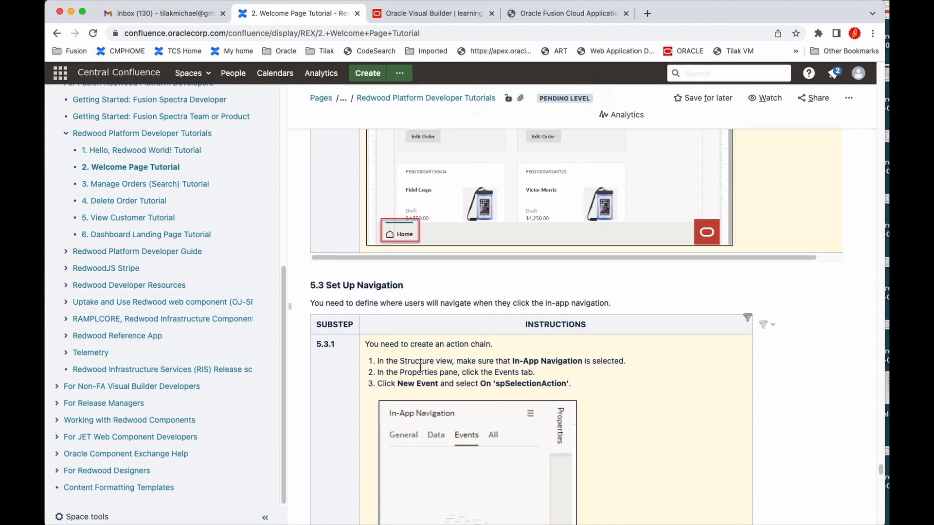
pyautogui.scroll(-1, 420, 368)
pyautogui.scroll(-7, 419, 360)
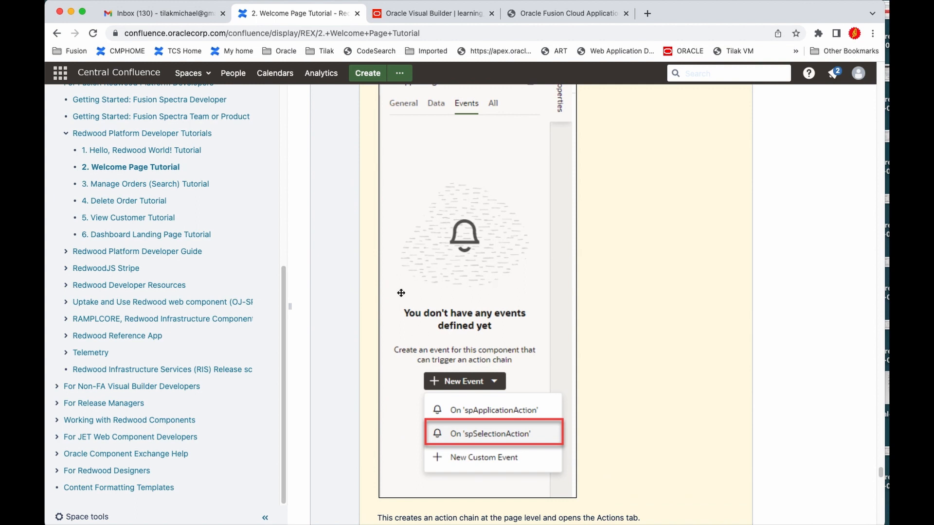
pyautogui.scroll(-10, 454, 287)
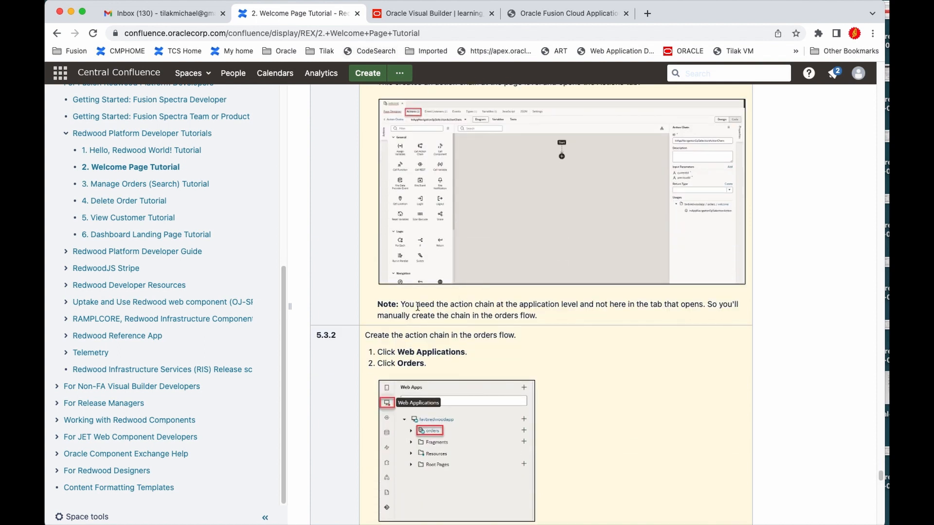
pyautogui.scroll(-9, 418, 308)
pyautogui.scroll(-11, 418, 306)
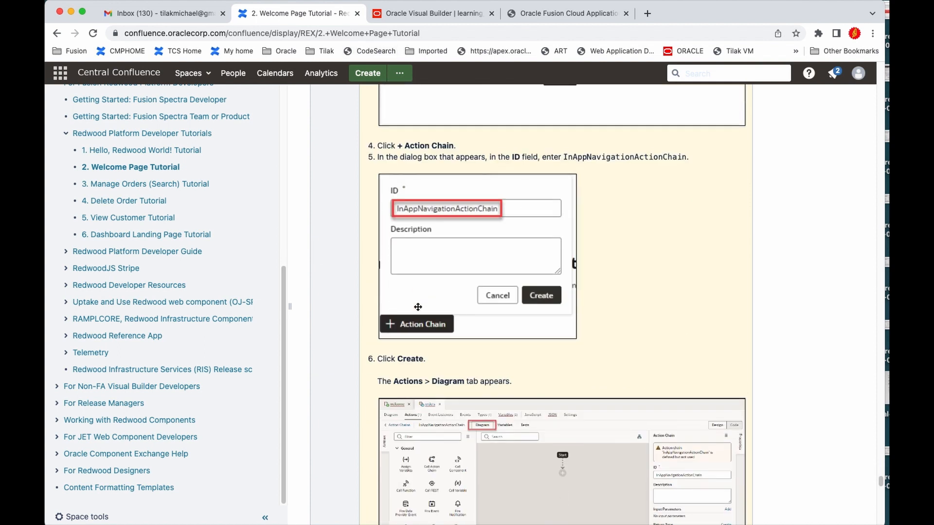
# Review section 5.3.2 of the Confluence tutorial and copy the action chain ID InAppNavigationActionChain from its instructions.
pyautogui.scroll(9, 417, 306)
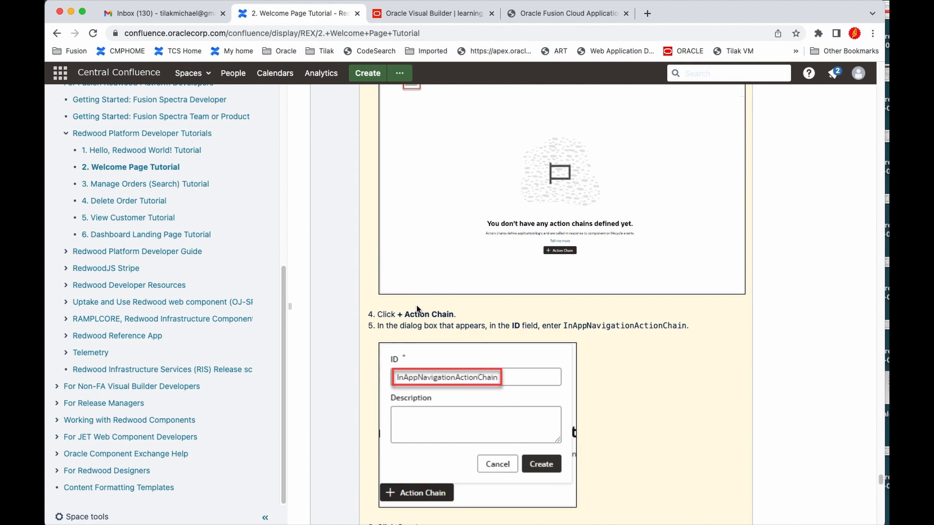
pyautogui.scroll(1, 599, 334)
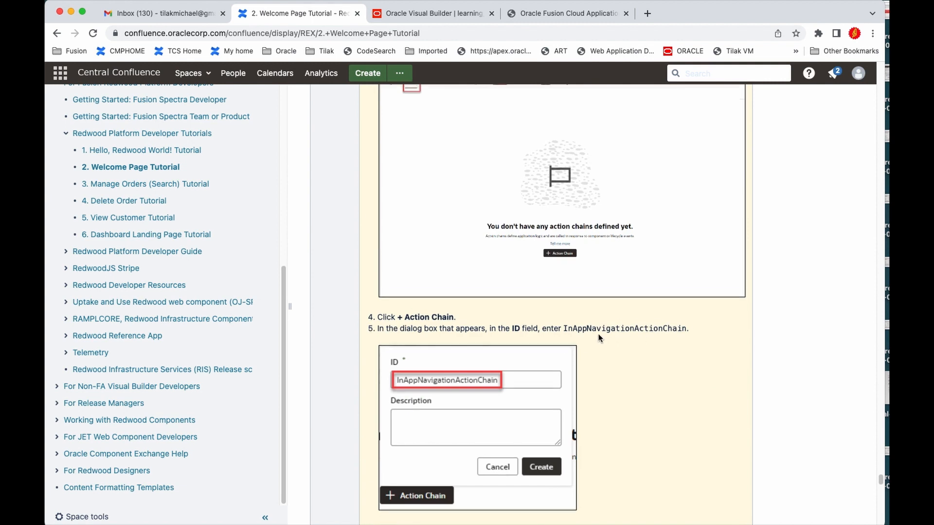
pyautogui.scroll(7, 598, 334)
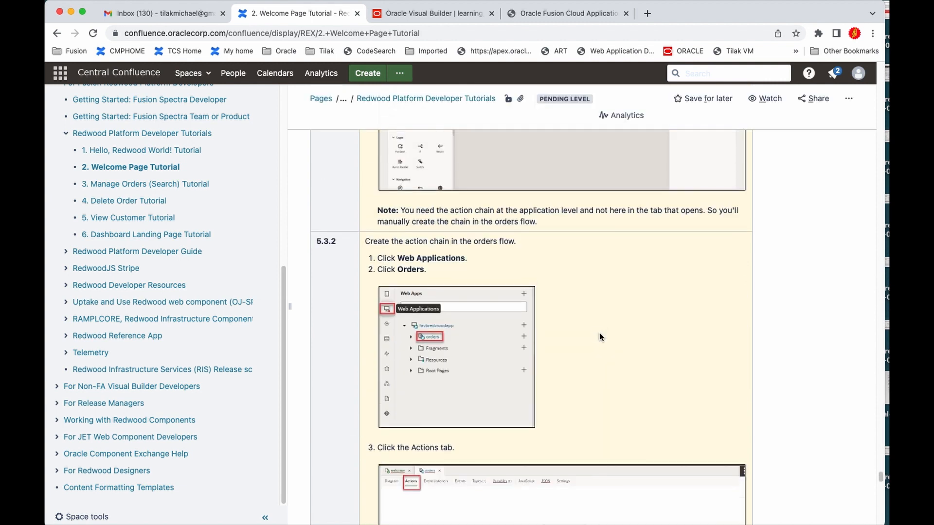
pyautogui.scroll(-7, 599, 337)
pyautogui.doubleClick(614, 275)
pyautogui.press('super+c')
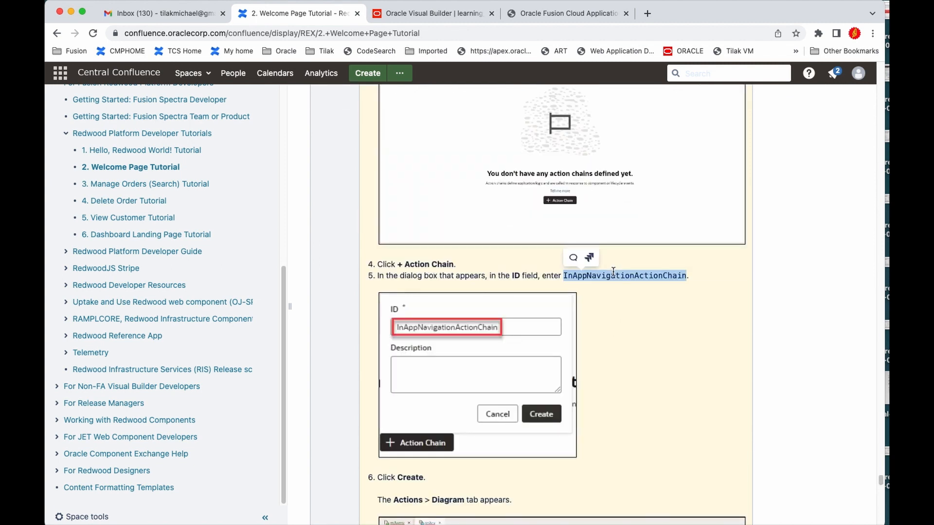
# Switch to Oracle Visual Builder and create an action chain with the ID InAppNavigationActionChain in the orders flow.
pyautogui.click(393, 15)
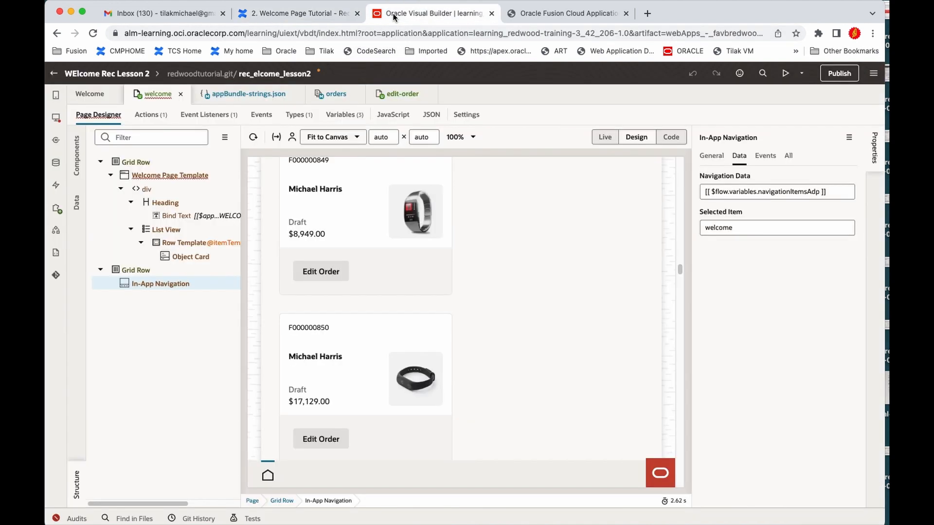
pyautogui.click(337, 94)
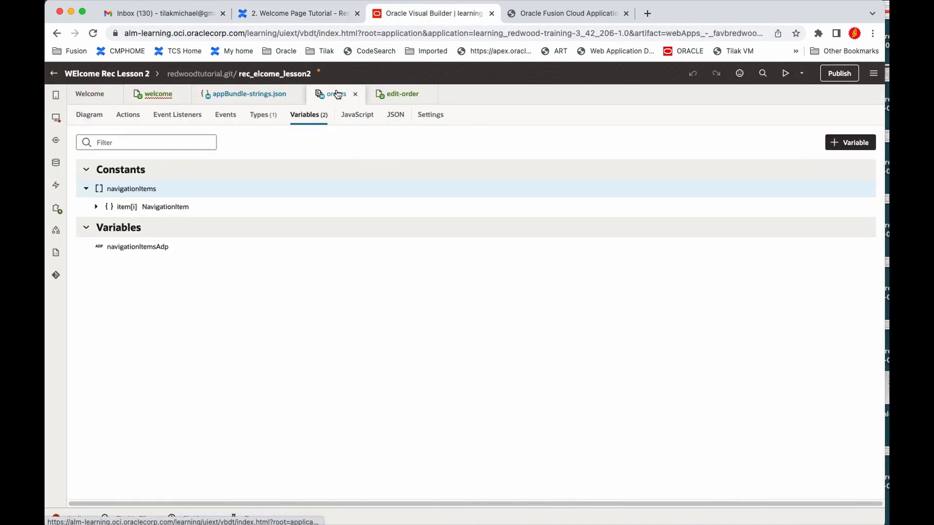
pyautogui.click(121, 117)
pyautogui.click(467, 430)
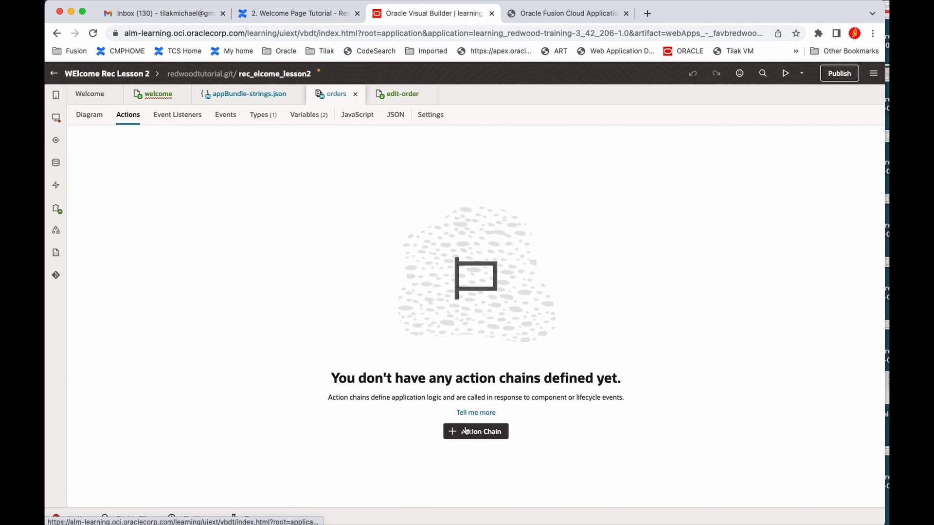
pyautogui.press('super+v')
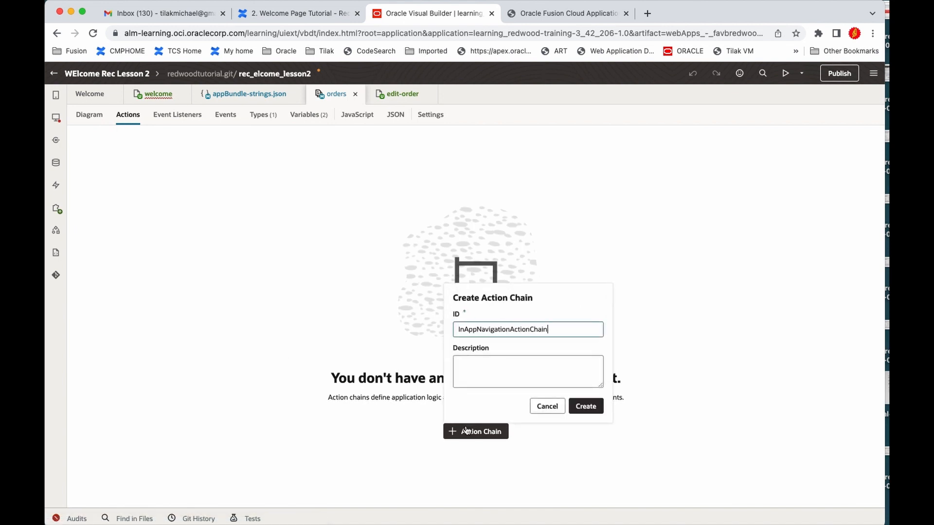
pyautogui.click(589, 408)
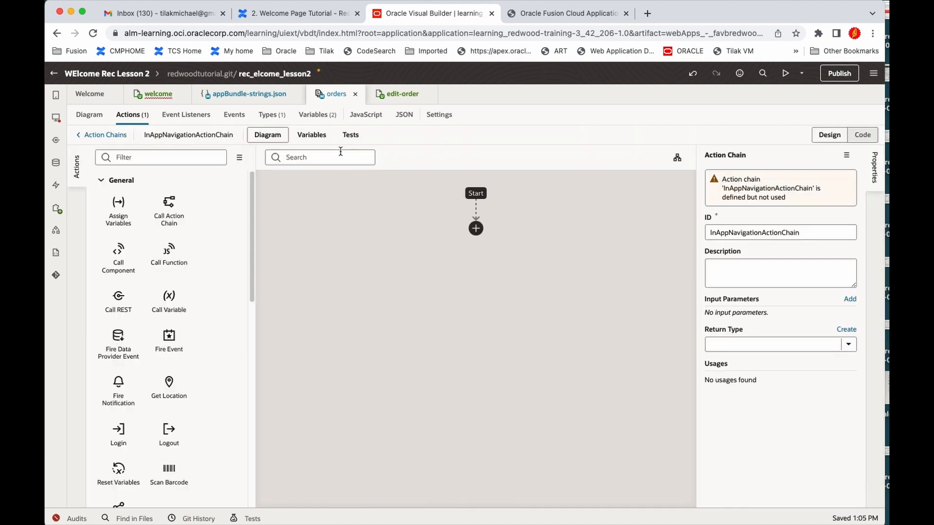
# Create a String variable pageId in InAppNavigationActionChain and make it a required input parameter.
pyautogui.click(313, 136)
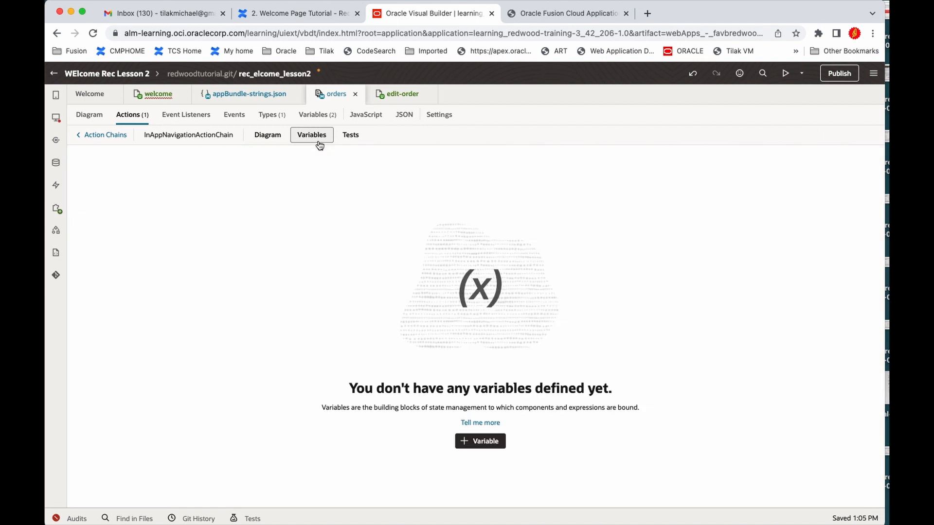
pyautogui.click(478, 444)
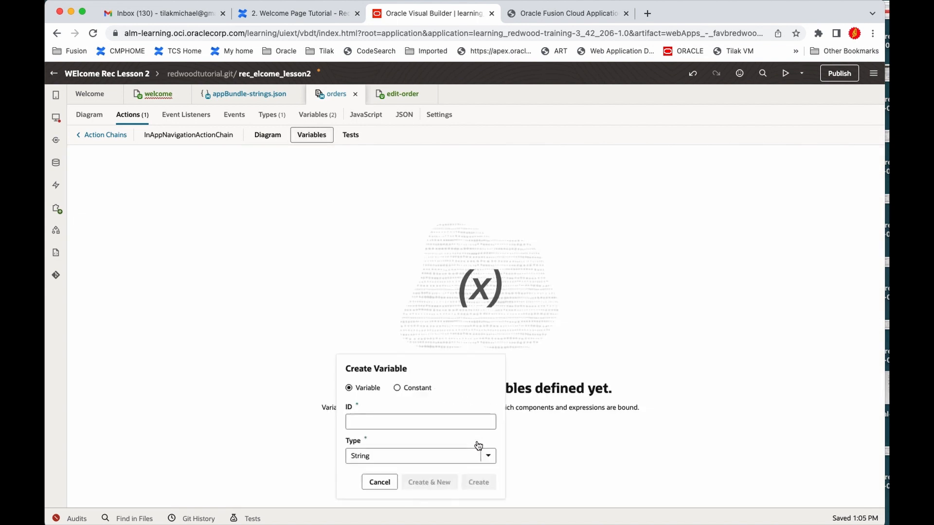
pyautogui.write('pageId')
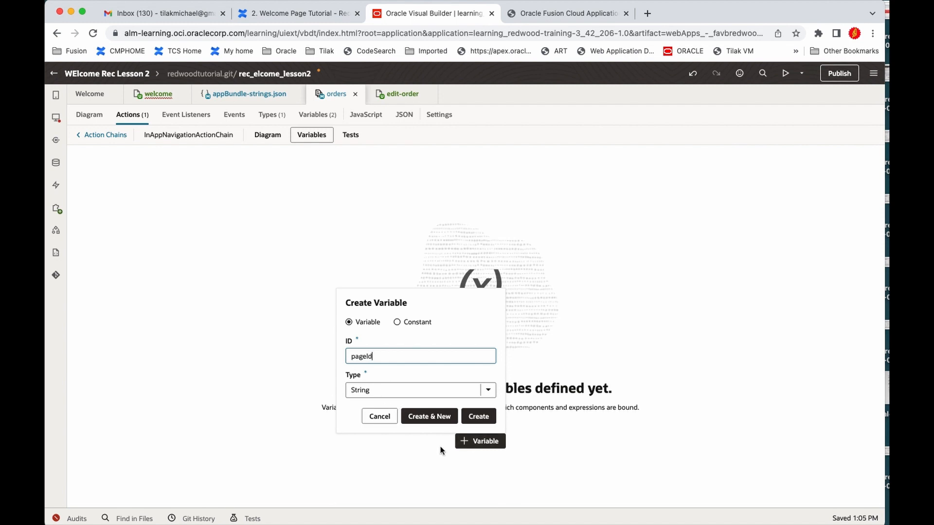
pyautogui.click(489, 424)
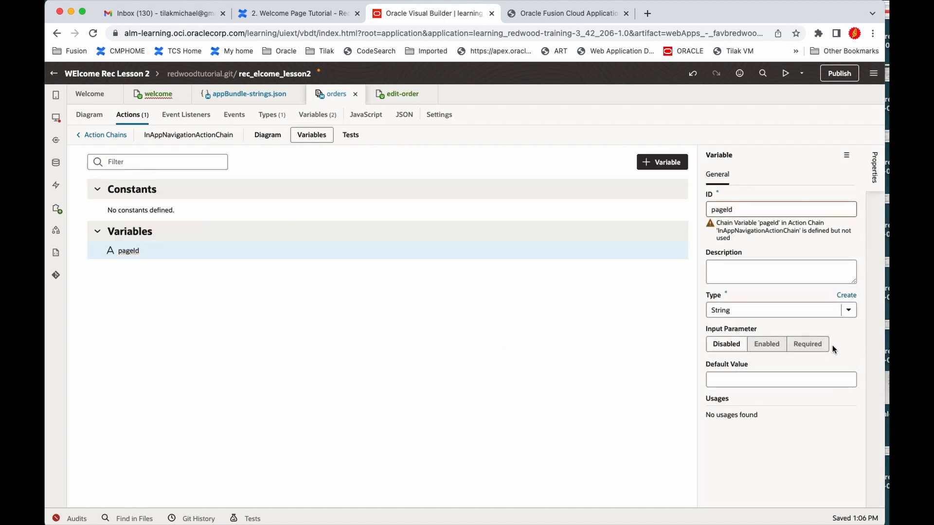
pyautogui.click(809, 345)
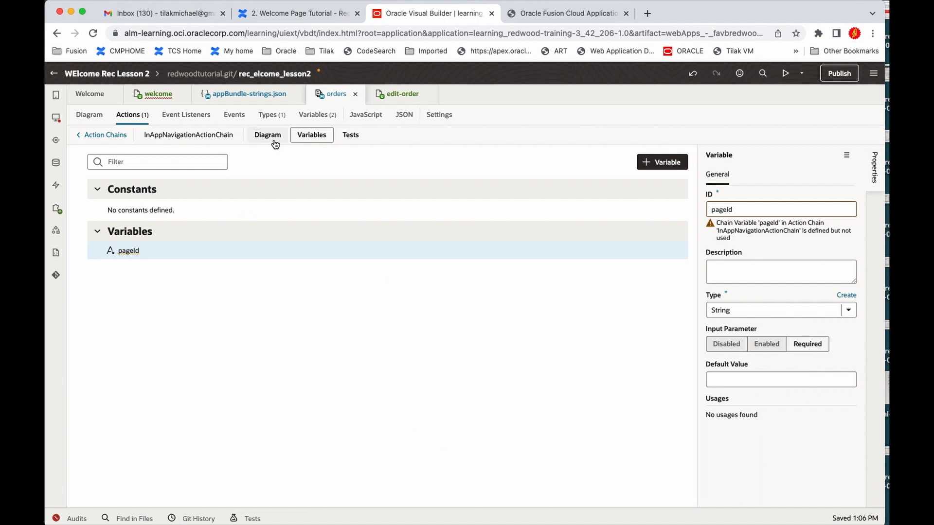
# In the Confluence tutorial, review the pageId input variable instructions and continue to section 5.3.3 on defining the action chain.
pyautogui.click(270, 18)
pyautogui.scroll(-7, 437, 379)
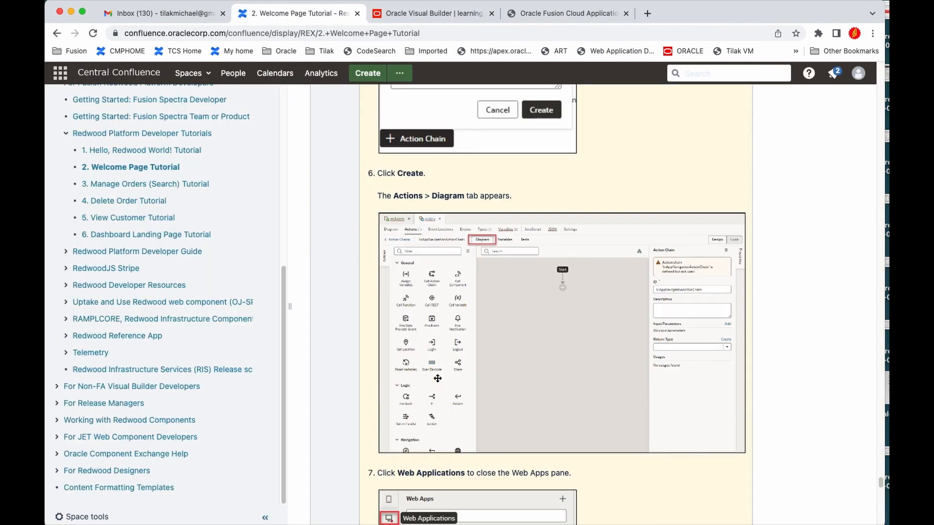
pyautogui.scroll(-6, 507, 307)
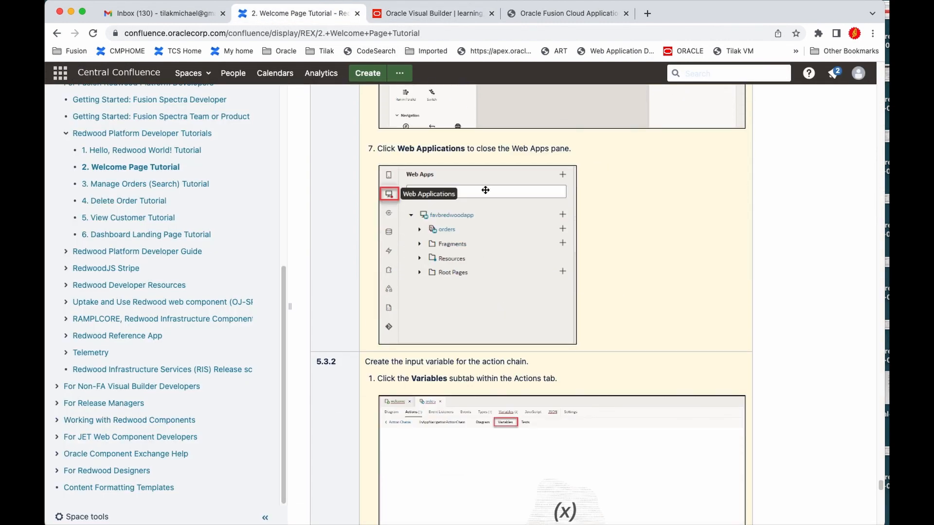
pyautogui.scroll(-6, 486, 258)
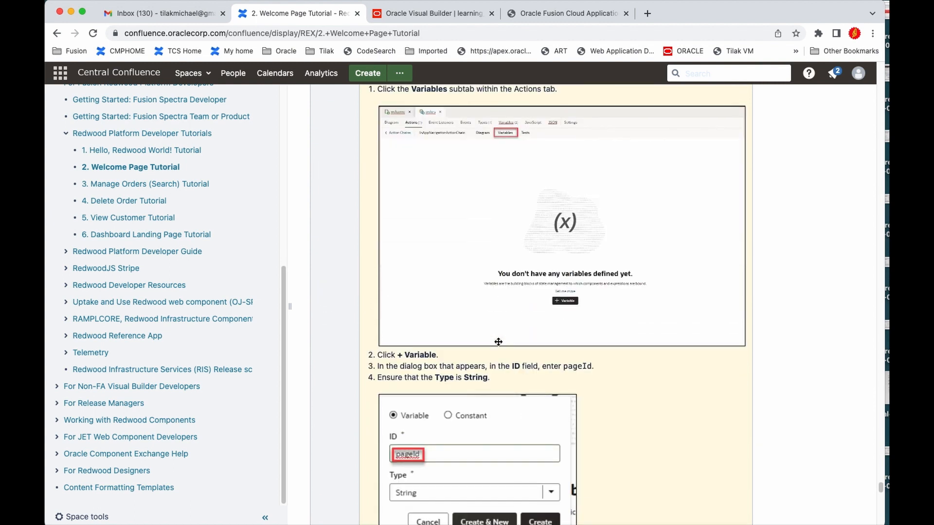
pyautogui.scroll(-3, 539, 313)
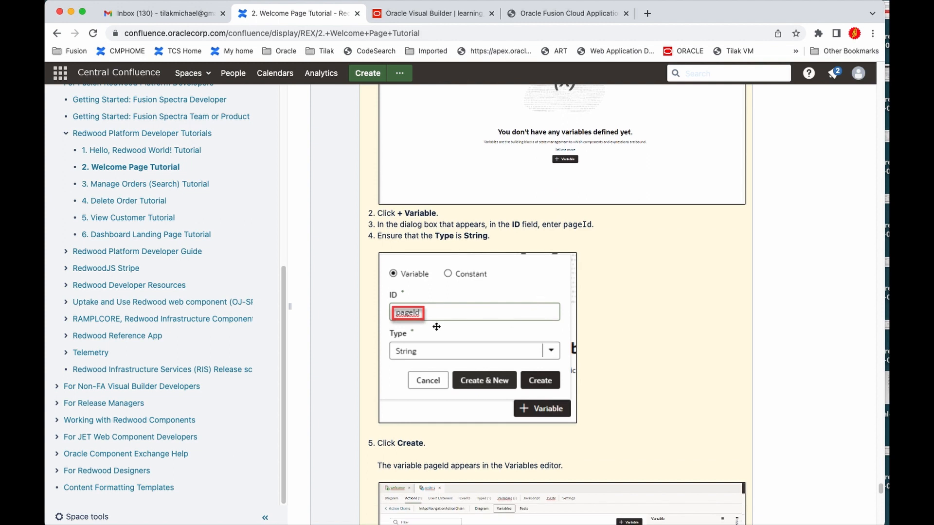
pyautogui.scroll(-6, 438, 335)
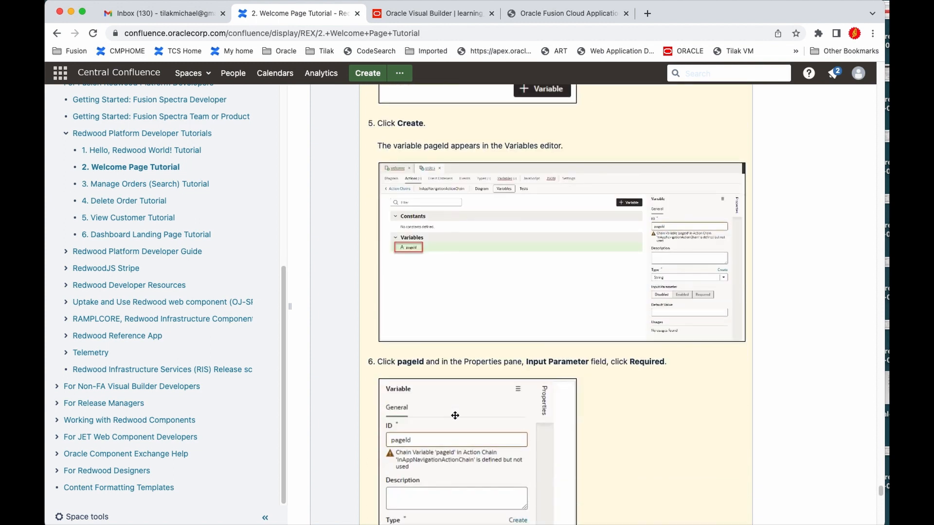
pyautogui.scroll(-4, 516, 431)
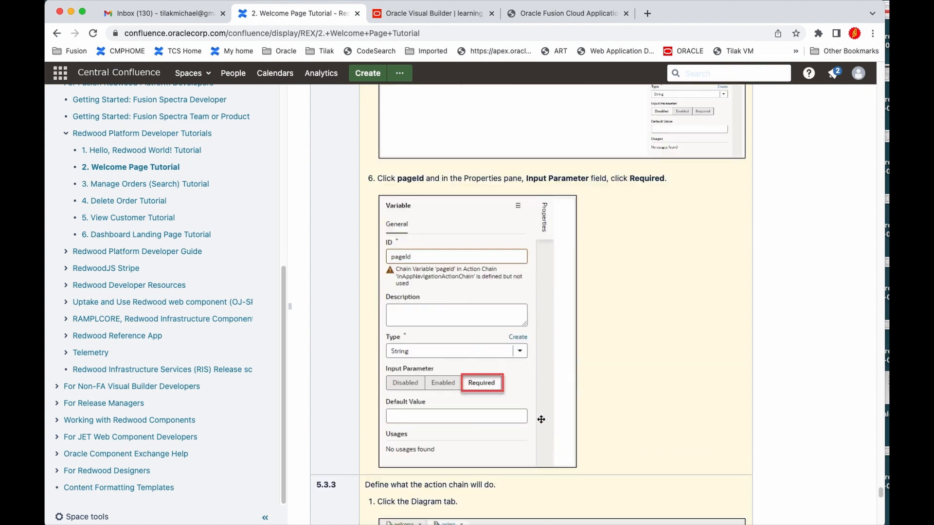
pyautogui.scroll(-3, 541, 420)
pyautogui.scroll(-8, 605, 231)
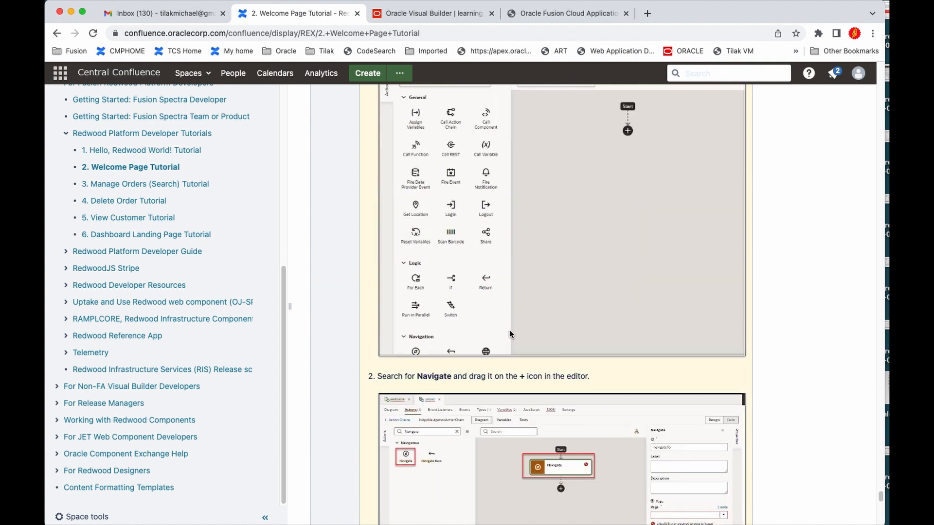
# Back in Oracle Visual Builder, add a Navigate action after Start in the InAppNavigationActionChain diagram.
pyautogui.click(440, 13)
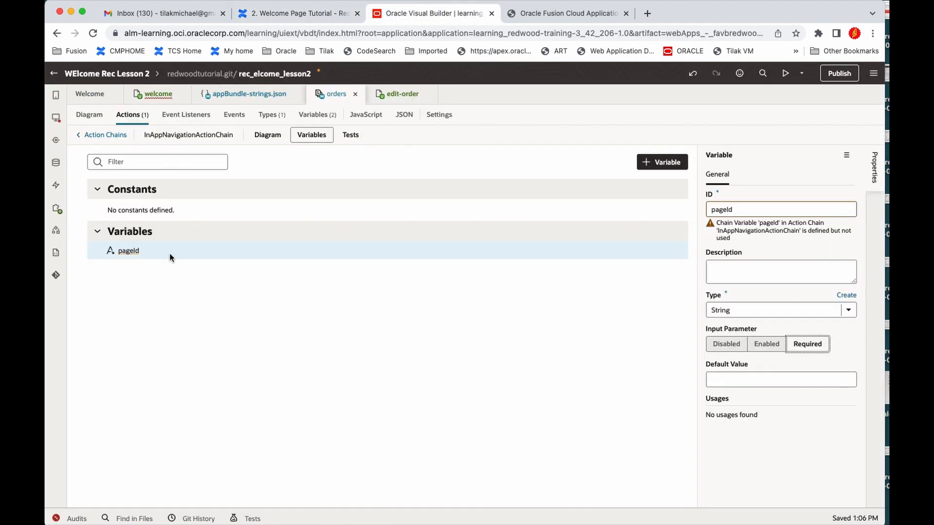
pyautogui.click(266, 137)
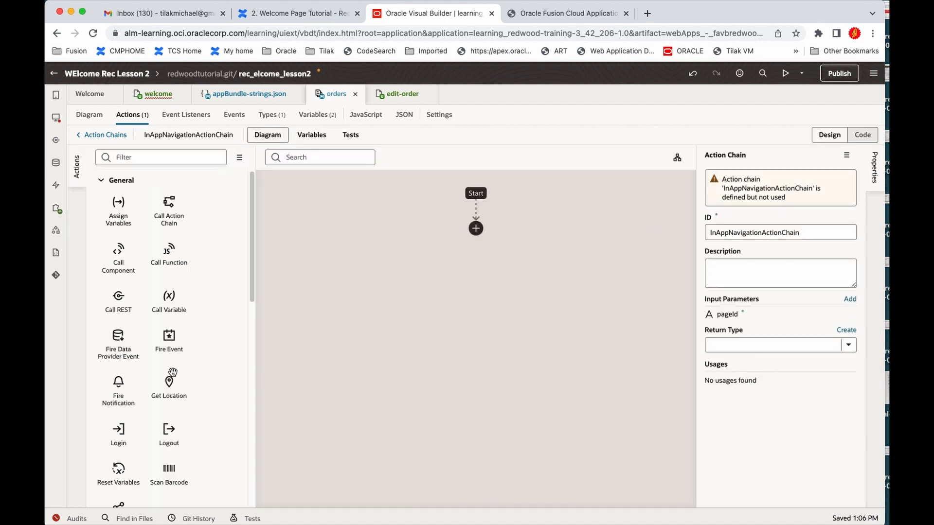
pyautogui.scroll(-5, 157, 364)
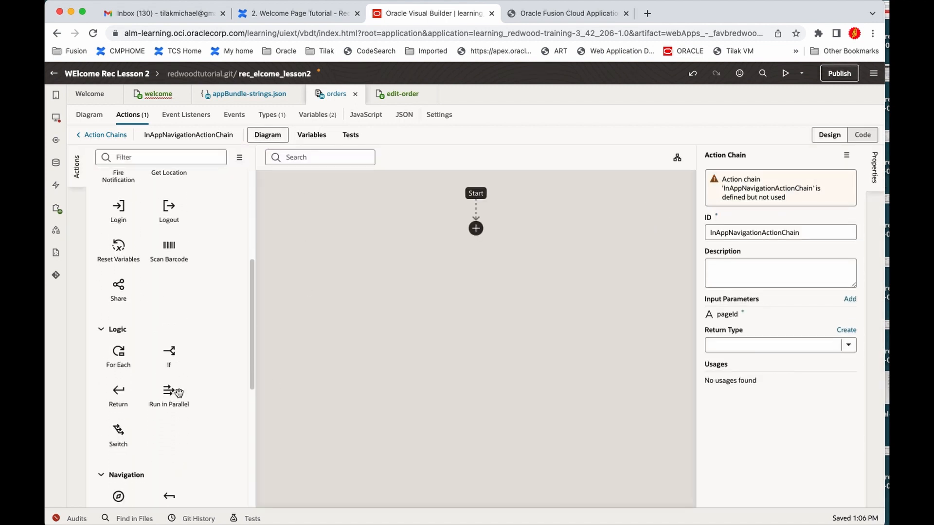
pyautogui.scroll(-3, 178, 392)
pyautogui.moveTo(118, 346); pyautogui.dragTo(483, 233)
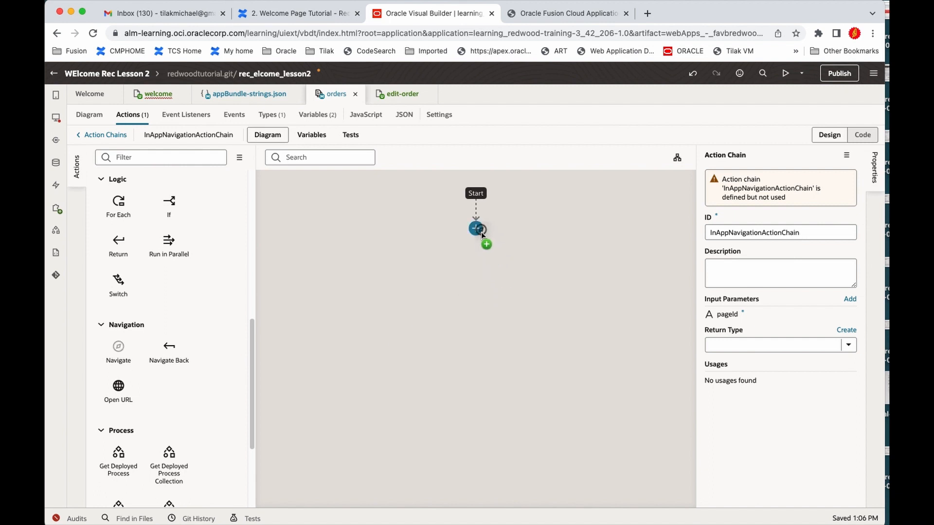
pyautogui.moveTo(478, 232); pyautogui.dragTo(477, 230)
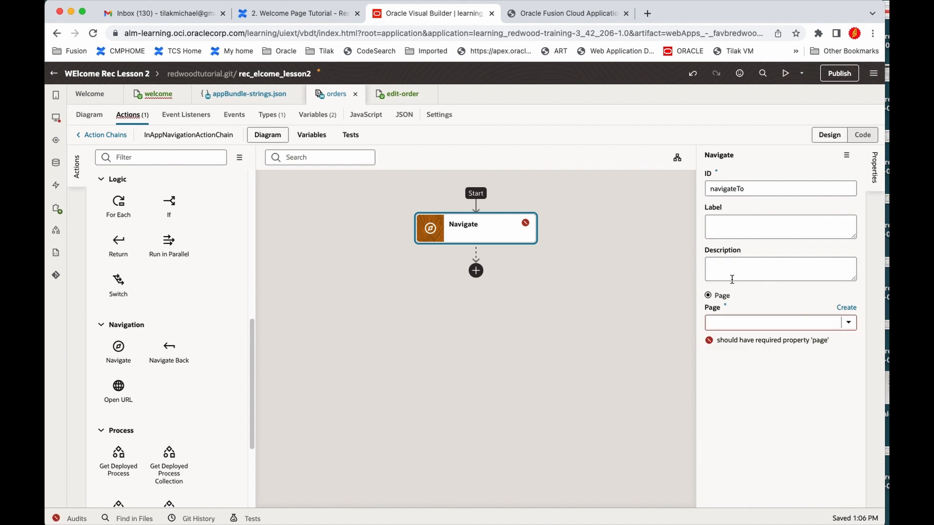
# Set the Navigate action's target page to the expression [[ $variables.pageId ]].
pyautogui.click(737, 324)
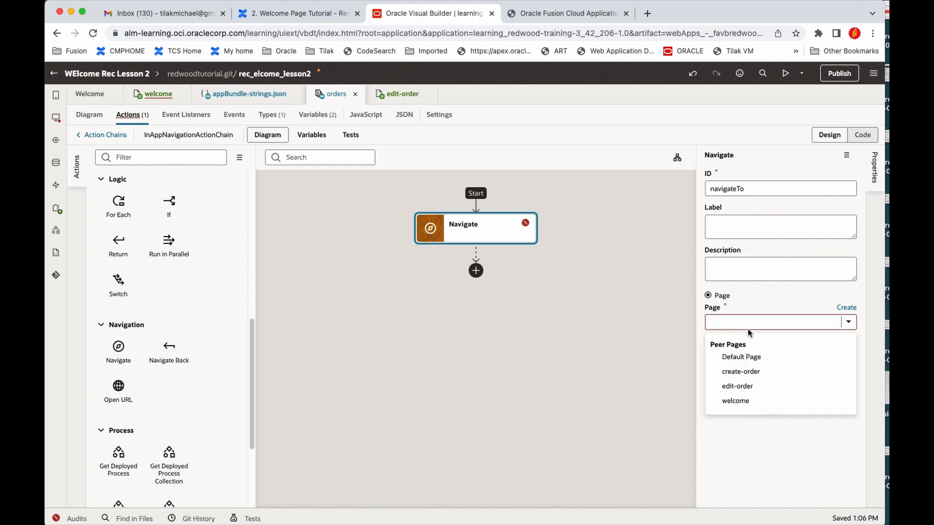
pyautogui.click(740, 332)
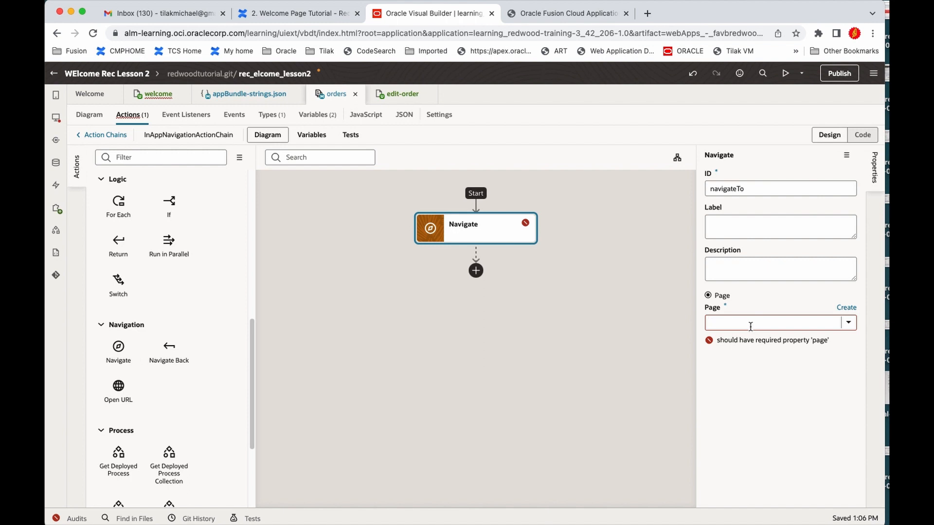
pyautogui.click(848, 325)
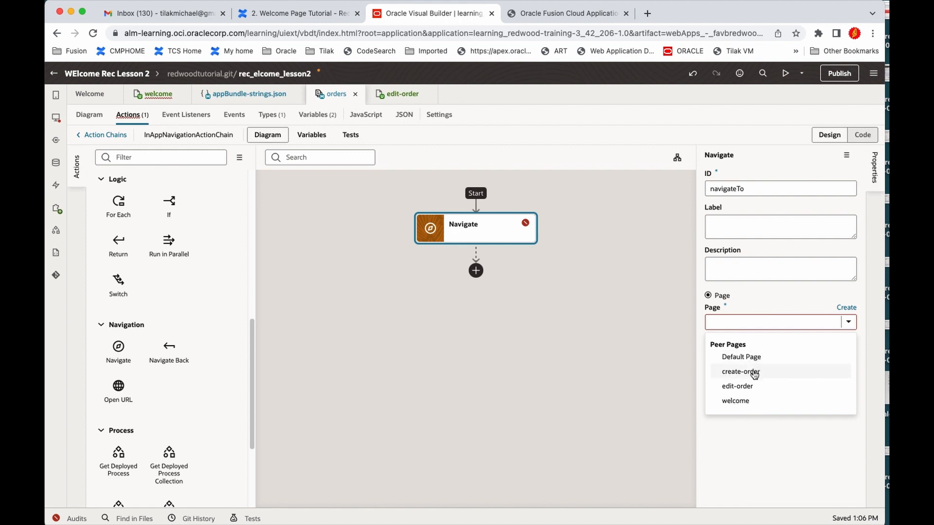
pyautogui.click(767, 324)
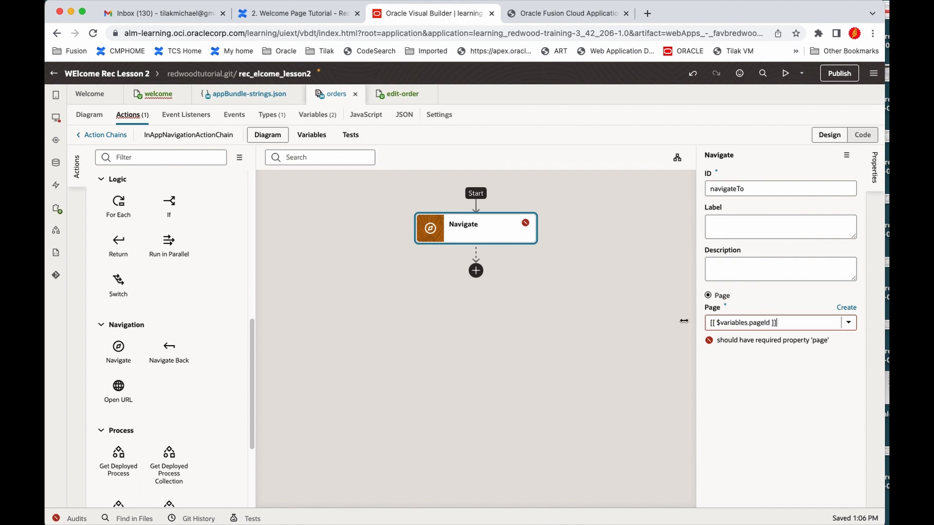
# Check the Confluence tutorial's Navigate page setting, read section 5.3.4 on reassigning the action chain, and return to Oracle Visual Builder.
pyautogui.click(311, 17)
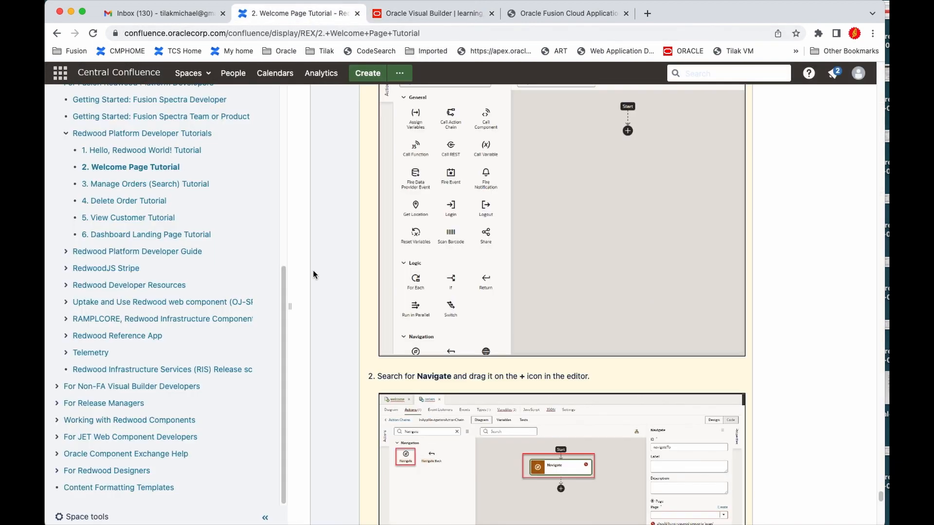
pyautogui.scroll(-8, 594, 461)
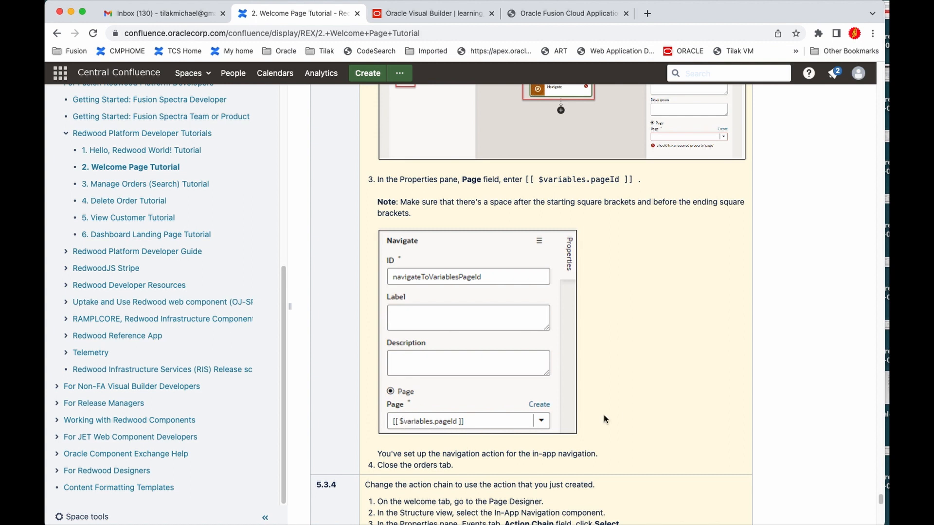
pyautogui.scroll(-3, 556, 442)
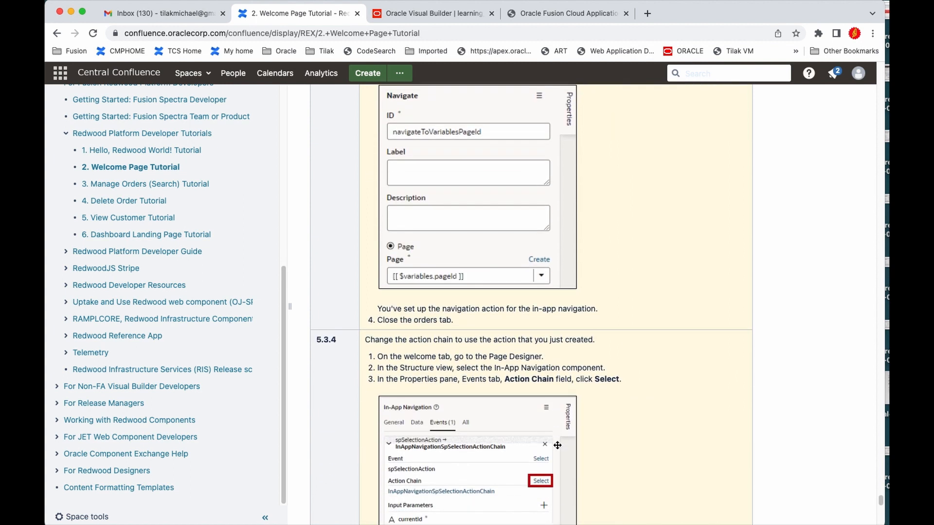
pyautogui.scroll(-4, 556, 446)
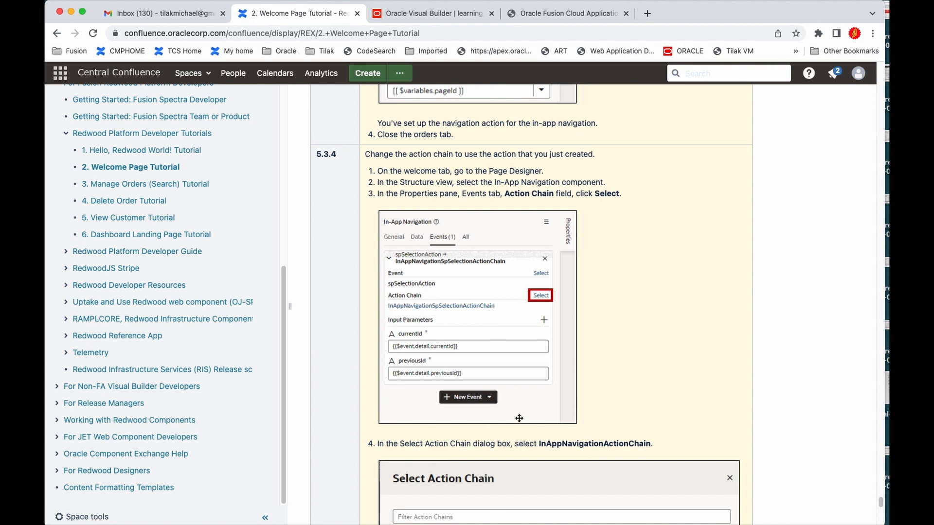
pyautogui.click(401, 15)
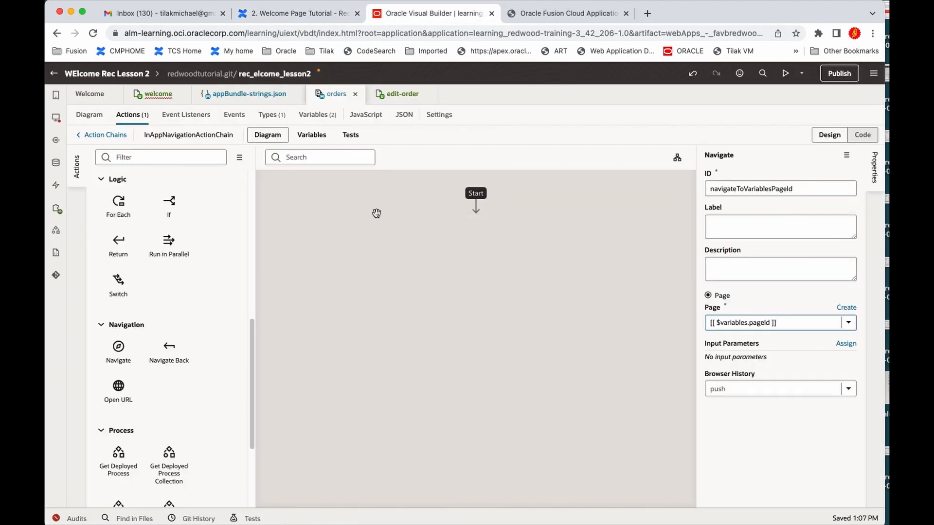
# Enter "Navigate tp PageId" as the description of InAppNavigationActionChain.
pyautogui.click(506, 408)
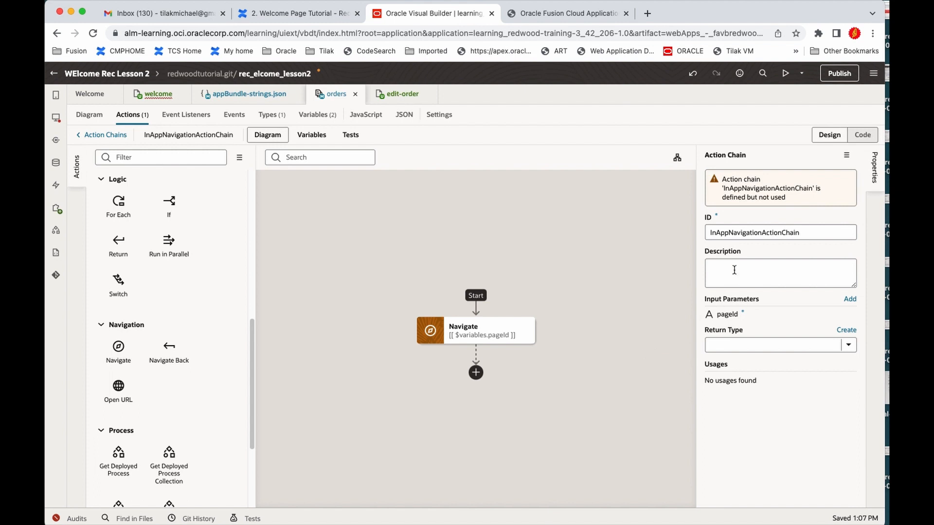
pyautogui.click(710, 268)
pyautogui.write('nAppNavi')
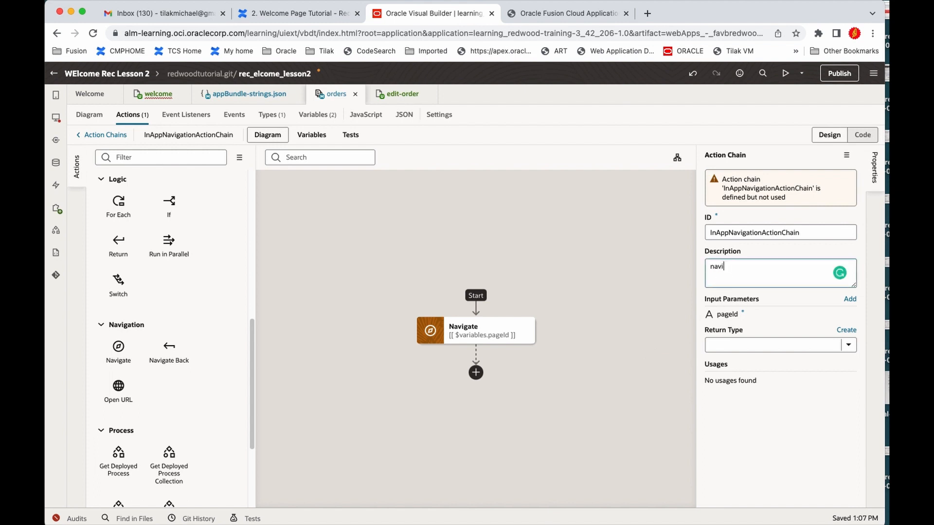
pyautogui.write('ga')
pyautogui.press('BackSpace')
pyautogui.press('BackSpace')
pyautogui.press('BackSpace')
pyautogui.press('BackSpace')
pyautogui.press('BackSpace')
pyautogui.press('BackSpace')
pyautogui.write('Navigatye tp')
pyautogui.press('BackSpace')
pyautogui.write('o')
pyautogui.press('BackSpace')
pyautogui.press('BackSpace')
pyautogui.press('BackSpace')
pyautogui.press('BackSpace')
pyautogui.write('e tp Pa')
pyautogui.click(615, 336)
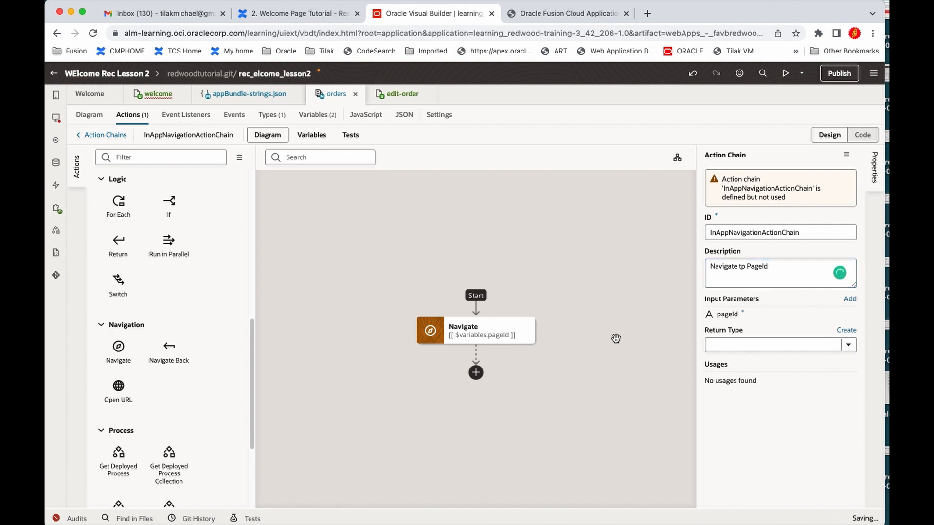
# Correct the action chain's description to read "Navigate to PageId", leaving its return type unset.
pyautogui.scroll(-3, 535, 301)
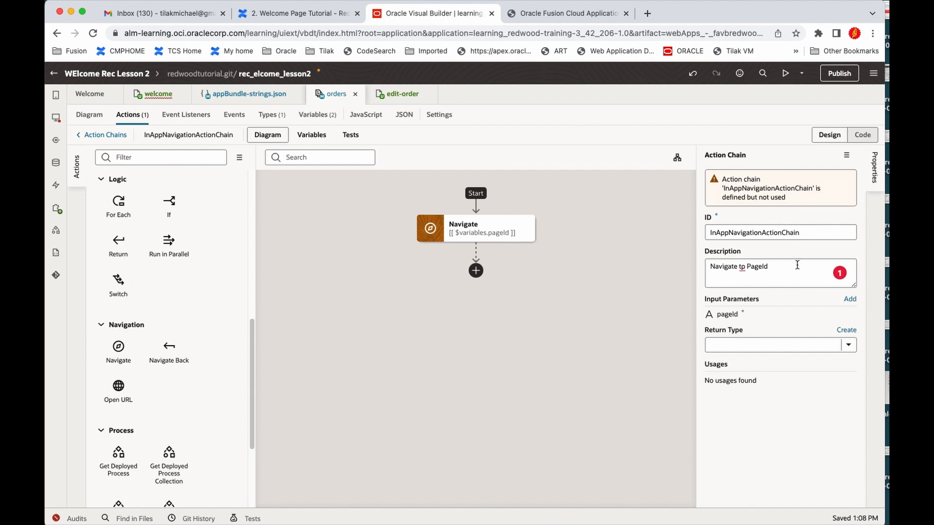
pyautogui.click(767, 346)
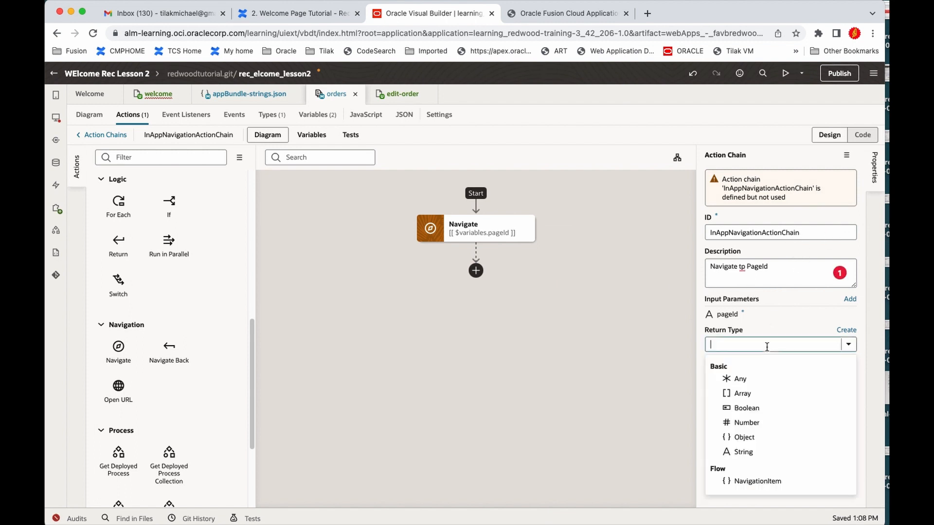
pyautogui.press('Escape')
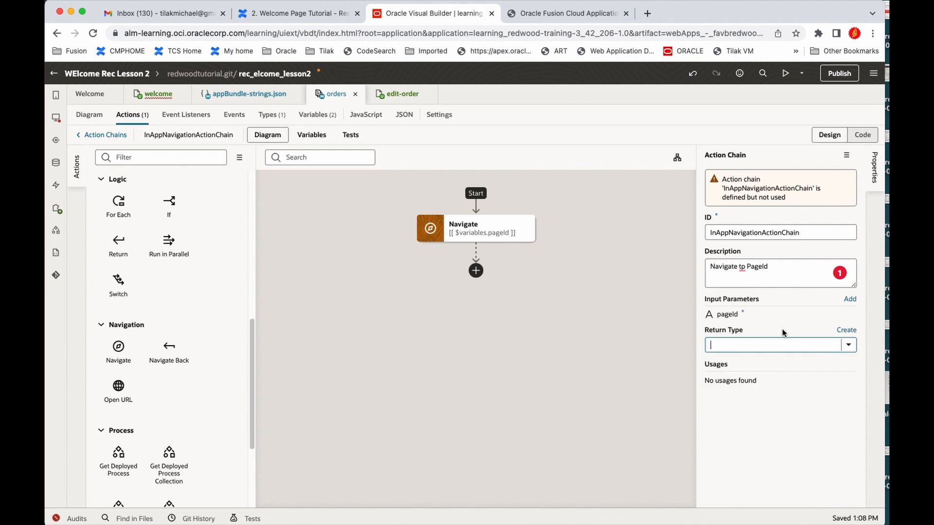
pyautogui.click(741, 267)
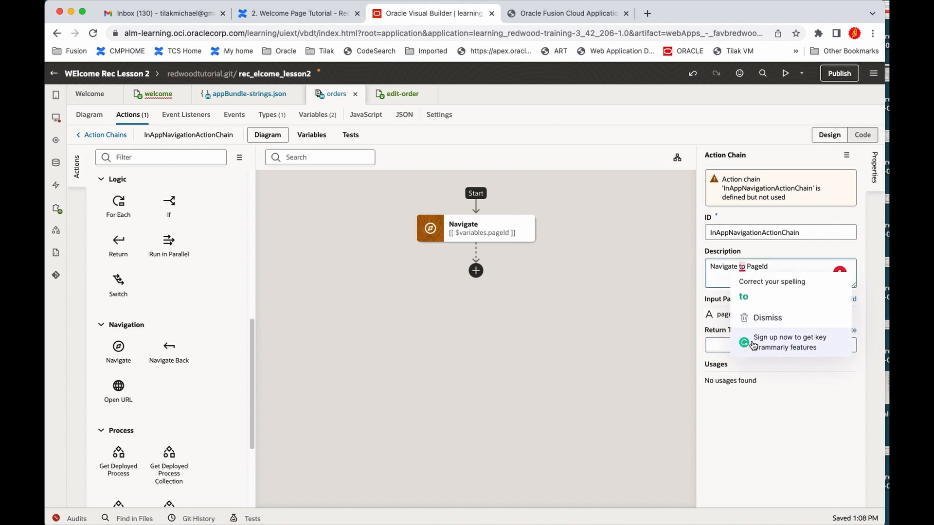
pyautogui.press('BackSpace')
pyautogui.write('d')
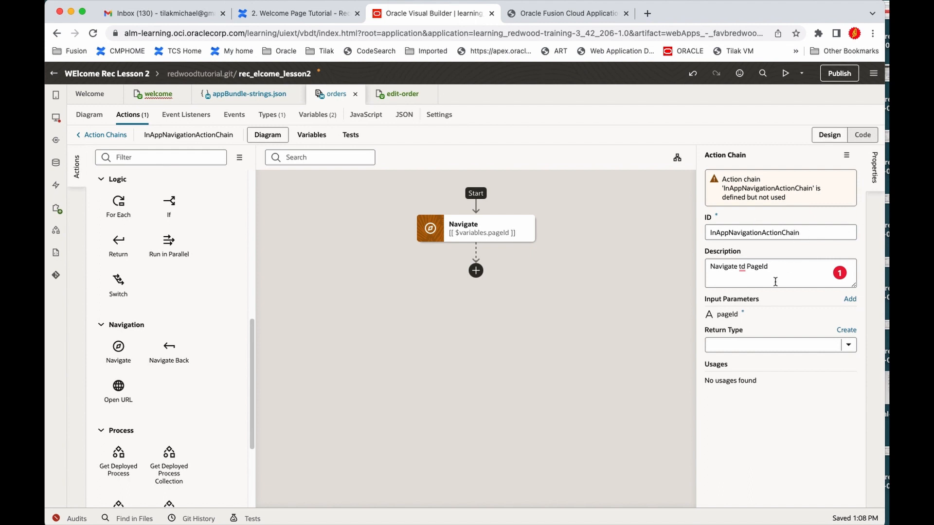
pyautogui.click(745, 267)
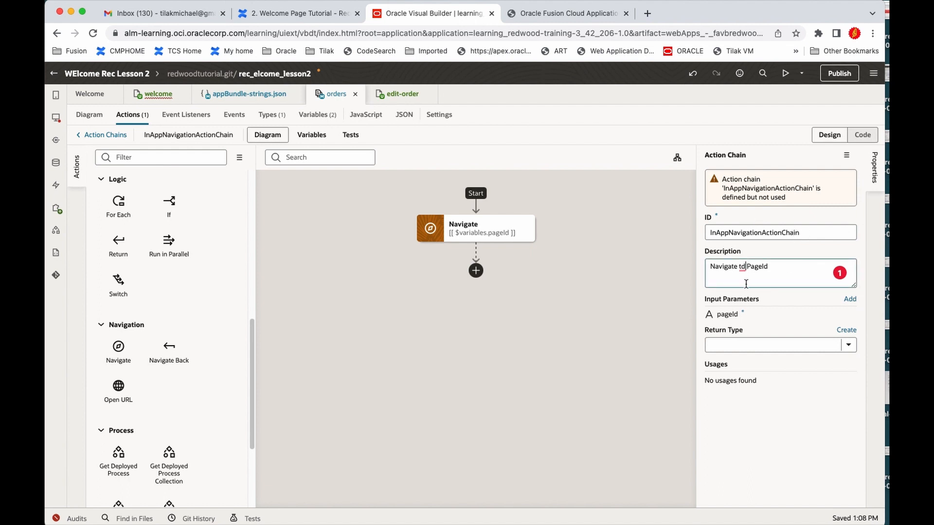
pyautogui.press('BackSpace')
pyautogui.write('o')
pyautogui.click(815, 324)
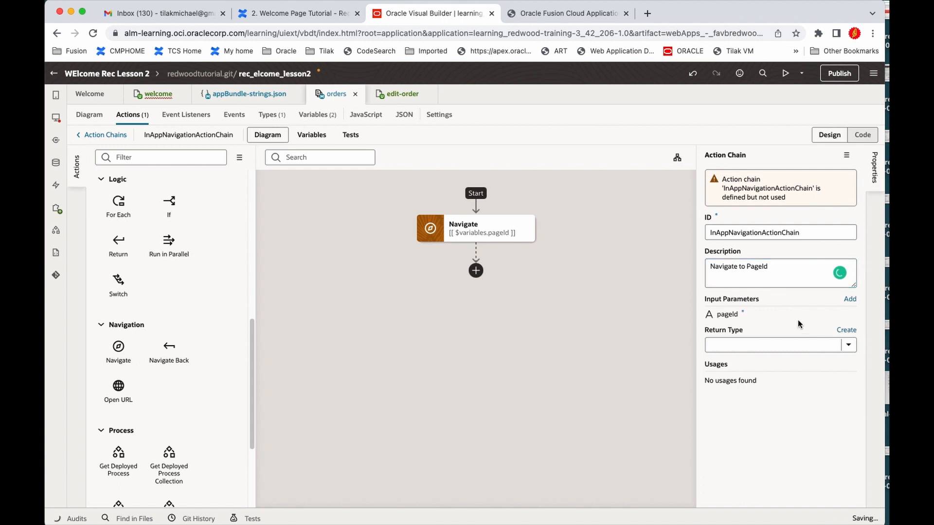
pyautogui.click(762, 345)
pyautogui.click(761, 344)
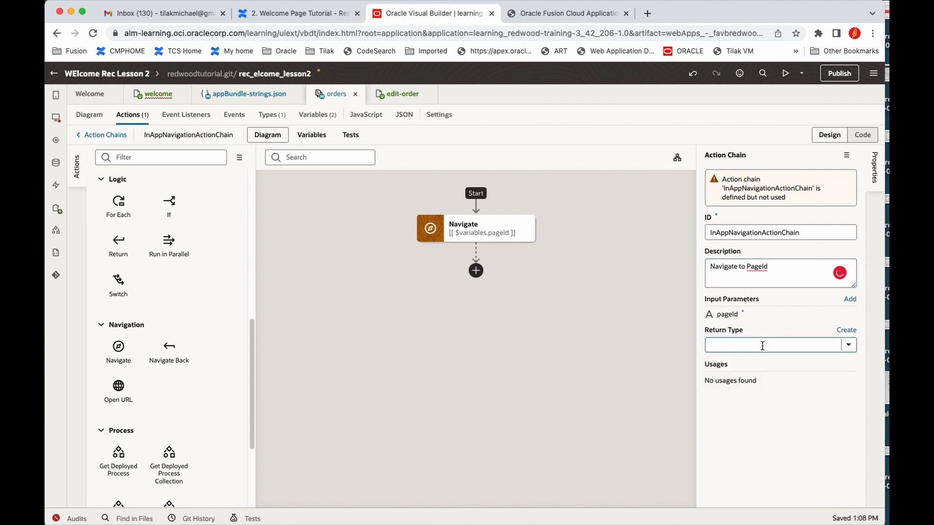
# Examine the Navigate action's properties and the JSON code of InAppNavigationActionChain, including its page parameter.
pyautogui.click(506, 234)
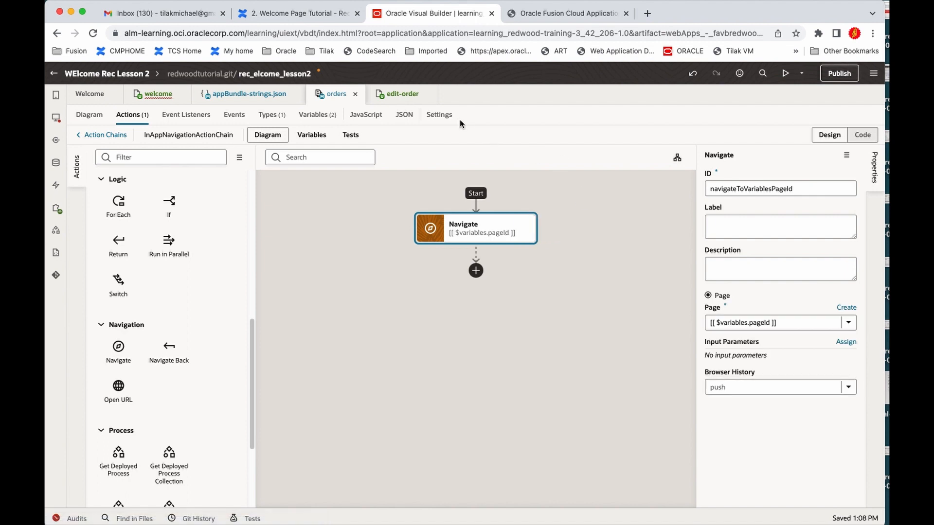
pyautogui.click(404, 115)
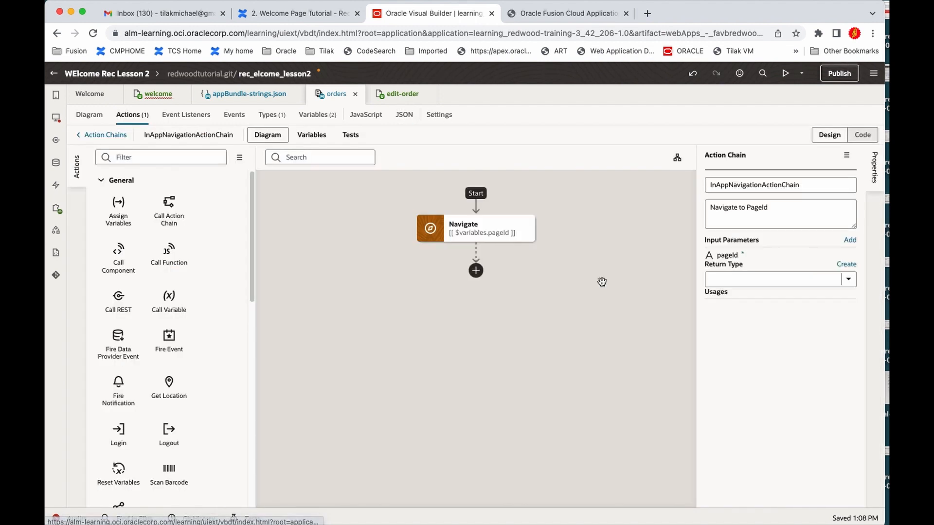
pyautogui.click(863, 136)
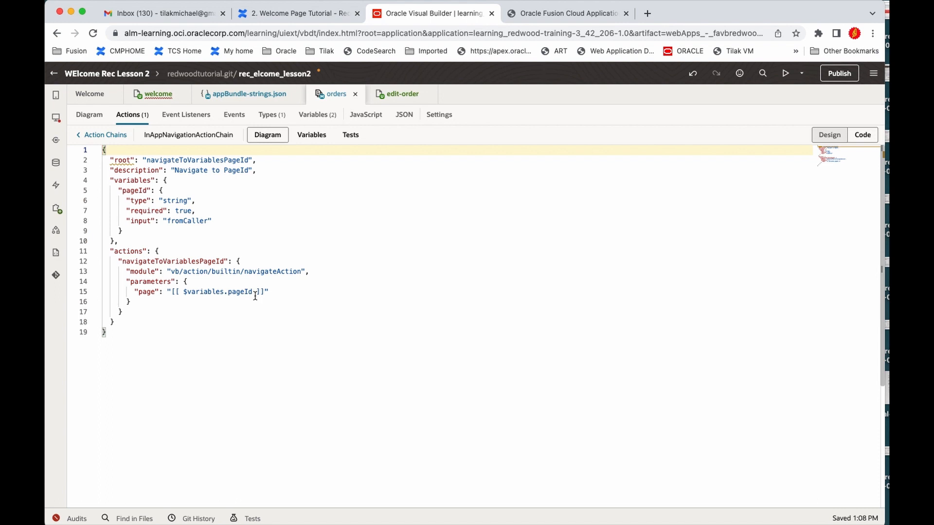
pyautogui.click(312, 299)
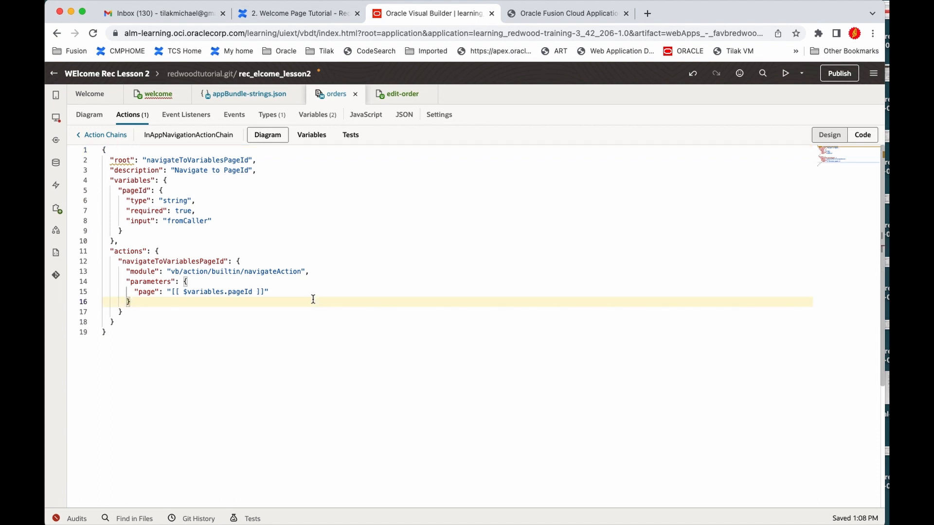
# Switch to the Confluence tutorial, review how section 5.3.4 reassigns the action chain, and copy the $variables.pageId expression from the Navigate page instructions.
pyautogui.click(286, 14)
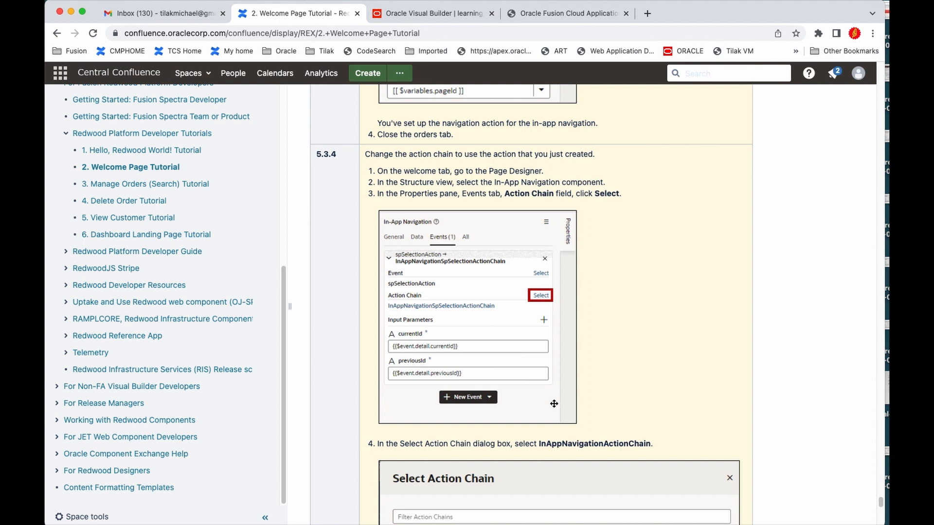
pyautogui.scroll(-6, 554, 404)
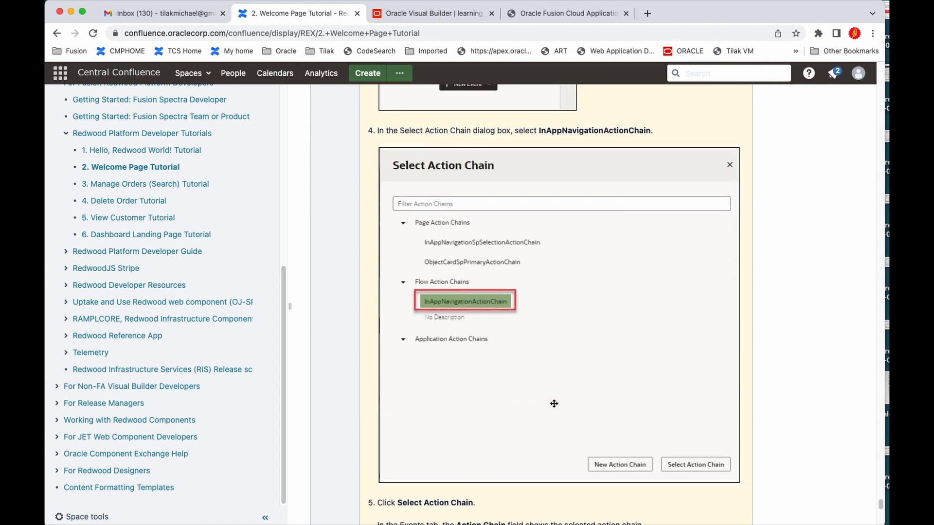
pyautogui.scroll(8, 553, 403)
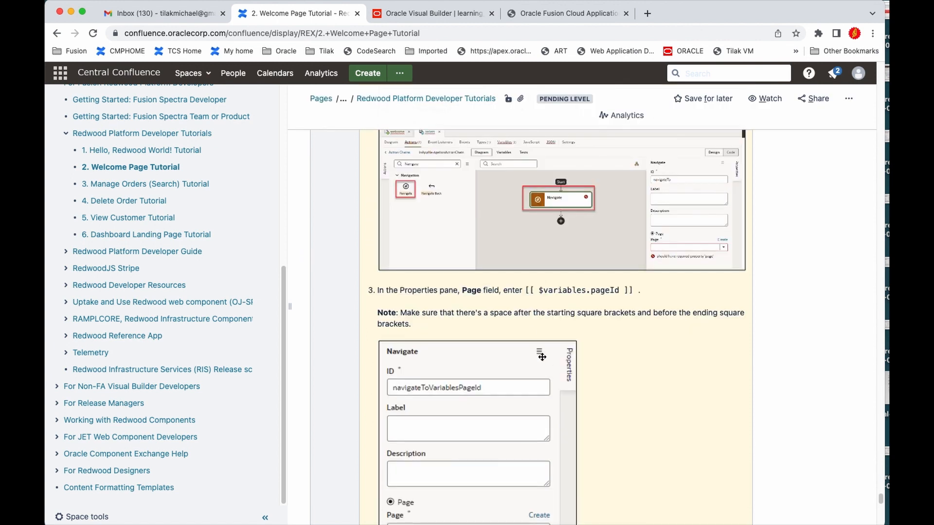
pyautogui.moveTo(528, 292); pyautogui.dragTo(635, 290)
pyautogui.rightClick(585, 290)
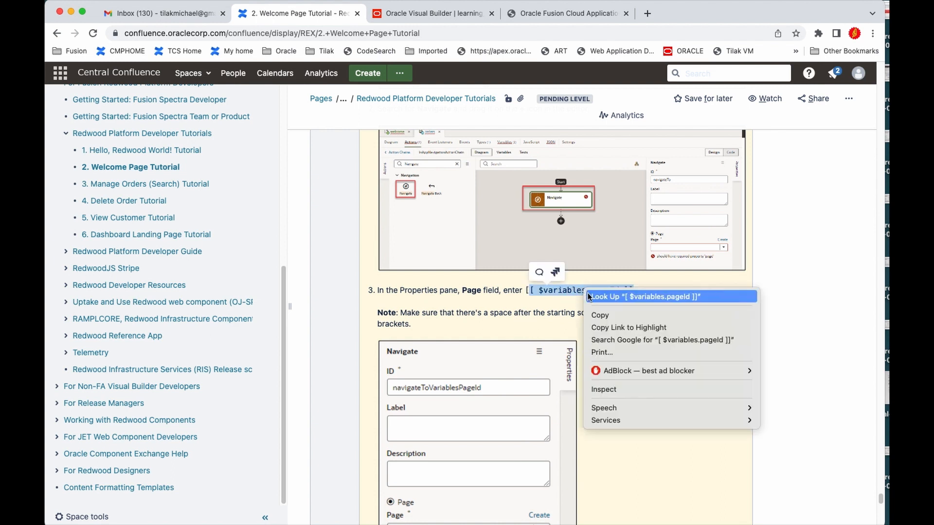
pyautogui.click(599, 317)
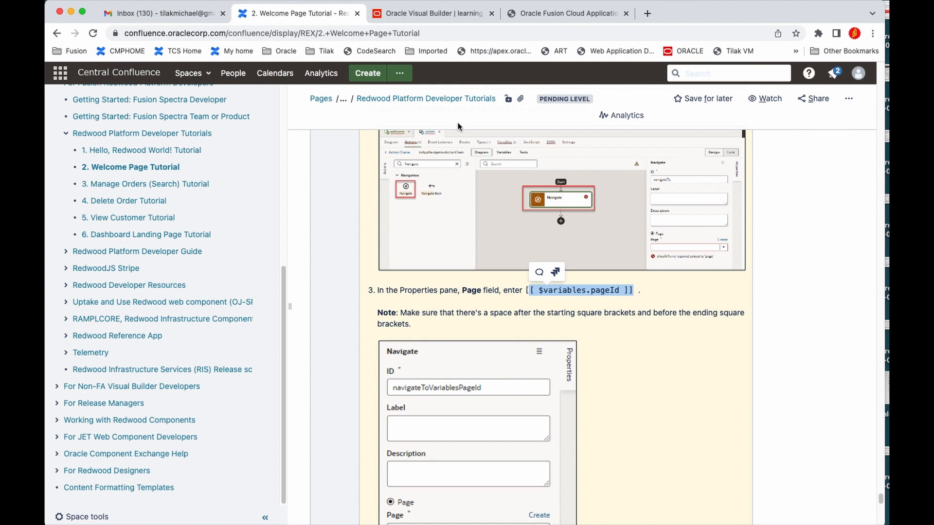
# Return to Oracle Visual Builder, reload the workspace with the action chain in Design view, and inspect the pageId input parameter.
pyautogui.click(427, 14)
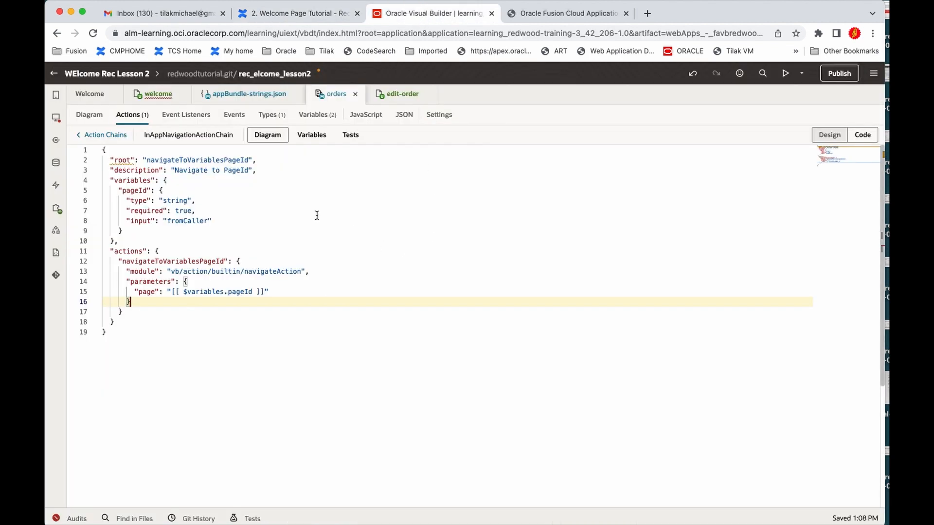
pyautogui.click(833, 138)
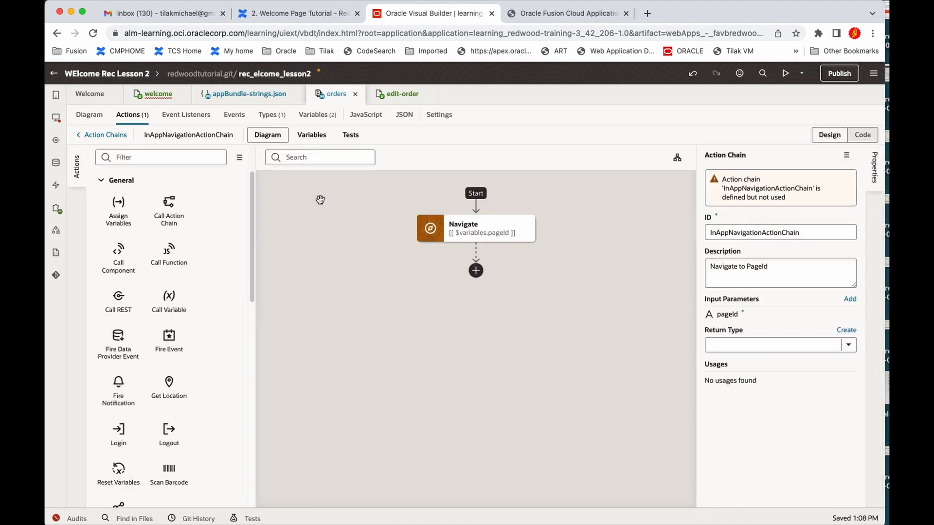
pyautogui.click(93, 33)
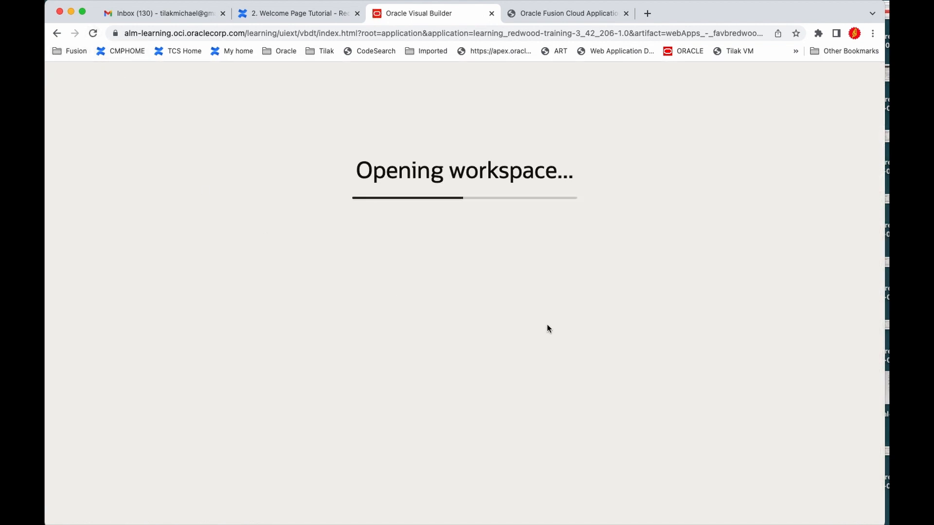
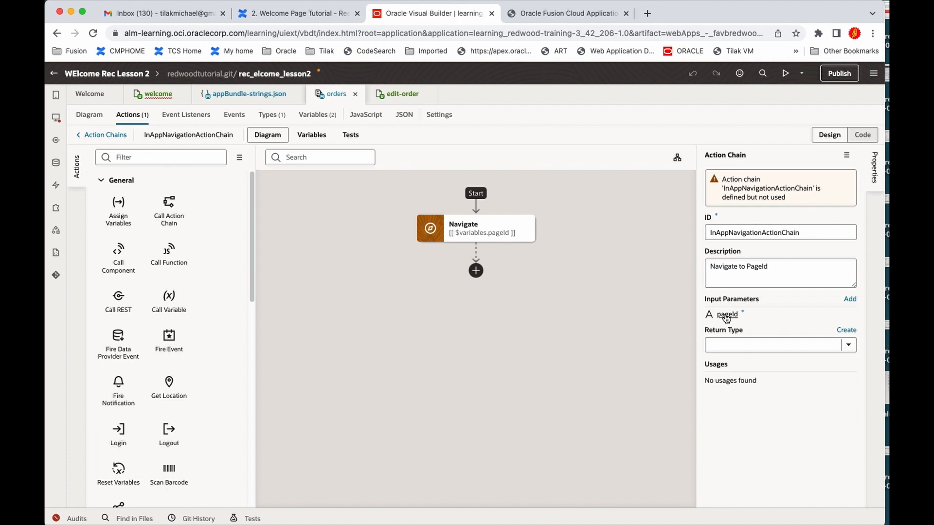
pyautogui.click(727, 314)
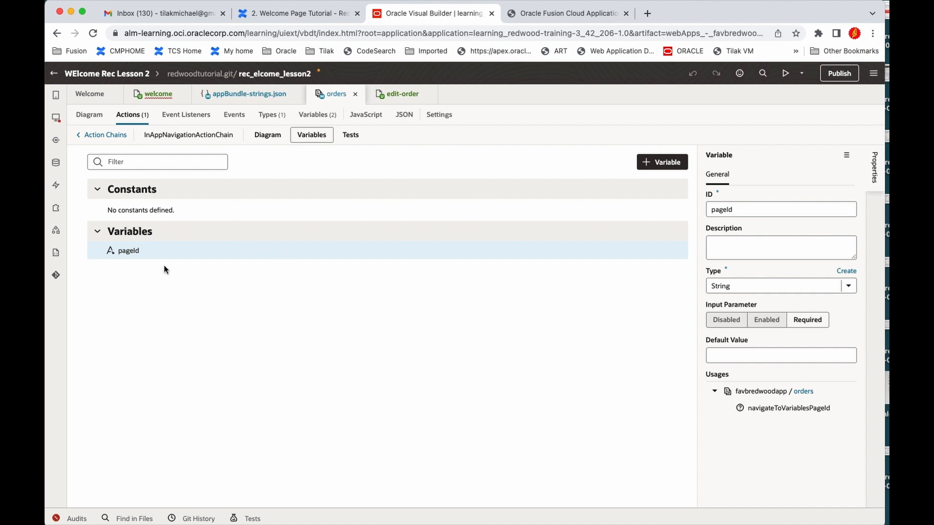
pyautogui.click(57, 33)
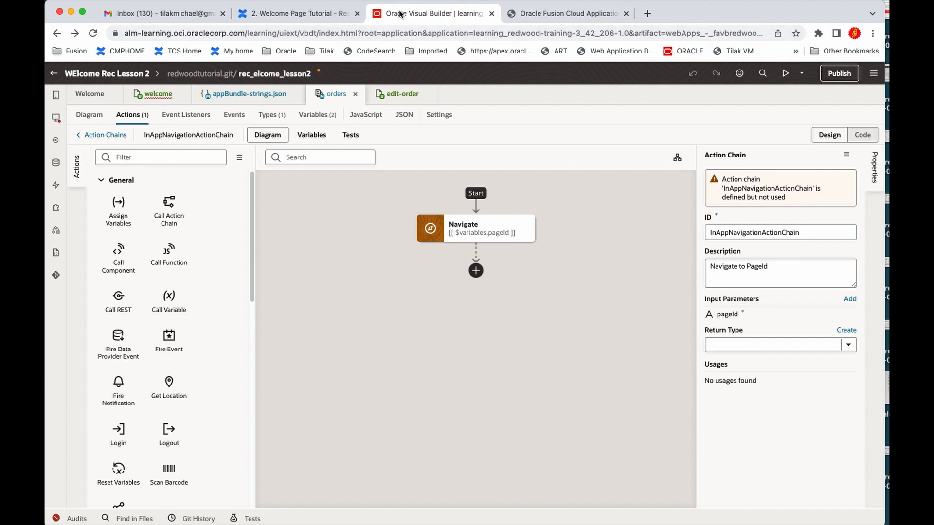
# On the welcome page, add an 'spSelectionAction' event to the In-App Navigation component.
pyautogui.click(158, 93)
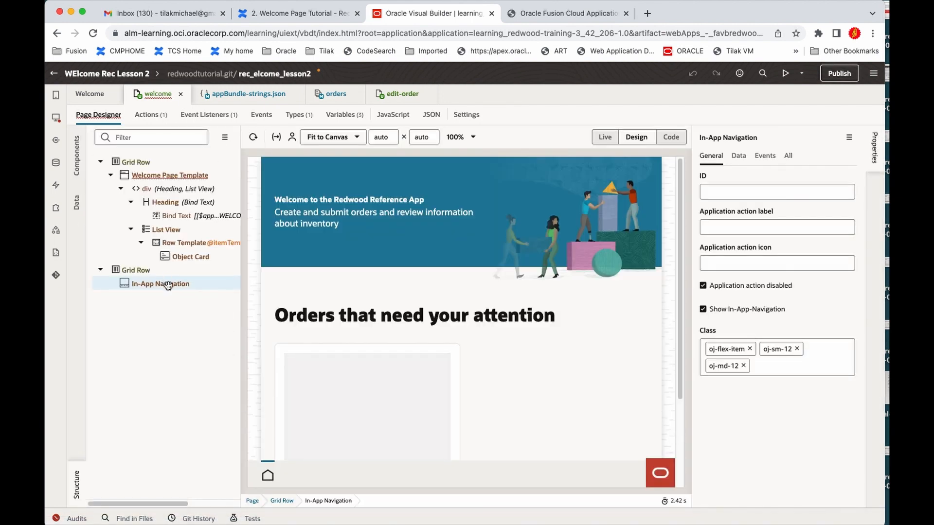
pyautogui.click(766, 156)
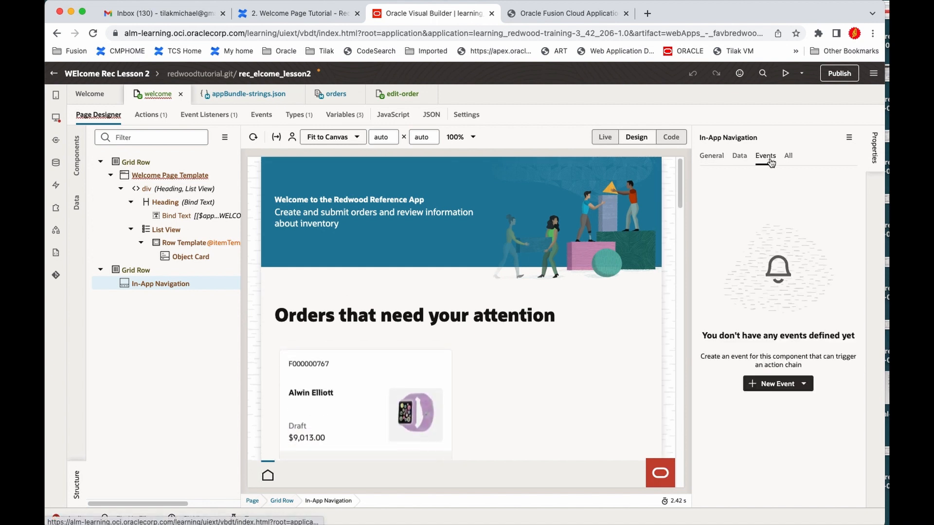
pyautogui.click(804, 385)
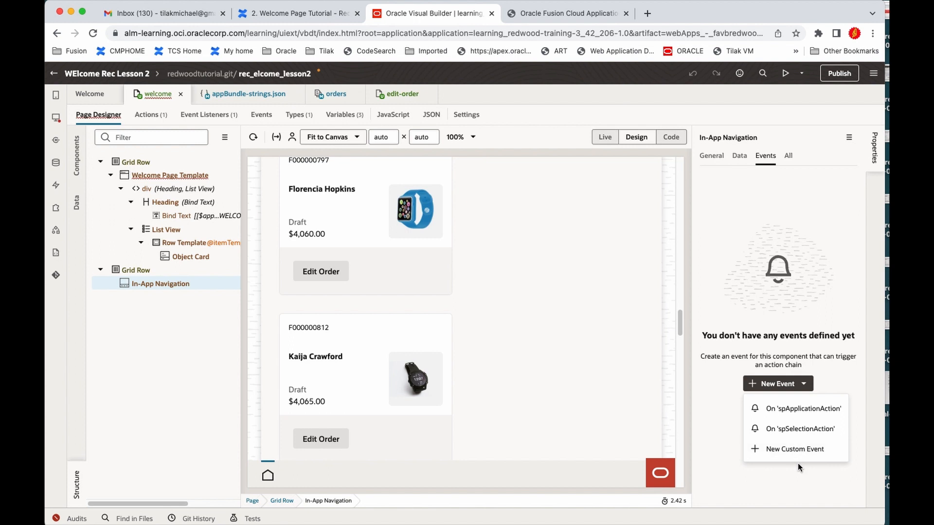
pyautogui.click(816, 430)
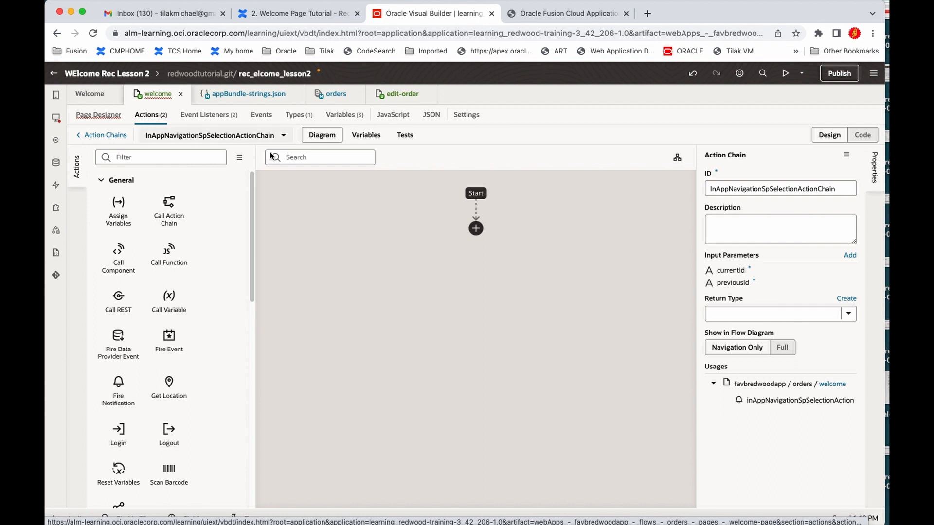
# In the welcome page's designer, reassign the In-App Navigation's spSelectionAction event to the flow-level InAppNavigationActionChain.
pyautogui.click(108, 117)
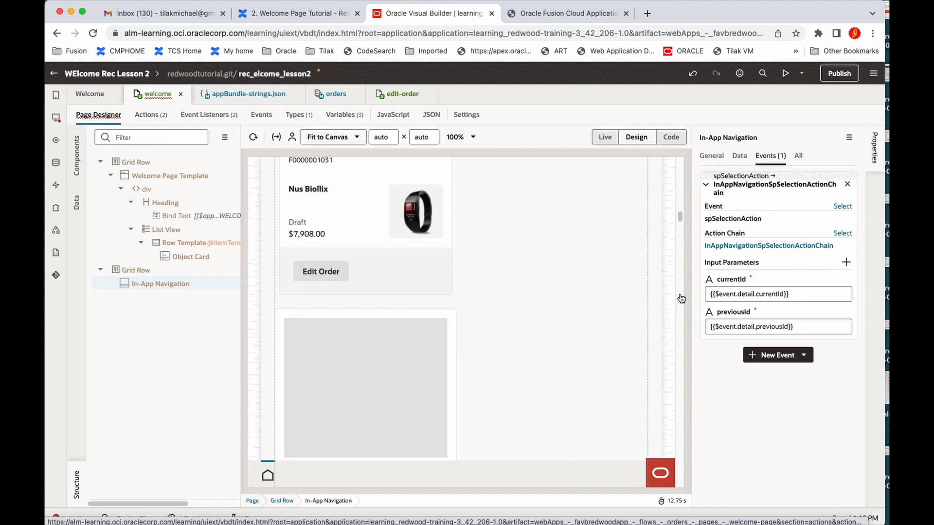
pyautogui.click(843, 234)
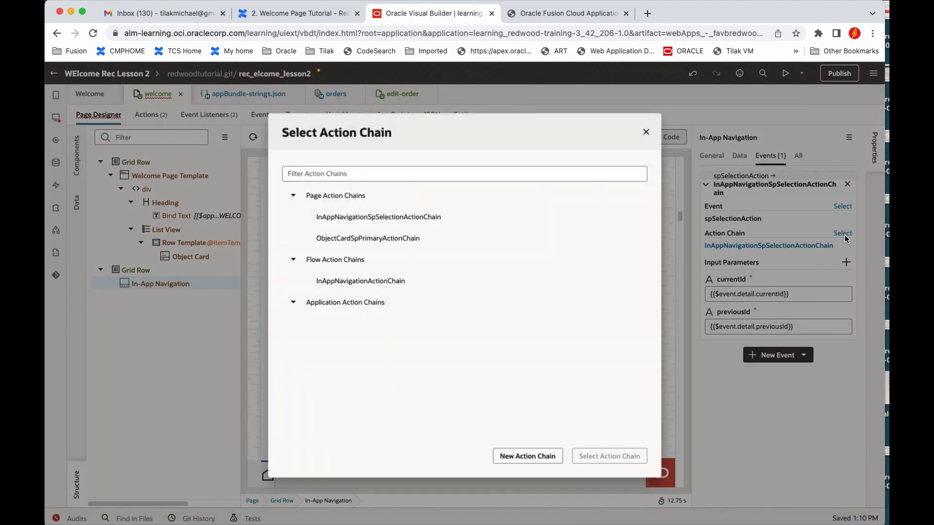
pyautogui.click(339, 281)
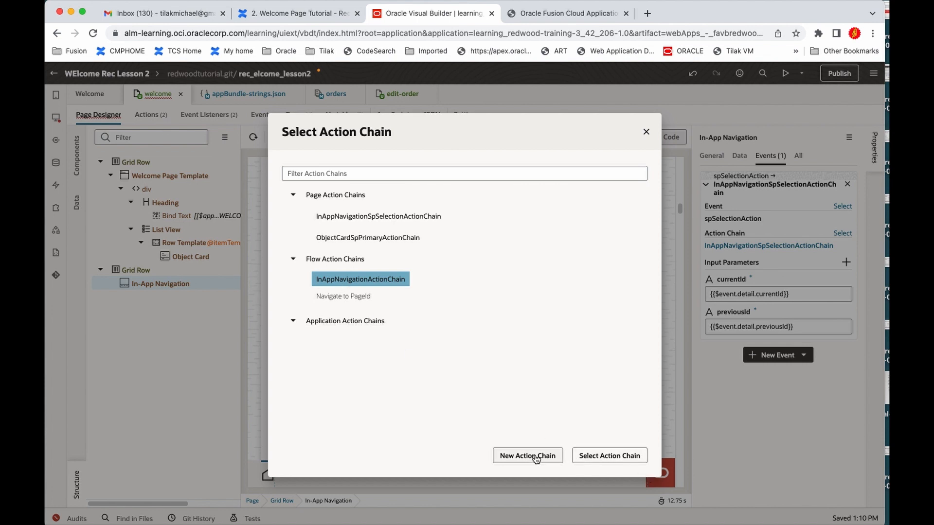
pyautogui.click(587, 457)
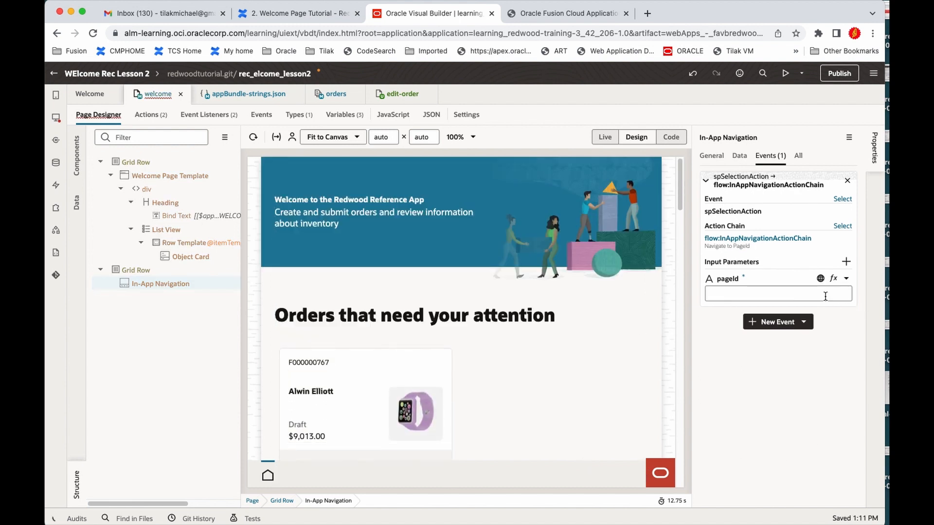
# Map the pageId input parameter of the In-App Navigation's spSelectionAction event to the event's detail value, $event.detail.currentId.
pyautogui.click(833, 278)
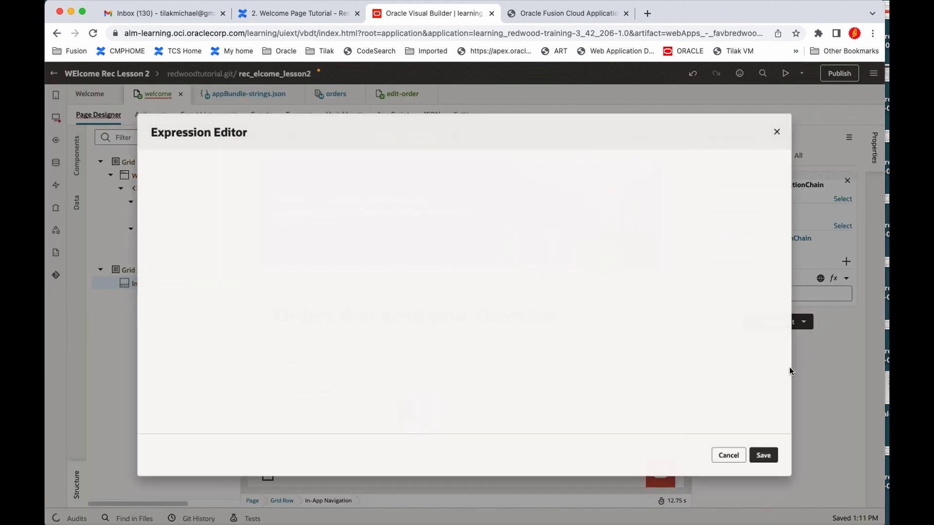
pyautogui.click(220, 221)
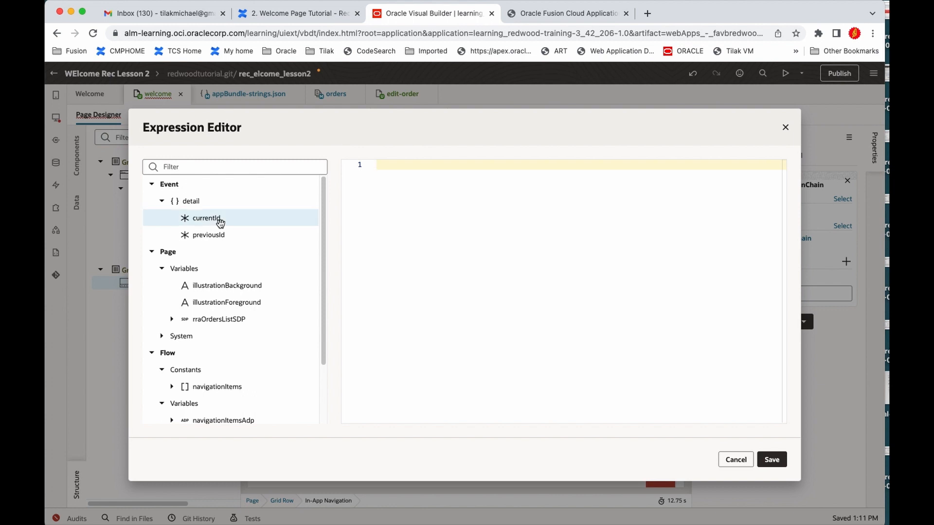
pyautogui.doubleClick(209, 221)
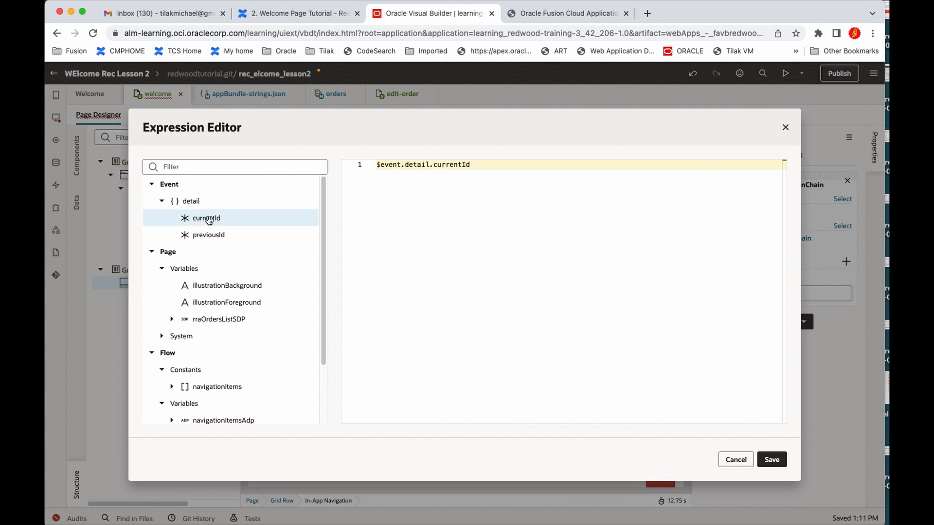
pyautogui.click(770, 458)
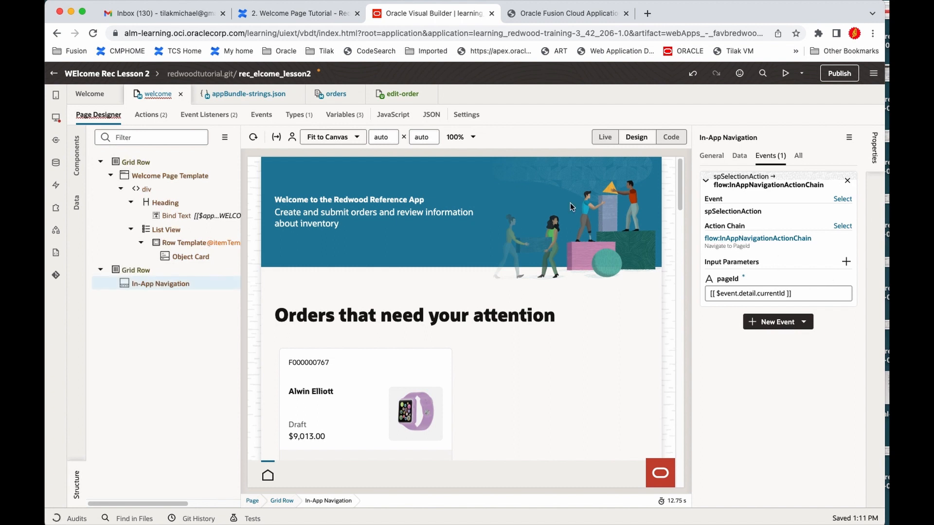
# Delete the autogenerated InAppNavigationSpSelectionActionChain from the welcome page's action chains.
pyautogui.click(147, 115)
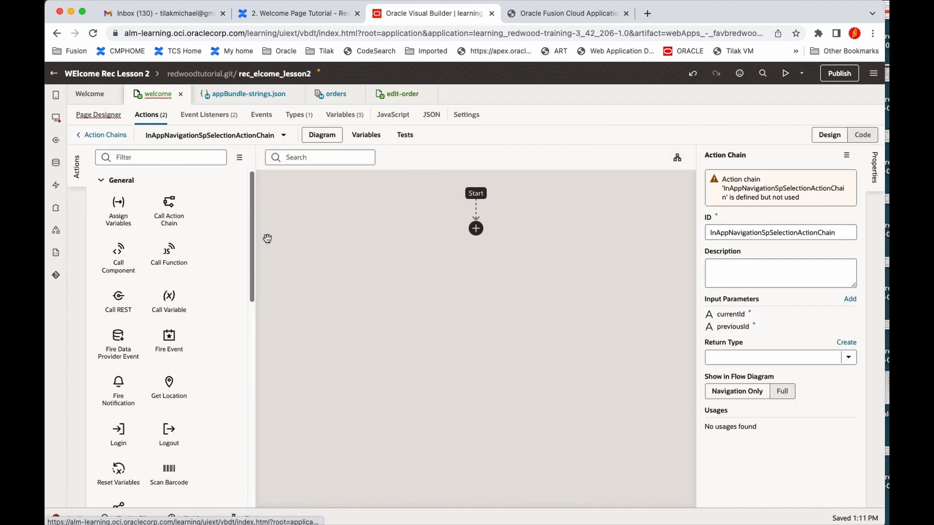
pyautogui.click(108, 136)
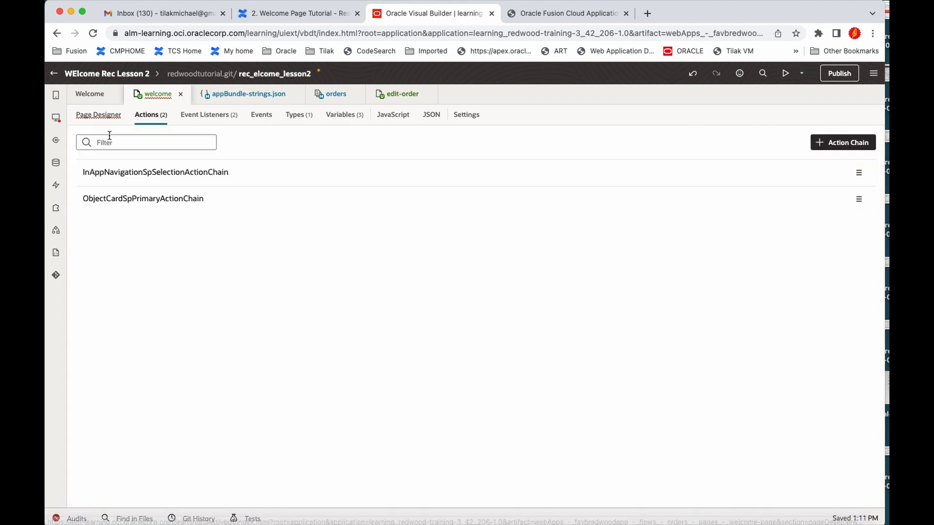
pyautogui.click(275, 172)
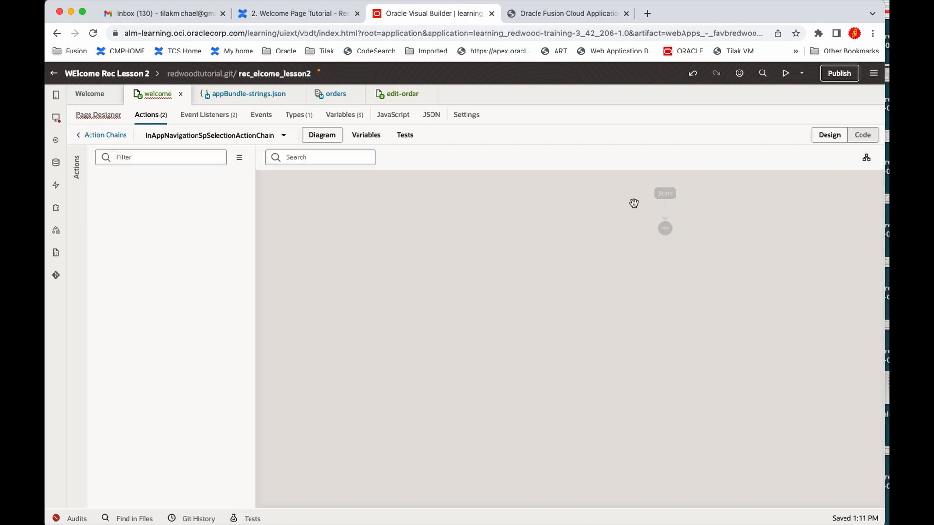
pyautogui.click(95, 137)
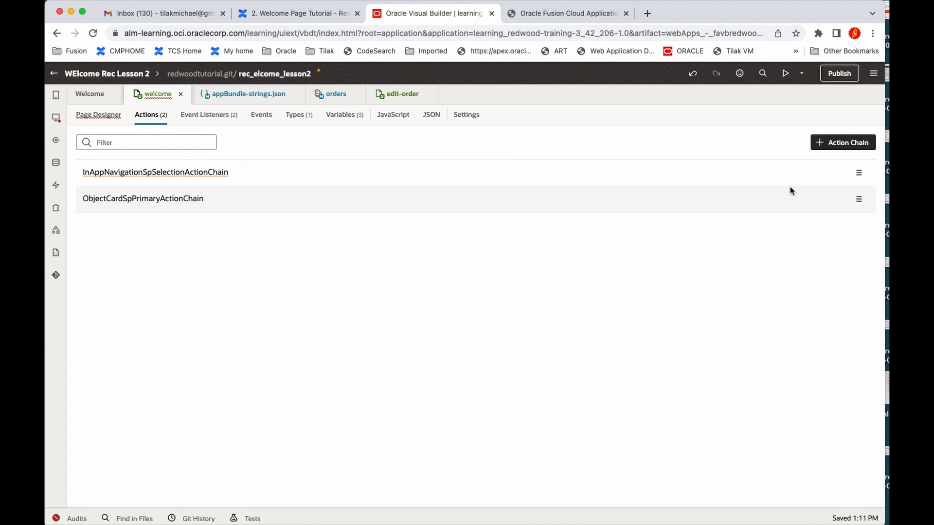
pyautogui.click(858, 174)
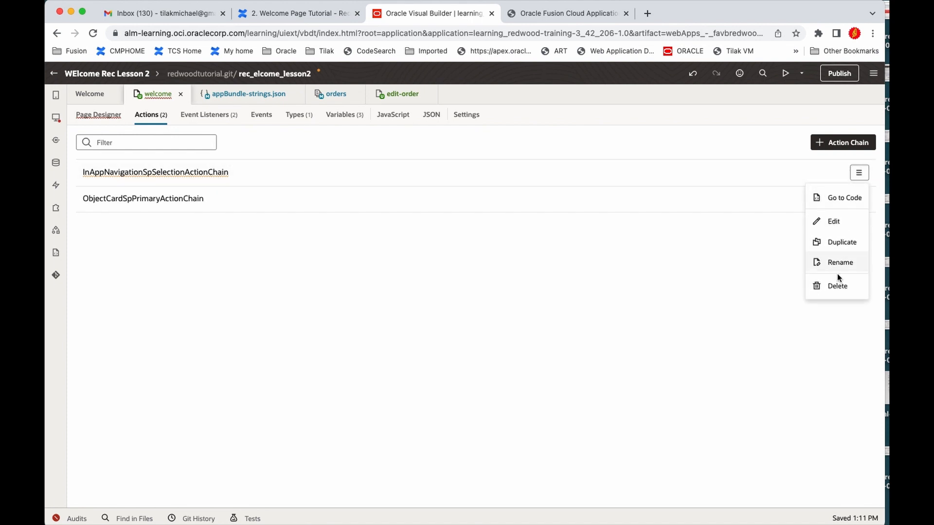
pyautogui.click(836, 286)
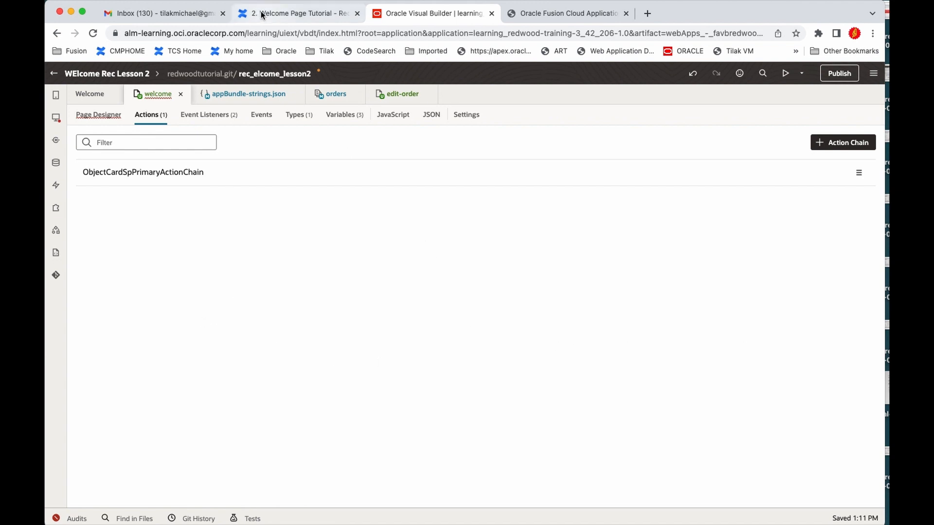
# Review the welcome page's designer, reload the running app preview to check the in-app navigation, and compare with the Confluence tutorial.
pyautogui.click(323, 14)
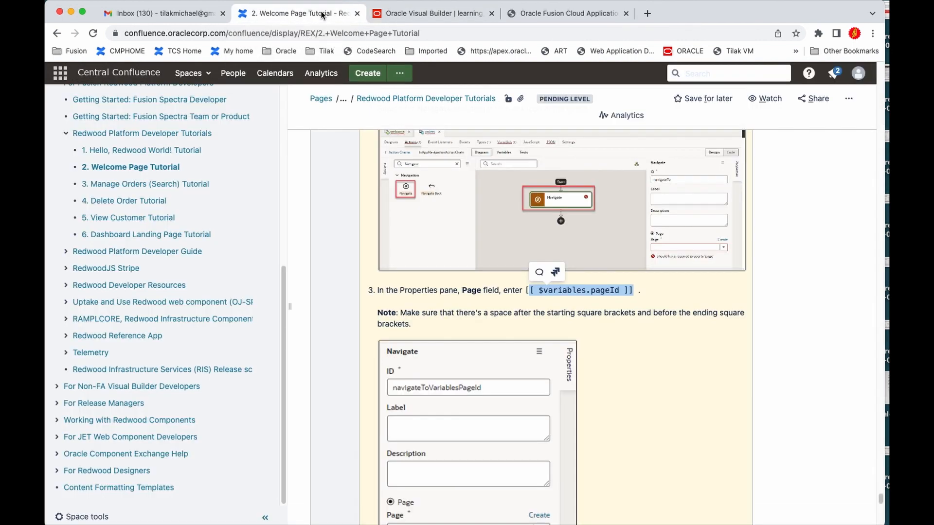
pyautogui.click(398, 15)
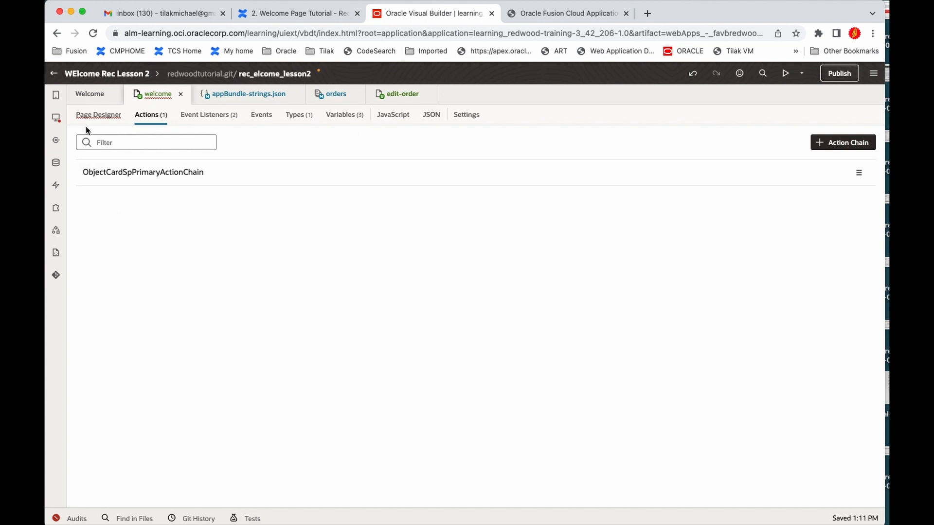
pyautogui.click(95, 116)
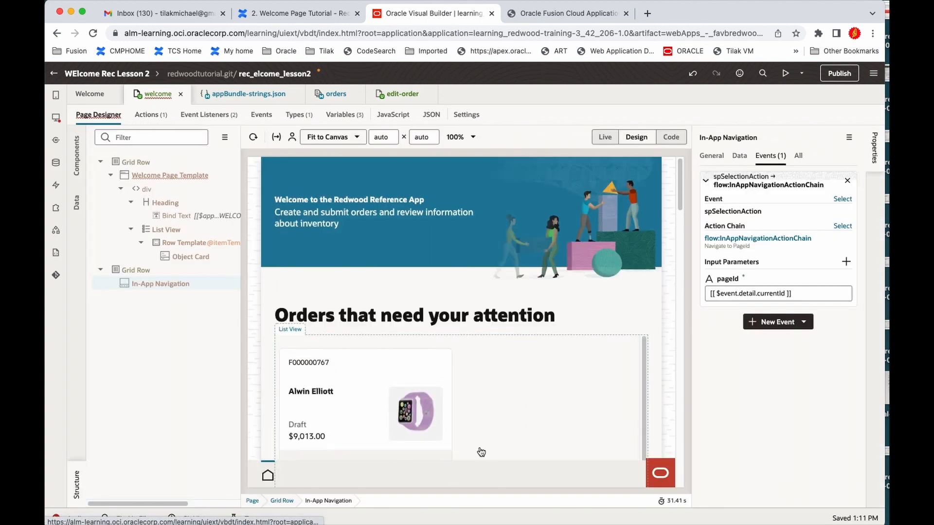
pyautogui.scroll(-5, 437, 389)
pyautogui.click(551, 15)
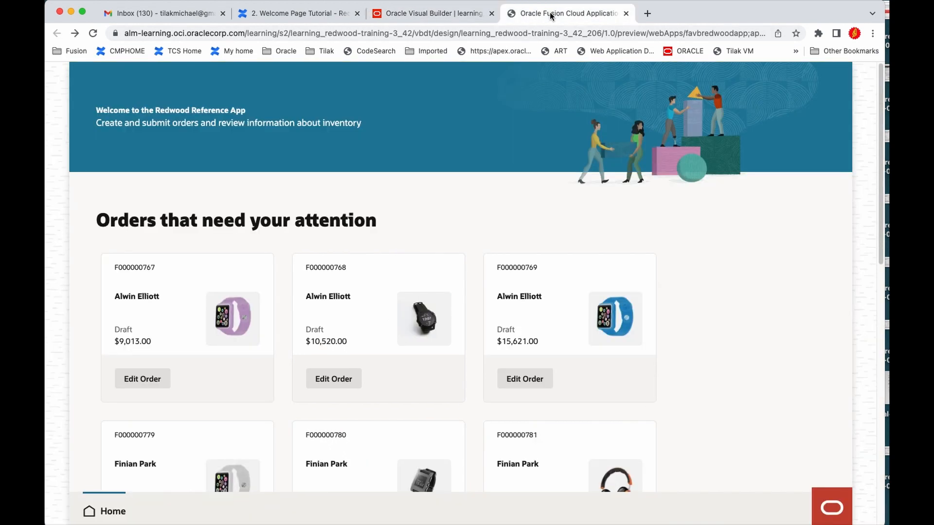
pyautogui.click(93, 33)
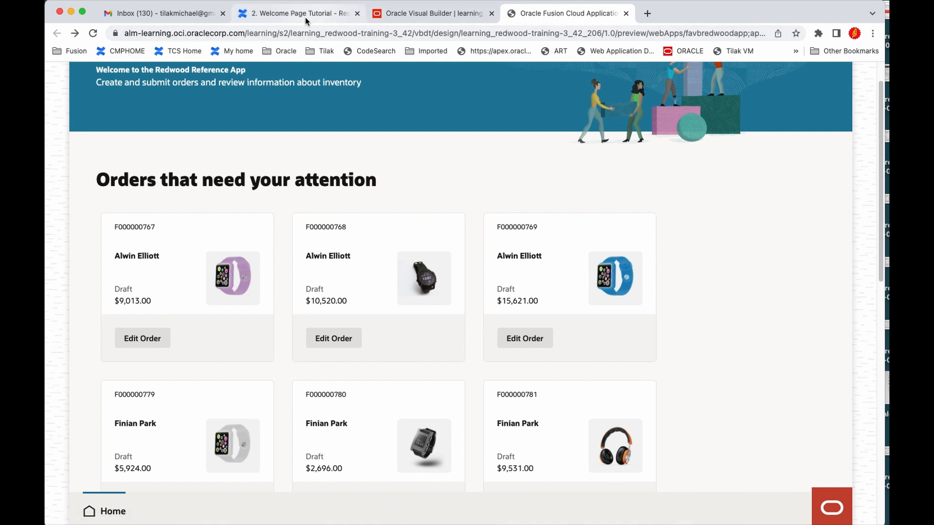
pyautogui.click(261, 16)
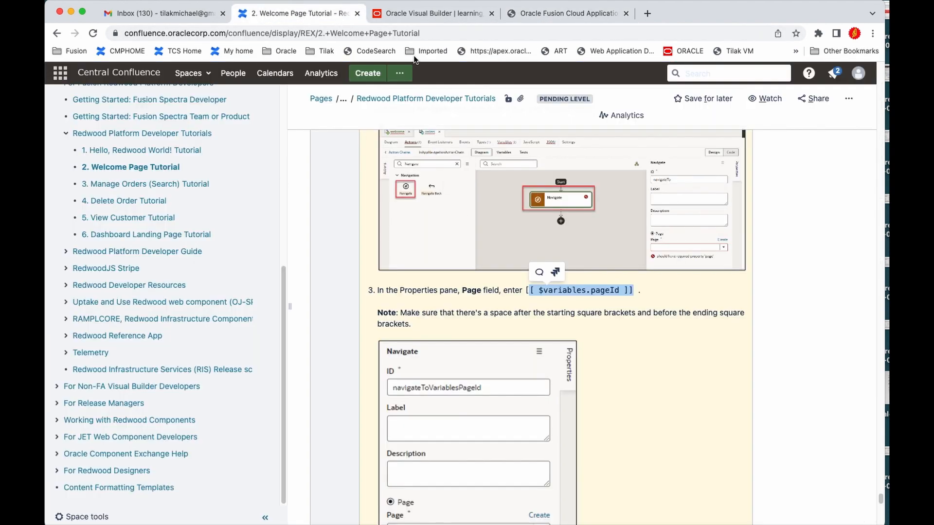
pyautogui.click(413, 13)
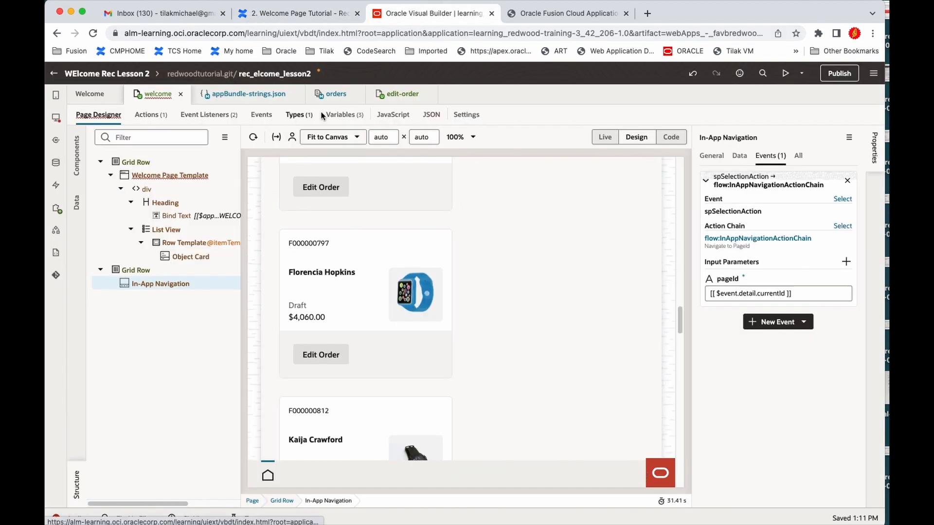
# In the orders flow's InAppNavigationActionChain, insert a Fire Notification action before Navigate with the summary "Test".
pyautogui.click(339, 104)
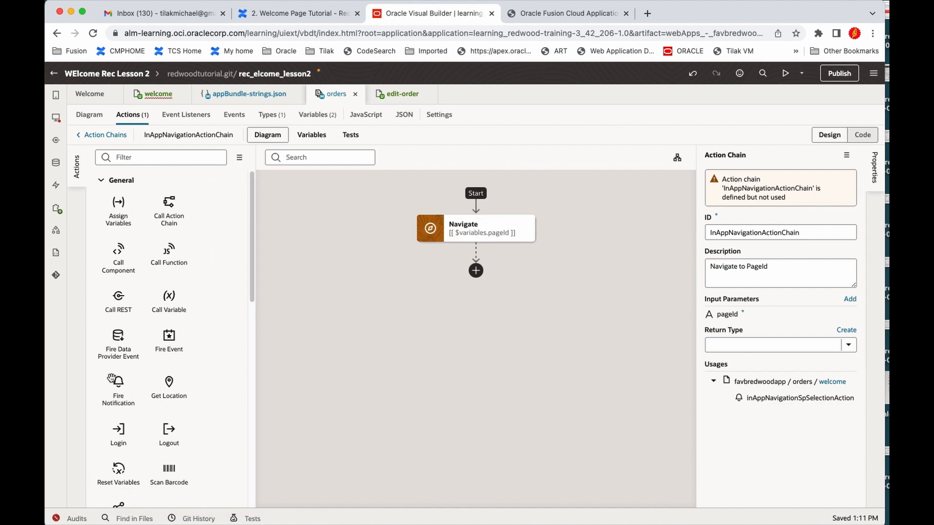
pyautogui.moveTo(118, 382); pyautogui.dragTo(480, 207)
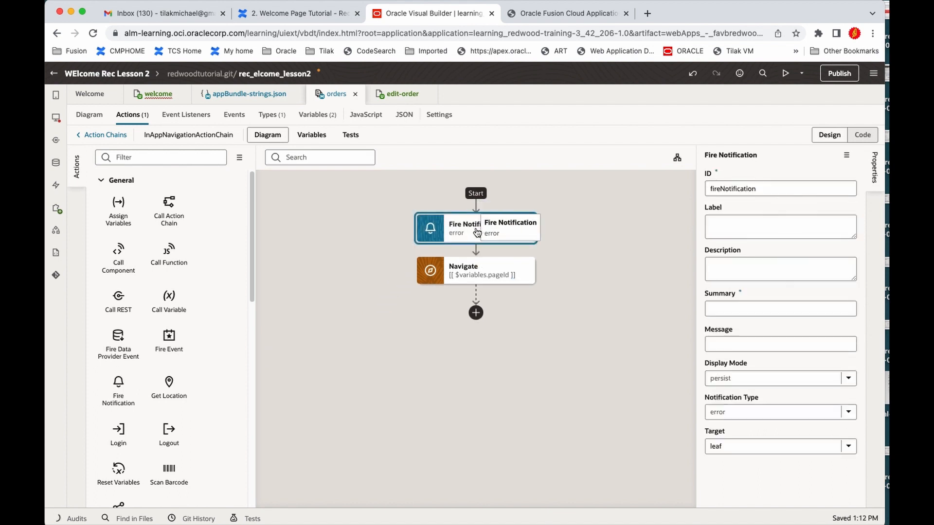
pyautogui.click(751, 304)
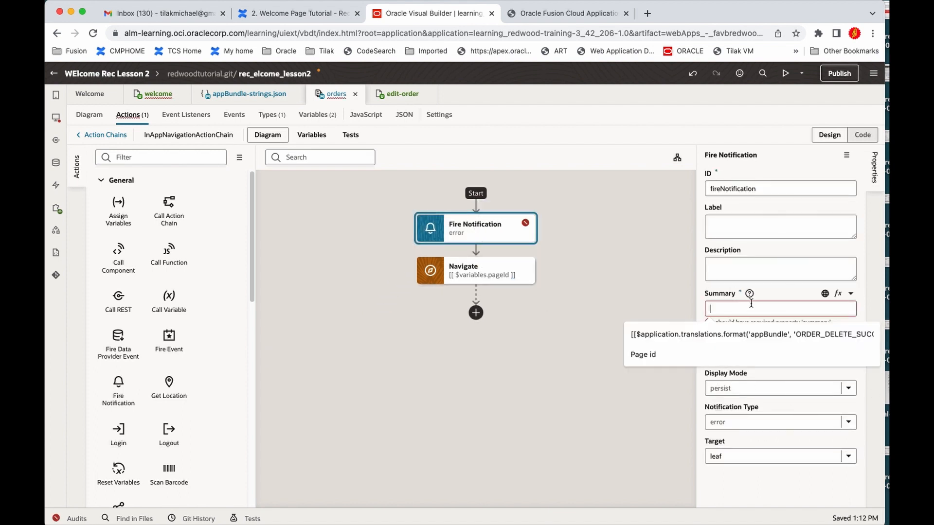
pyautogui.write('Test')
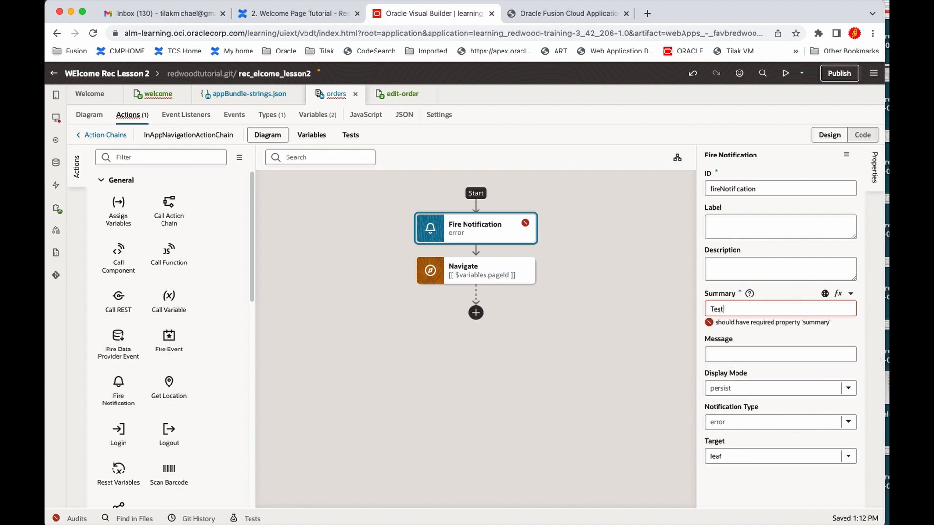
# Set the Fire Notification's message to the action chain variable $variables.pageId and its notification type to info.
pyautogui.click(853, 358)
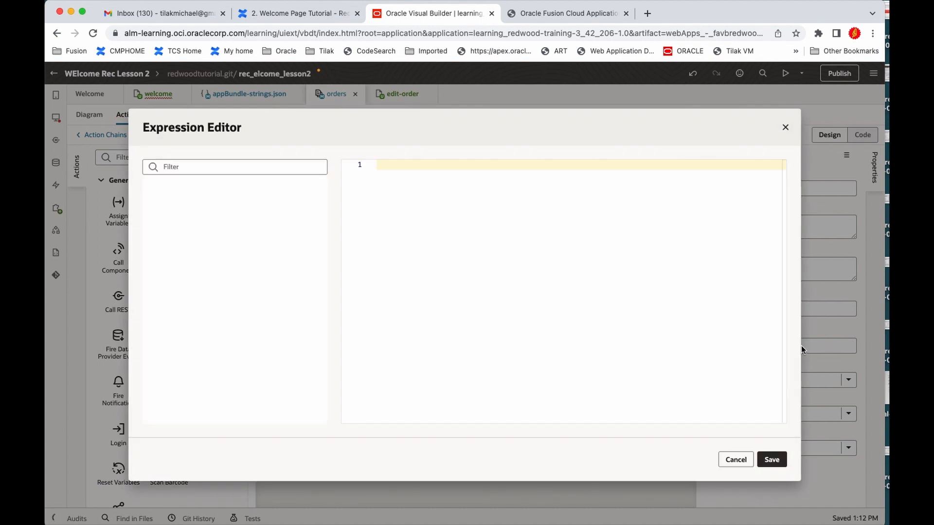
pyautogui.click(216, 223)
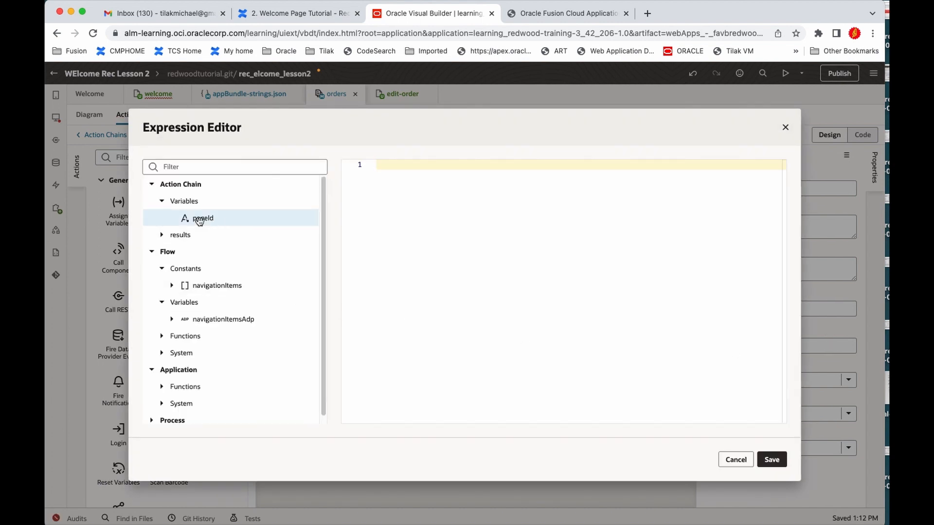
pyautogui.doubleClick(199, 219)
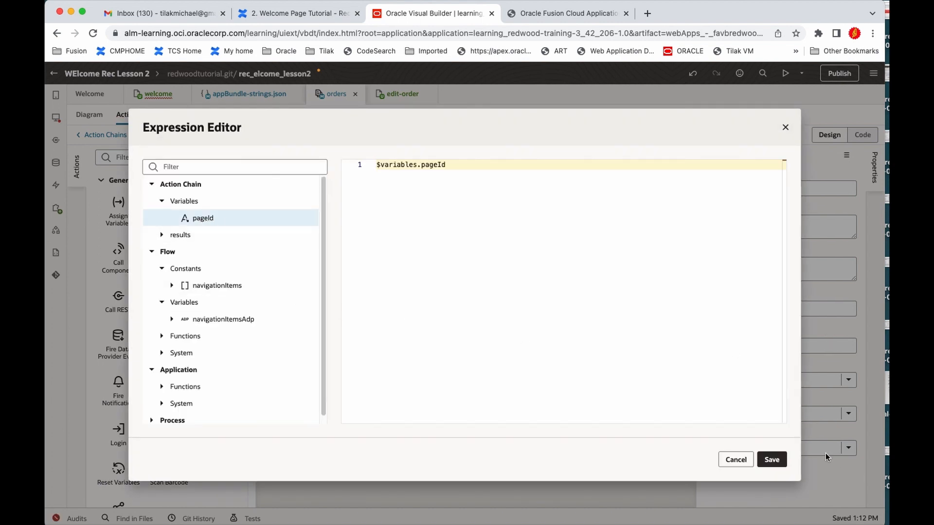
pyautogui.click(777, 459)
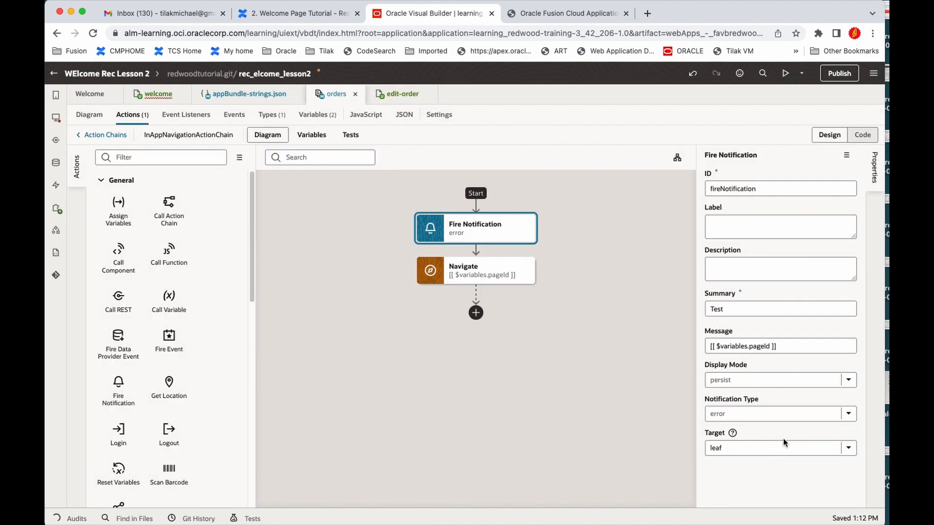
pyautogui.click(849, 413)
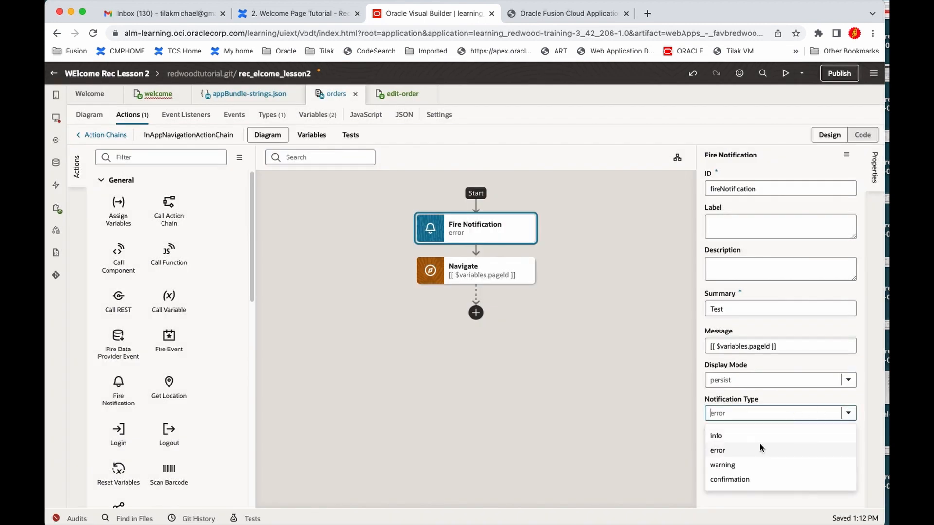
pyautogui.click(743, 436)
pyautogui.click(575, 427)
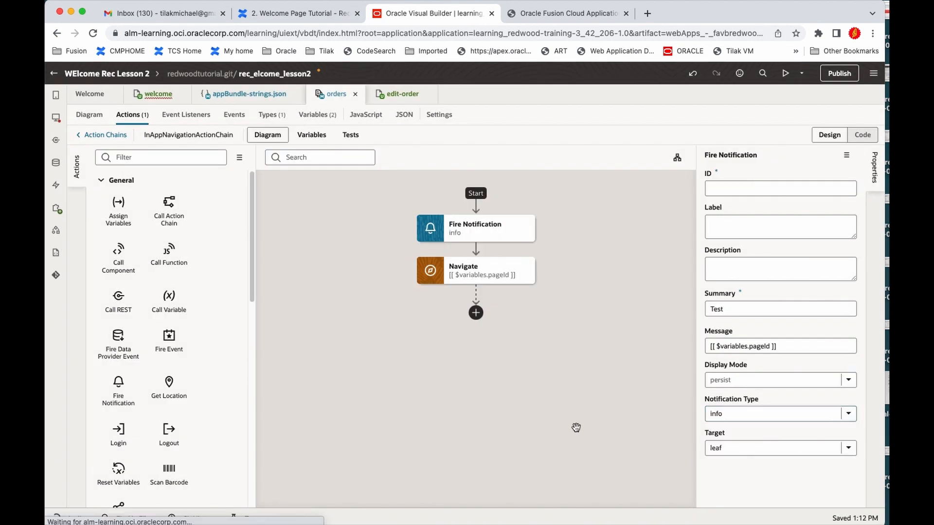
# Switch to the running app preview, reload it to test the navigation action chain, and dismiss the Test notification.
pyautogui.click(538, 14)
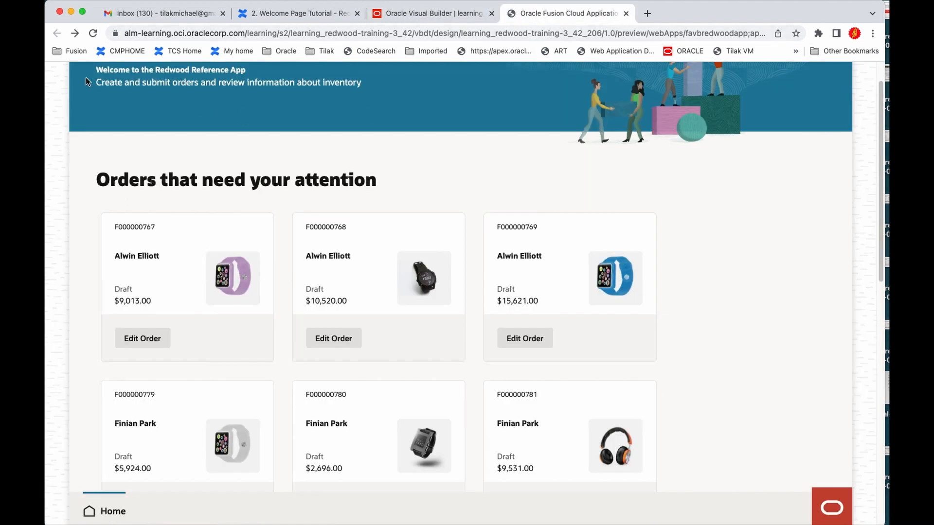
pyautogui.click(93, 33)
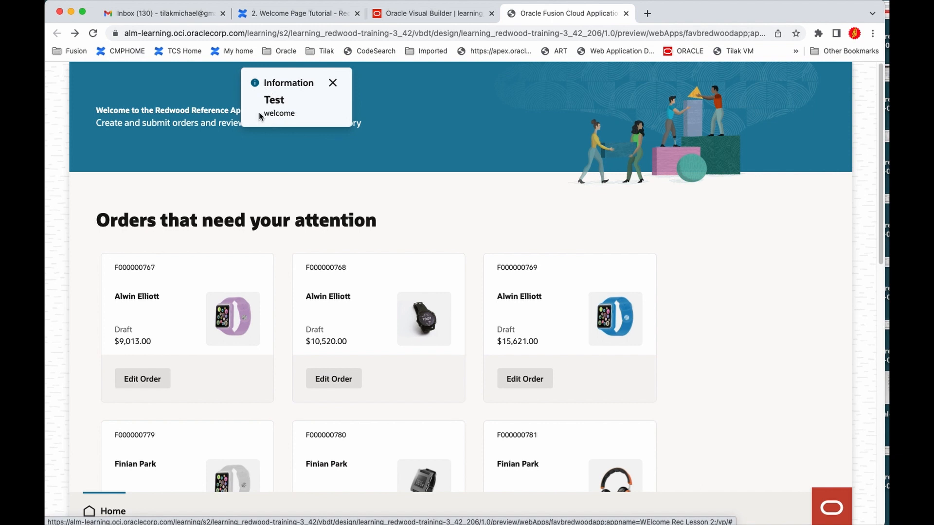
pyautogui.click(333, 83)
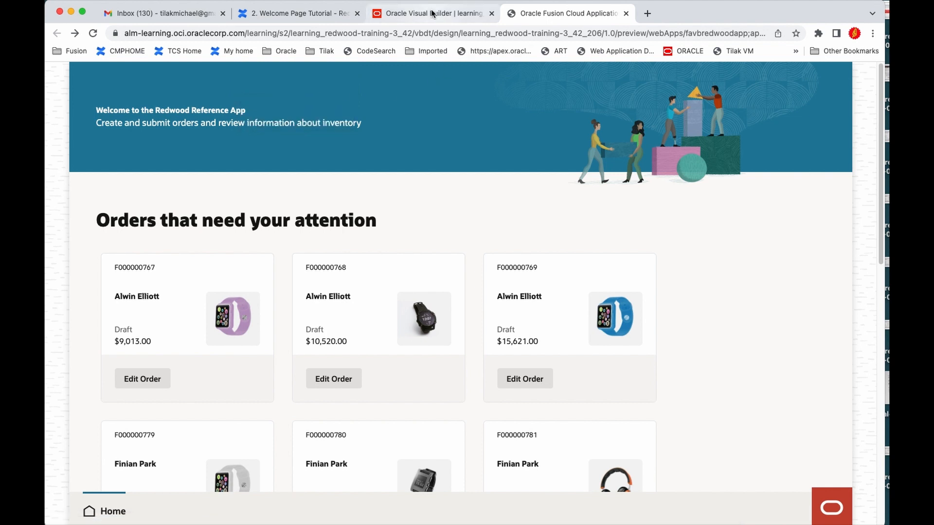
# Return to Oracle Visual Builder and delete the Fire Notification action from InAppNavigationActionChain.
pyautogui.click(432, 13)
pyautogui.click(463, 237)
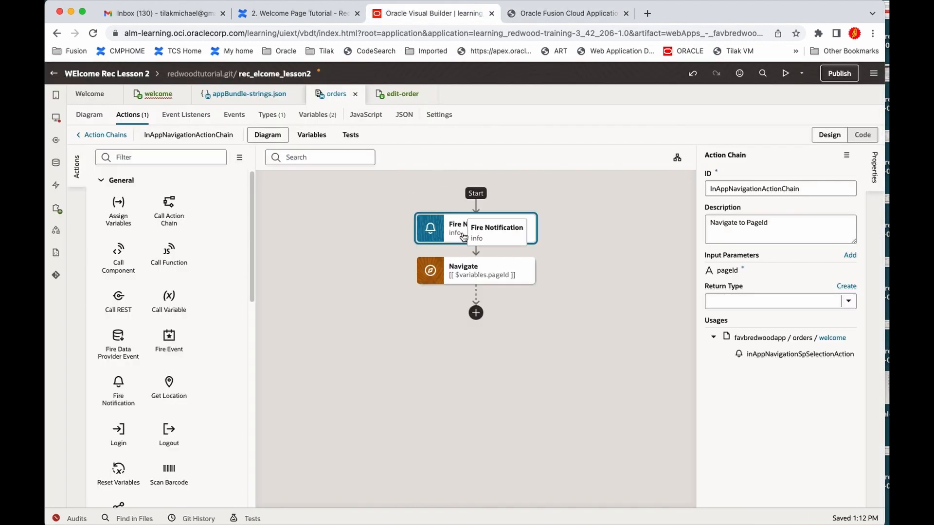
pyautogui.press('Delete')
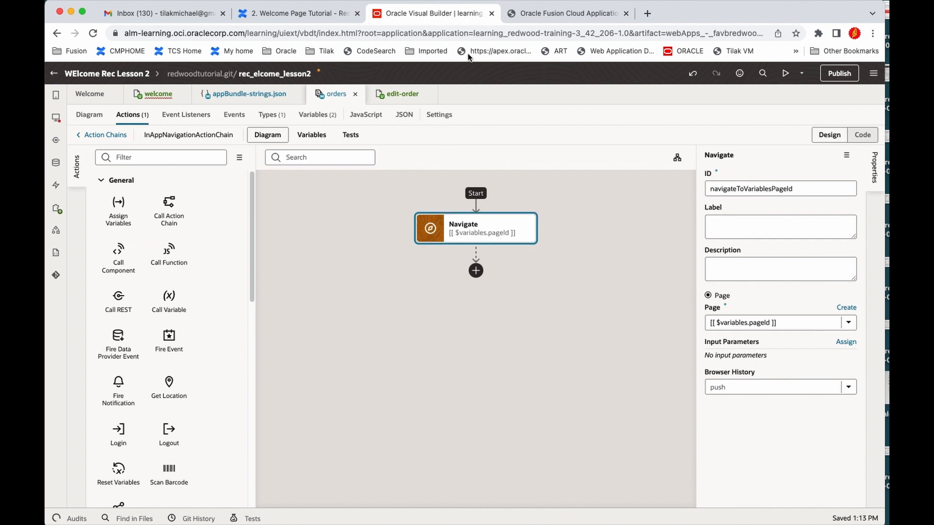
# Switch to the Confluence tutorial and review section 5.3.5 on deleting the autogenerated action chain and Part 6 on pushing code changes.
pyautogui.click(284, 13)
pyautogui.scroll(-10, 446, 302)
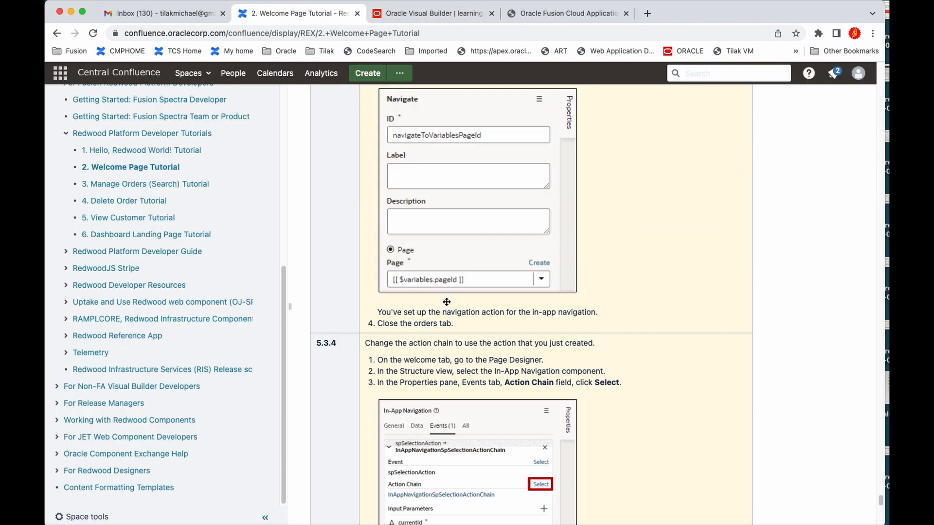
pyautogui.scroll(-20, 446, 302)
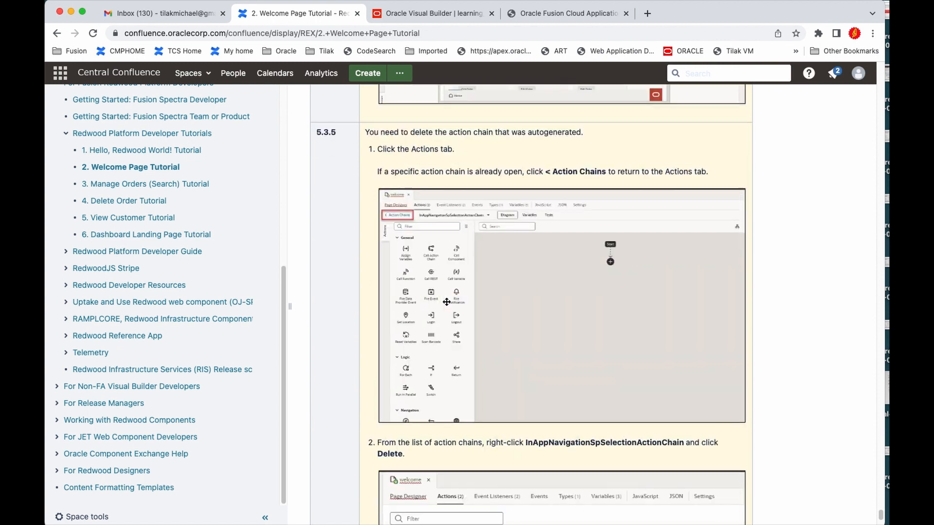
pyautogui.scroll(-15, 446, 302)
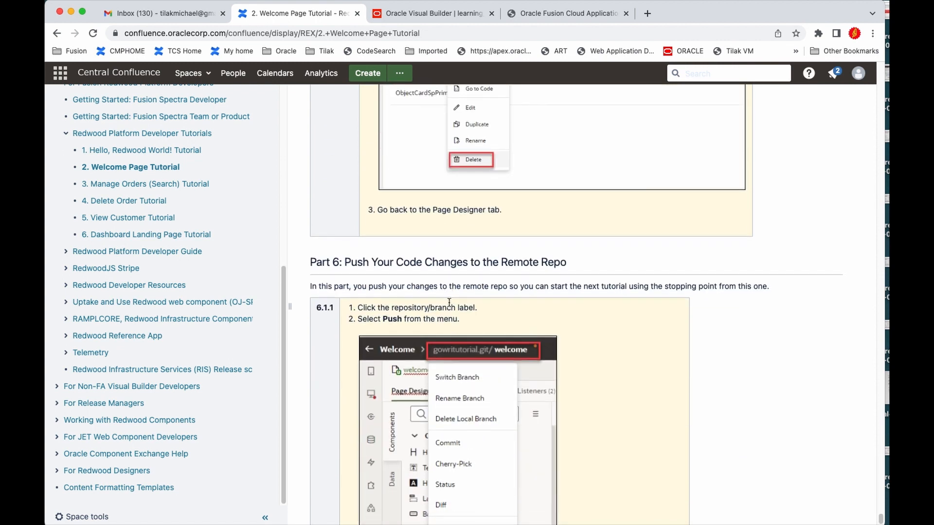
# Review the tutorial's Part 6 push instructions and the pageId expression step, then return to Oracle Visual Builder.
pyautogui.scroll(-8, 441, 304)
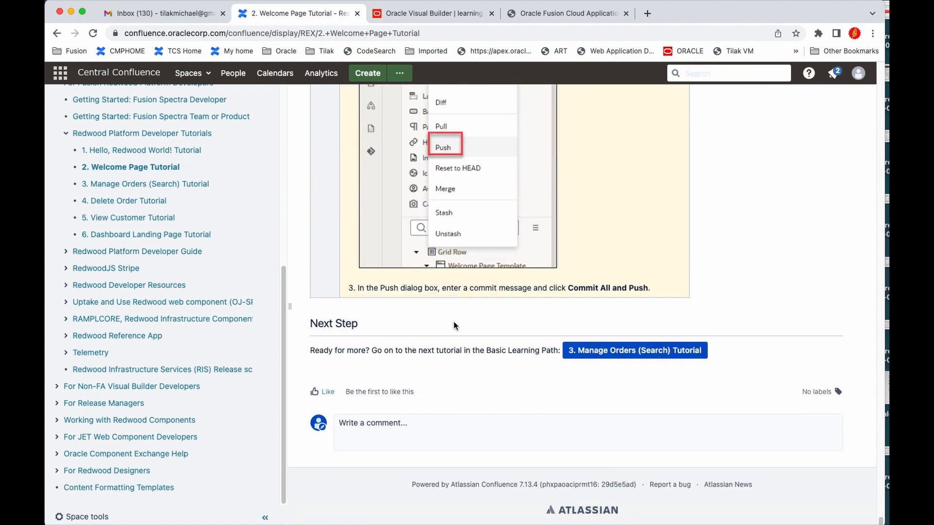
pyautogui.scroll(20, 486, 336)
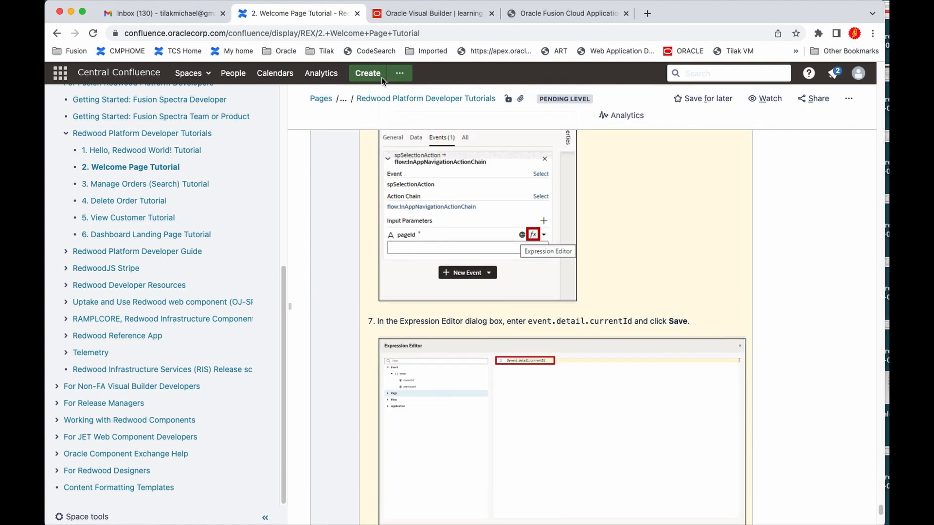
pyautogui.click(407, 15)
pyautogui.click(302, 17)
pyautogui.click(391, 10)
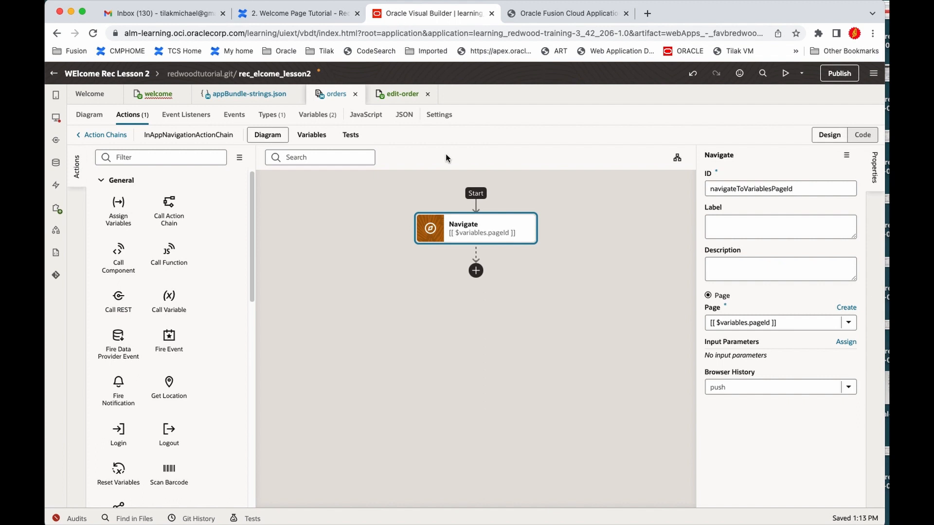
# Open the first order's Edit Order page in the running app preview, then return to Oracle Visual Builder.
pyautogui.click(568, 13)
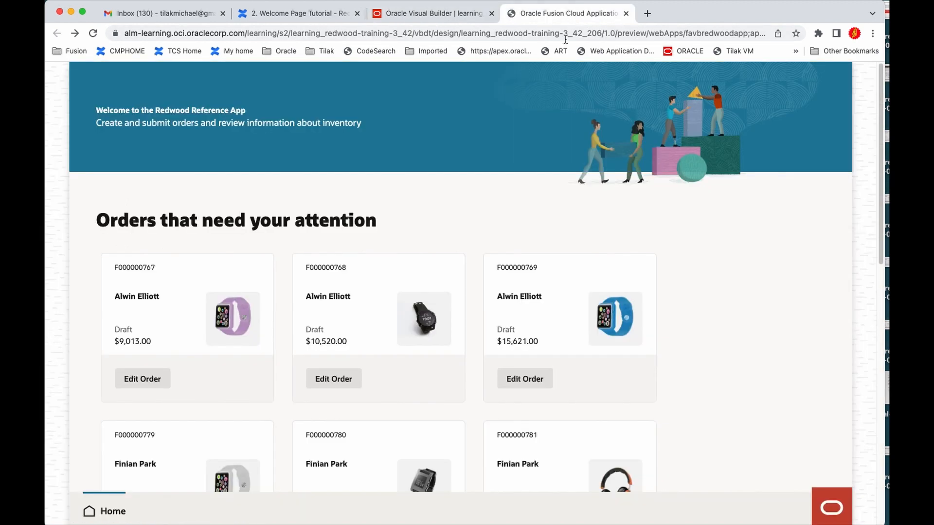
pyautogui.click(136, 380)
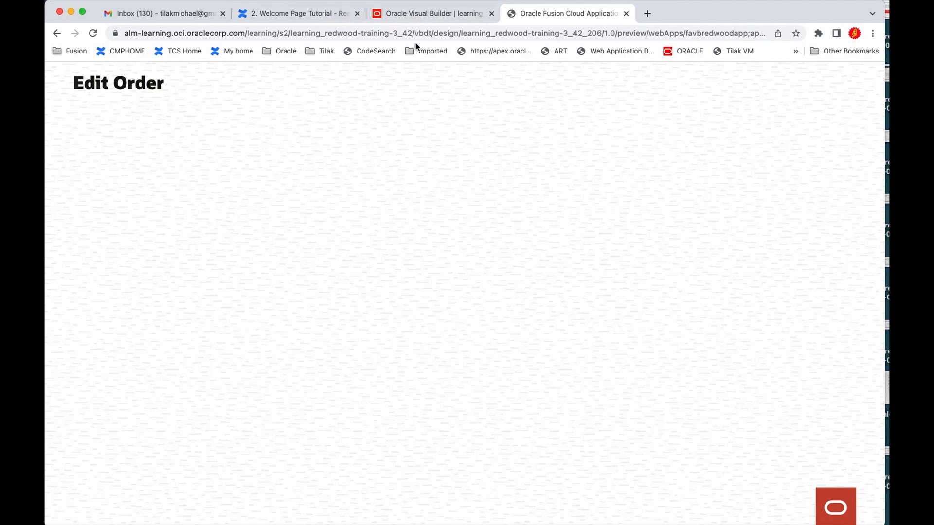
pyautogui.click(418, 14)
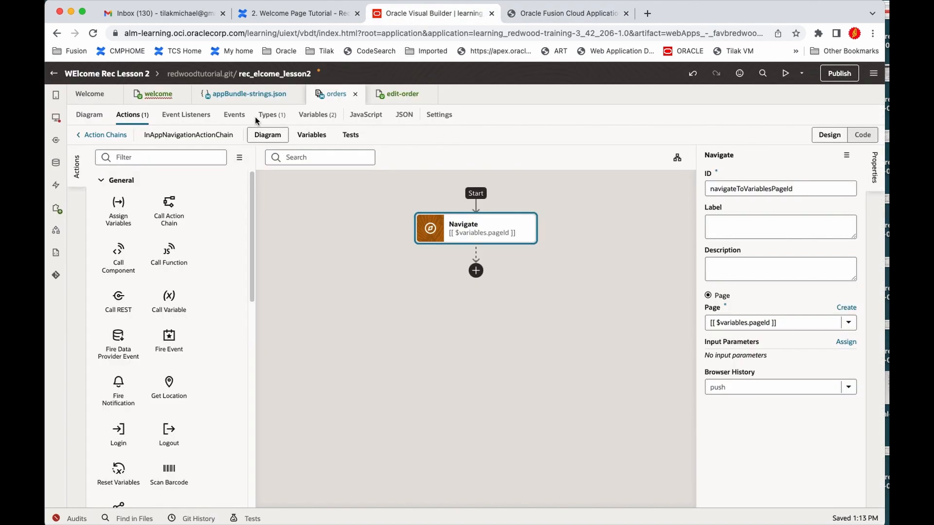
# Open the welcome page's code and copy the oj-flex div block containing the oj-sp-in-app-navigation component.
pyautogui.click(164, 99)
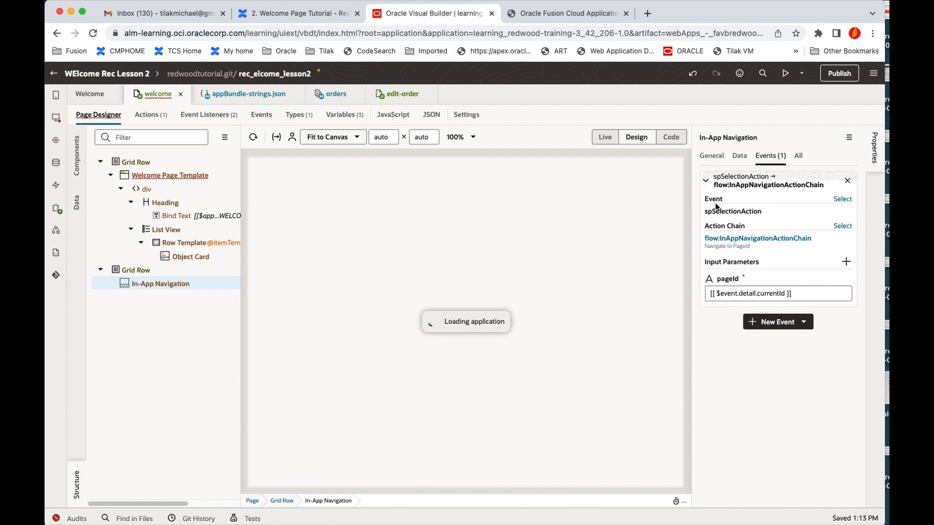
pyautogui.click(670, 136)
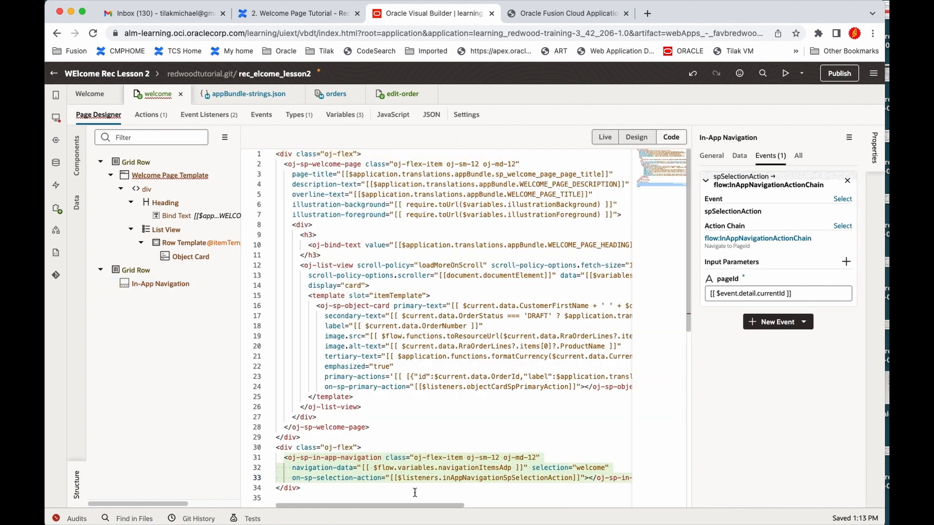
pyautogui.click(270, 447)
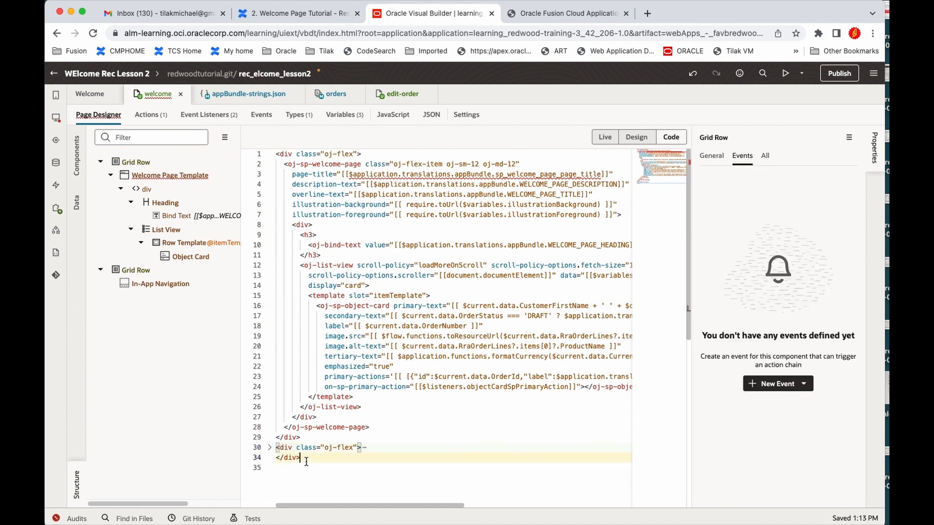
pyautogui.click(274, 448)
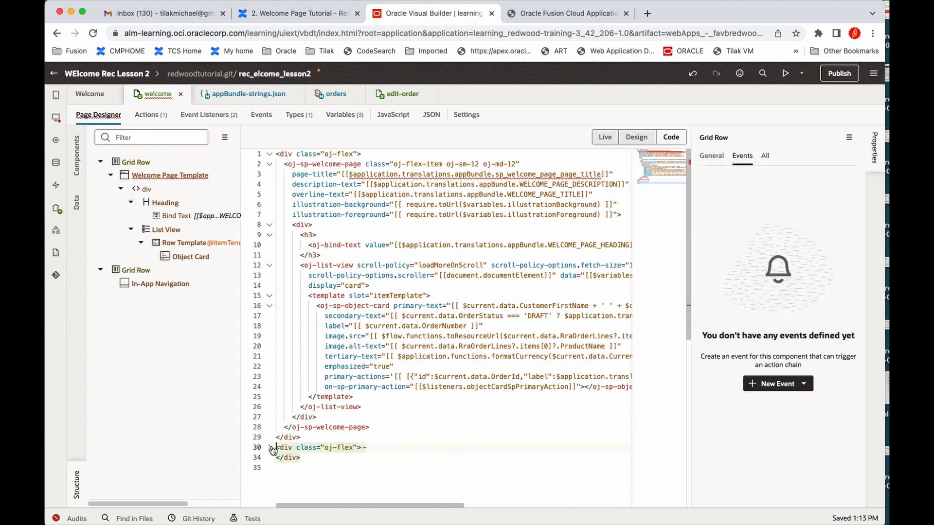
# Add the copied oj-flex div with the oj-sp-in-app-navigation component below the heading block in the edit-order page's code.
pyautogui.click(398, 95)
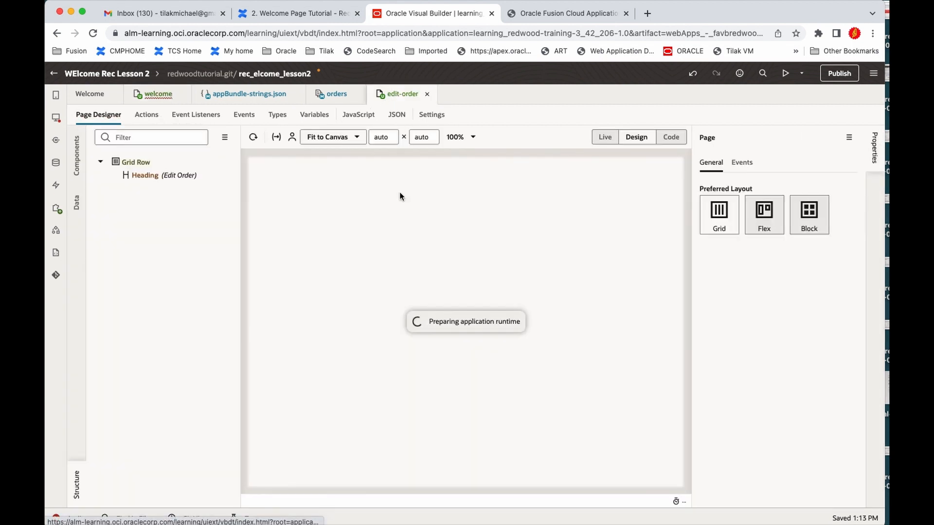
pyautogui.click(671, 137)
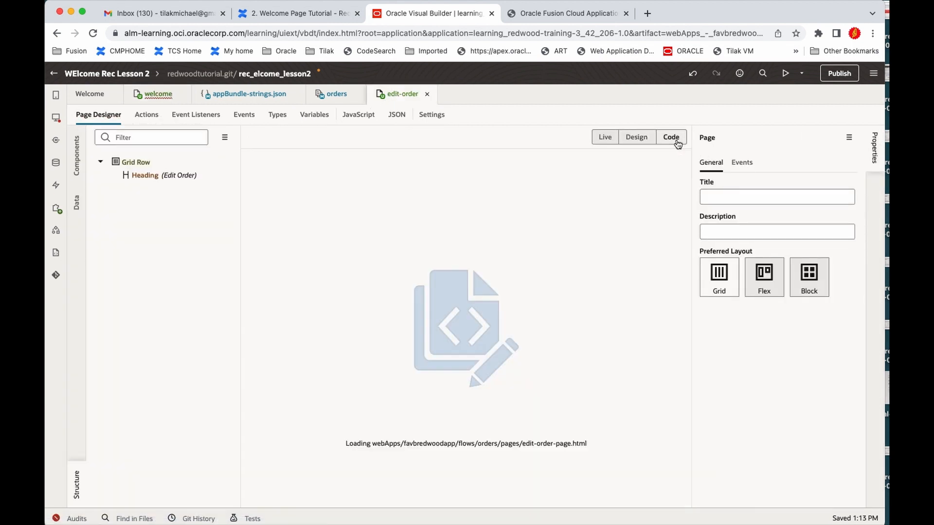
pyautogui.click(381, 194)
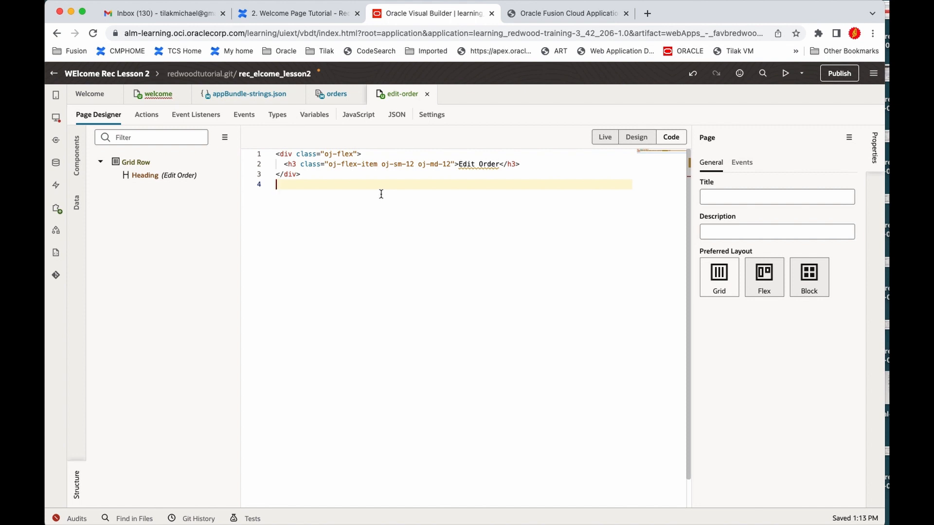
pyautogui.write('<div class="oj-flex">   <oj-sp-in-app-navigation class="oj-flex-item oj-sm-12 oj-md-12"     navigation-data="[[ $flow.variables.navigationItemsAdp ]]" selection="welcome"     on-sp-selection-action="[[$listeners.inAppNavigationSpSelectionAction]]"></oj-sp-in-app-navigation> </div>')
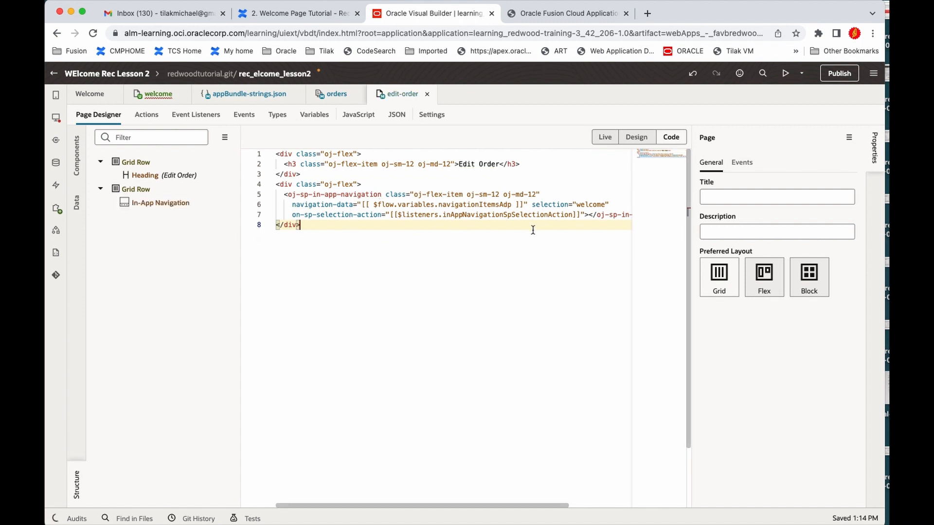
# Create an spSelectionAction event for the In-App Navigation component on the edit-order page.
pyautogui.click(161, 204)
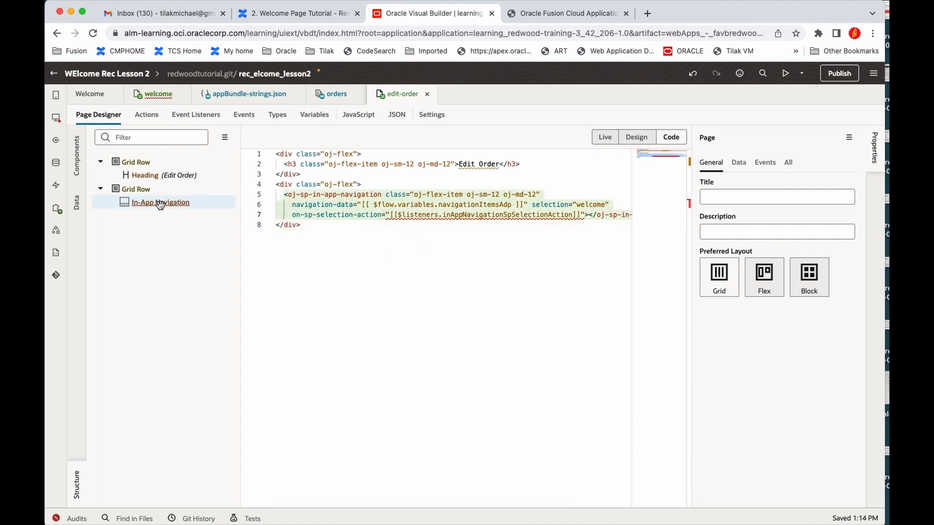
pyautogui.click(765, 156)
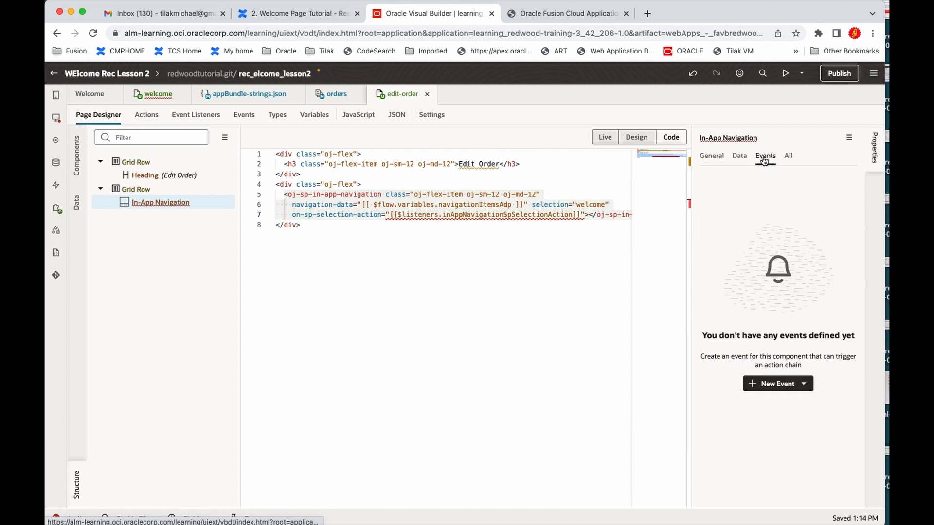
pyautogui.click(791, 390)
pyautogui.click(792, 428)
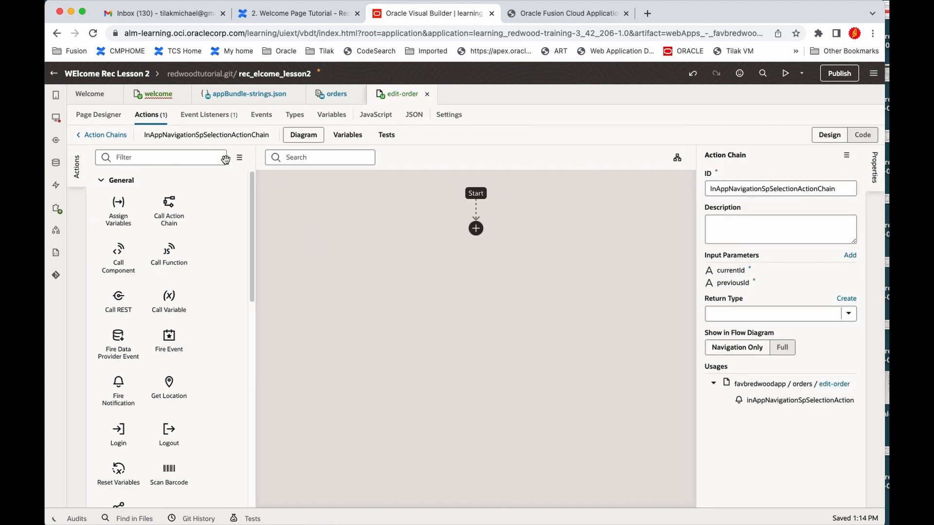
# Reassign the edit-order In-App Navigation's spSelectionAction event to the flow-level InAppNavigationActionChain.
pyautogui.click(99, 136)
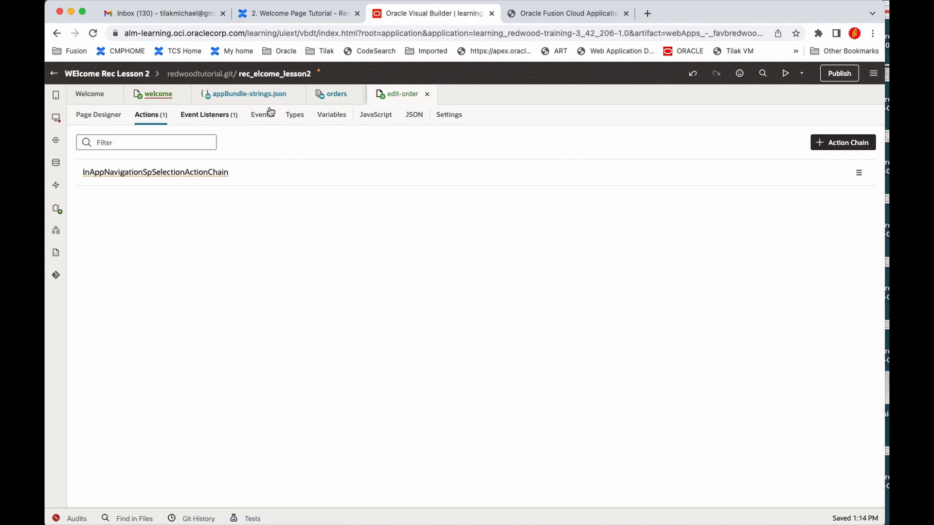
pyautogui.click(97, 115)
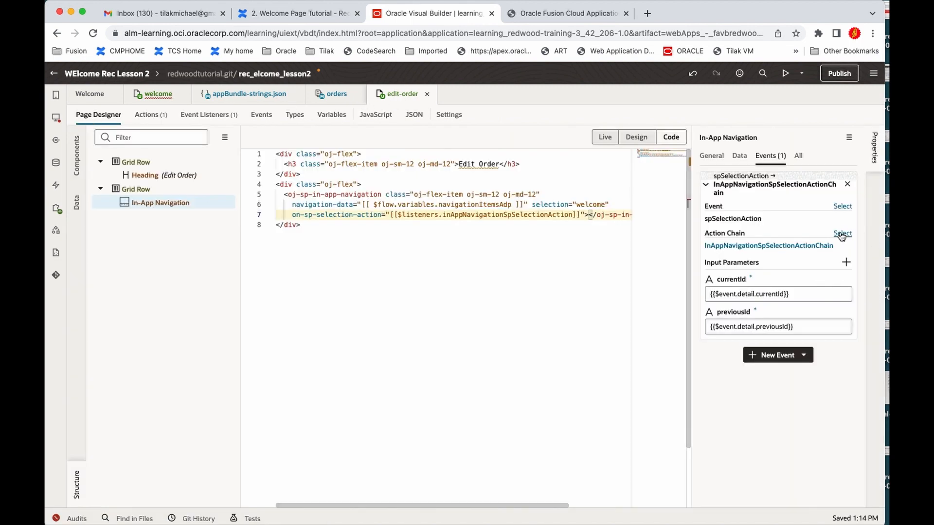
pyautogui.click(843, 233)
pyautogui.click(361, 260)
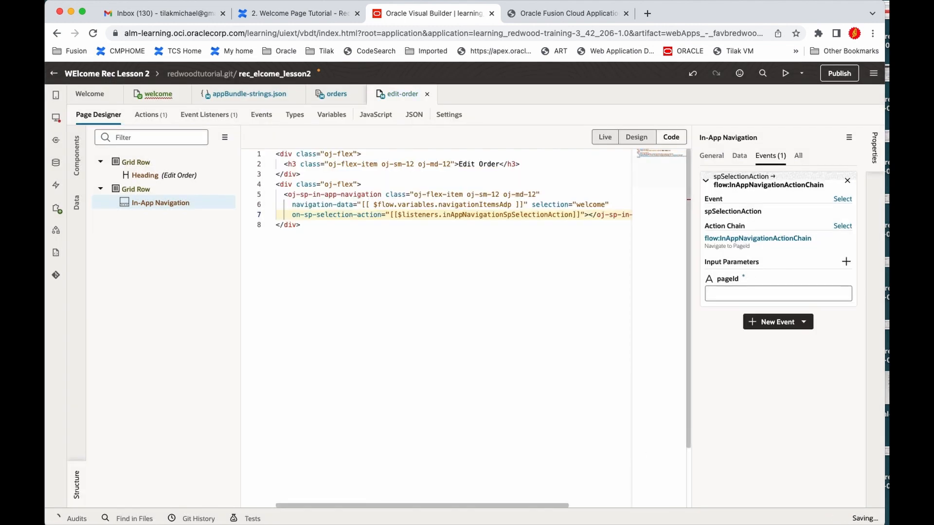
pyautogui.click(606, 456)
# Delete the autogenerated InAppNavigationSpSelectionActionChain from the edit-order page's action chains.
pyautogui.click(152, 115)
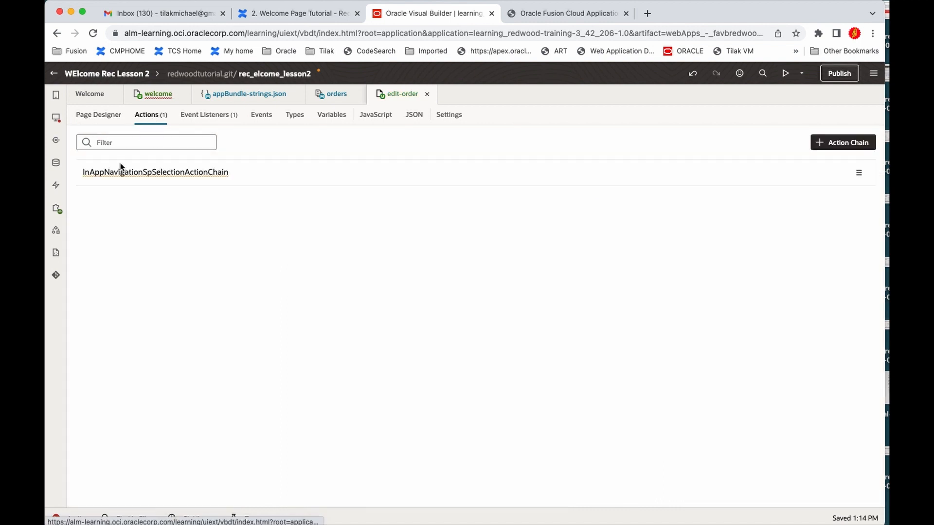
pyautogui.click(860, 174)
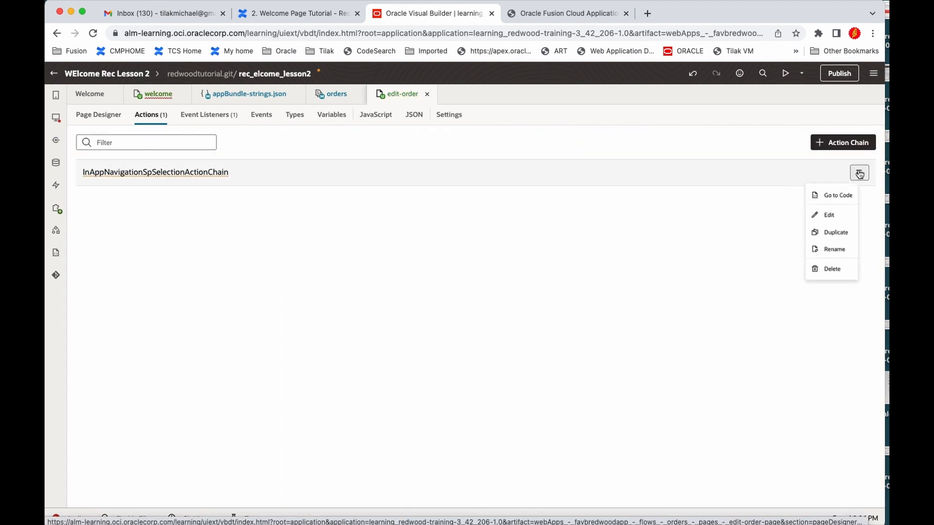
pyautogui.click(849, 292)
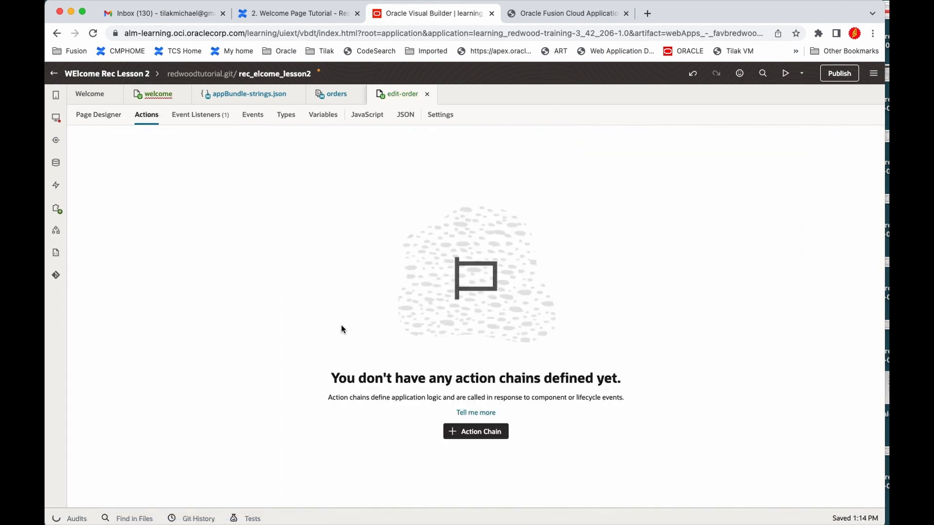
# Set the pageId input parameter of the edit-order In-App Navigation event to the event variable $event.detail.currentId.
pyautogui.click(326, 97)
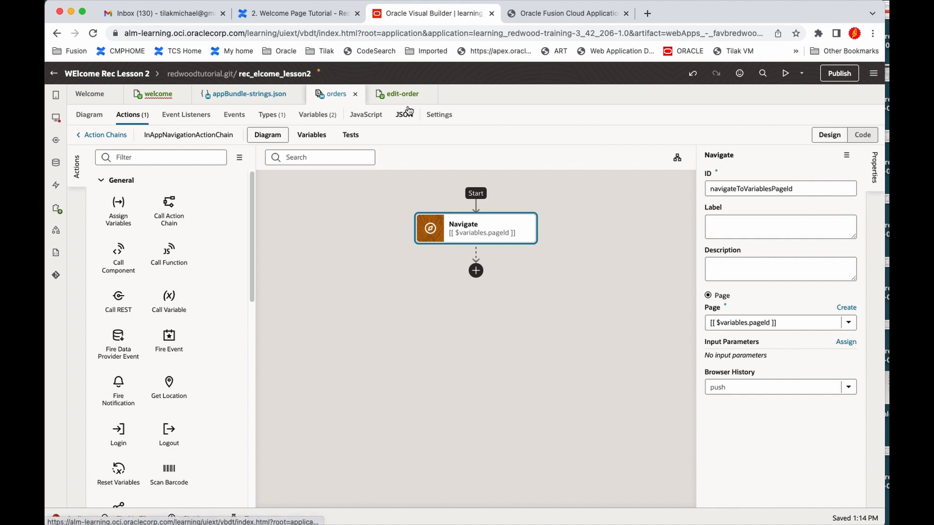
pyautogui.click(396, 94)
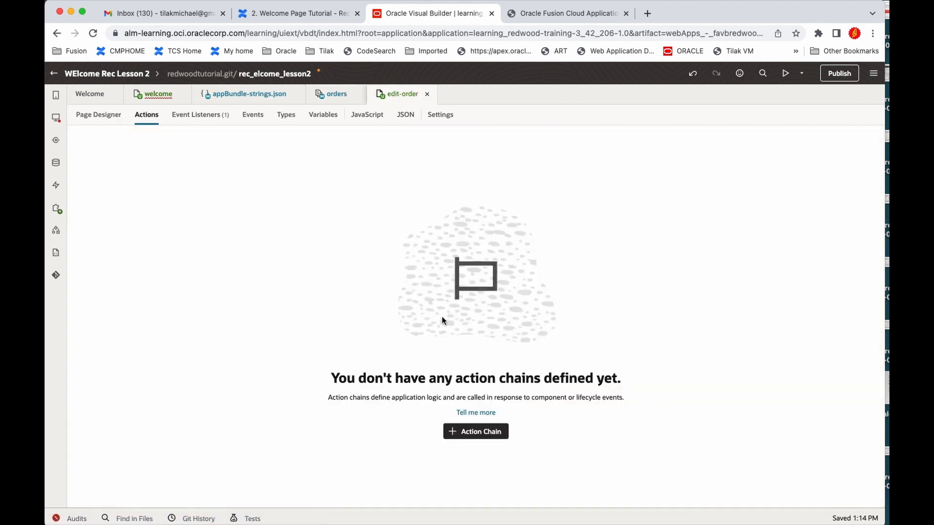
pyautogui.click(91, 117)
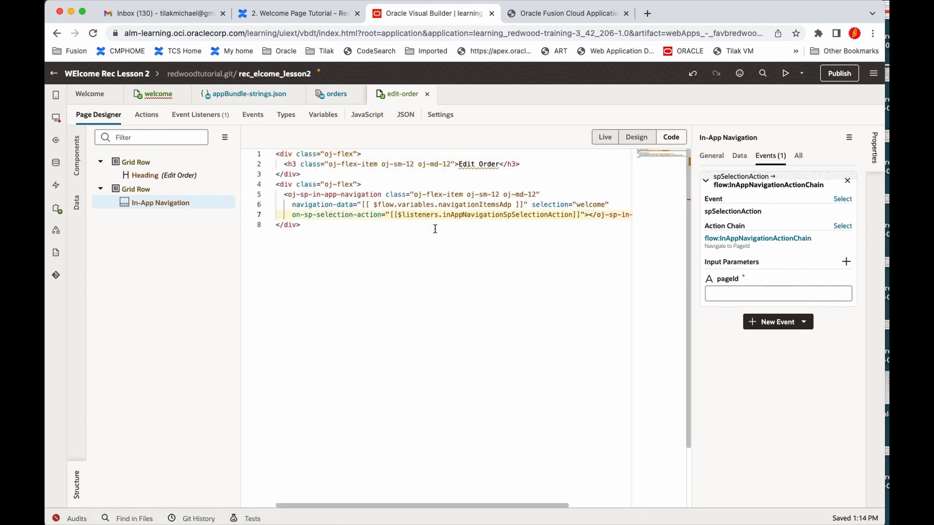
pyautogui.click(636, 137)
pyautogui.click(162, 202)
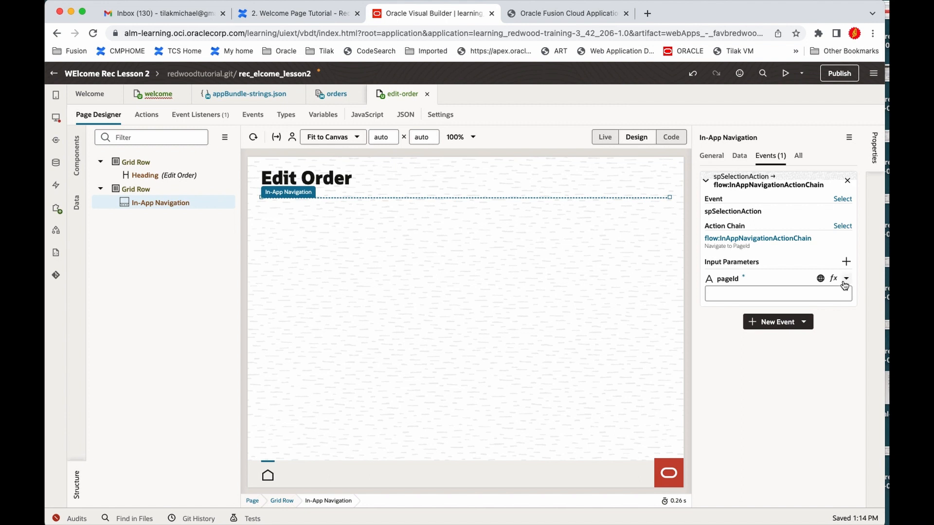
pyautogui.click(846, 280)
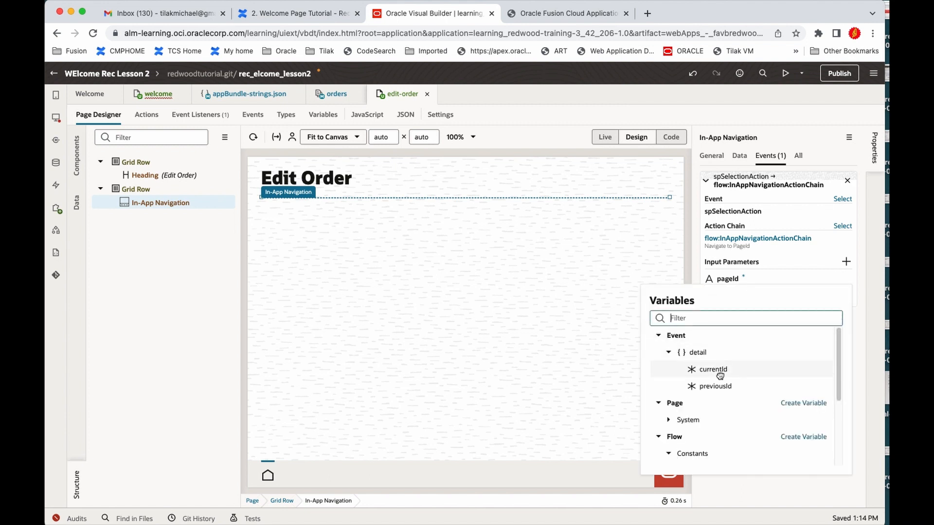
pyautogui.click(719, 375)
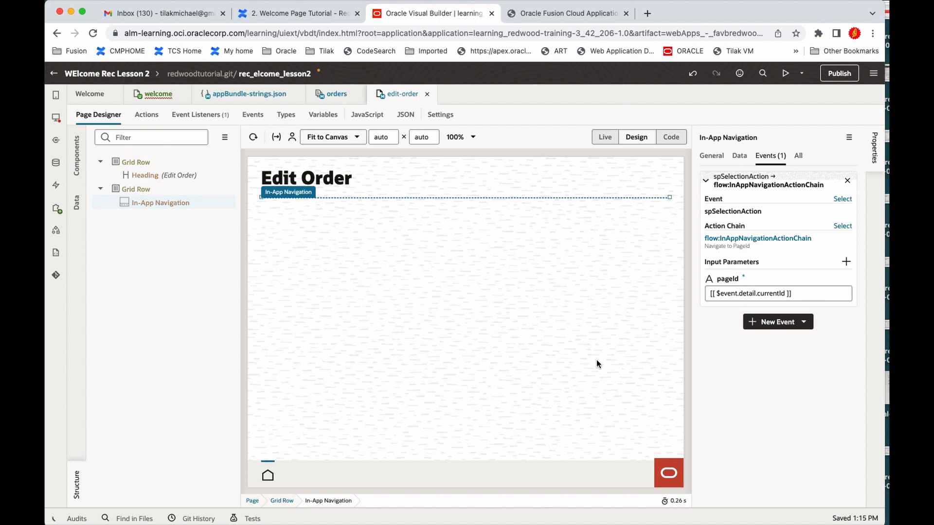
# Switch to the running app preview, reload the welcome page, open the first order's Edit Order page, and navigate back through Home.
pyautogui.click(545, 15)
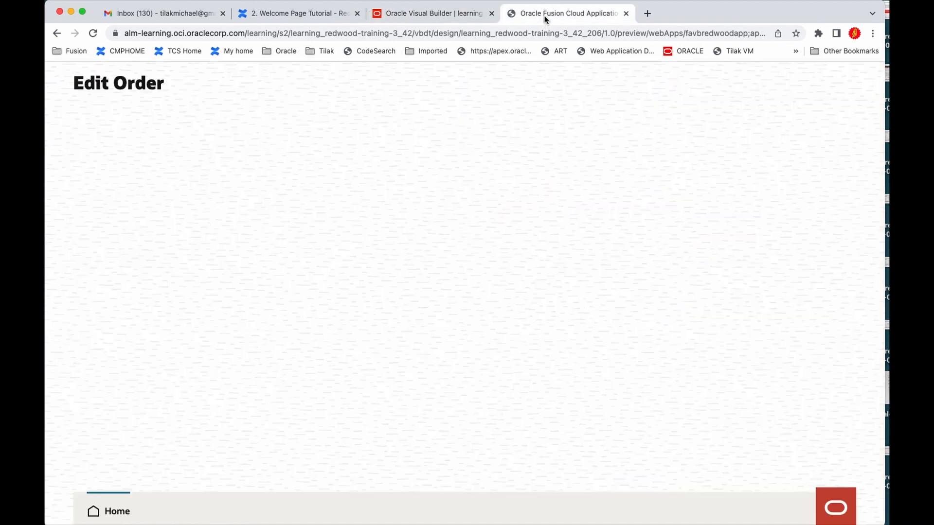
pyautogui.click(57, 34)
pyautogui.click(94, 34)
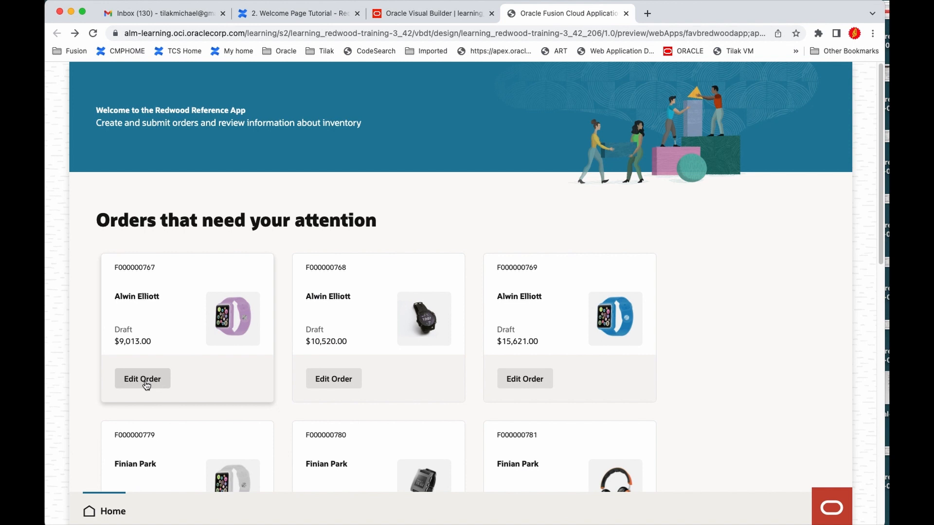
pyautogui.click(145, 382)
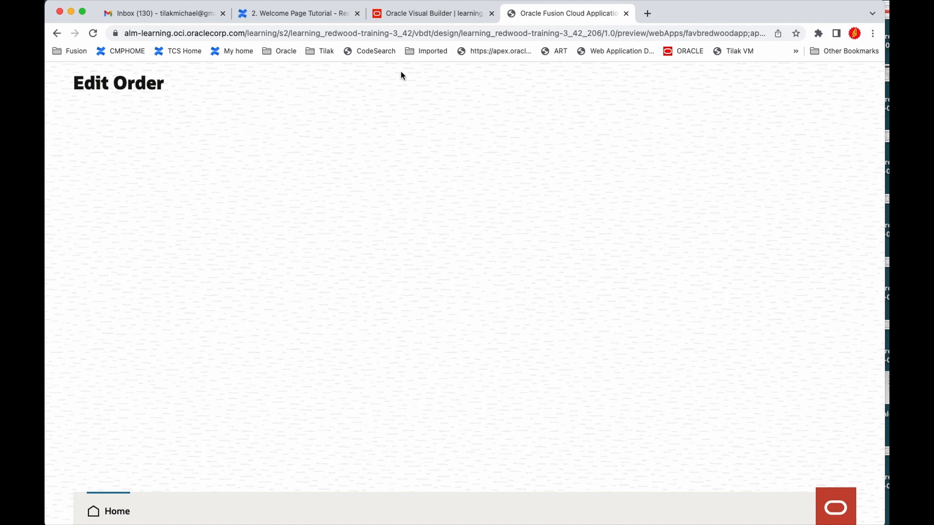
pyautogui.click(117, 513)
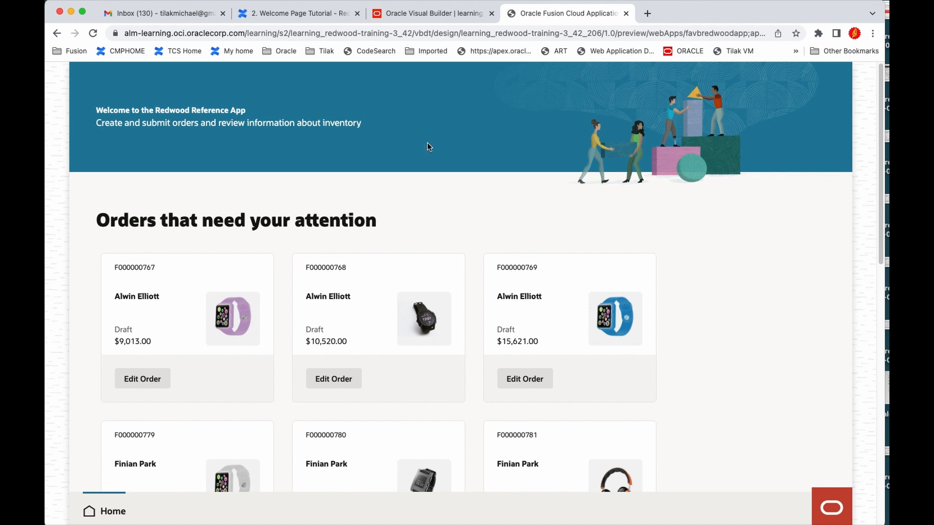
# Switch to Visual Builder and add a Fire Notification action before Navigate in the flow-level InAppNavigationActionChain, with the summary Test.
pyautogui.click(428, 14)
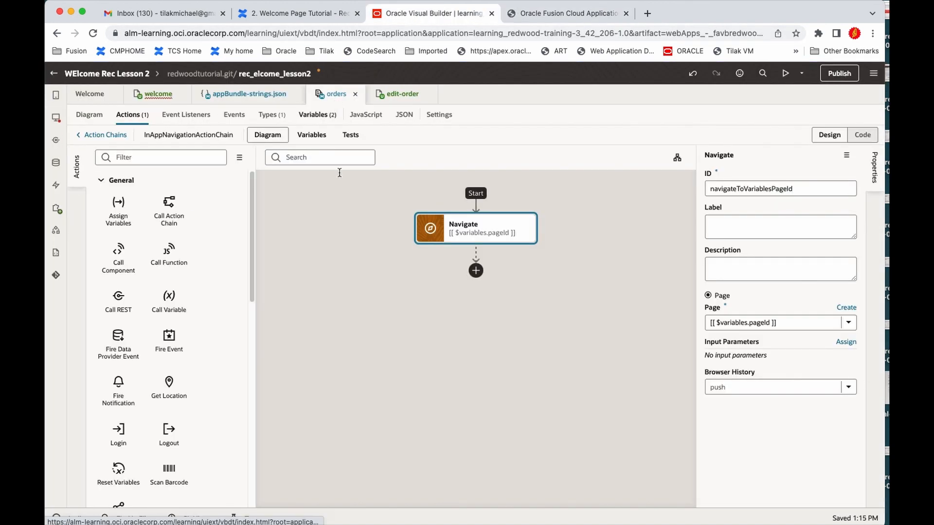
pyautogui.moveTo(118, 381); pyautogui.dragTo(474, 212)
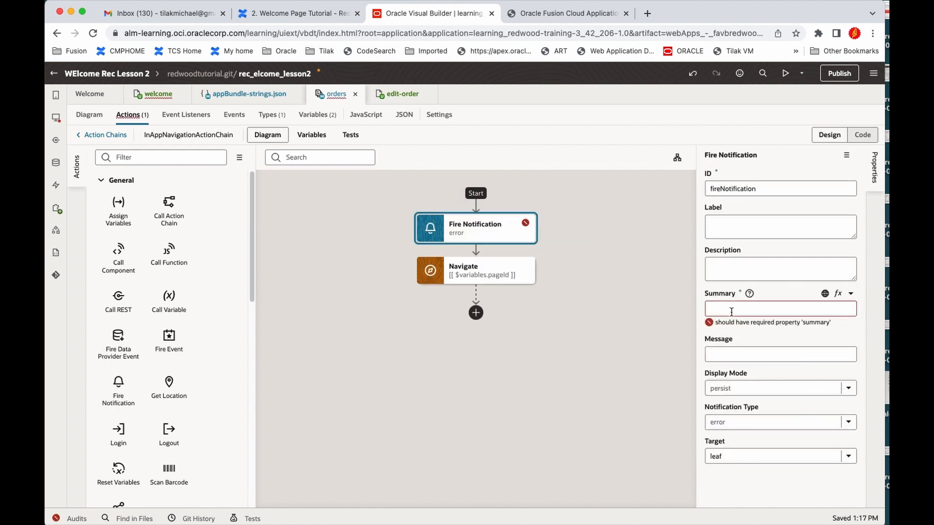
pyautogui.click(734, 309)
pyautogui.write('Test')
# Set the Fire Notification action's message to the action chain variable pageId.
pyautogui.click(851, 339)
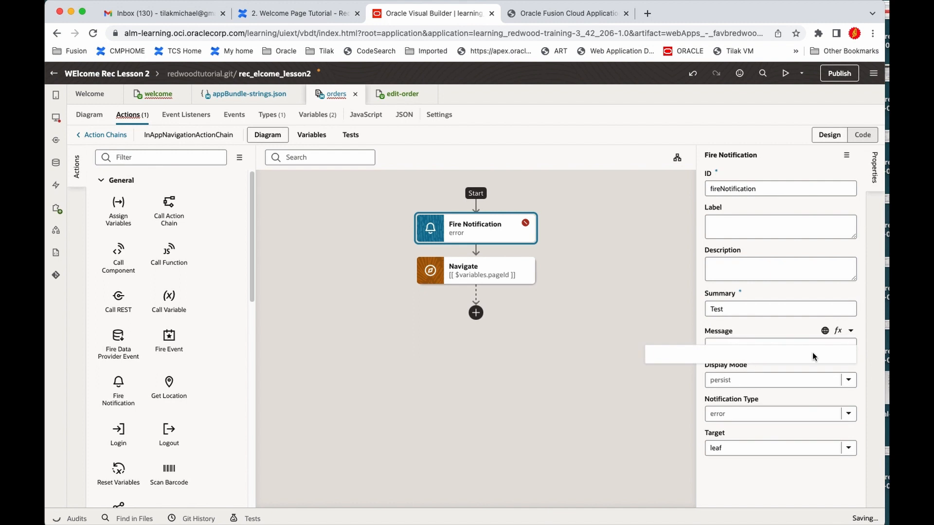
pyautogui.click(815, 356)
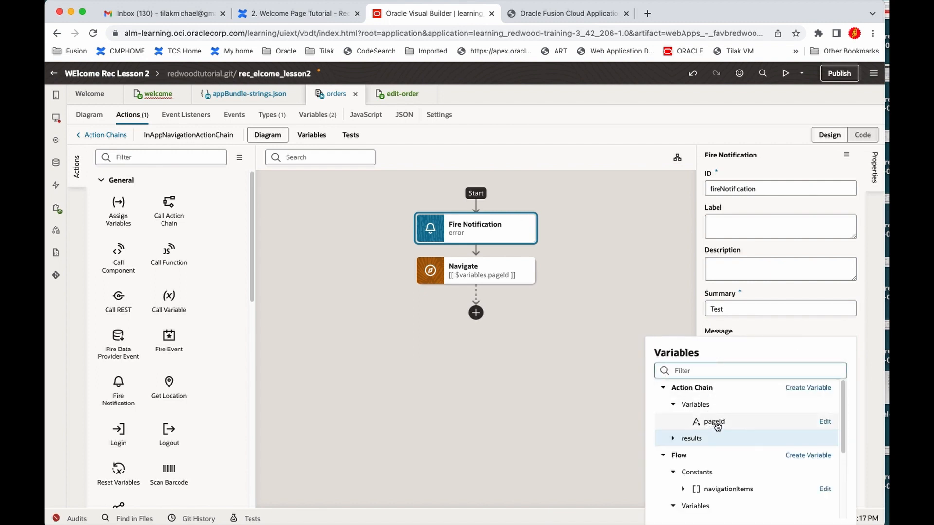
pyautogui.click(716, 423)
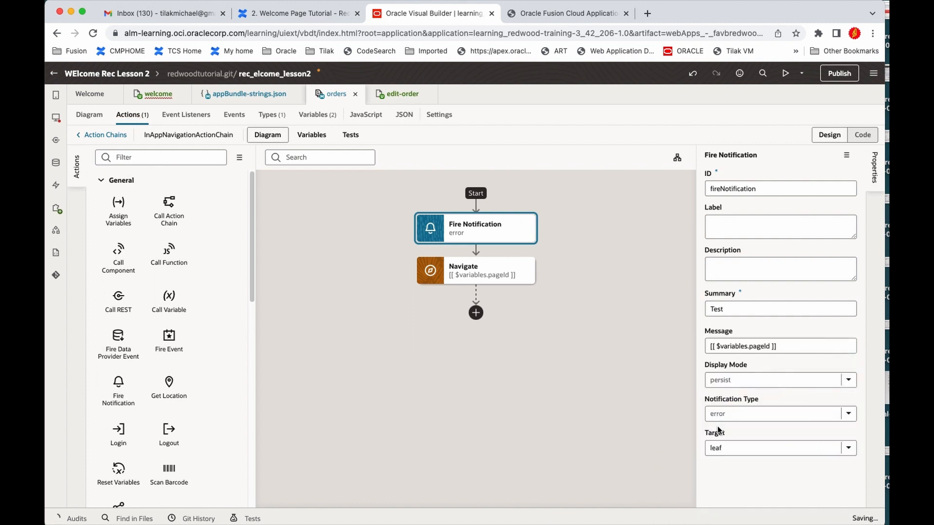
pyautogui.click(642, 451)
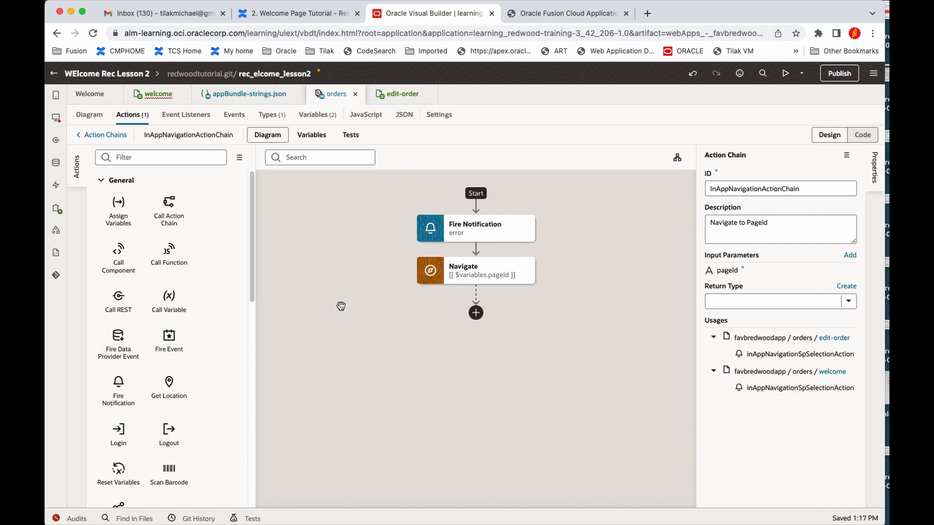
# Reload the running app preview, go from the first order's Edit Order page back through Home, and dismiss the notification.
pyautogui.click(538, 14)
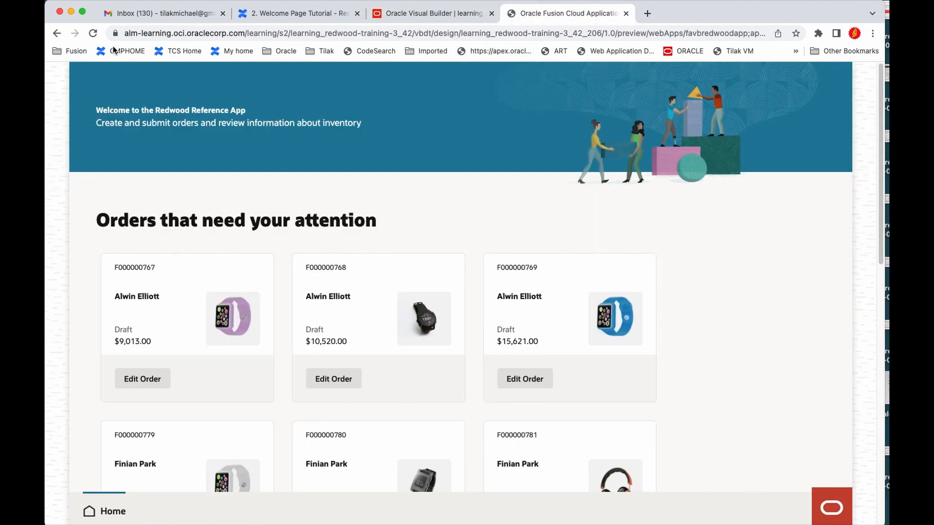
pyautogui.click(93, 33)
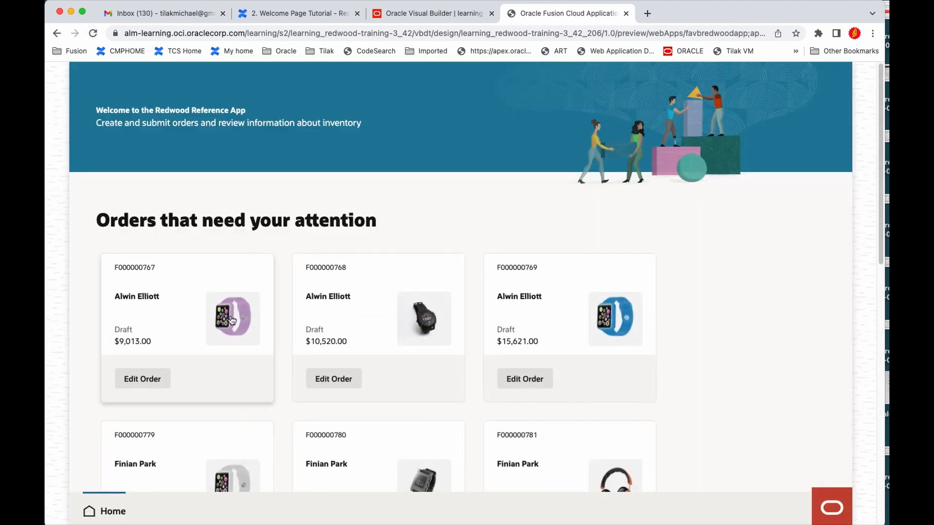
pyautogui.click(148, 384)
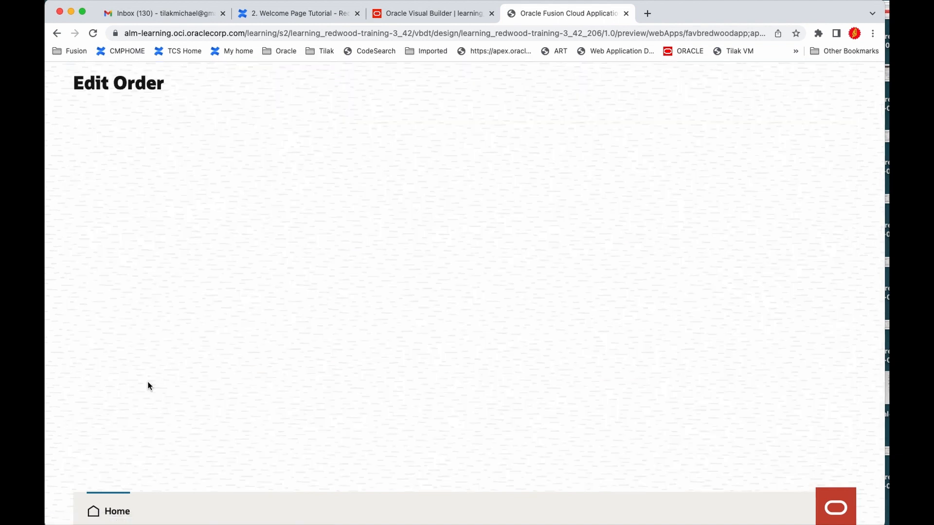
pyautogui.click(108, 519)
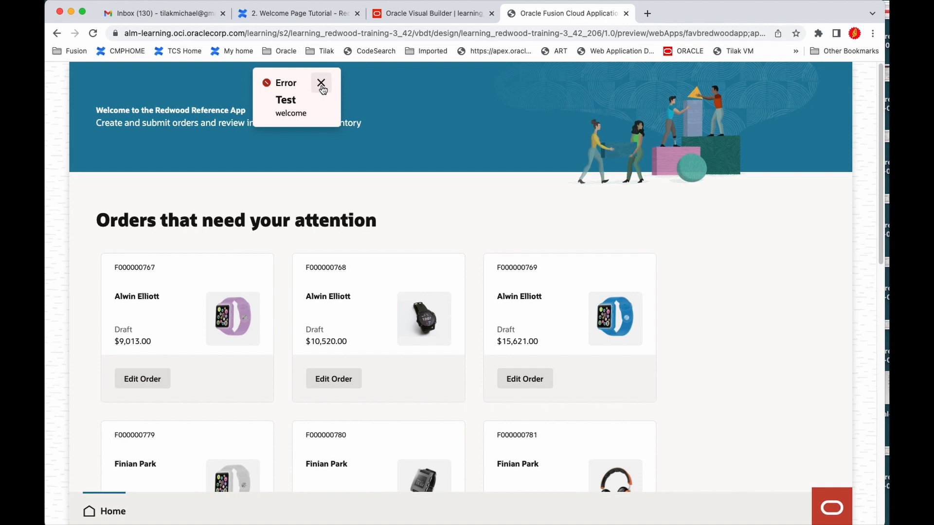
pyautogui.click(321, 83)
# Retest Home in the preview from the welcome page and from the first order's Edit Order page, dismissing each notification.
pyautogui.click(428, 13)
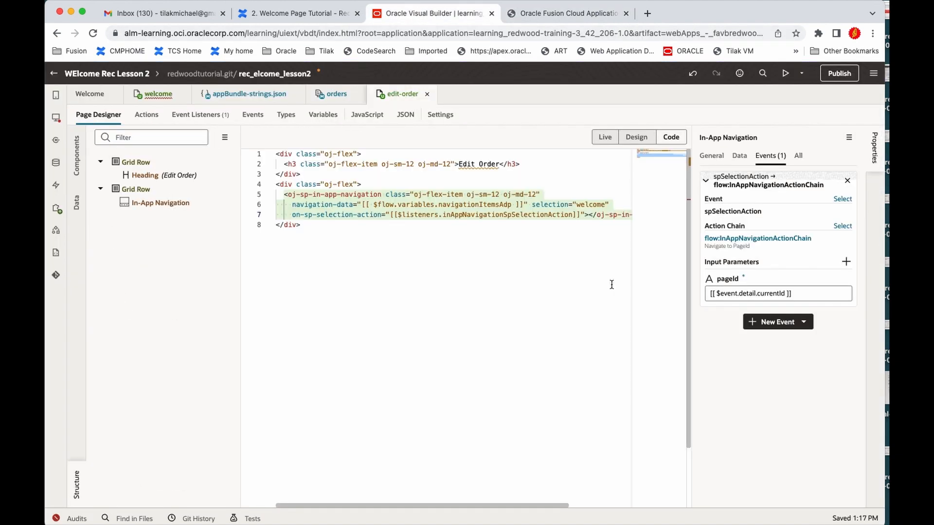
pyautogui.click(296, 19)
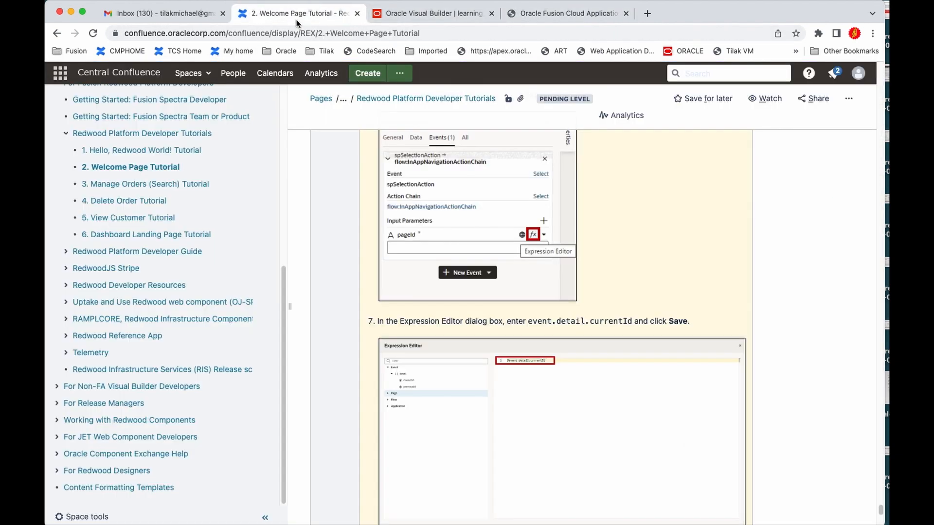
pyautogui.click(533, 14)
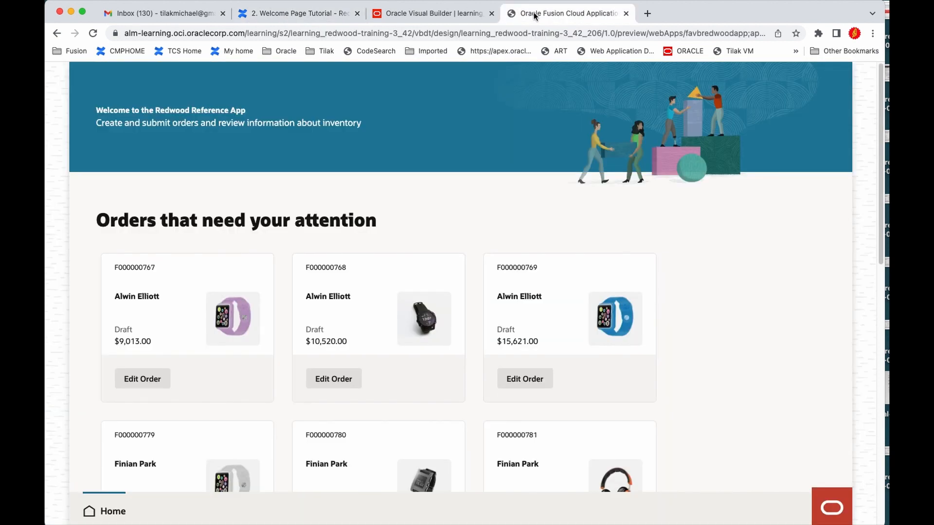
pyautogui.click(120, 508)
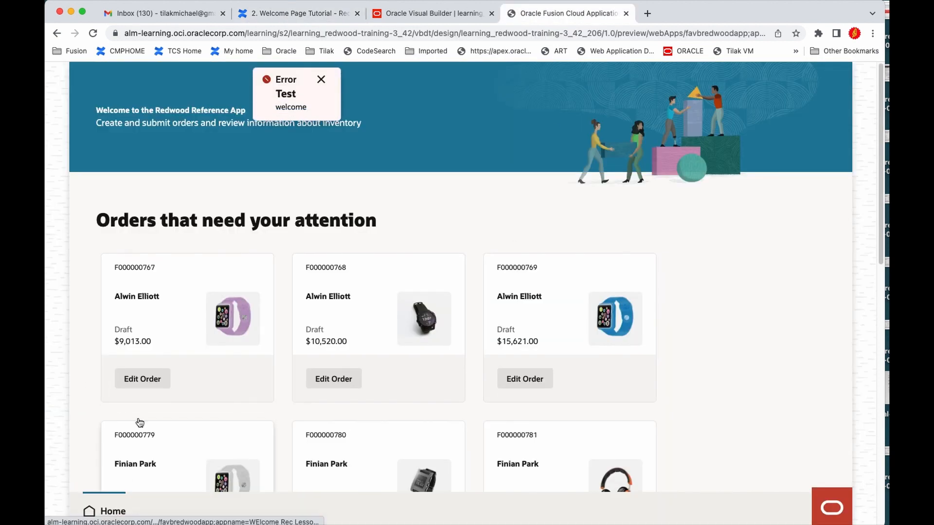
pyautogui.click(321, 79)
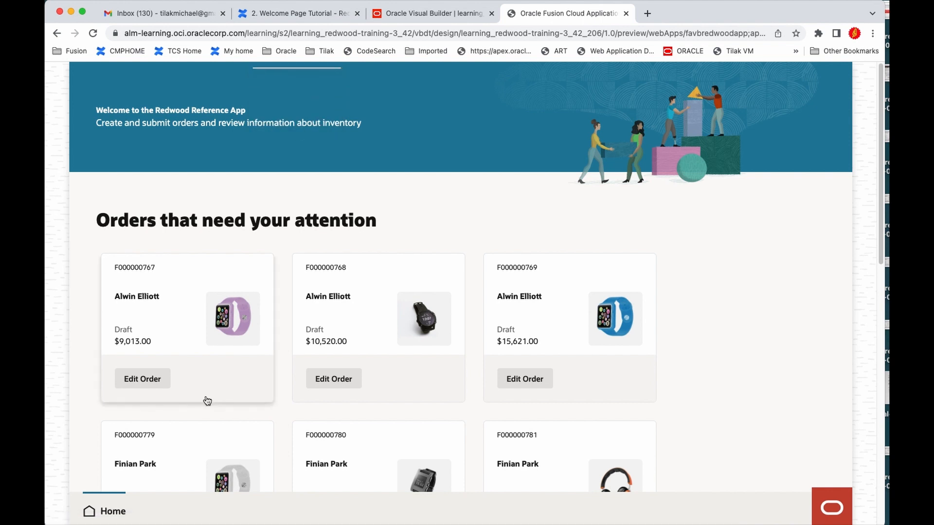
pyautogui.click(142, 380)
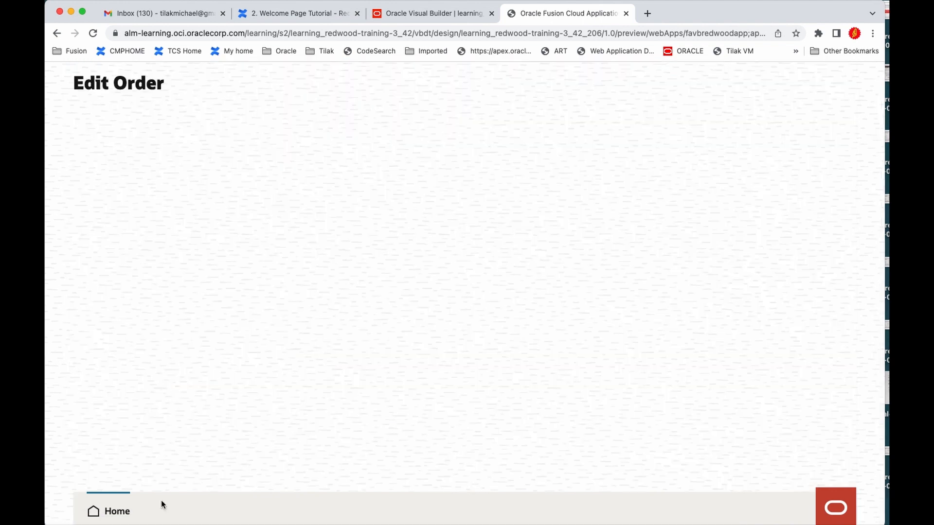
pyautogui.click(97, 510)
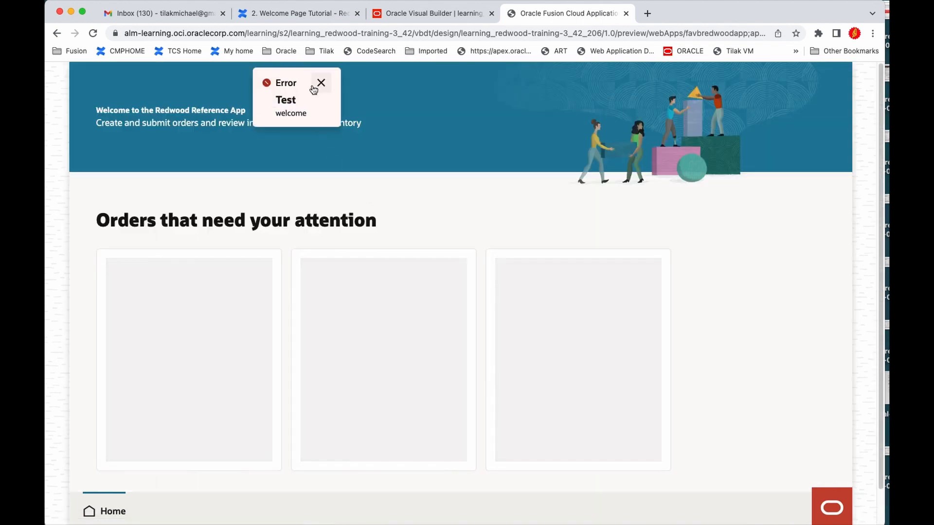
pyautogui.click(314, 87)
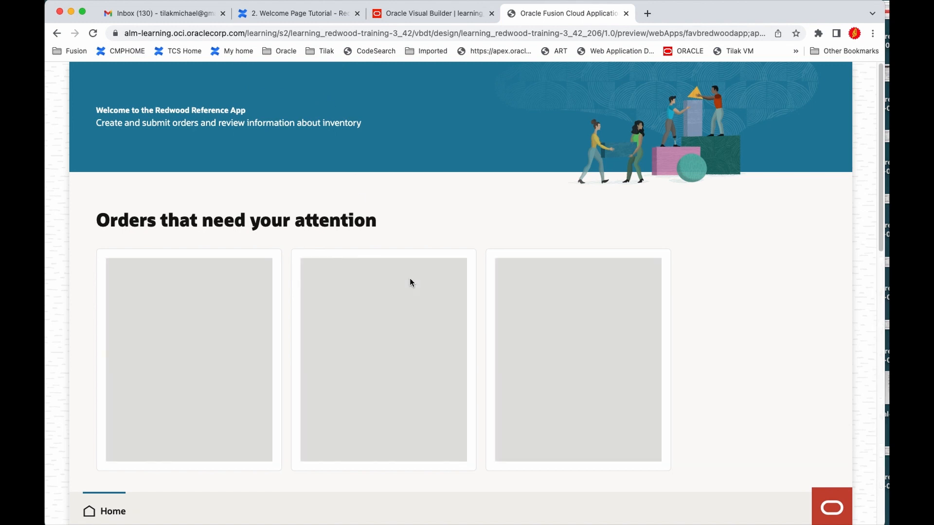